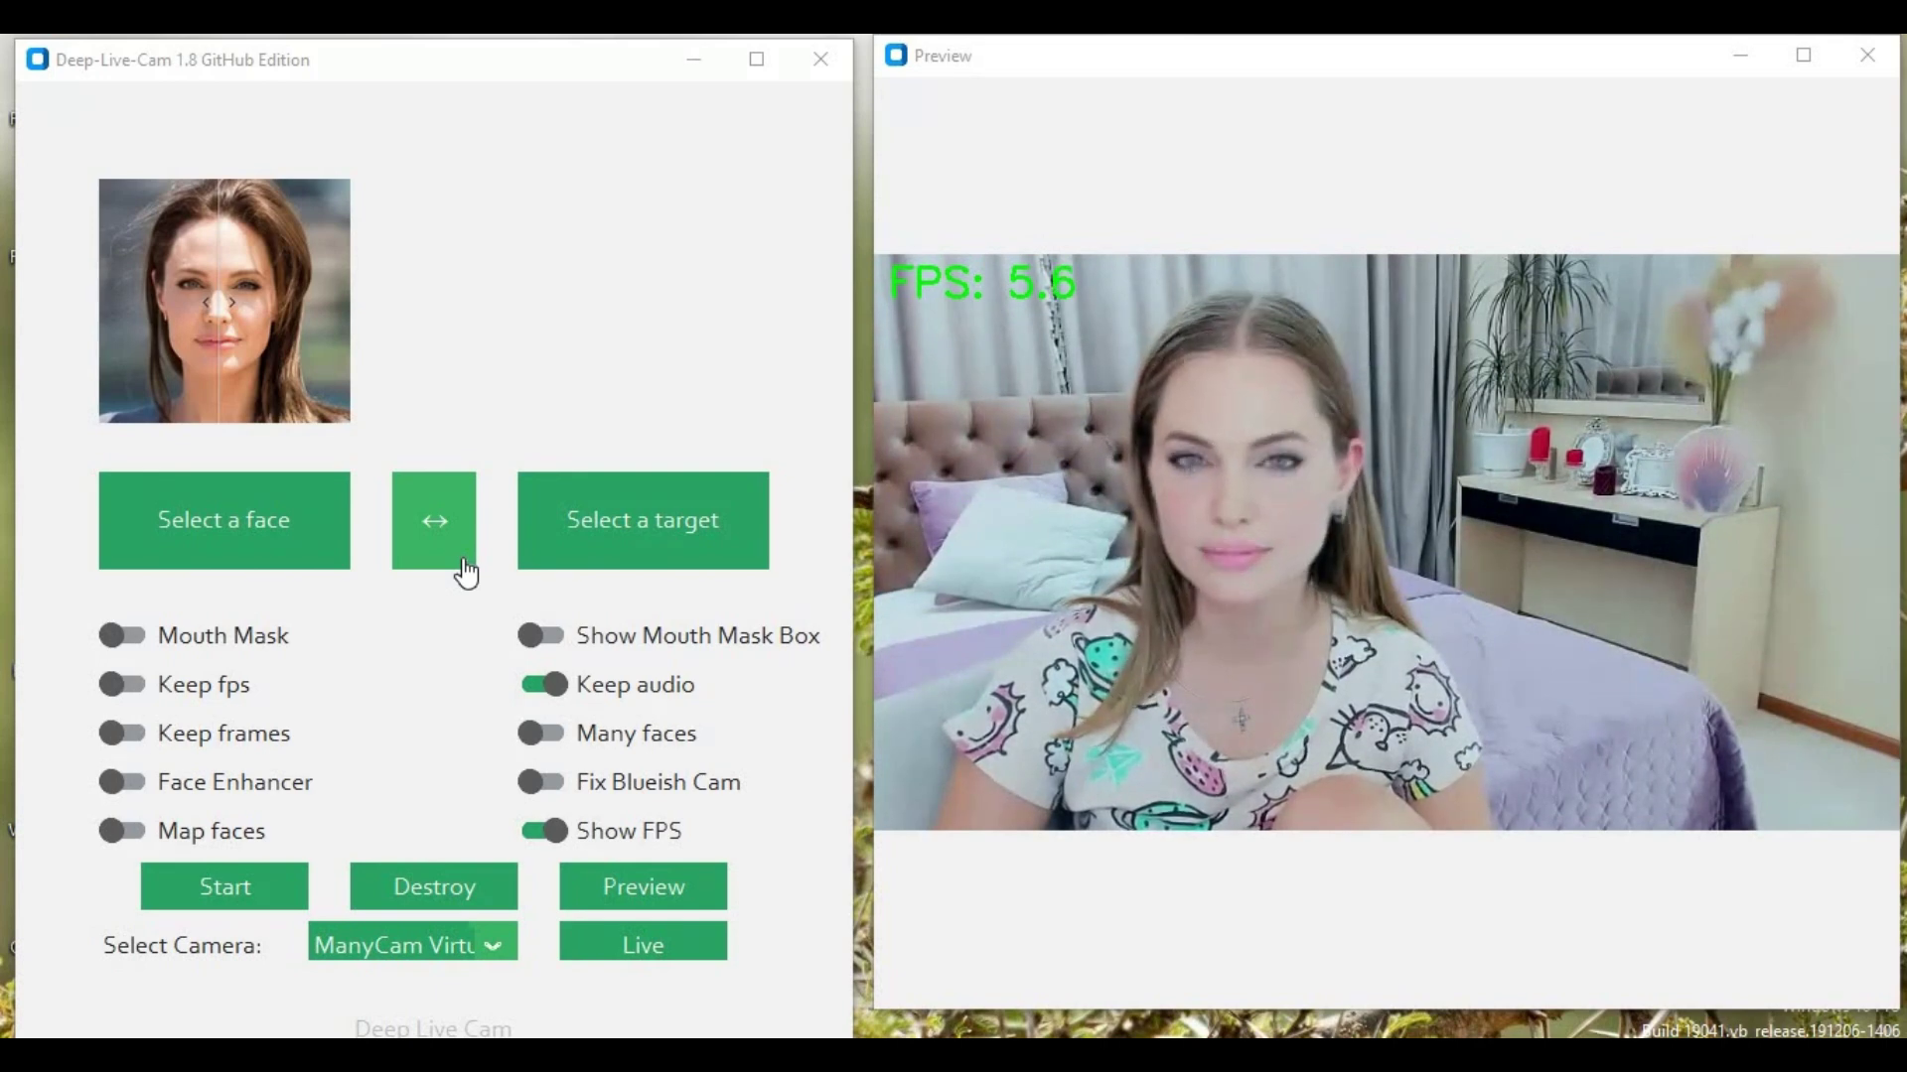
# - Turn on Mouth Mask for the live face swap and toggle the Show Mouth Mask Box option
pyautogui.click(139, 644)
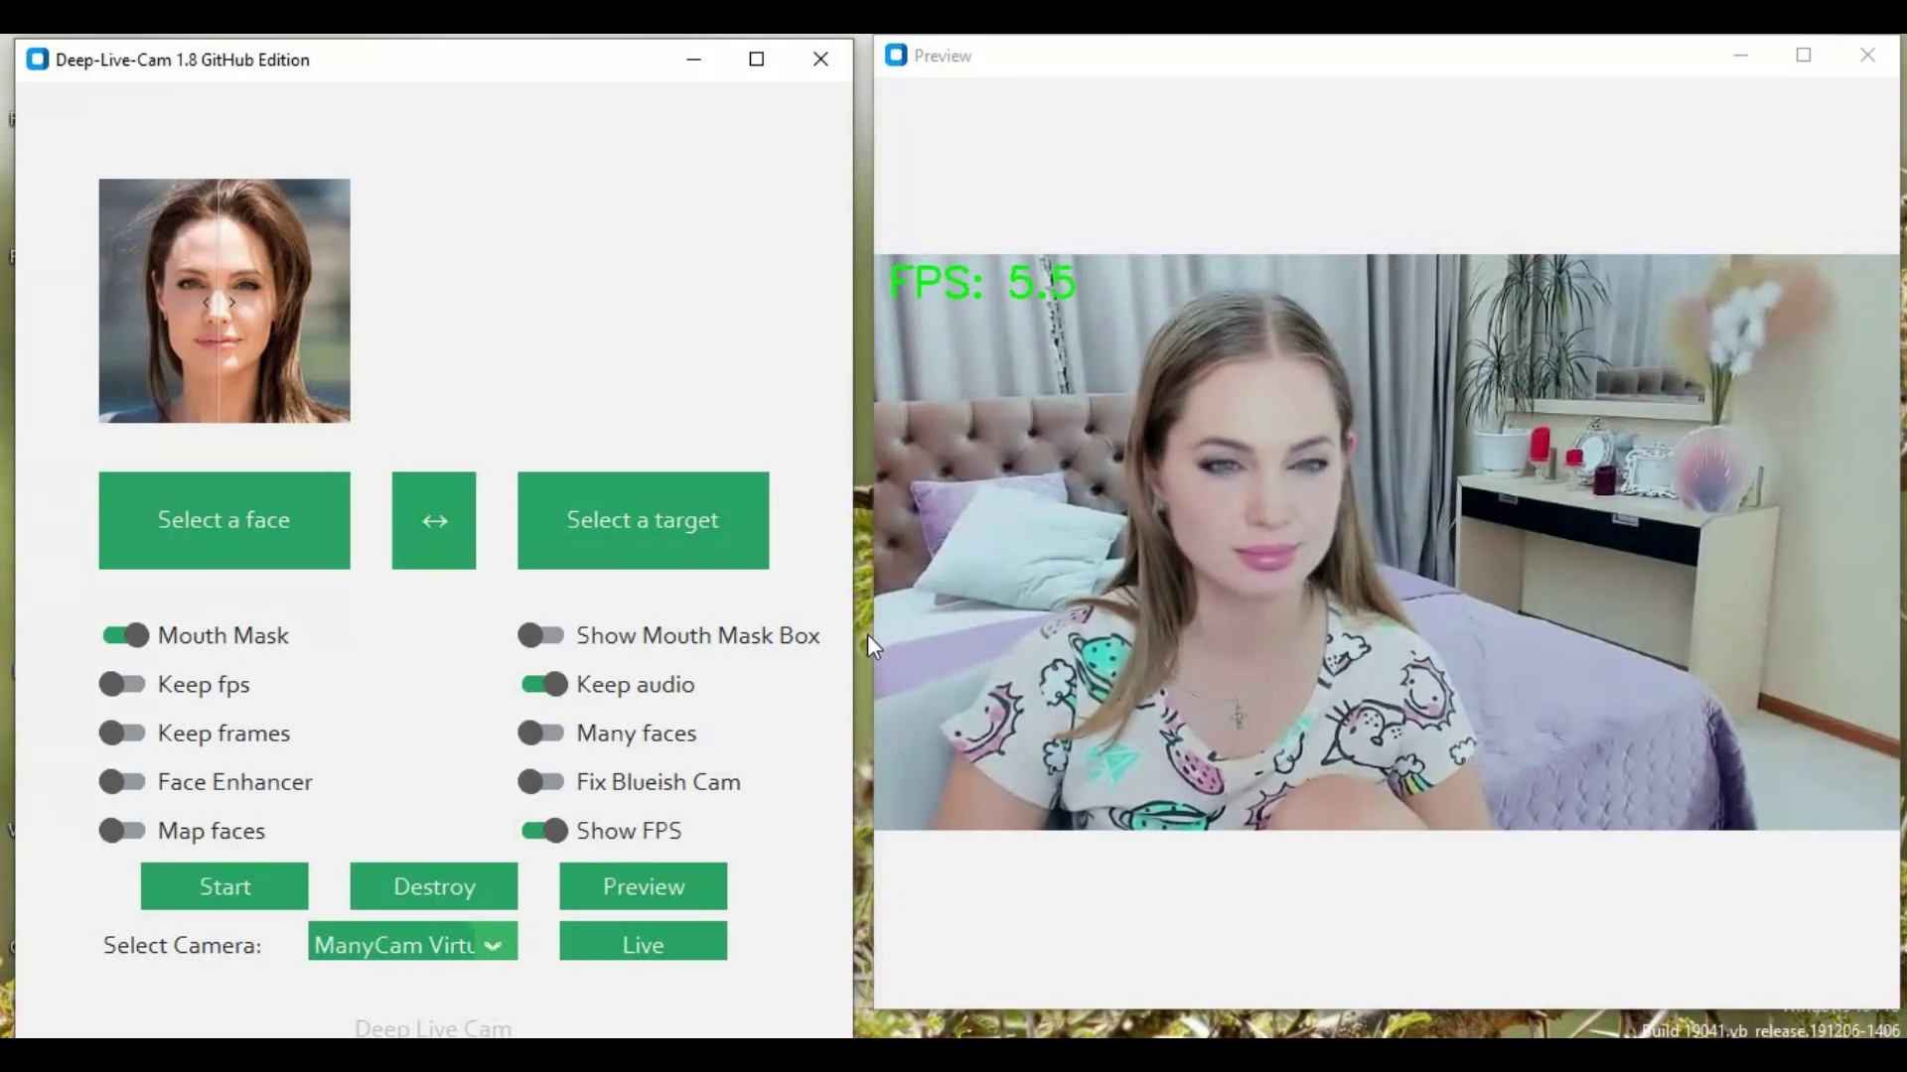
pyautogui.click(552, 643)
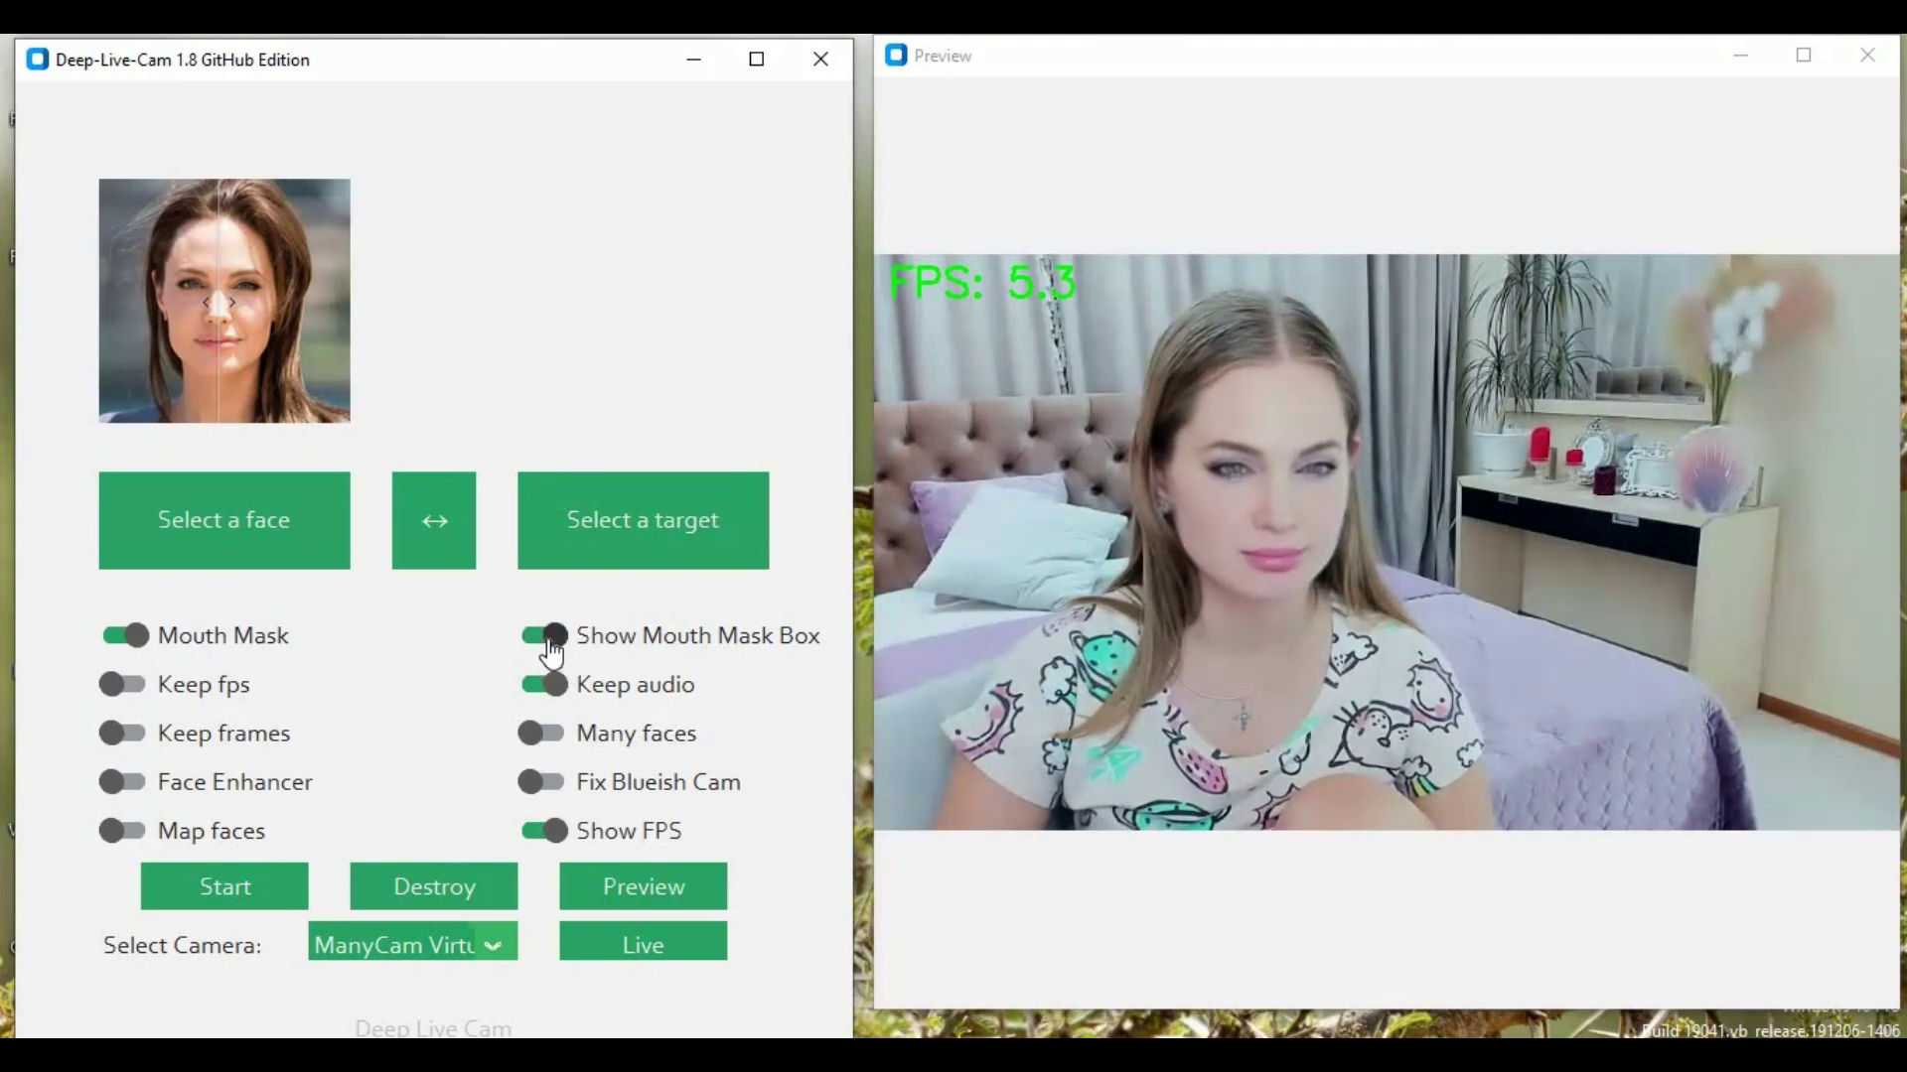
pyautogui.click(549, 646)
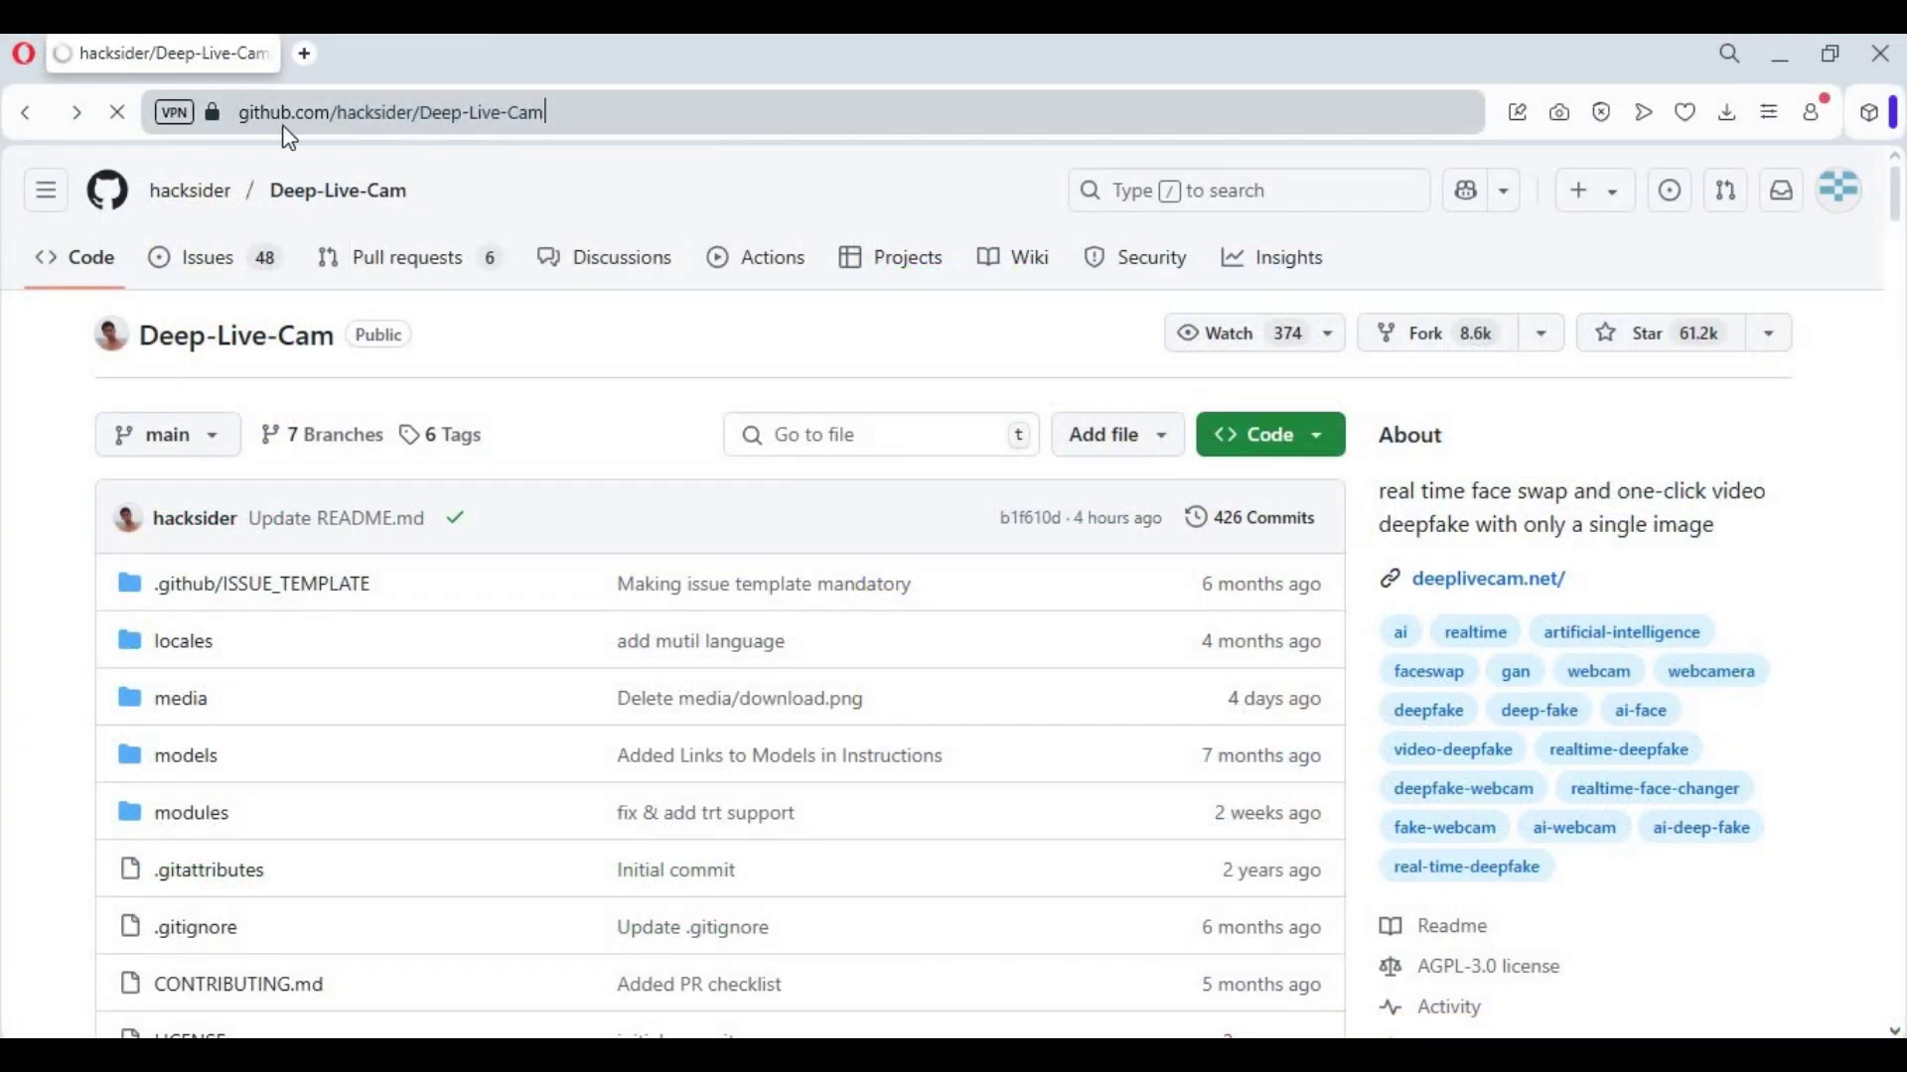
# - Examine the Deep-Live-Cam repository page and its README, including the live usage steps, Mouth Mask and Face Mapping sections
pyautogui.click(283, 123)
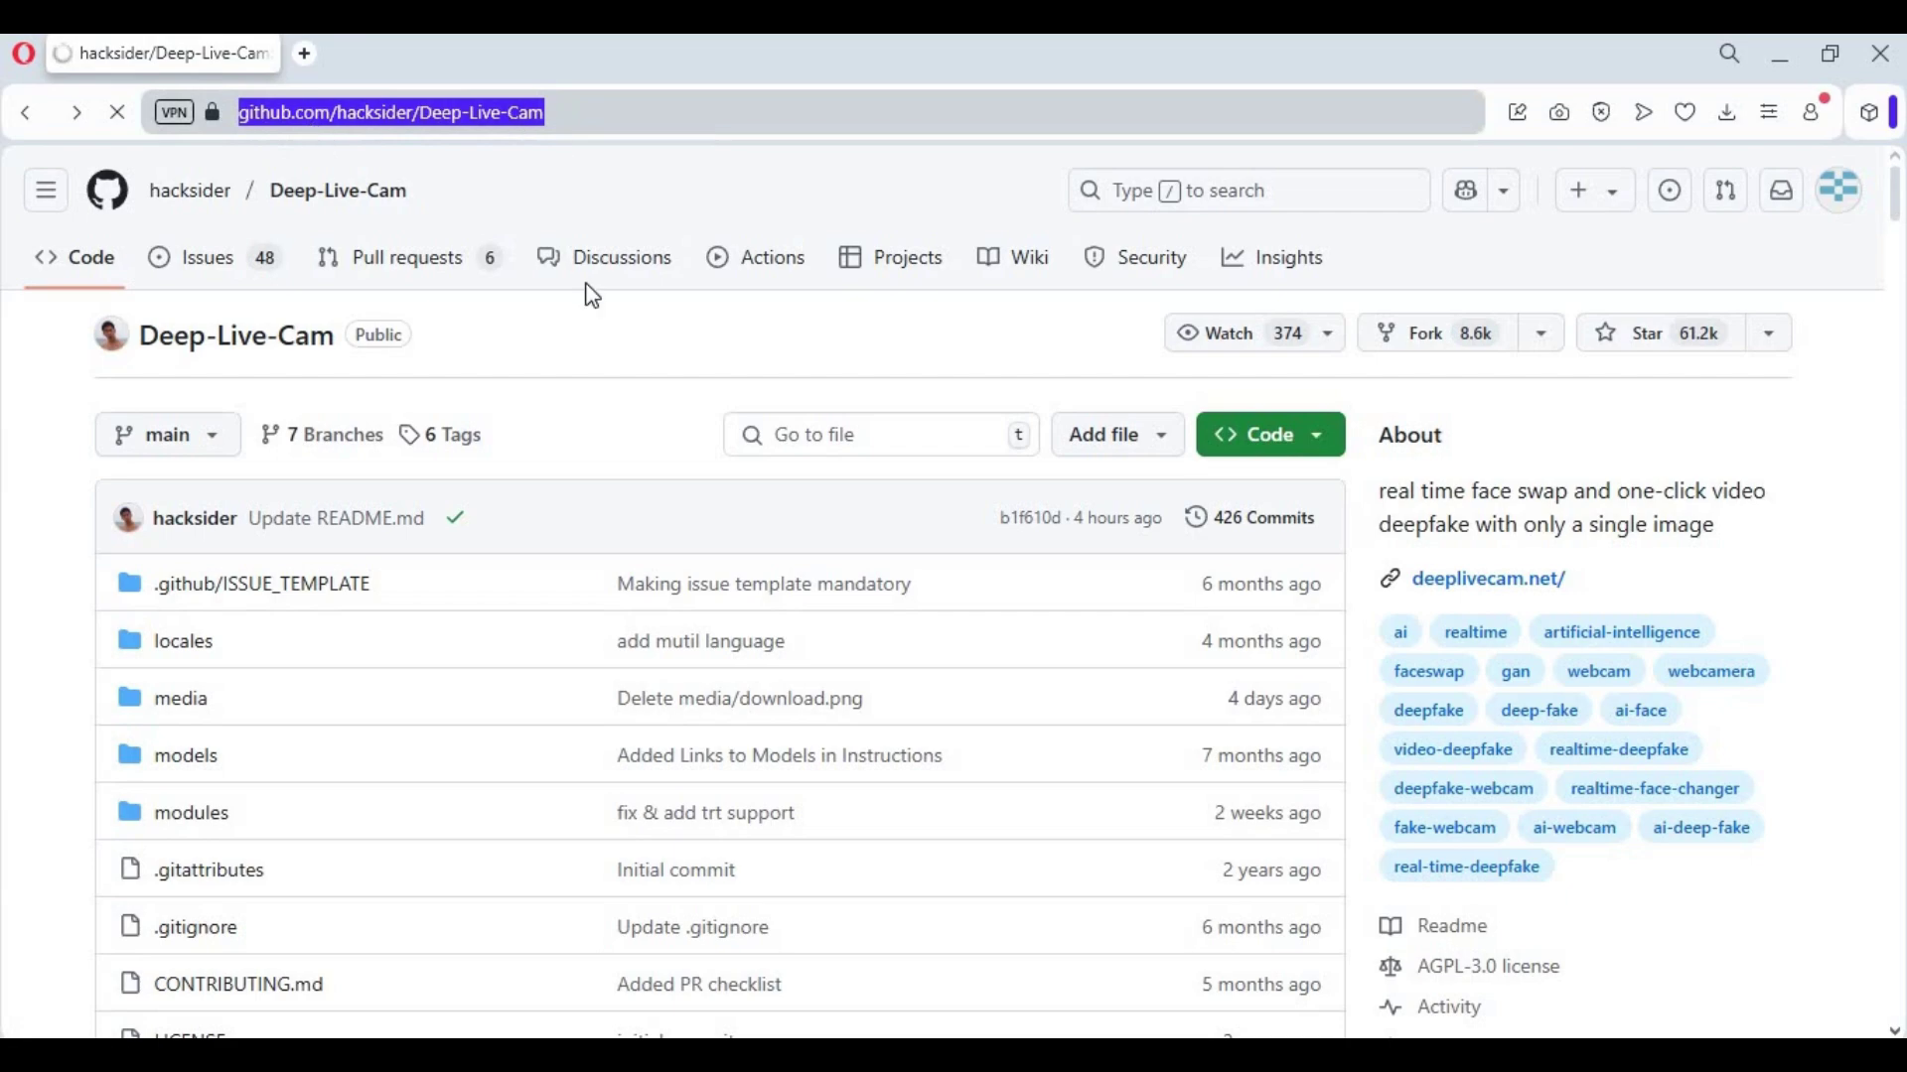
pyautogui.scroll(-10, 587, 289)
pyautogui.scroll(-20, 589, 297)
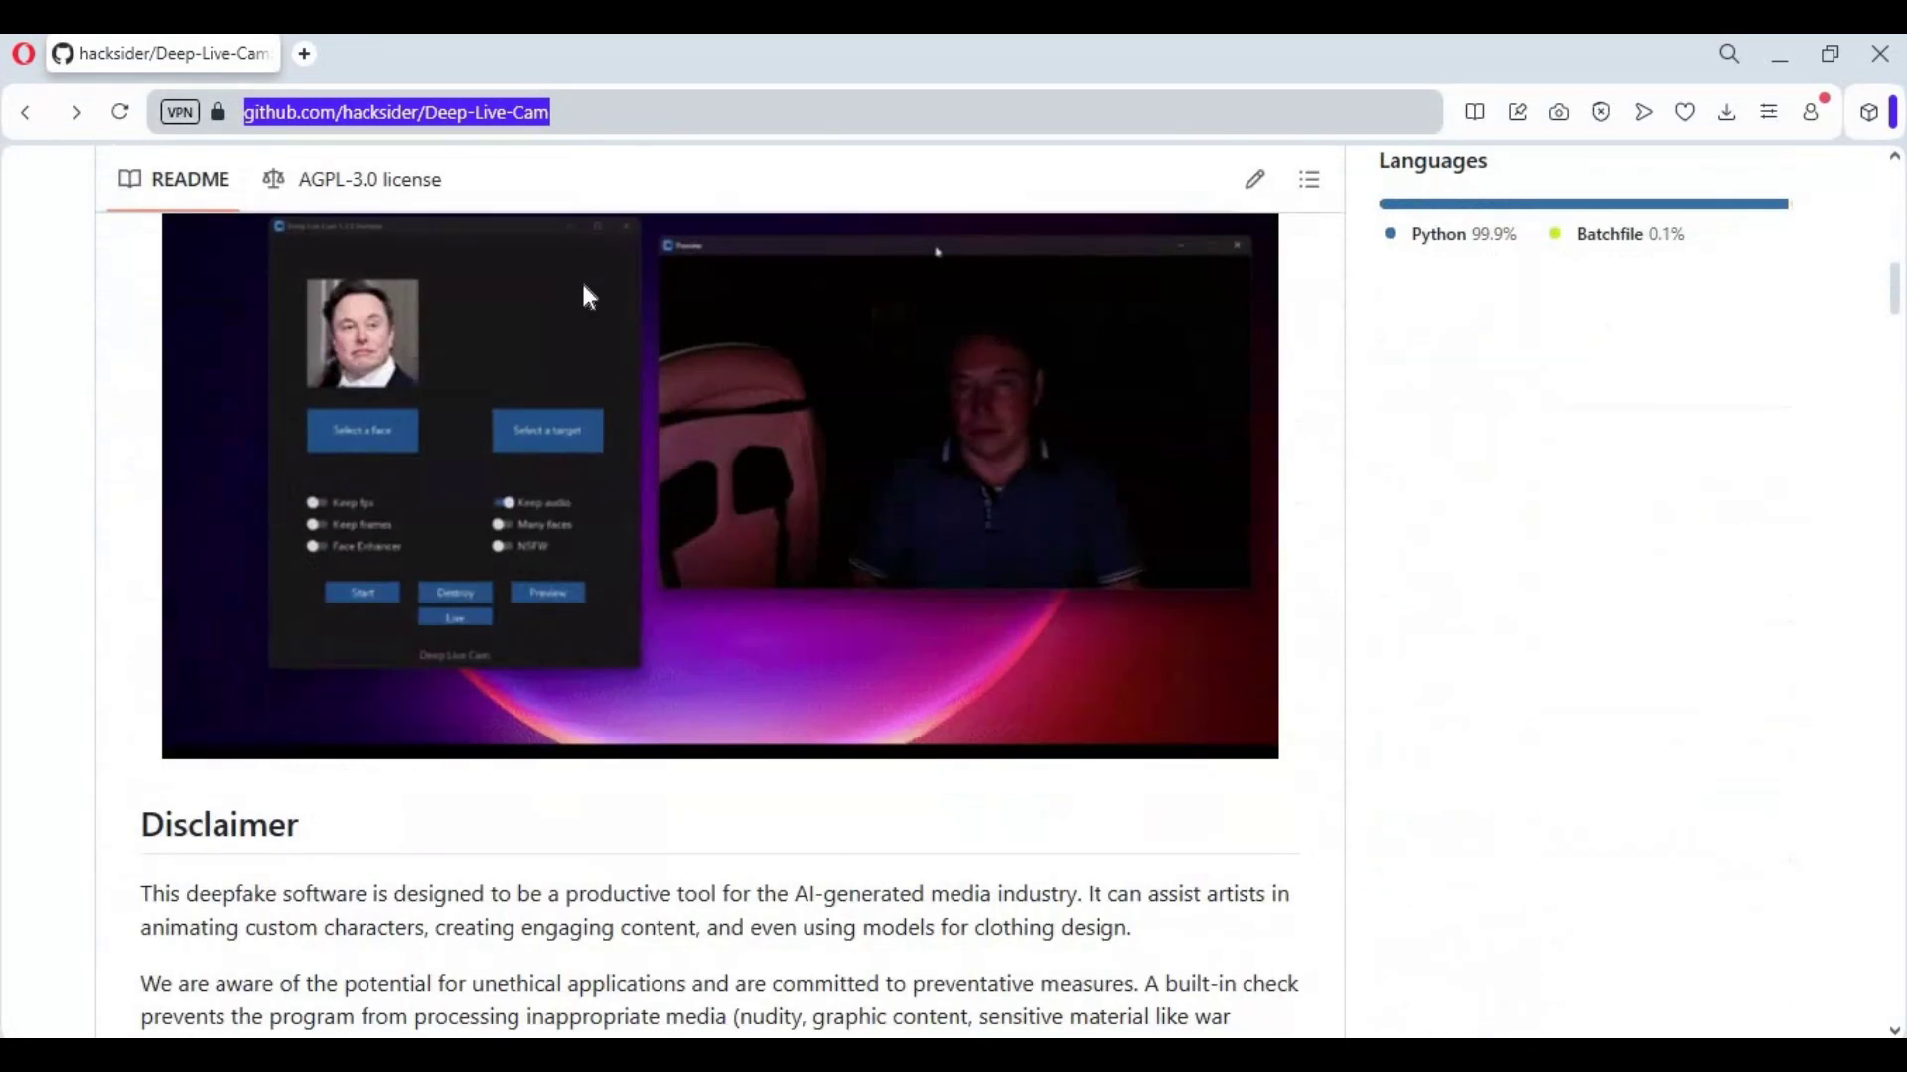
pyautogui.scroll(-4, 589, 297)
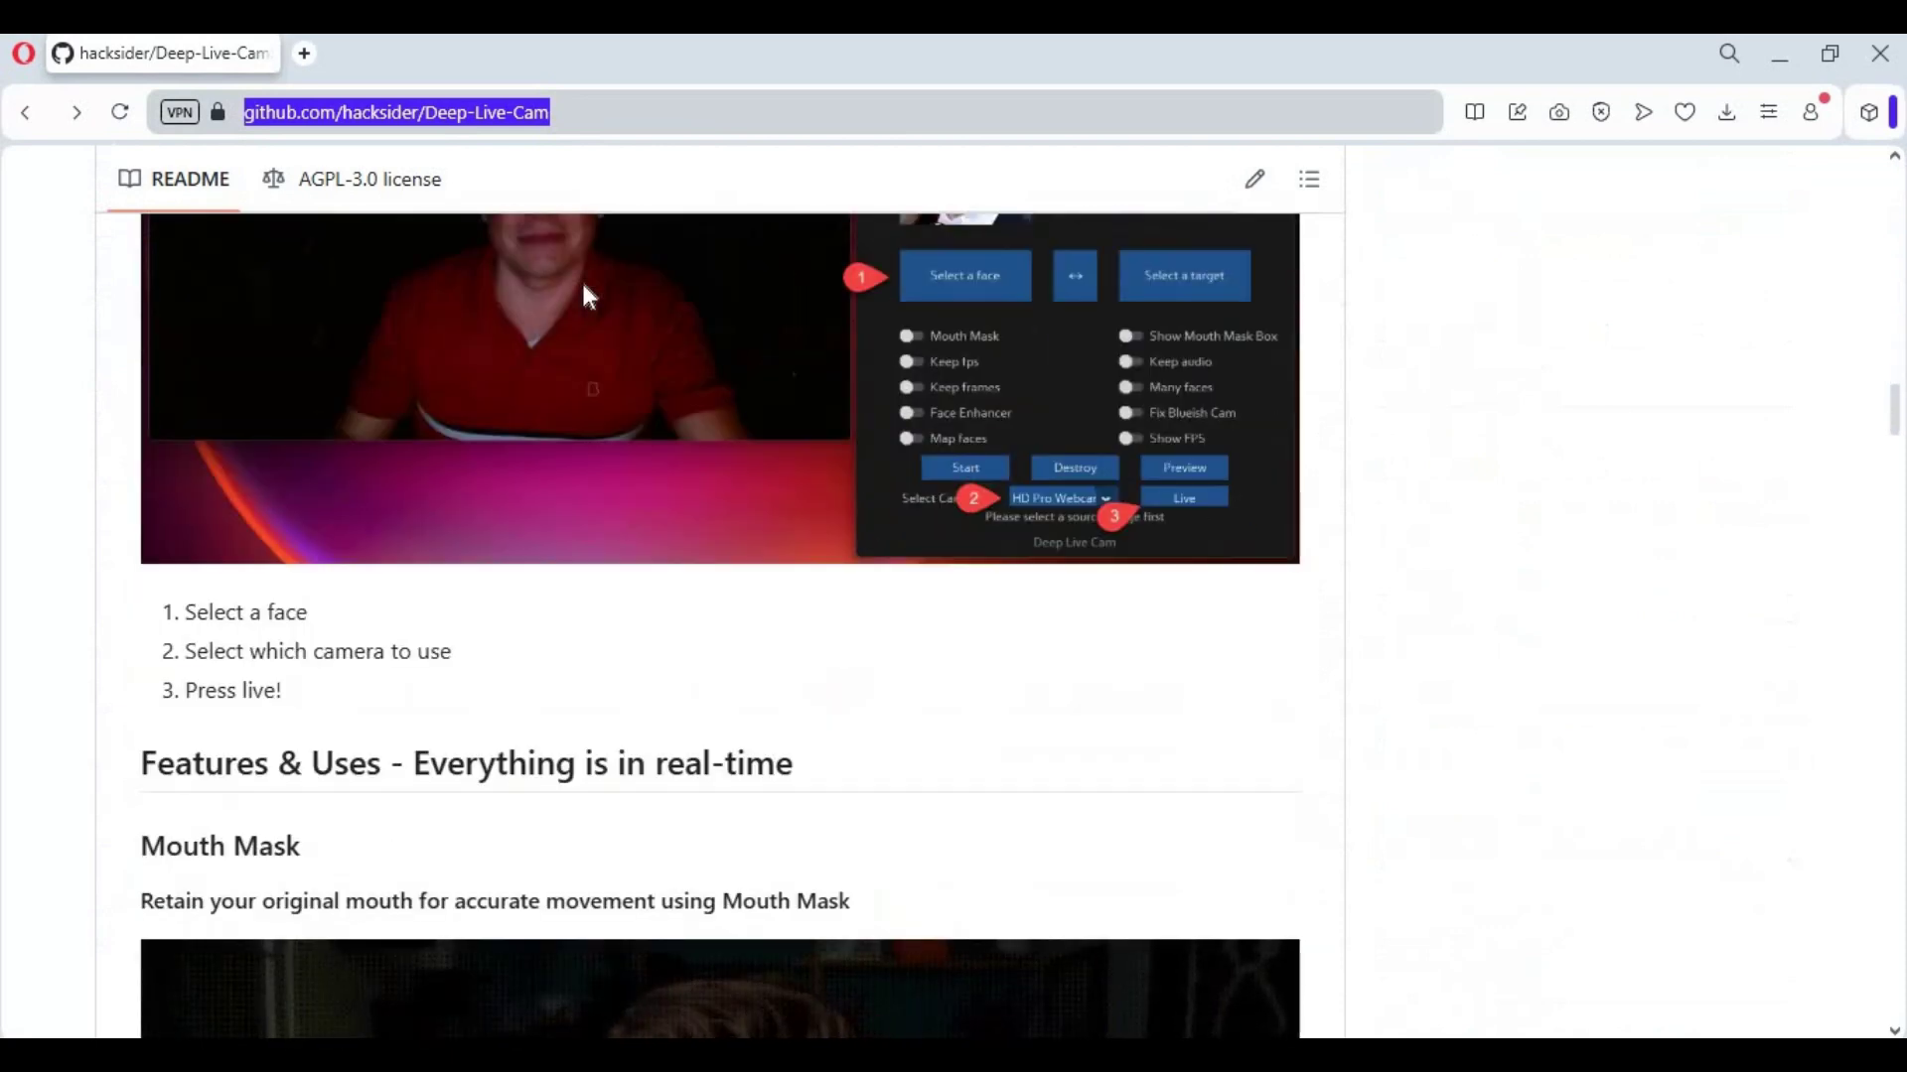
pyautogui.scroll(-5, 585, 296)
pyautogui.scroll(-10, 584, 287)
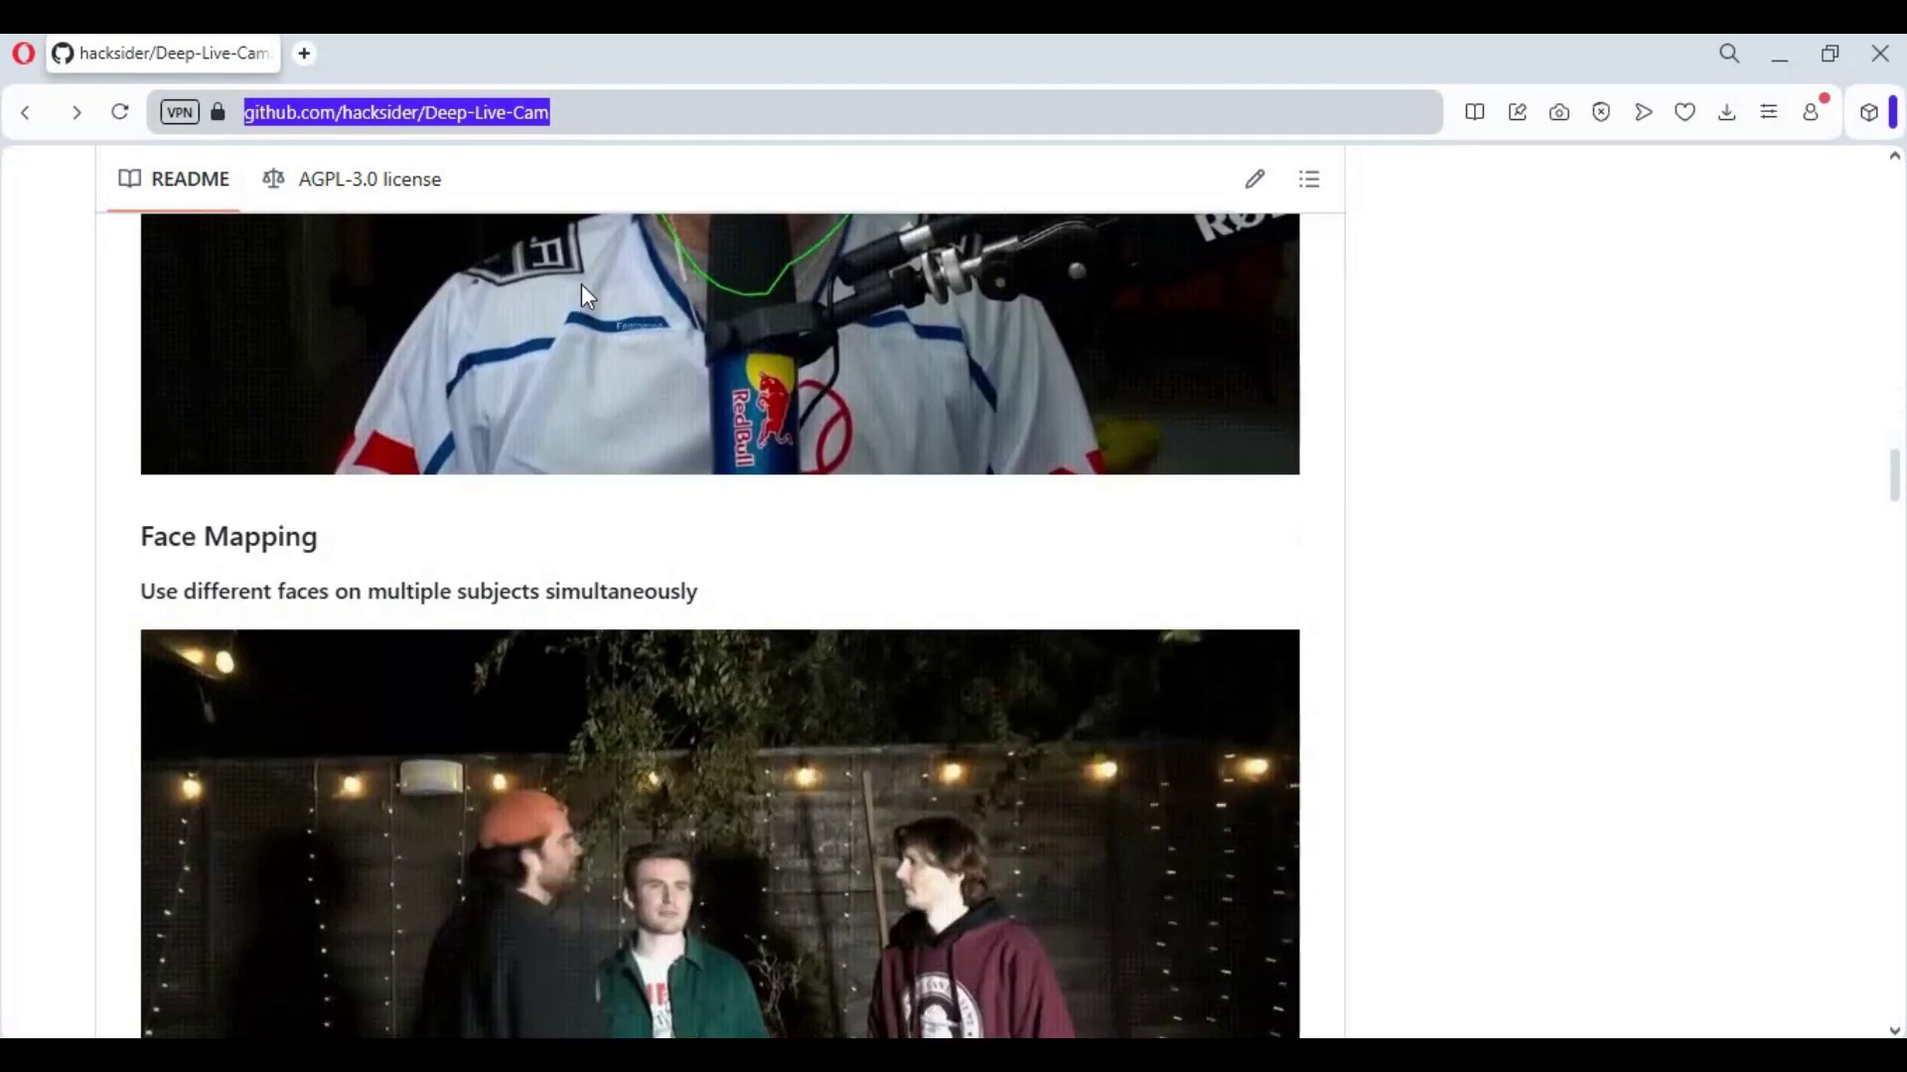
pyautogui.scroll(15, 581, 270)
pyautogui.scroll(20, 581, 281)
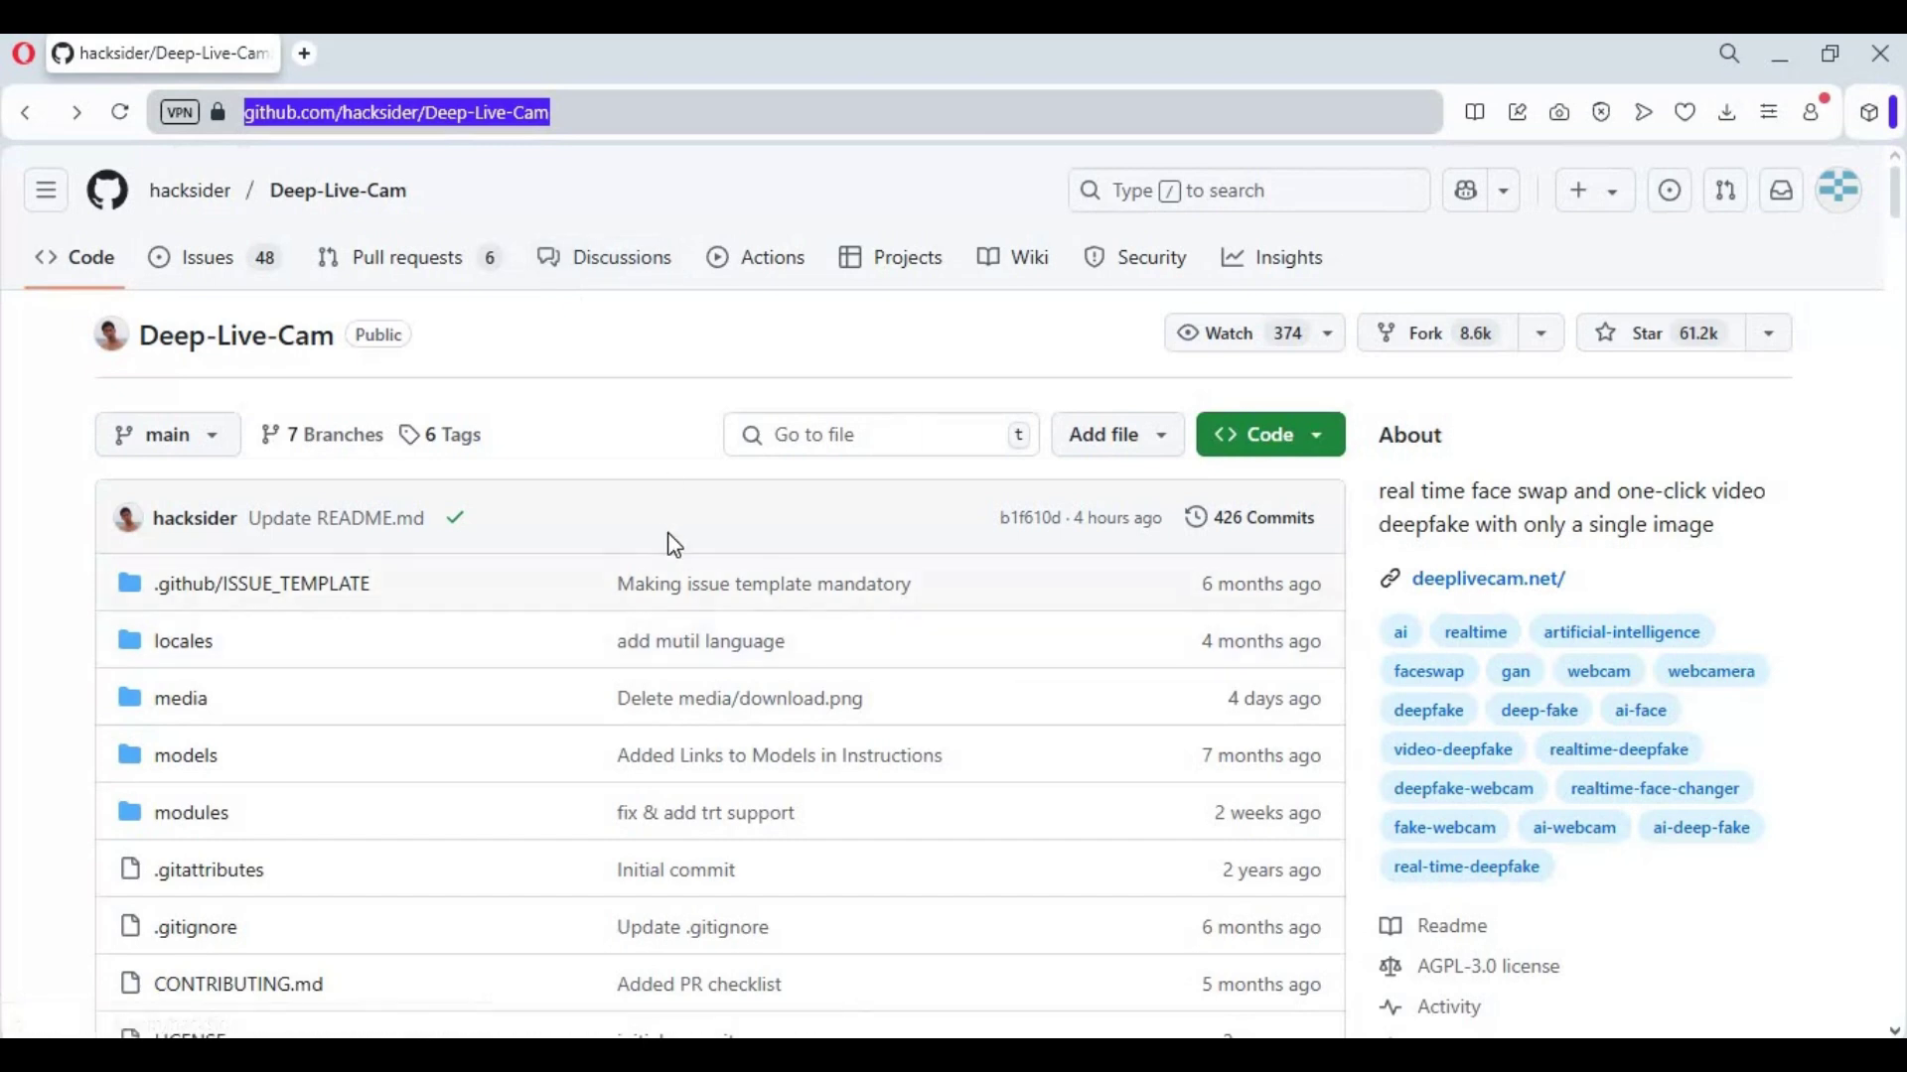
# - Show the repository's ZIP download option, and extract Deep-Live-Cam-main.zip in File Explorer's dpl folder on drive D
pyautogui.click(1282, 444)
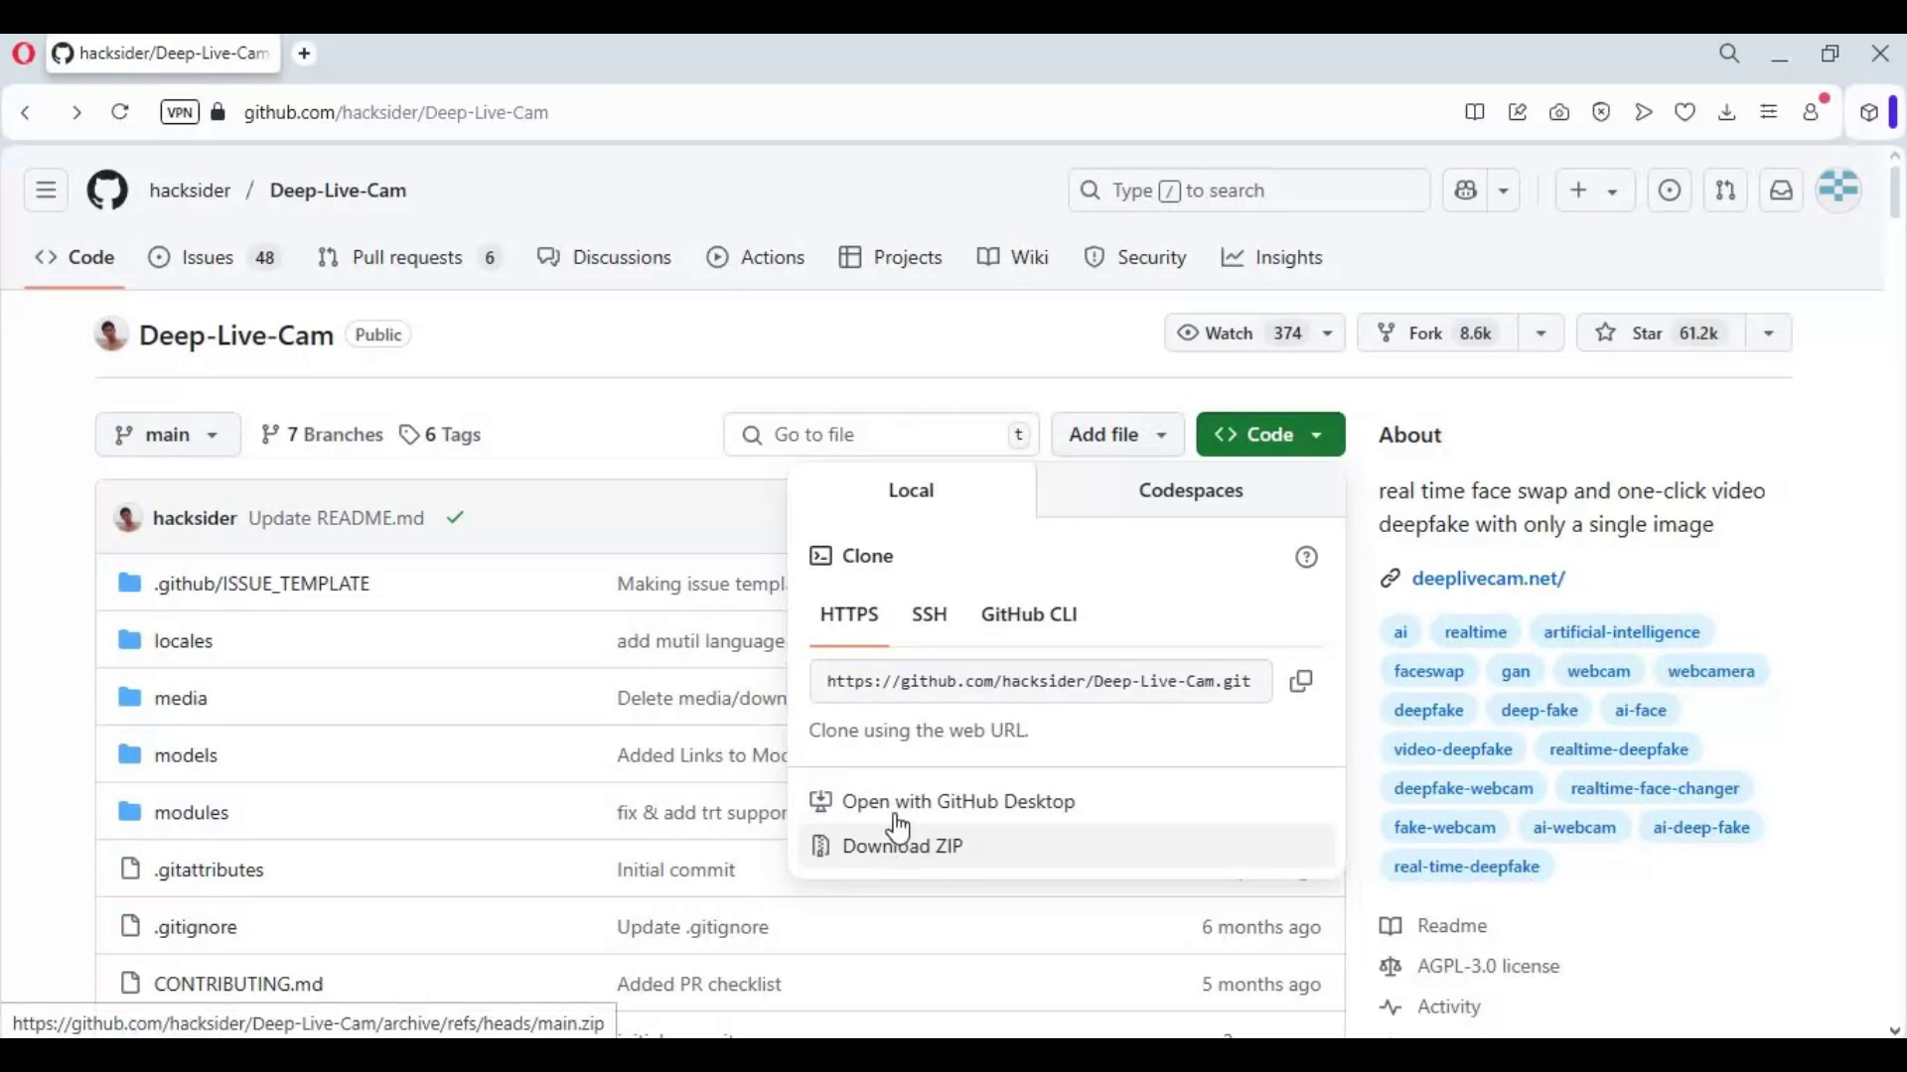
pyautogui.click(573, 1055)
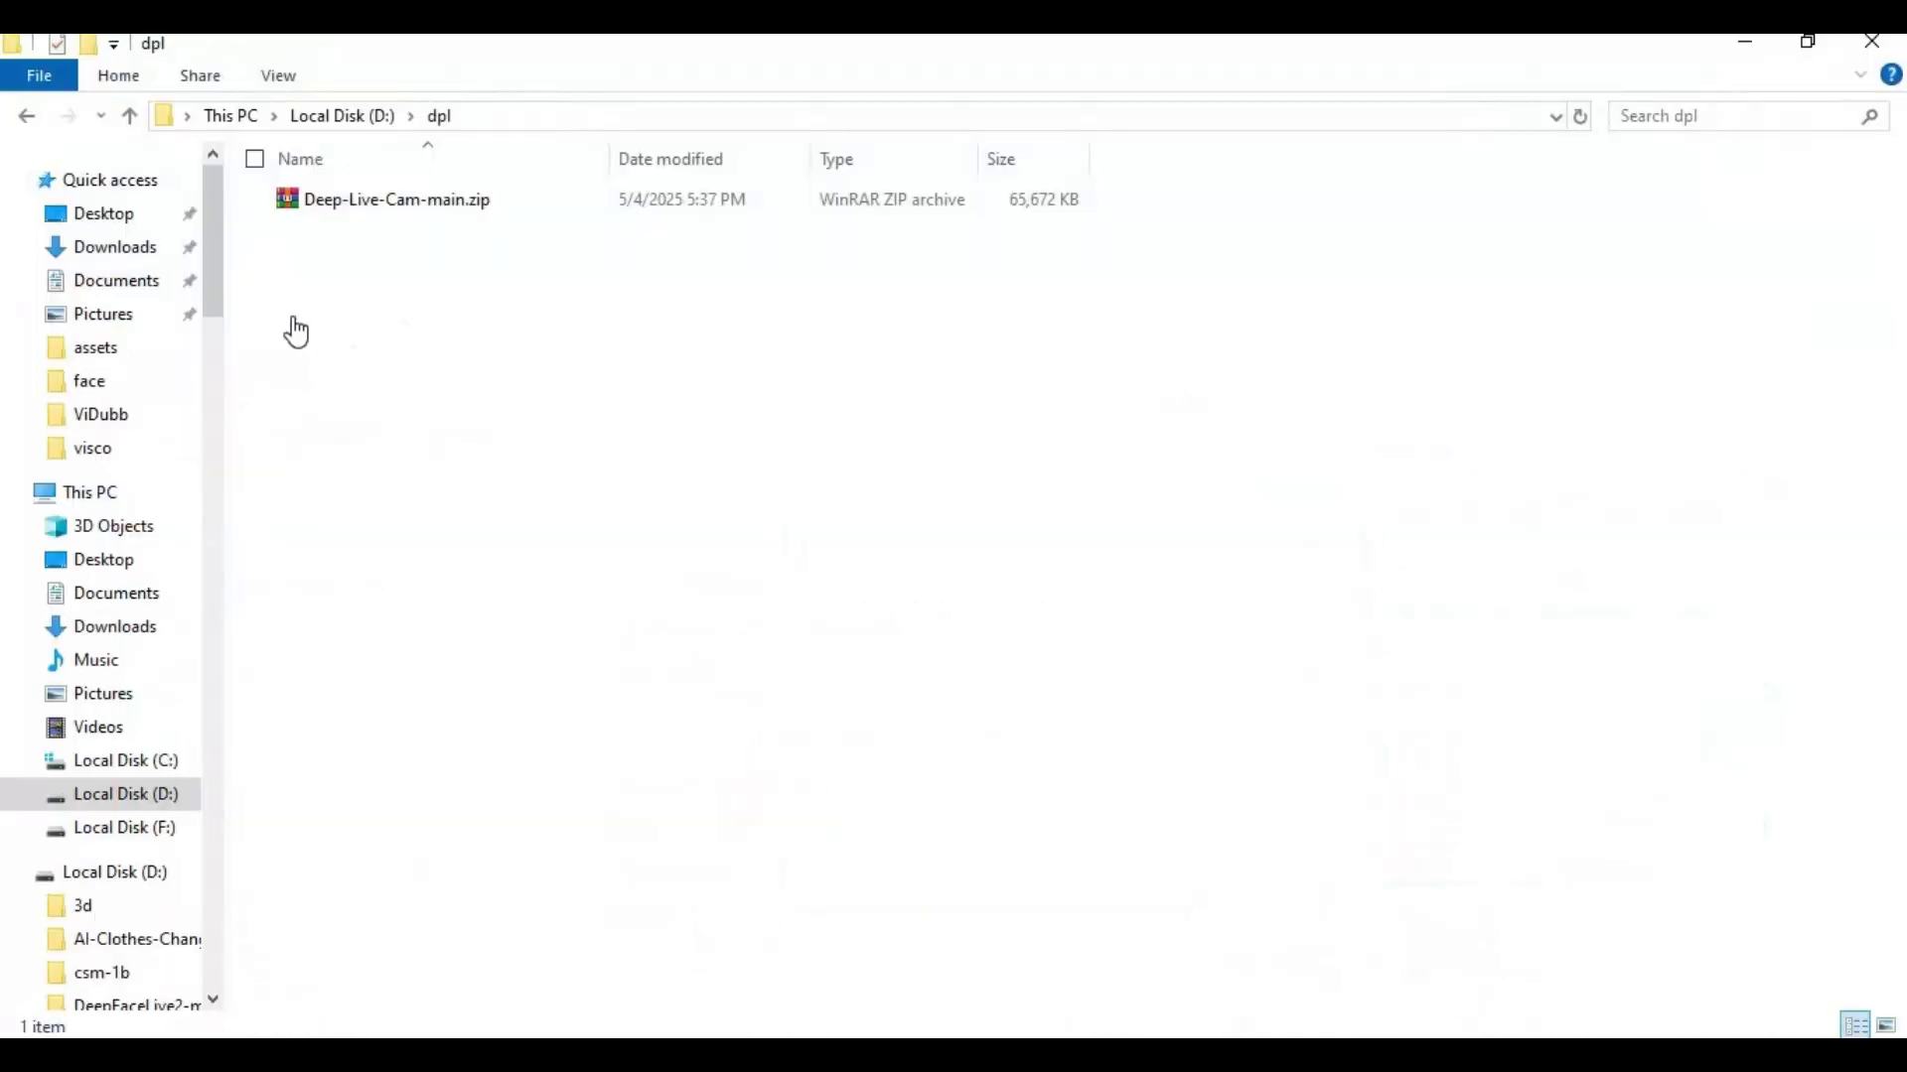
pyautogui.rightClick(363, 208)
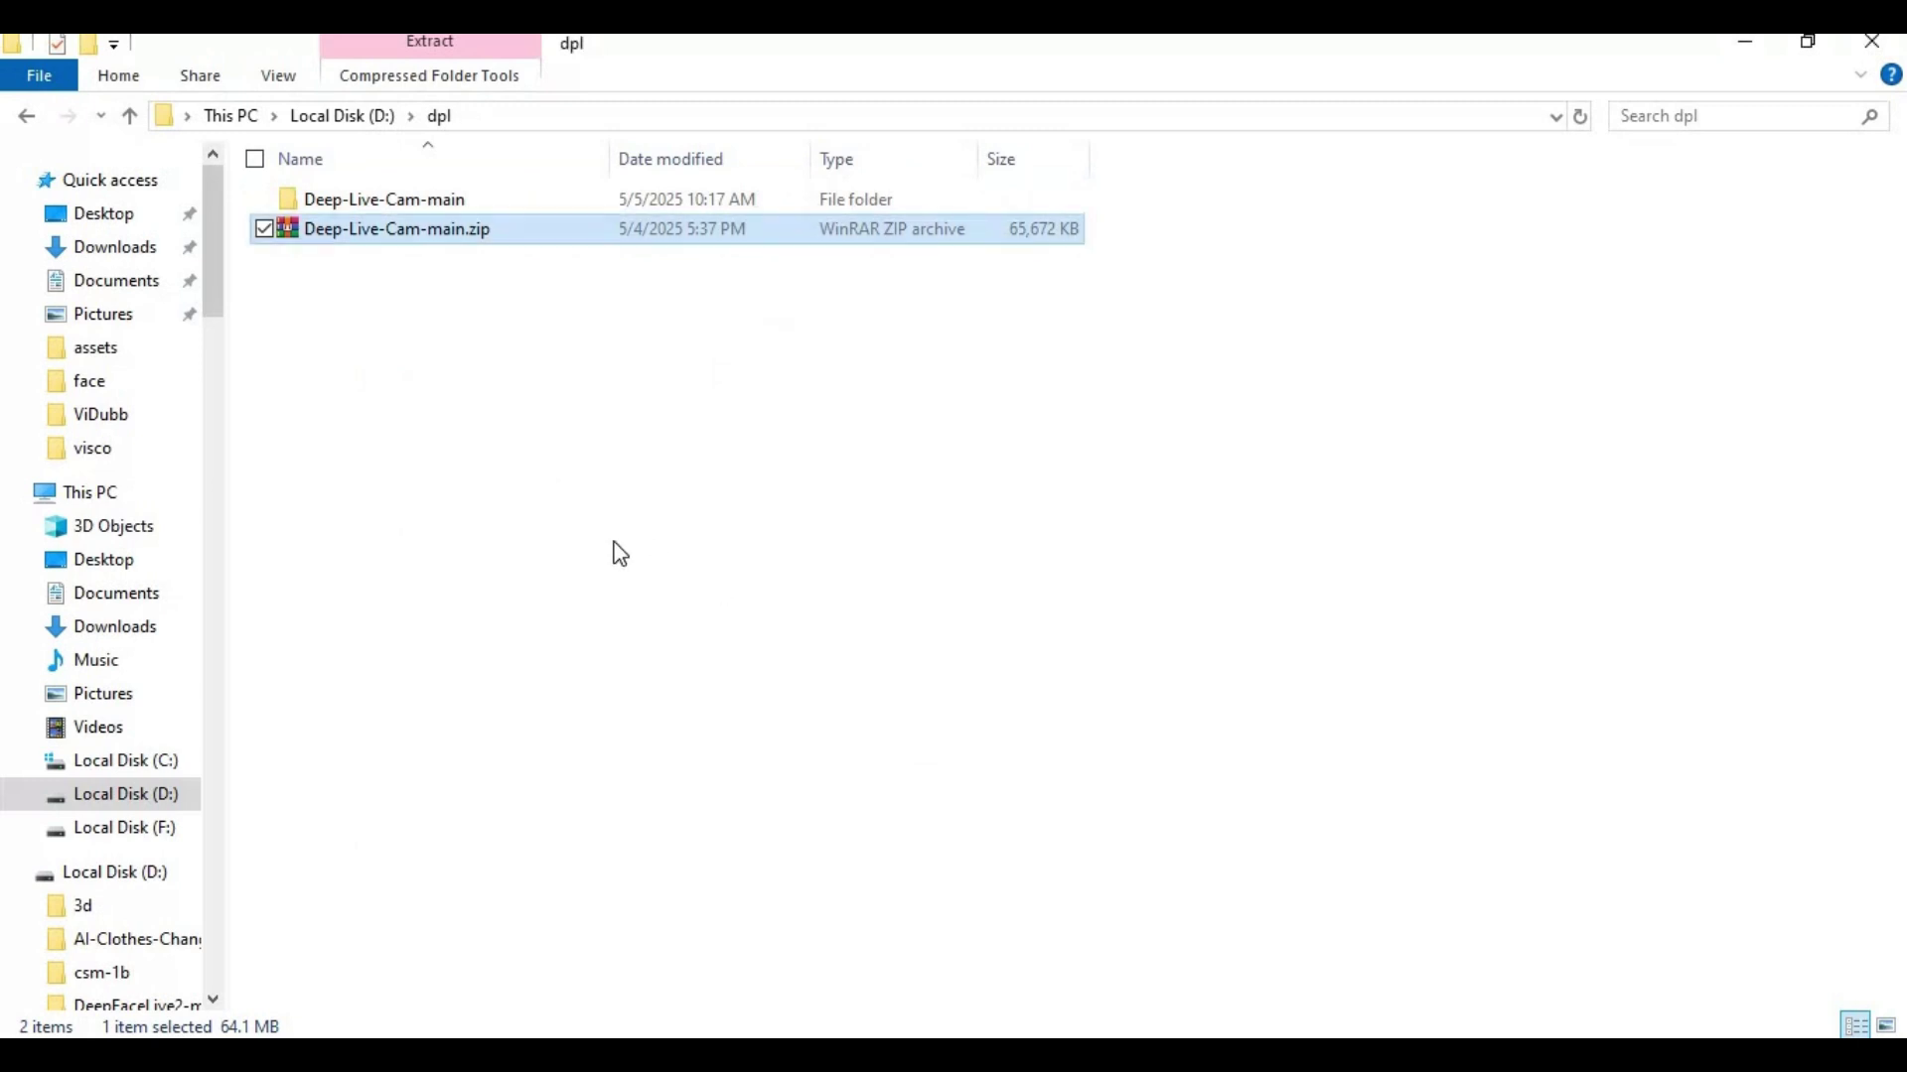
# - Open a command prompt in the extracted Deep-Live-Cam-main folder
pyautogui.doubleClick(365, 195)
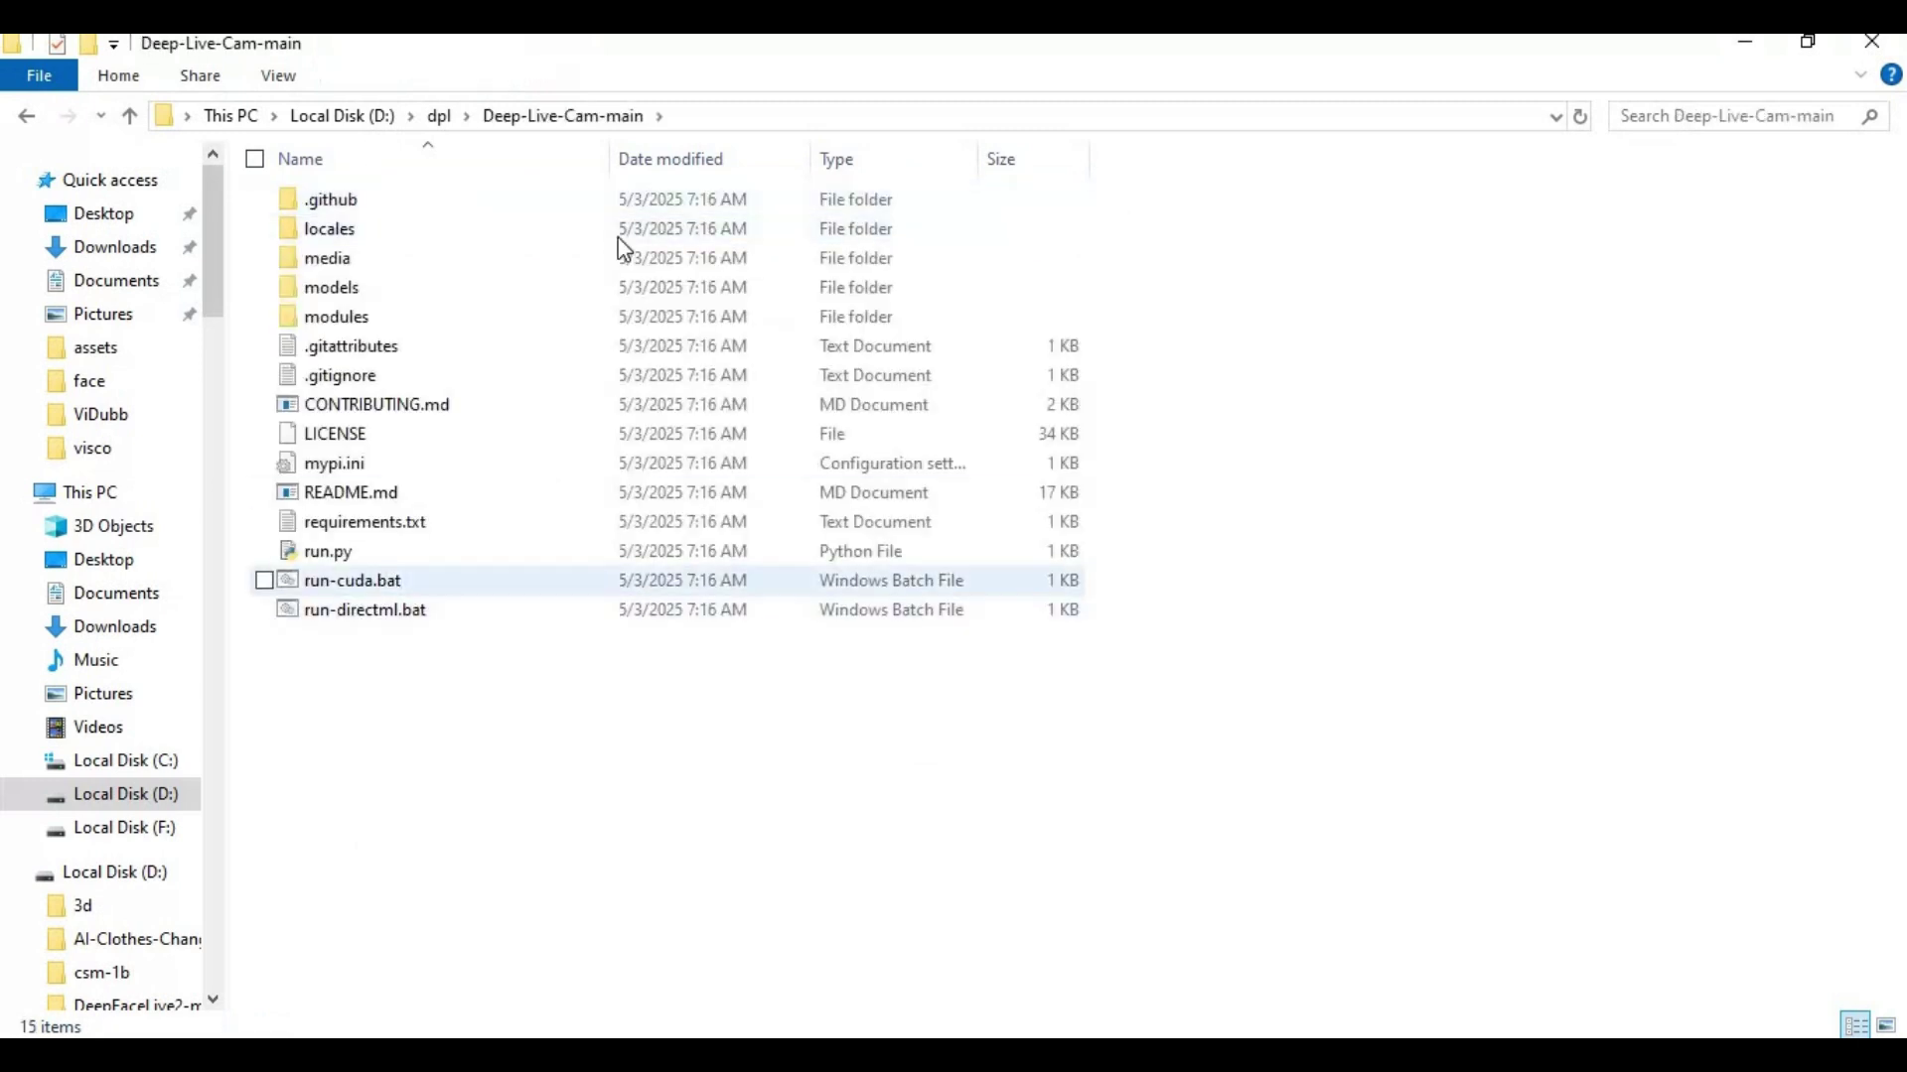
pyautogui.click(725, 117)
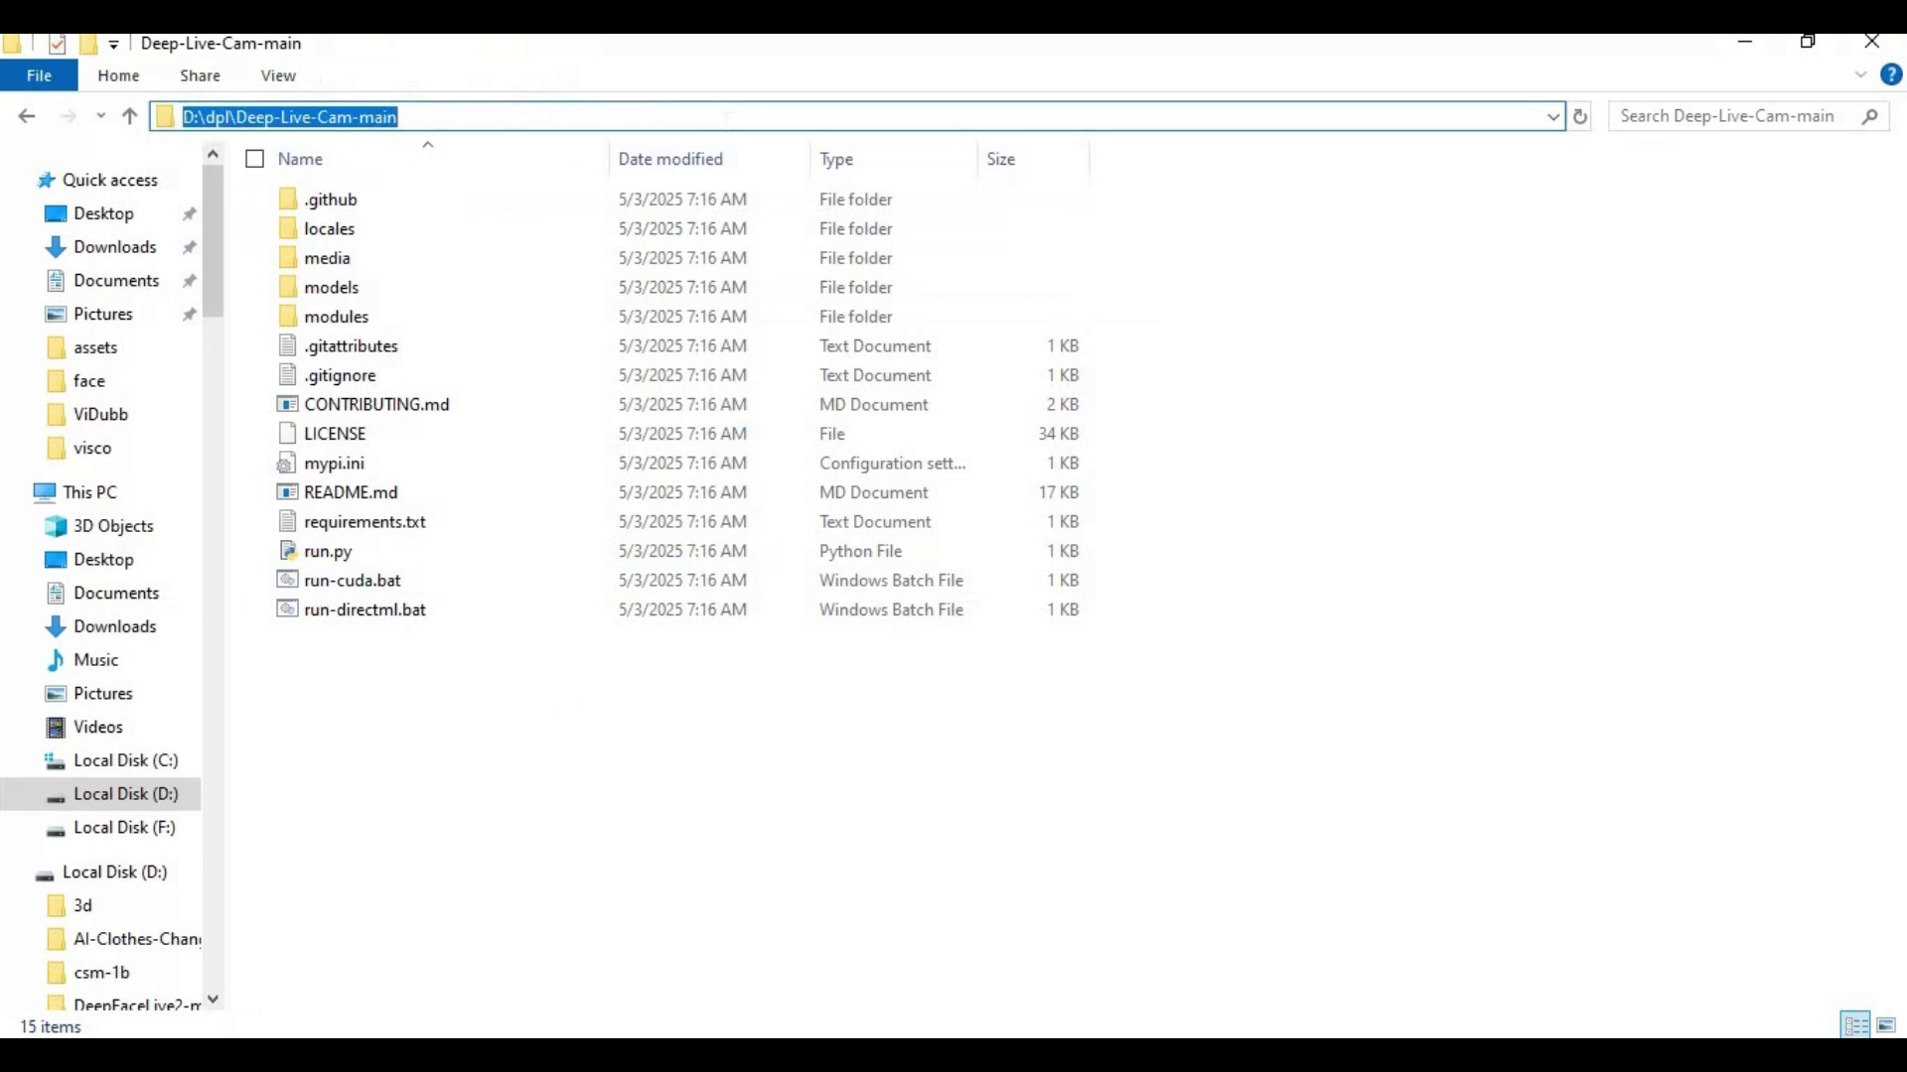
pyautogui.write('cmd')
pyautogui.press('Return')
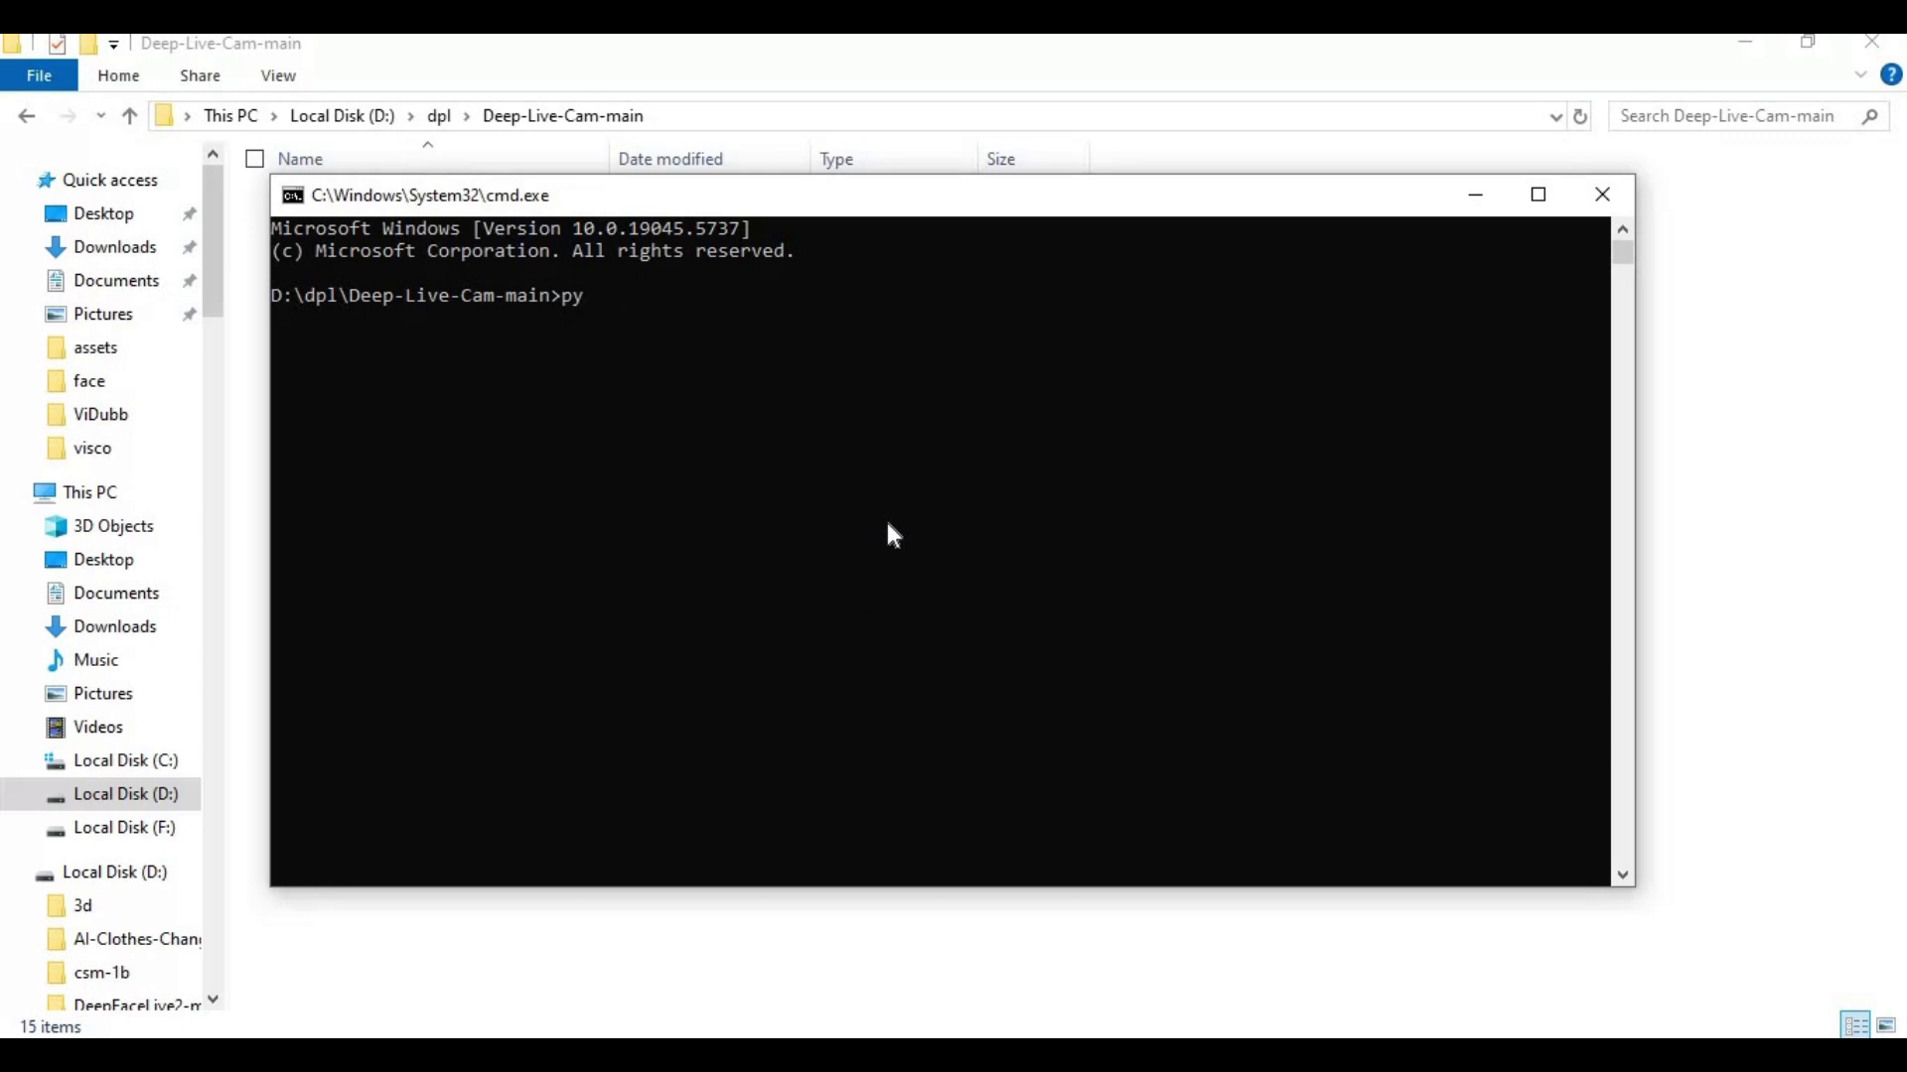
# - Create a Python 3.10 virtual environment with "py -3.10 -m venv venv" and activate it with "venv\scripts\activate"
pyautogui.write('3.10 -m venv venv')
pyautogui.press('Return')
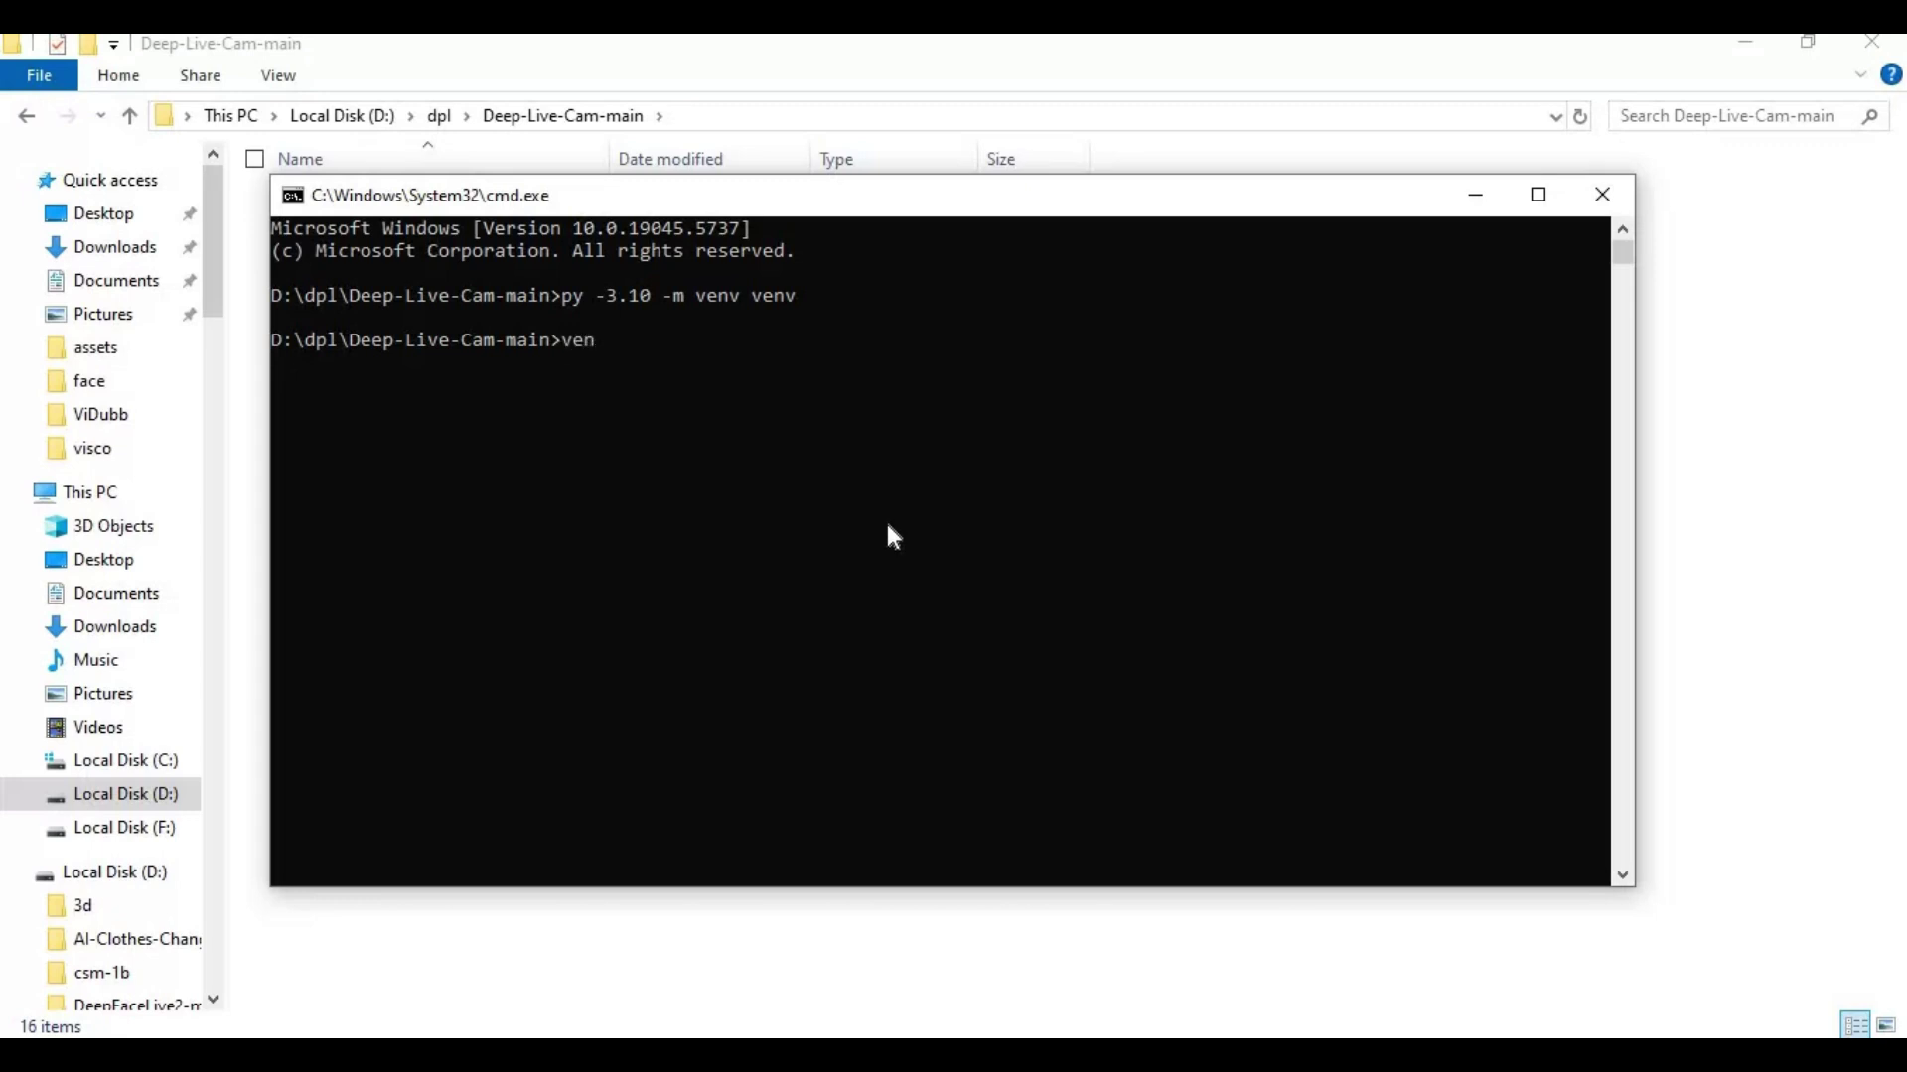
pyautogui.write('scripts\\activate')
pyautogui.press('Return')
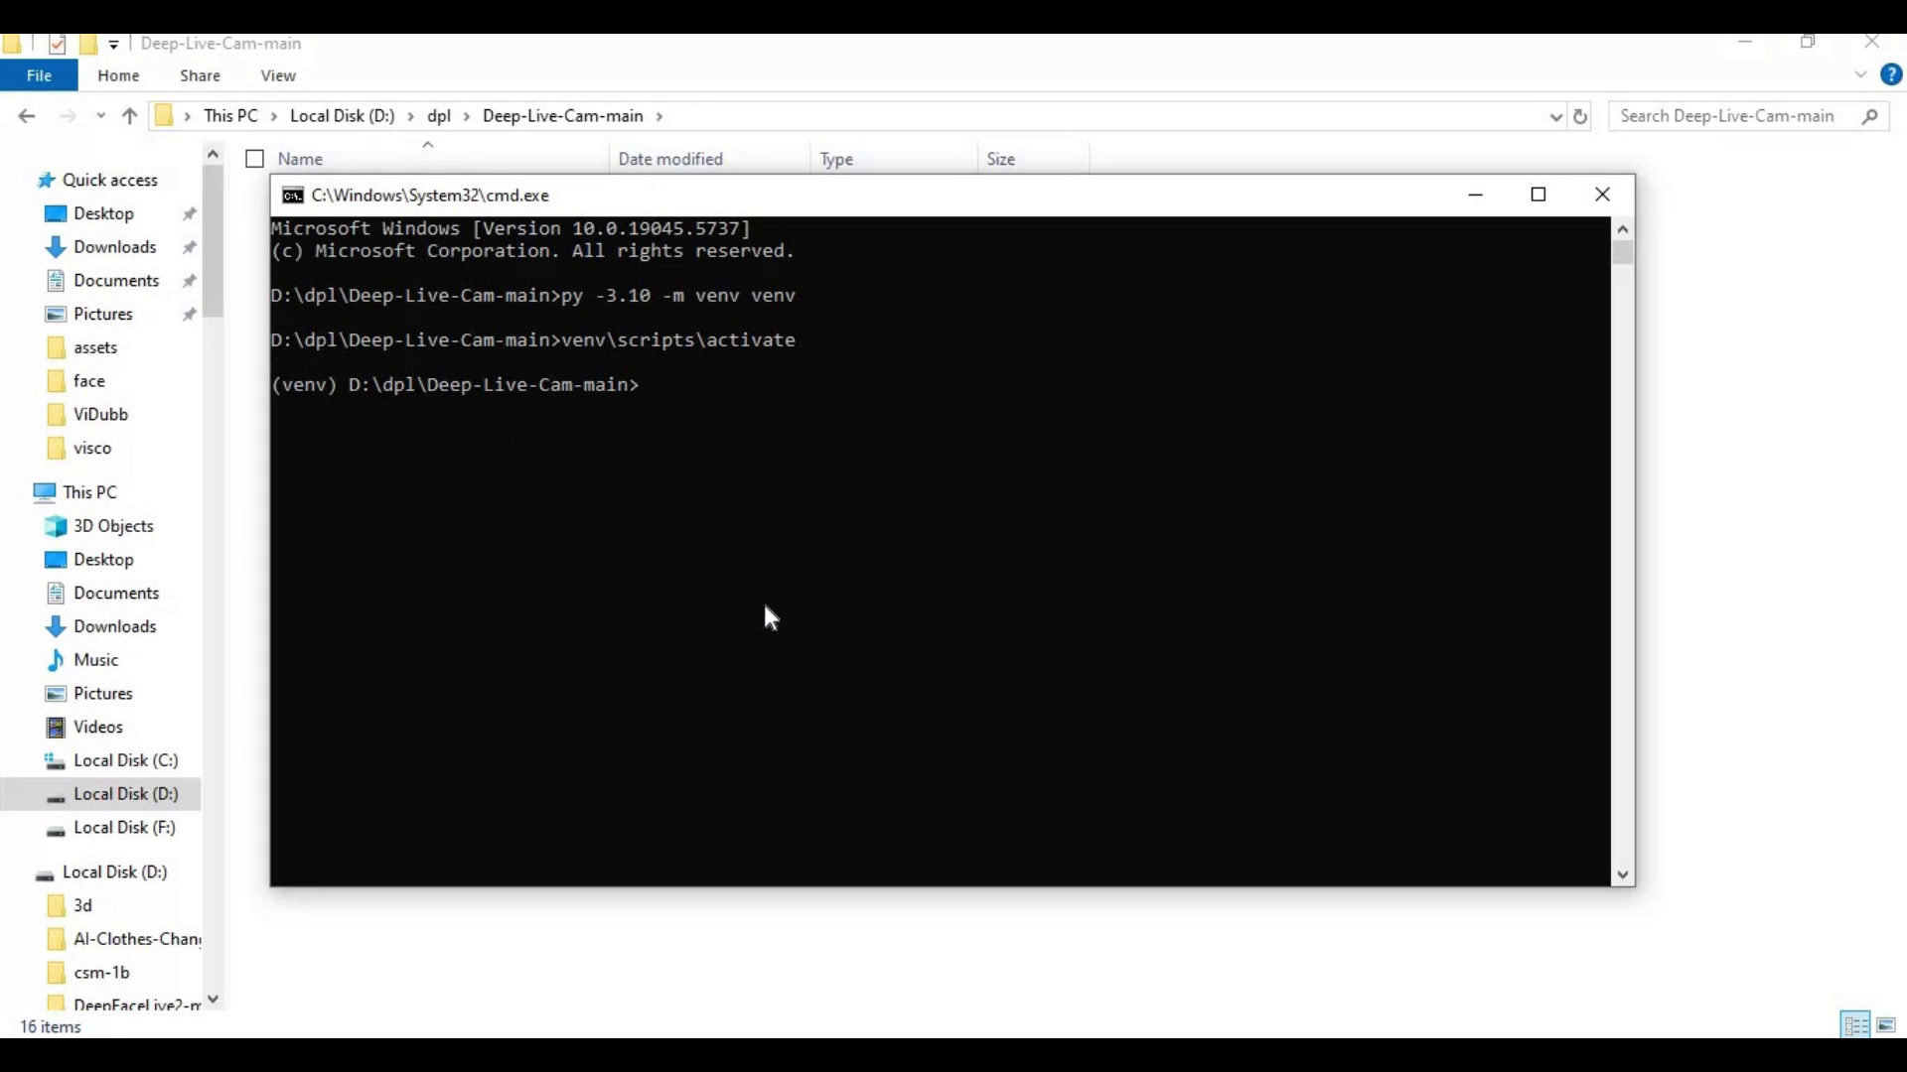
# - Check the installed CUDA compiler version with "nvcc --version" and open pytorch.org in a new tab of the Opera browser
pyautogui.write('nvcc --version')
pyautogui.press('Return')
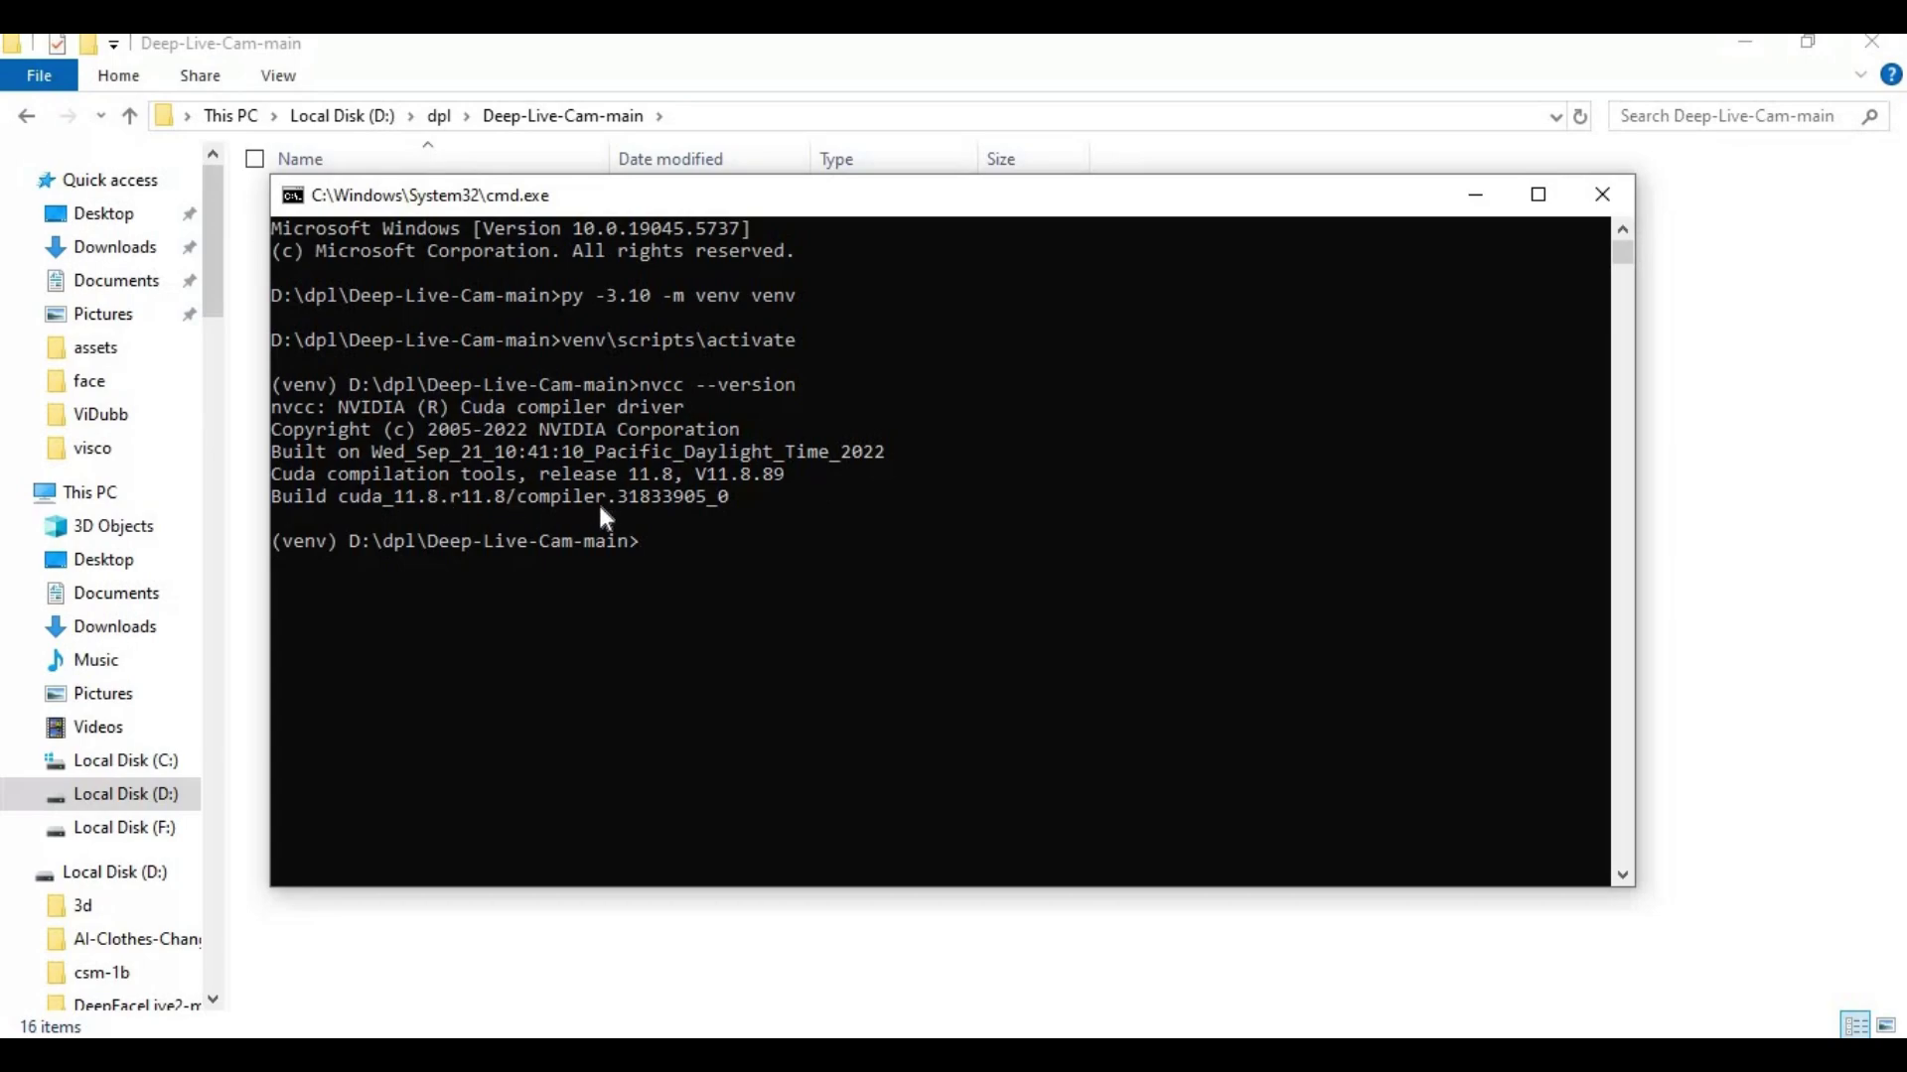
pyautogui.hotkey('alt', 'Tab')
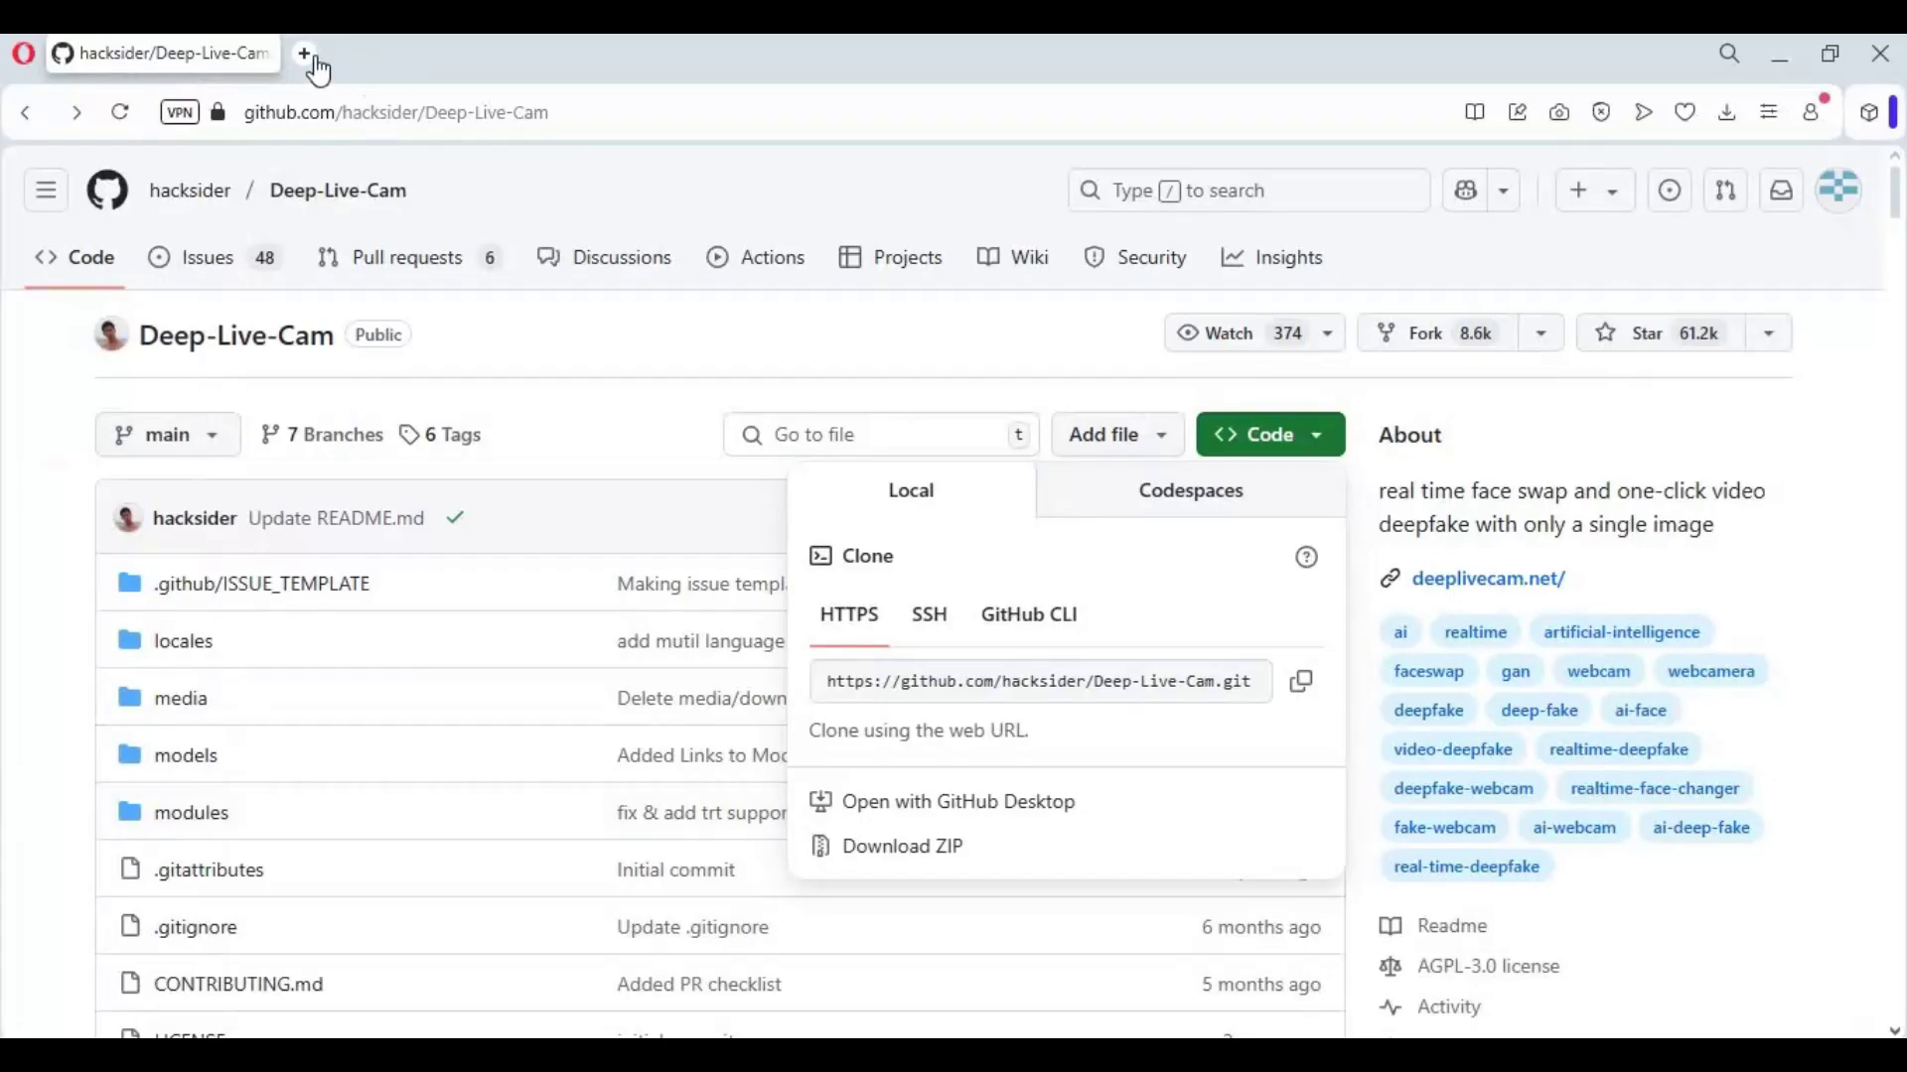
pyautogui.hotkey('ctrl', 't')
pyautogui.write('pytorch.org')
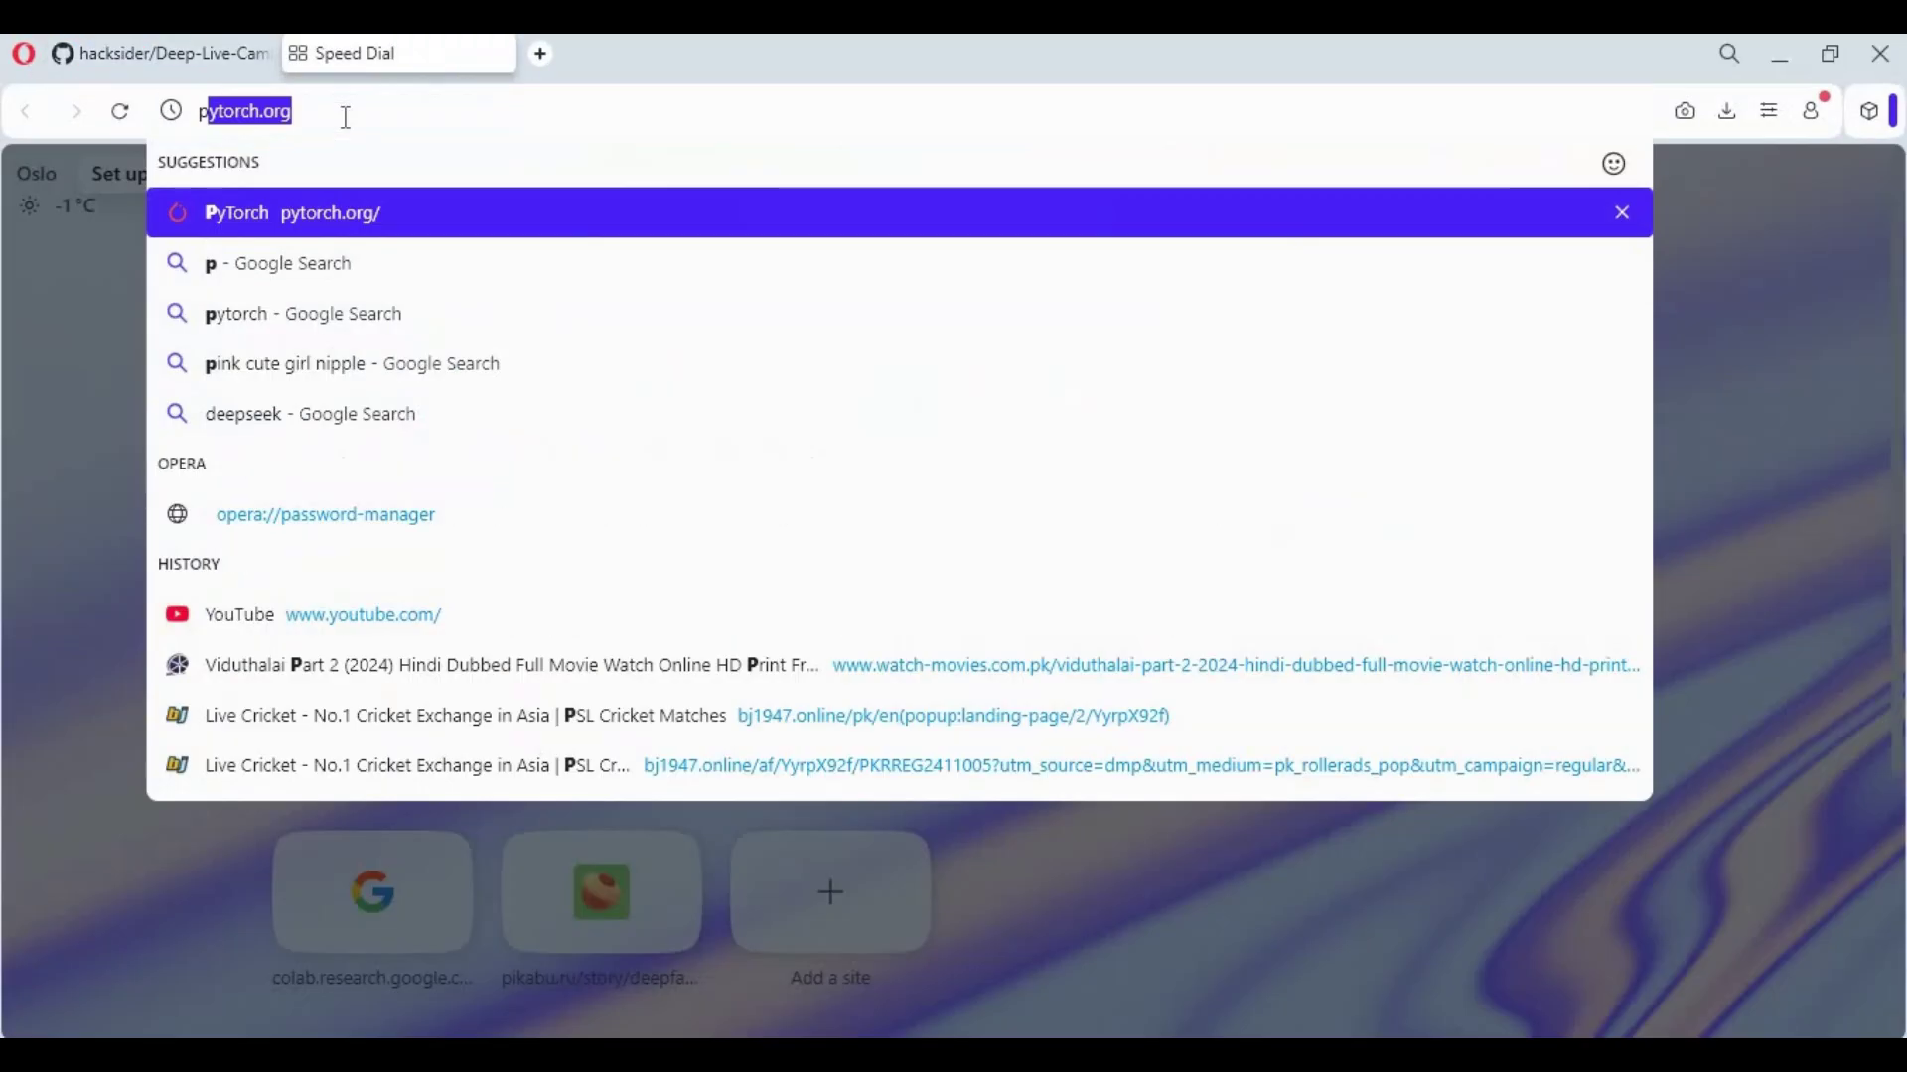
pyautogui.press('Return')
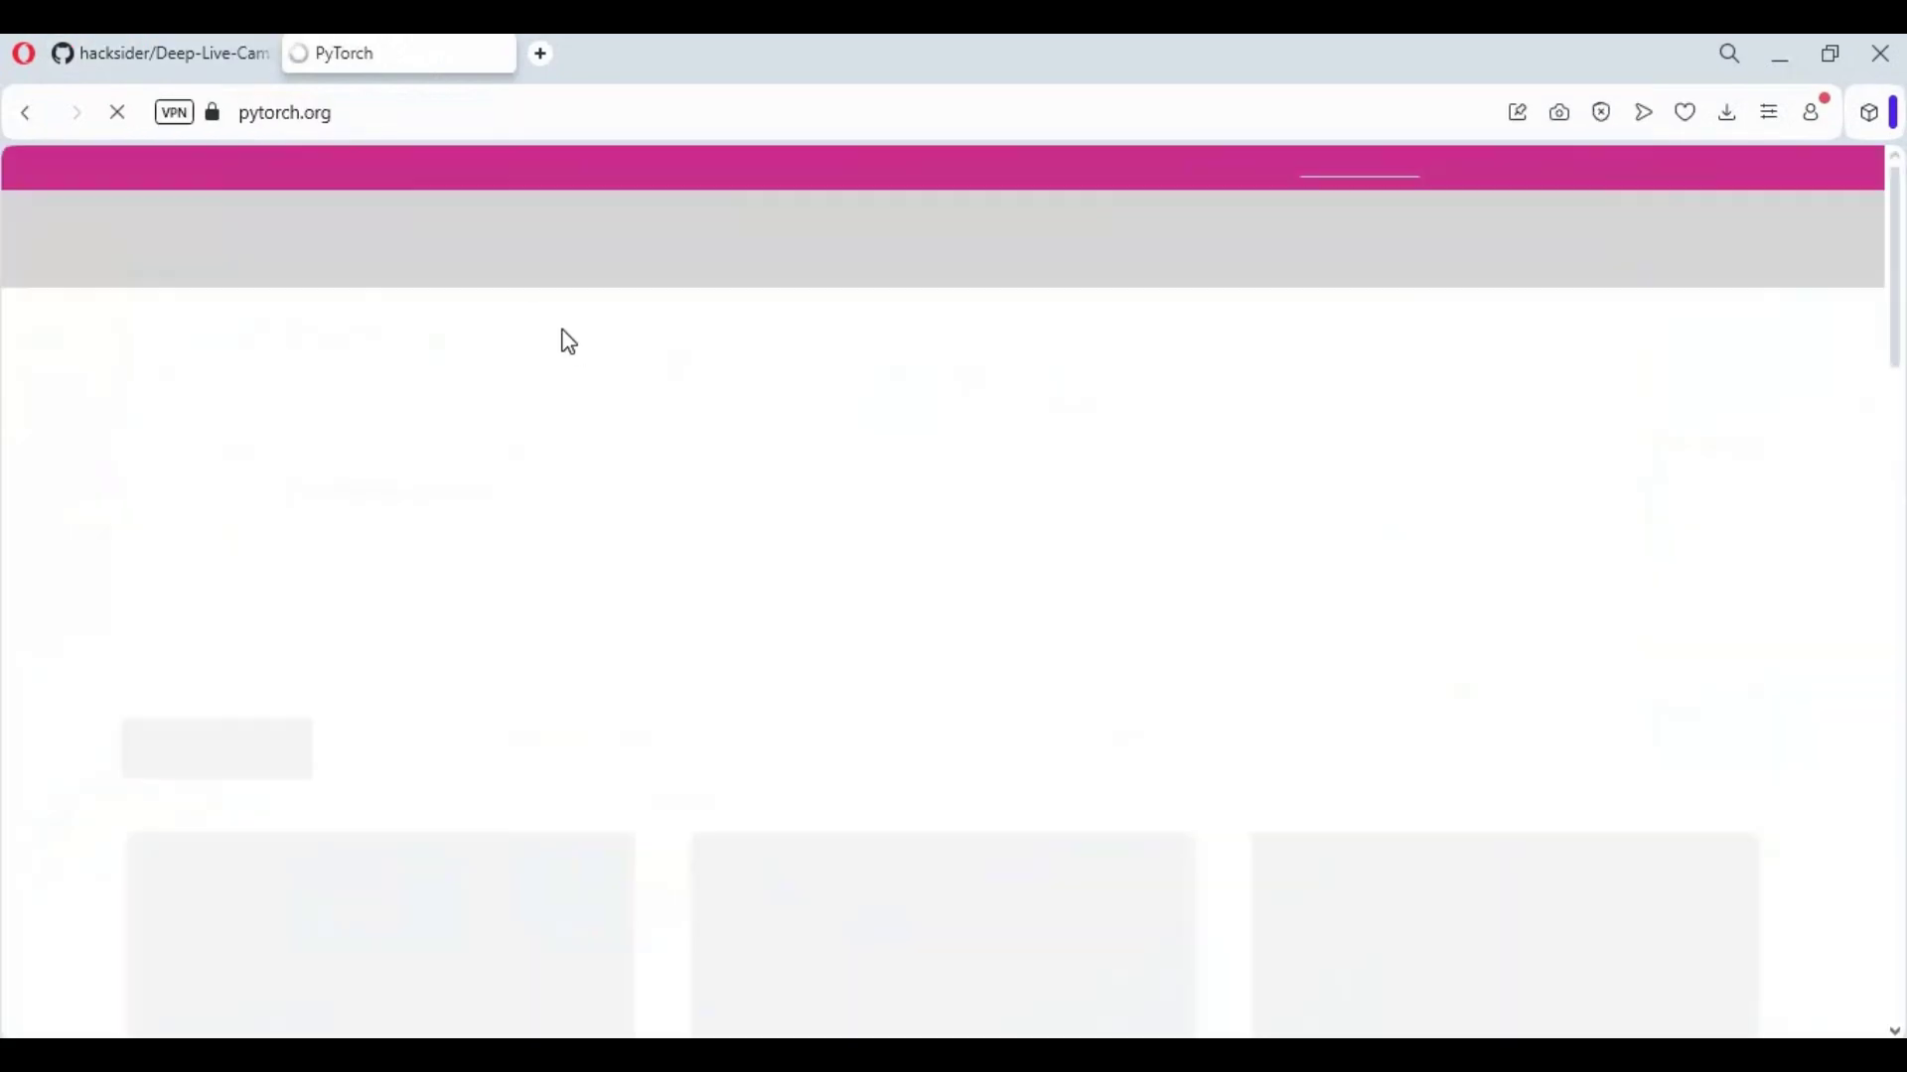
# - Choose CUDA 11.8 as the compute platform in the PyTorch install selector and copy the generated pip3 install command
pyautogui.scroll(-15, 634, 497)
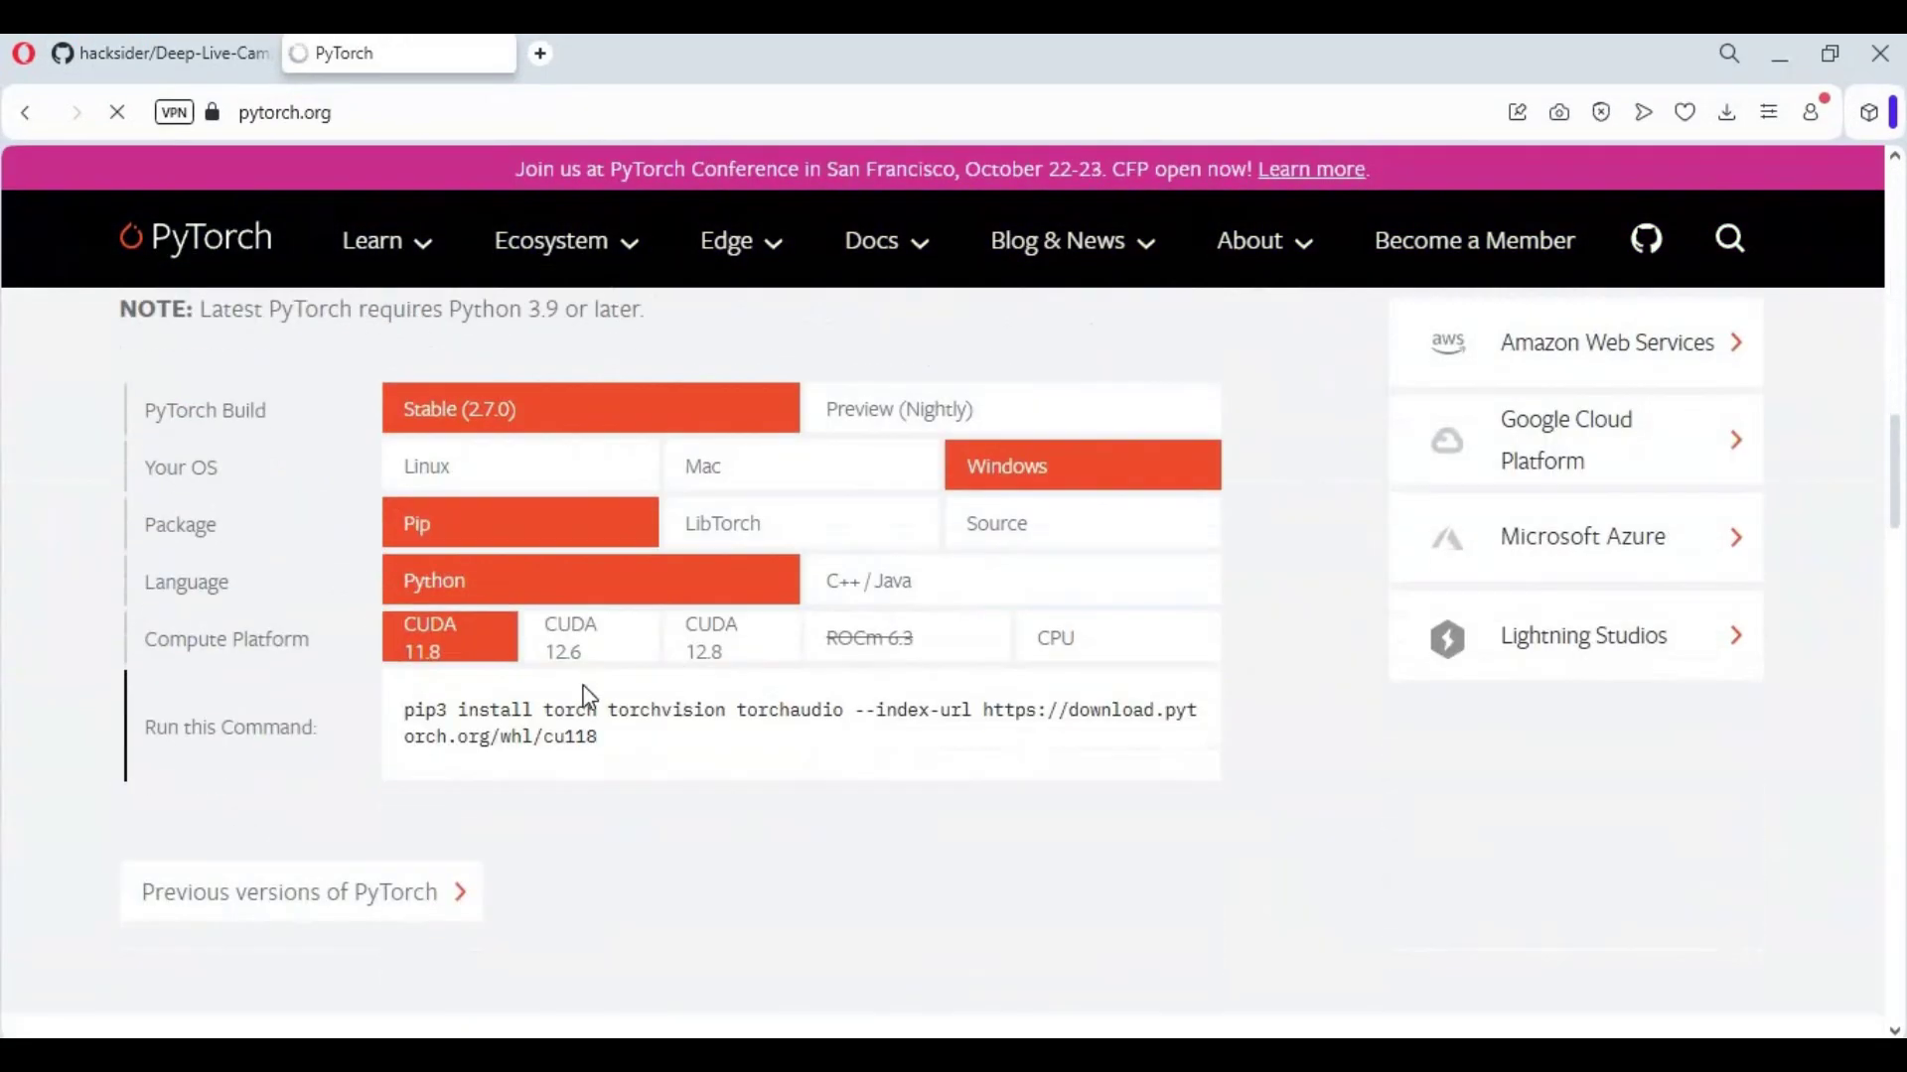
pyautogui.click(755, 663)
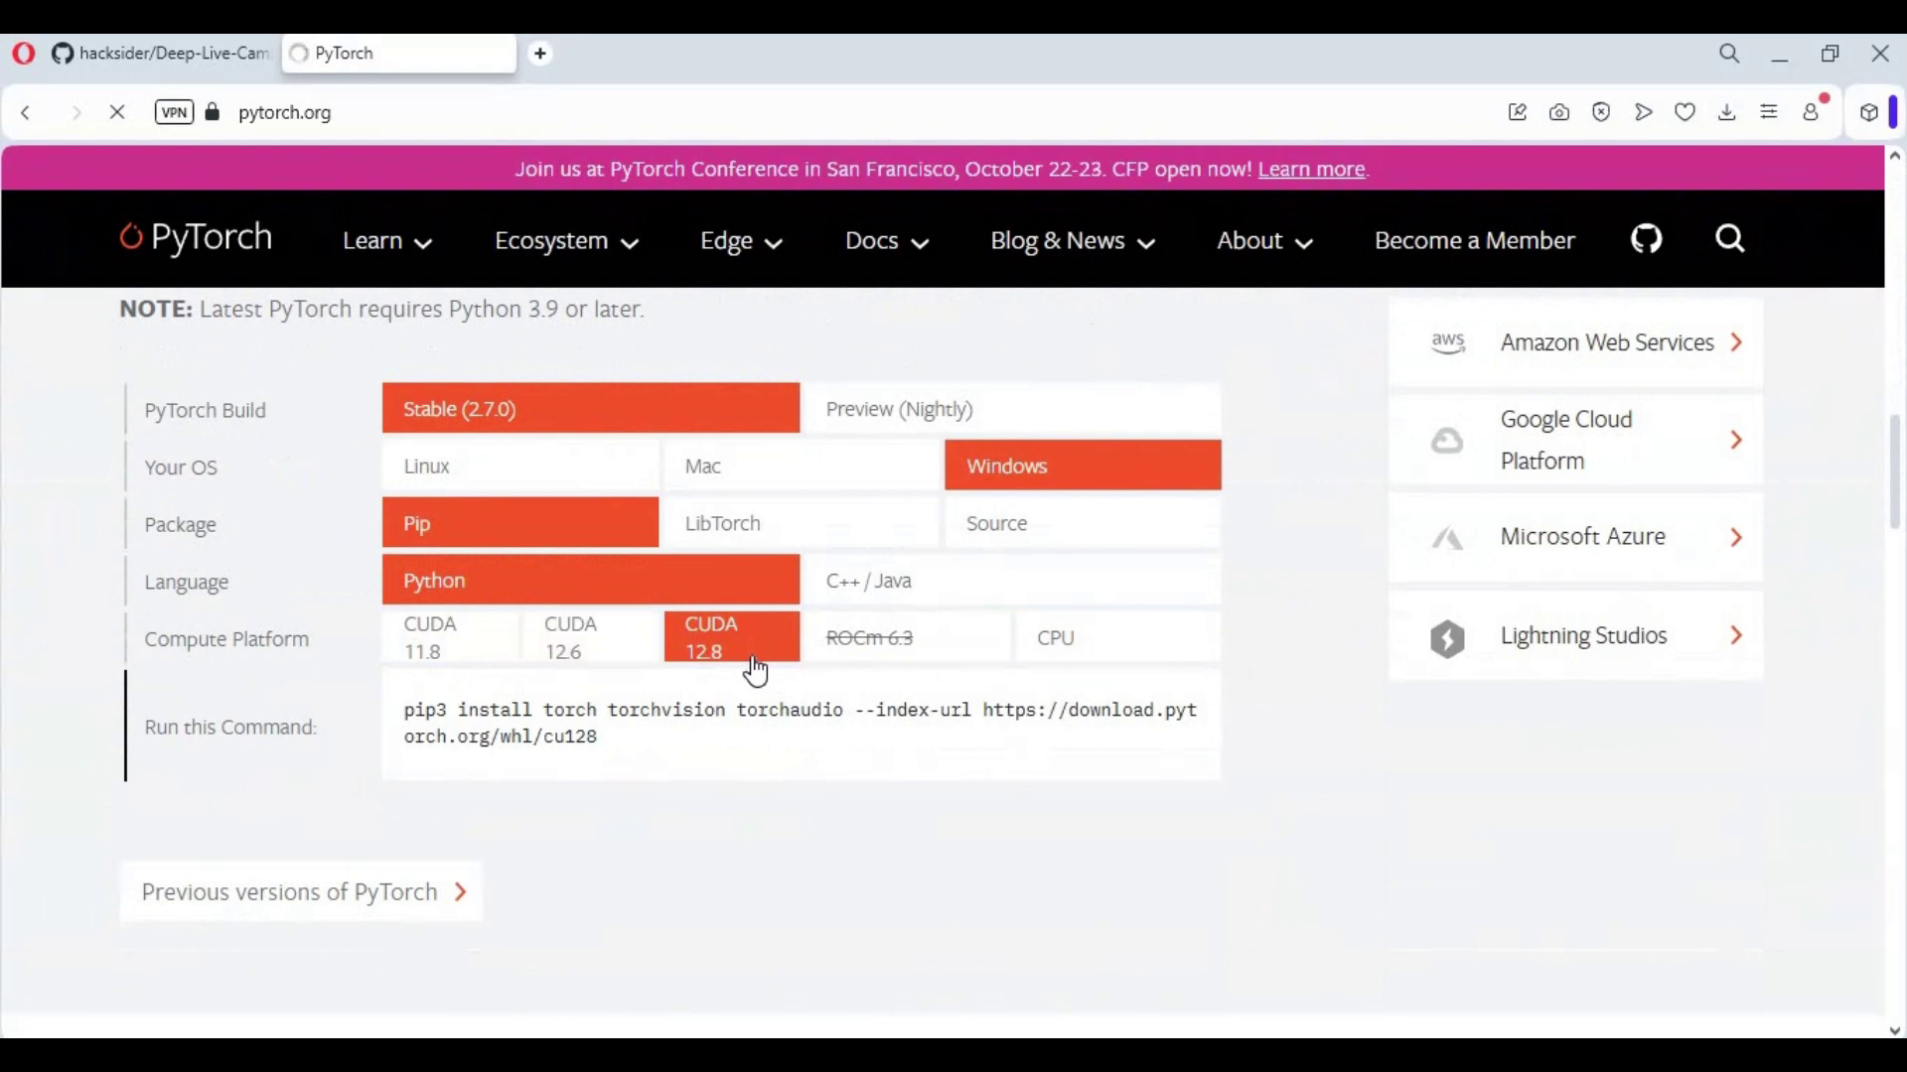
pyautogui.click(461, 662)
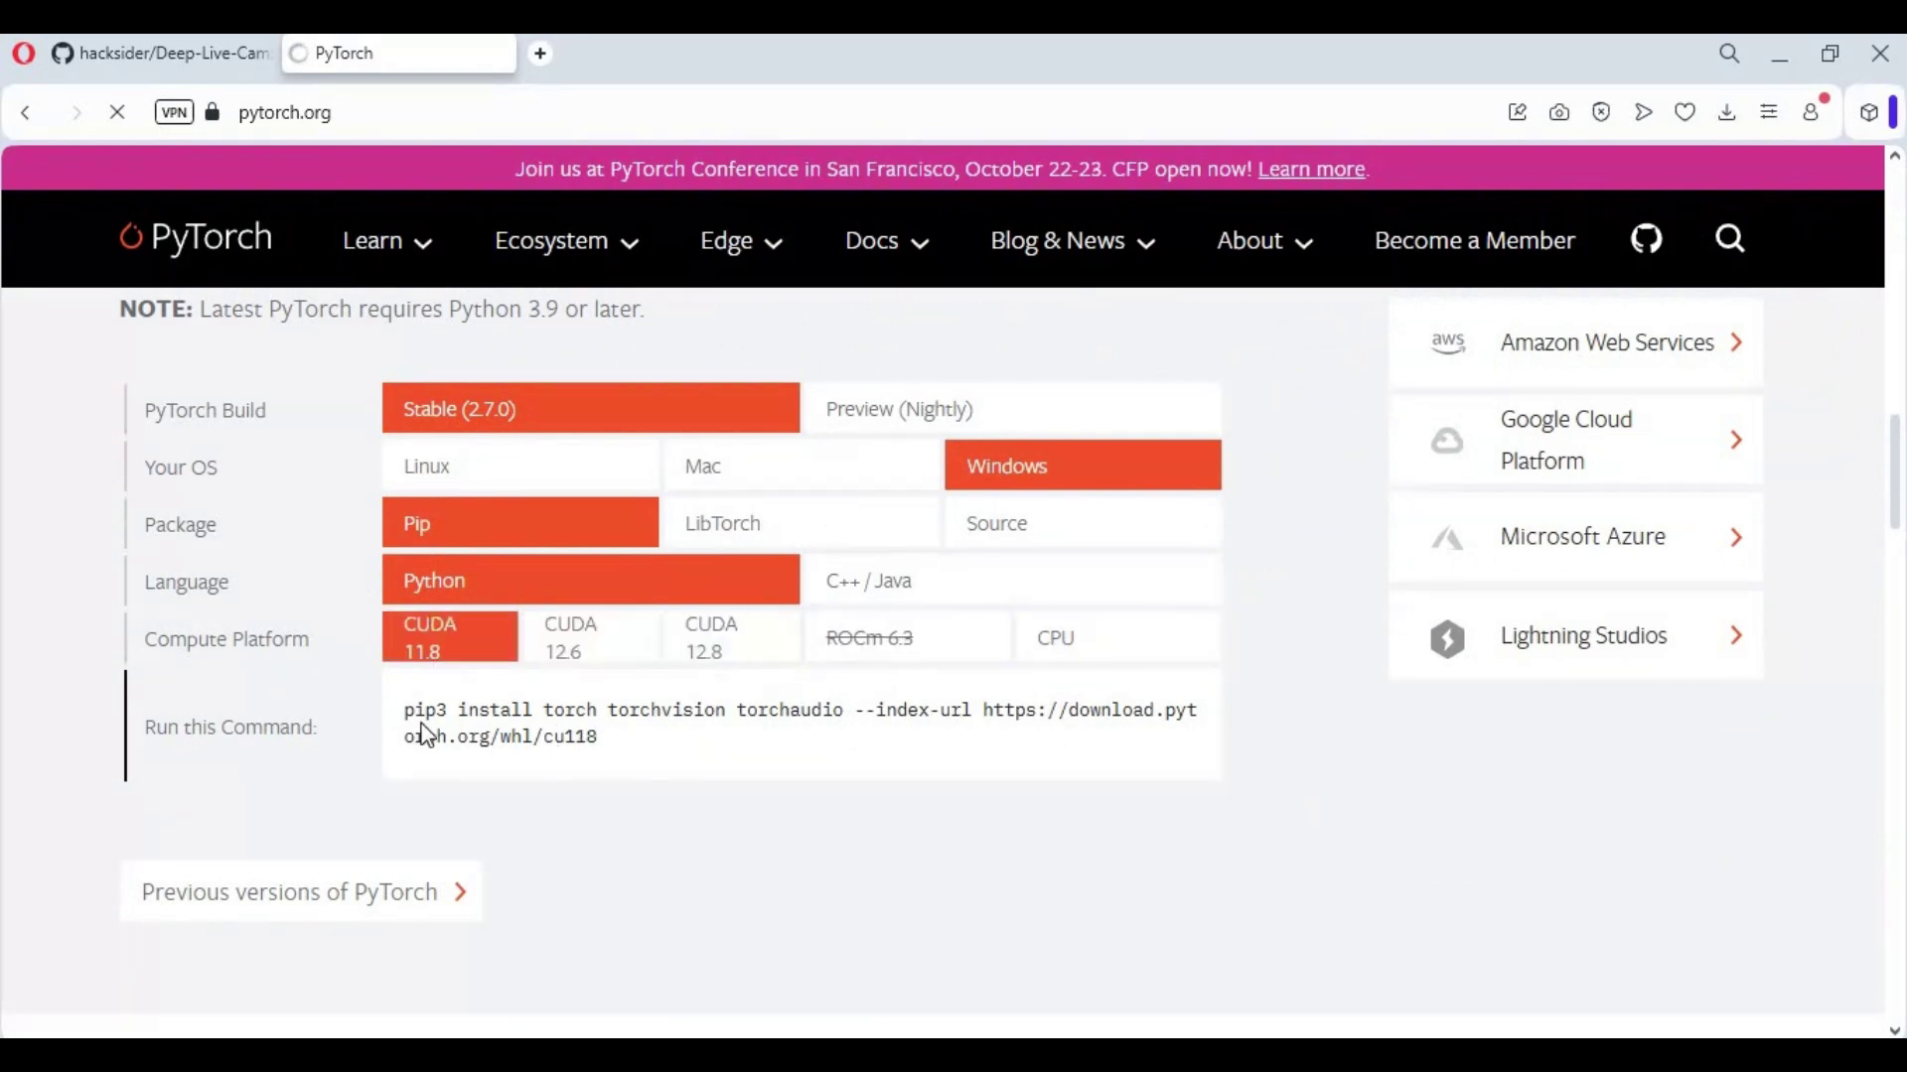
pyautogui.moveTo(600, 739); pyautogui.dragTo(386, 719)
pyautogui.rightClick(452, 703)
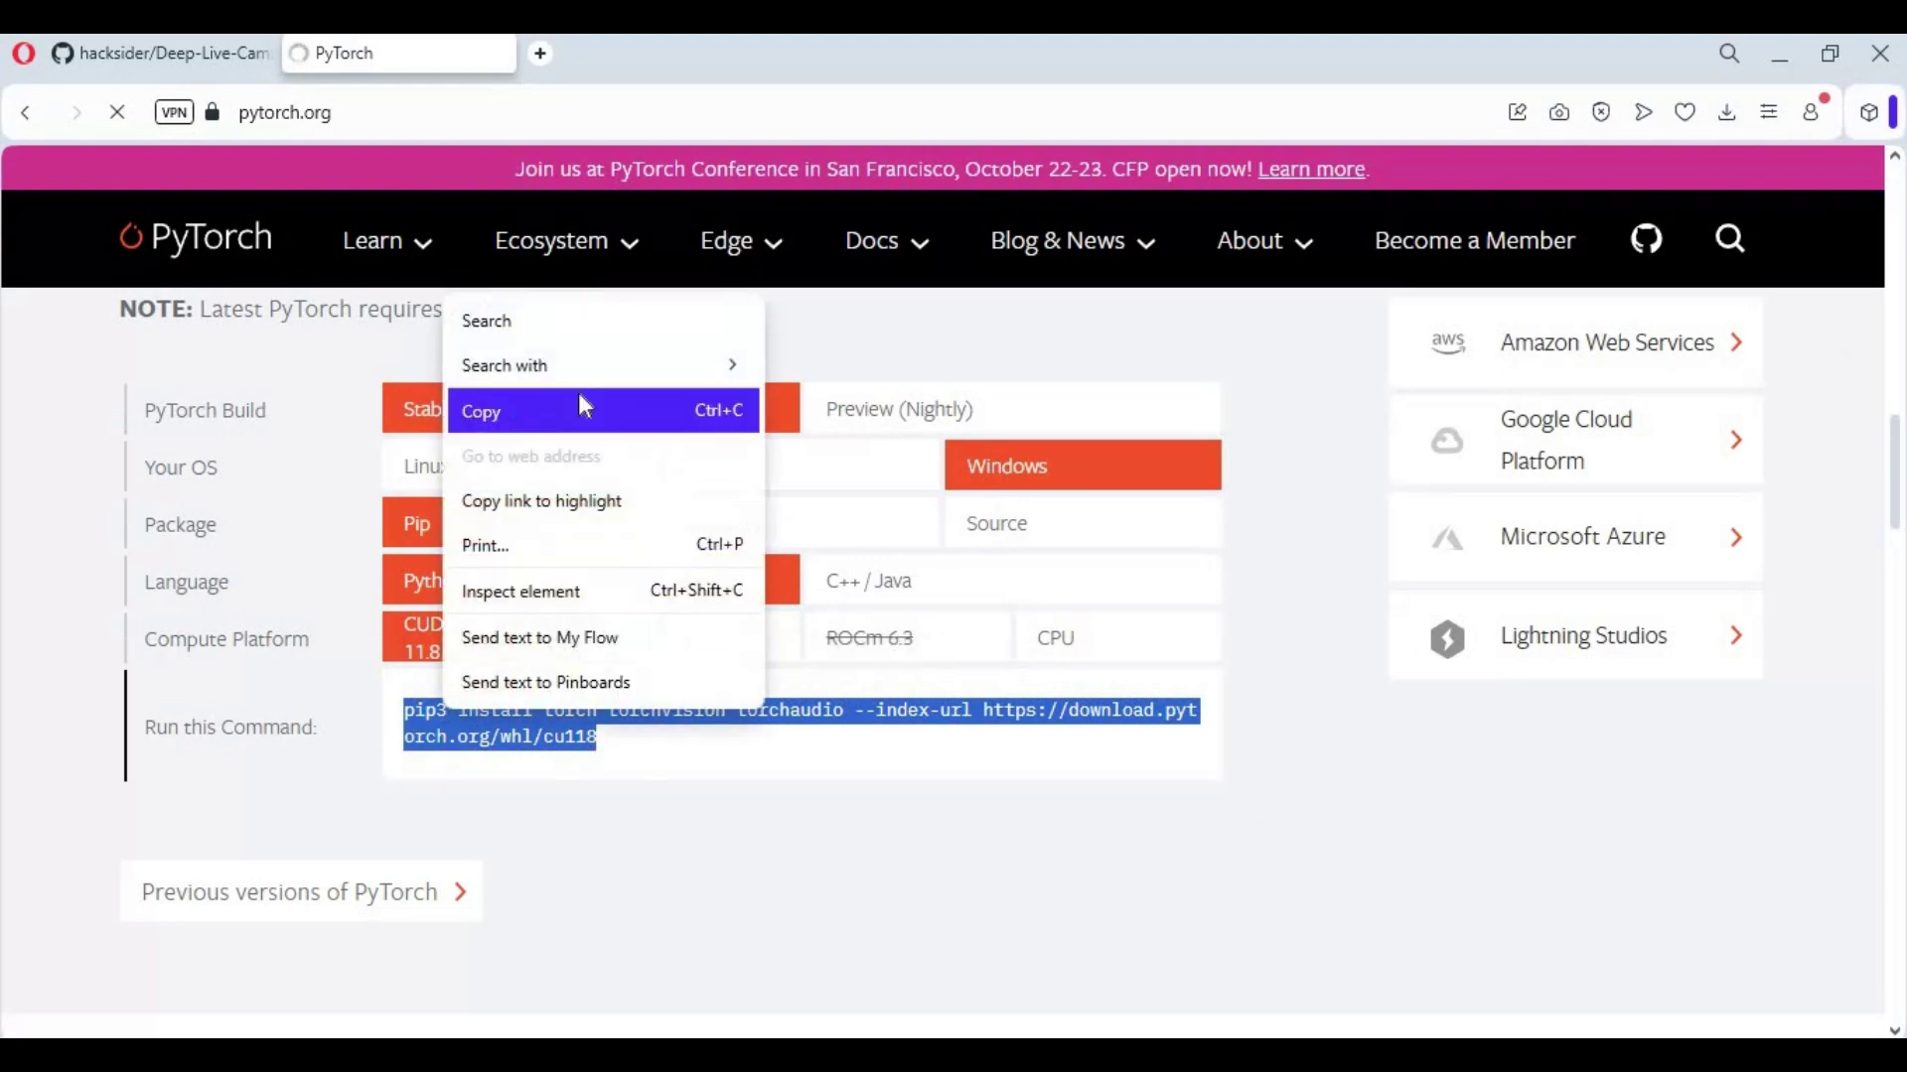
pyautogui.click(566, 410)
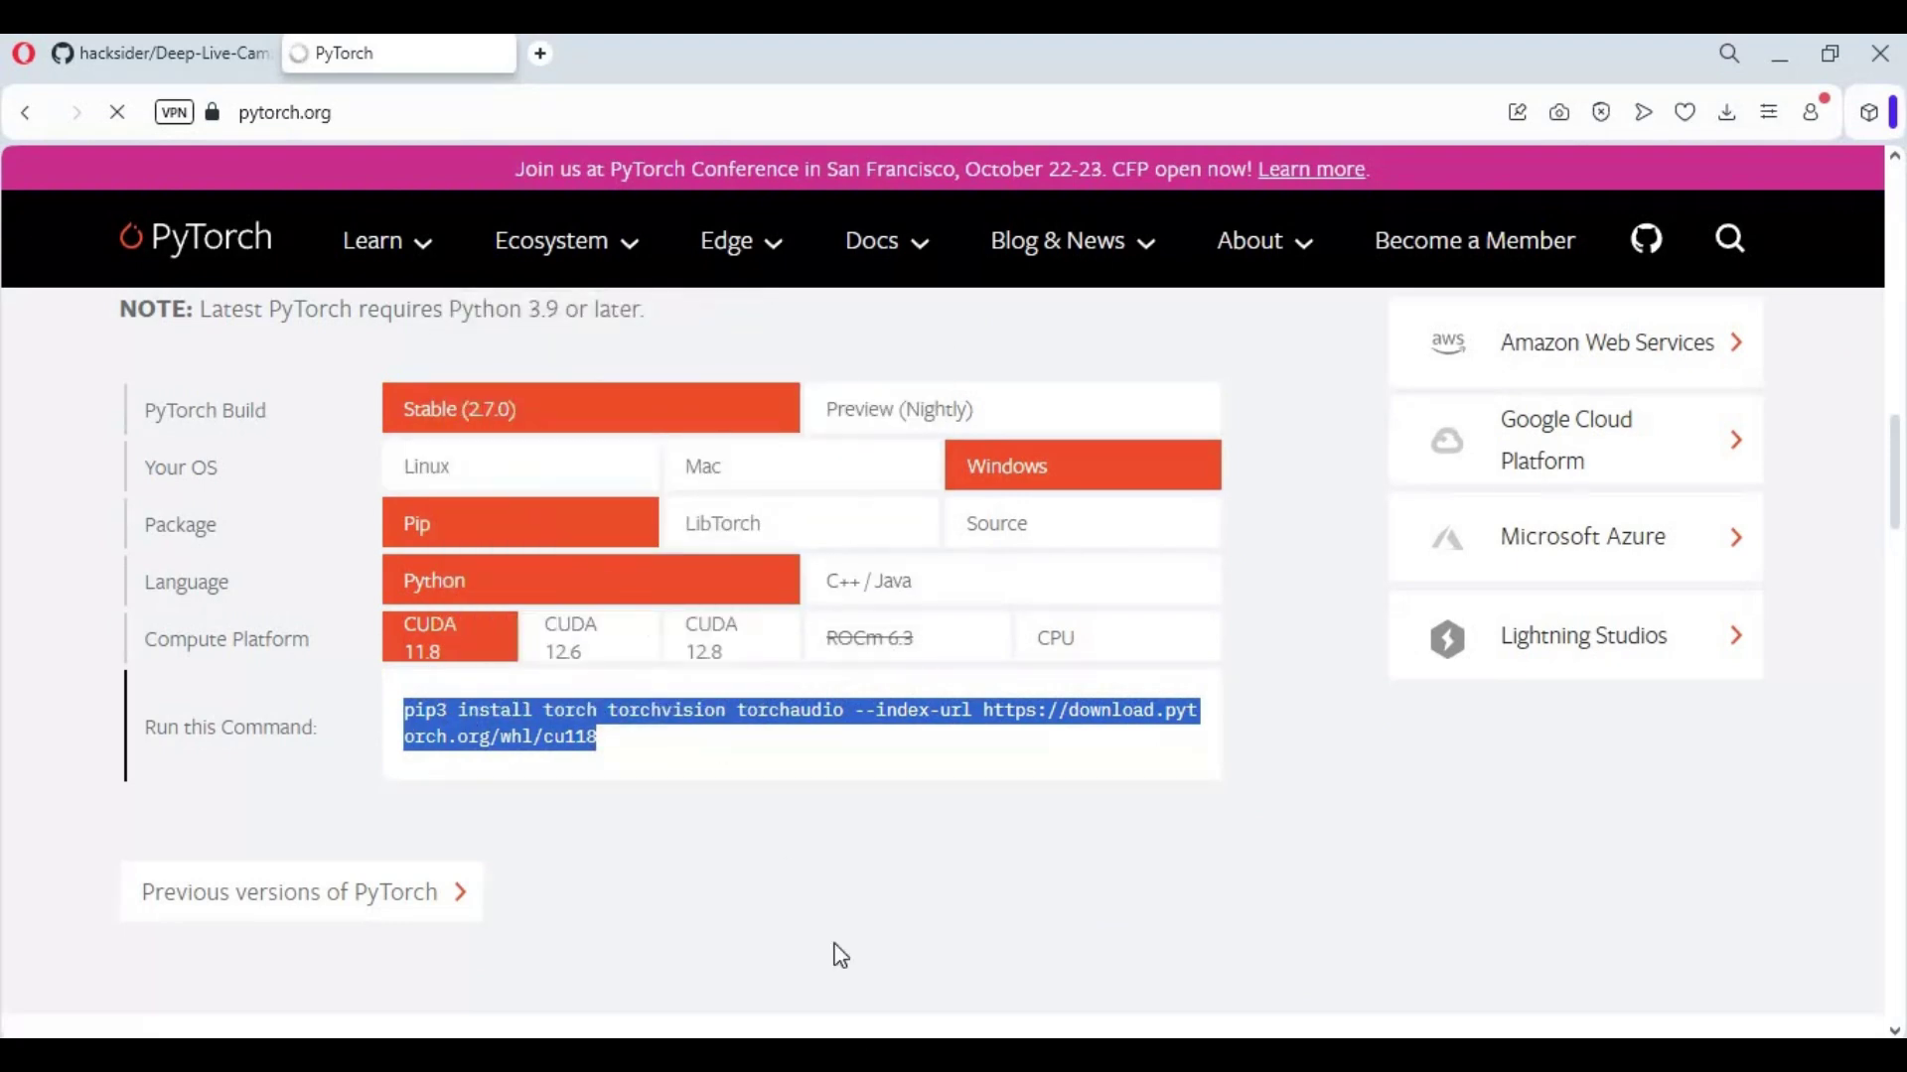
# - Switch to Command Prompt and run the copied pip3 command to install torch, torchvision and torchaudio from the cu118 index
pyautogui.hotkey('alt', 'Tab')
pyautogui.rightClick(812, 697)
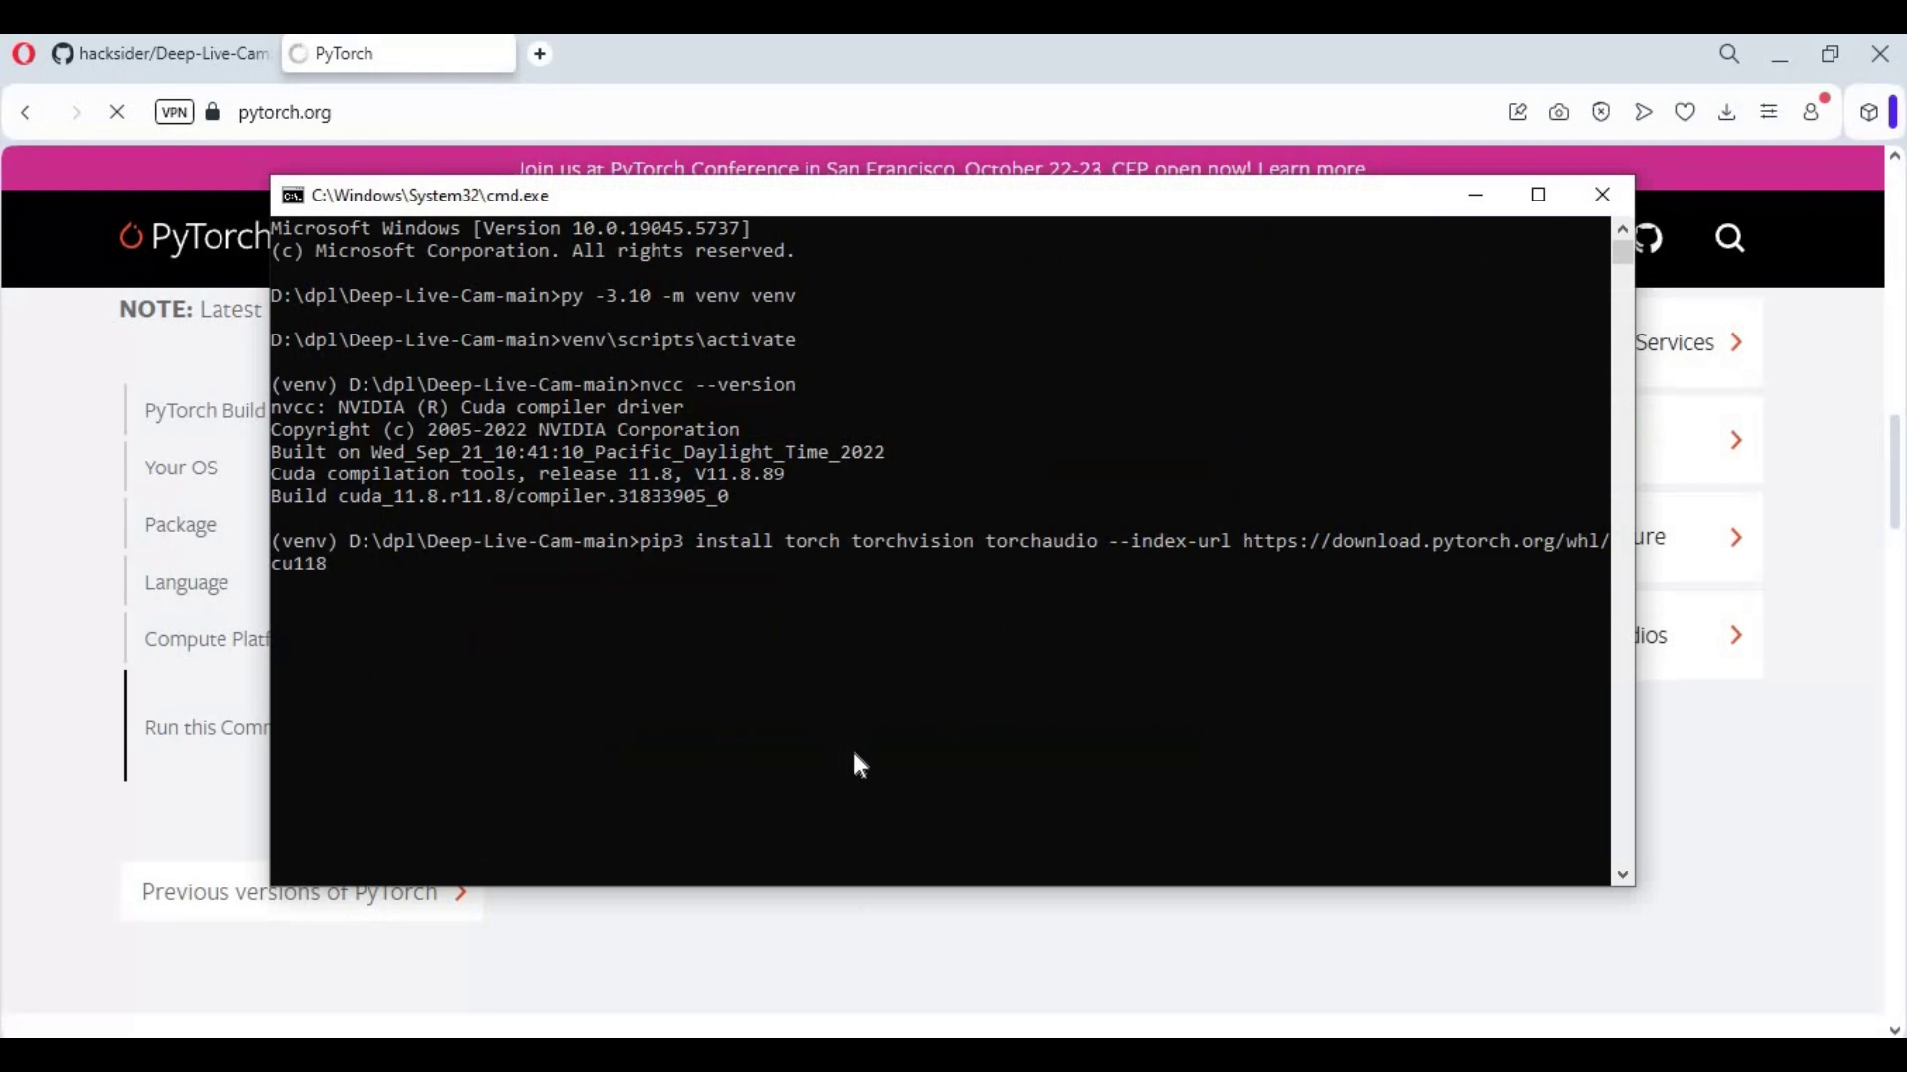
pyautogui.press('Return')
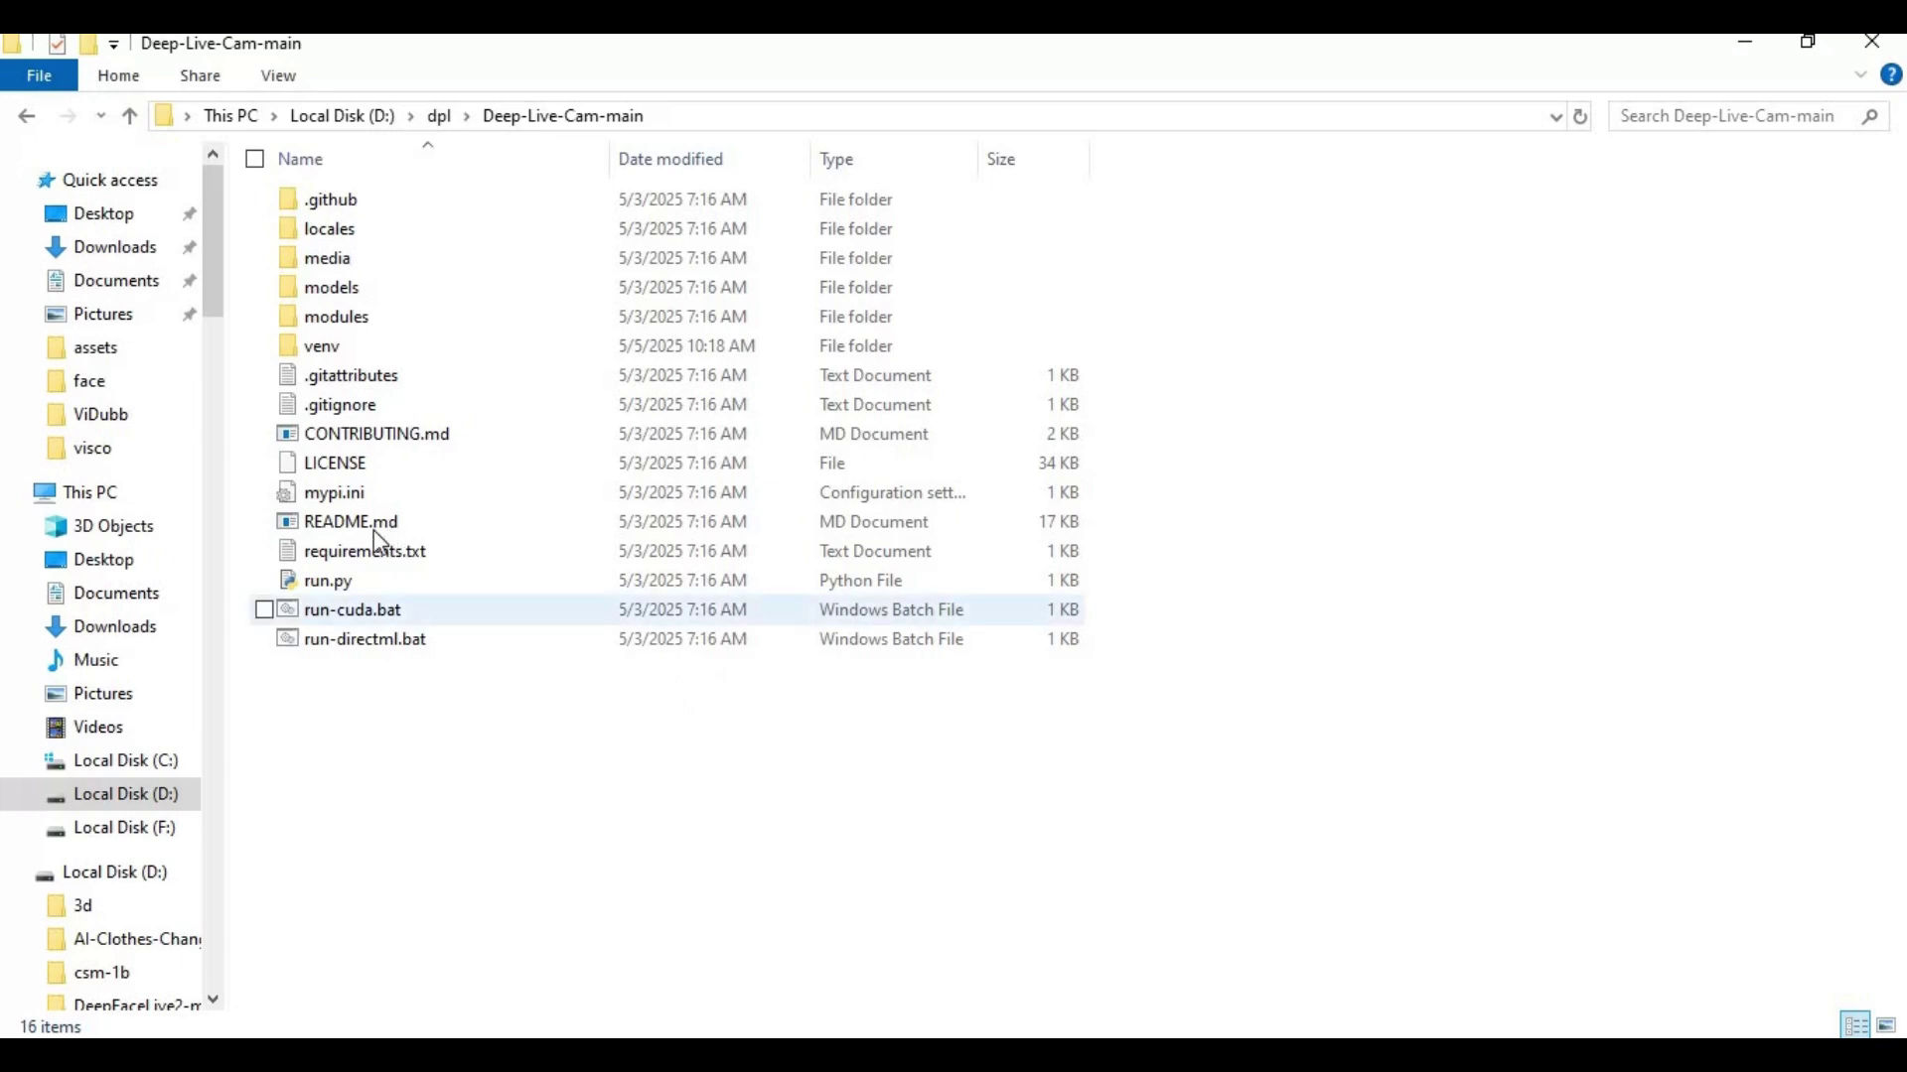
# - Open requirements.txt from the Deep-Live-Cam-main folder in Notepad and delete the --extra-index-url line
pyautogui.doubleClick(376, 555)
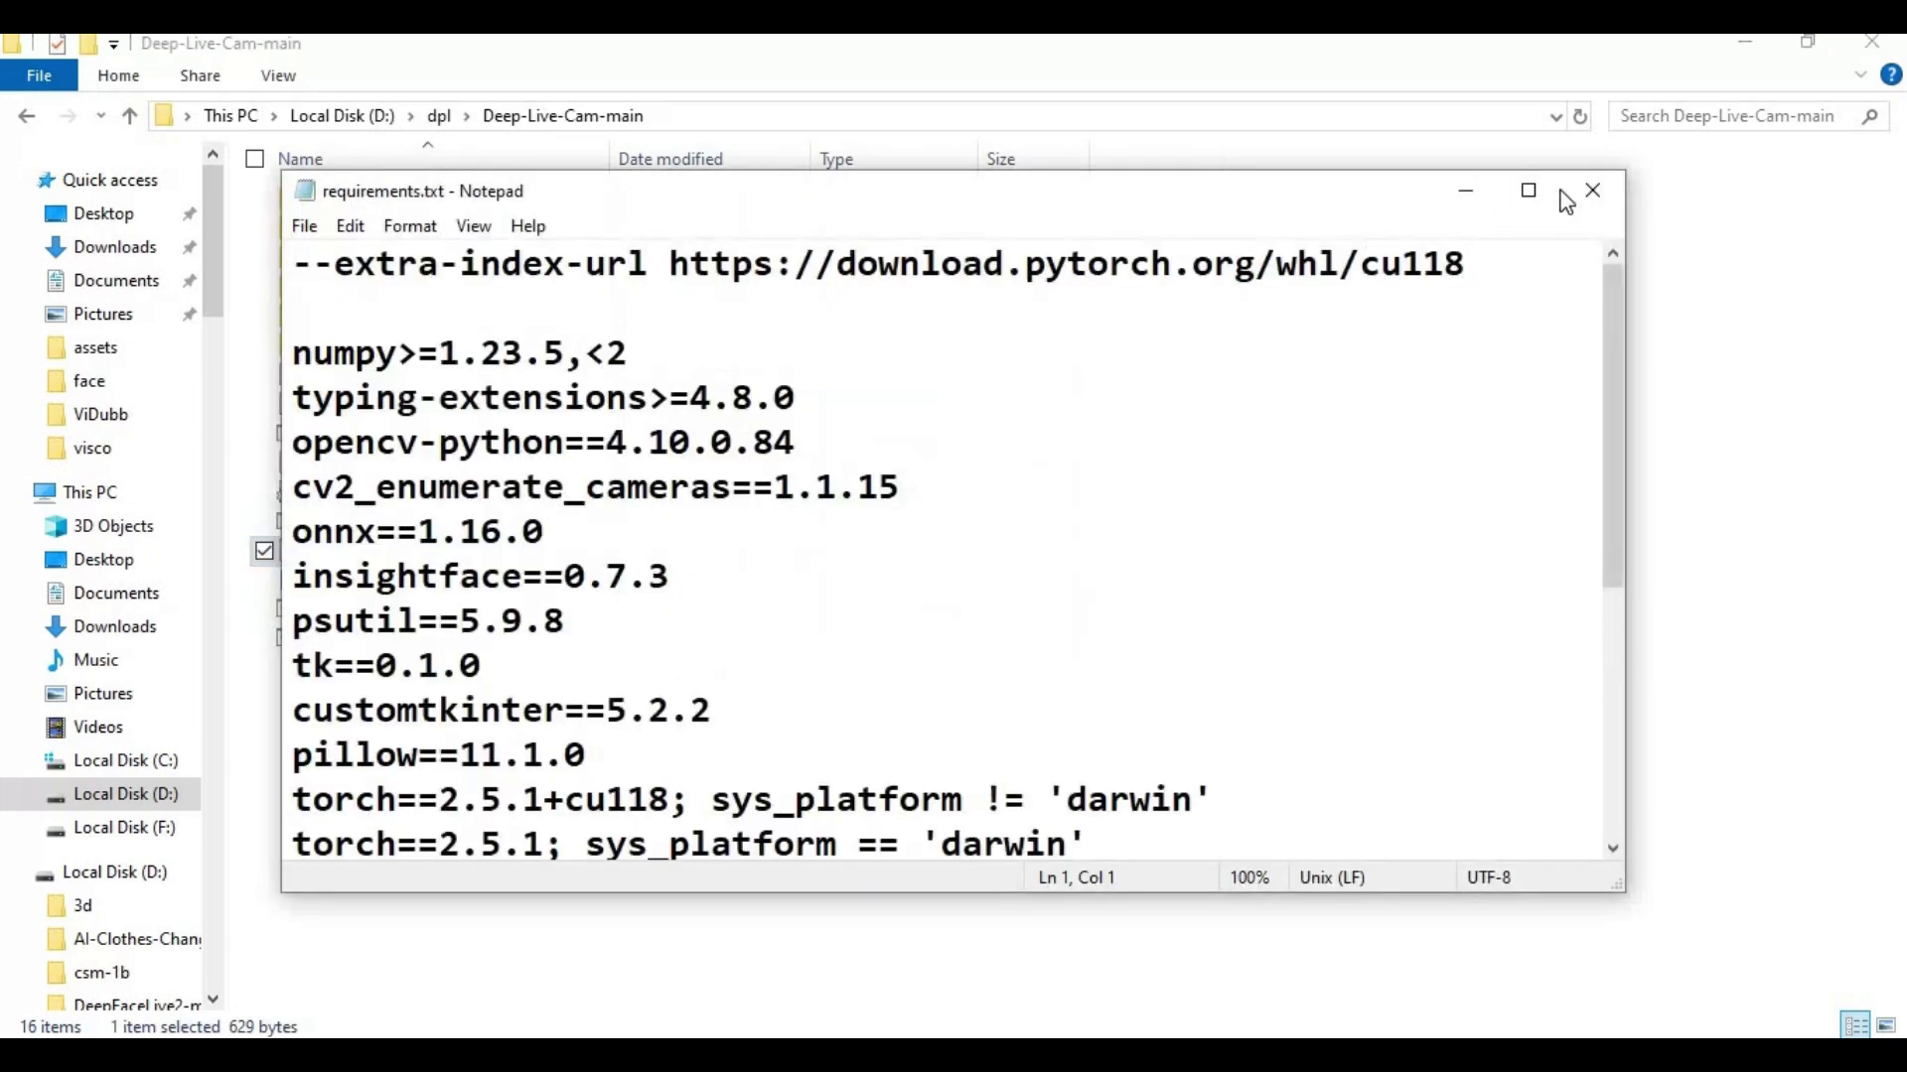
pyautogui.click(1530, 191)
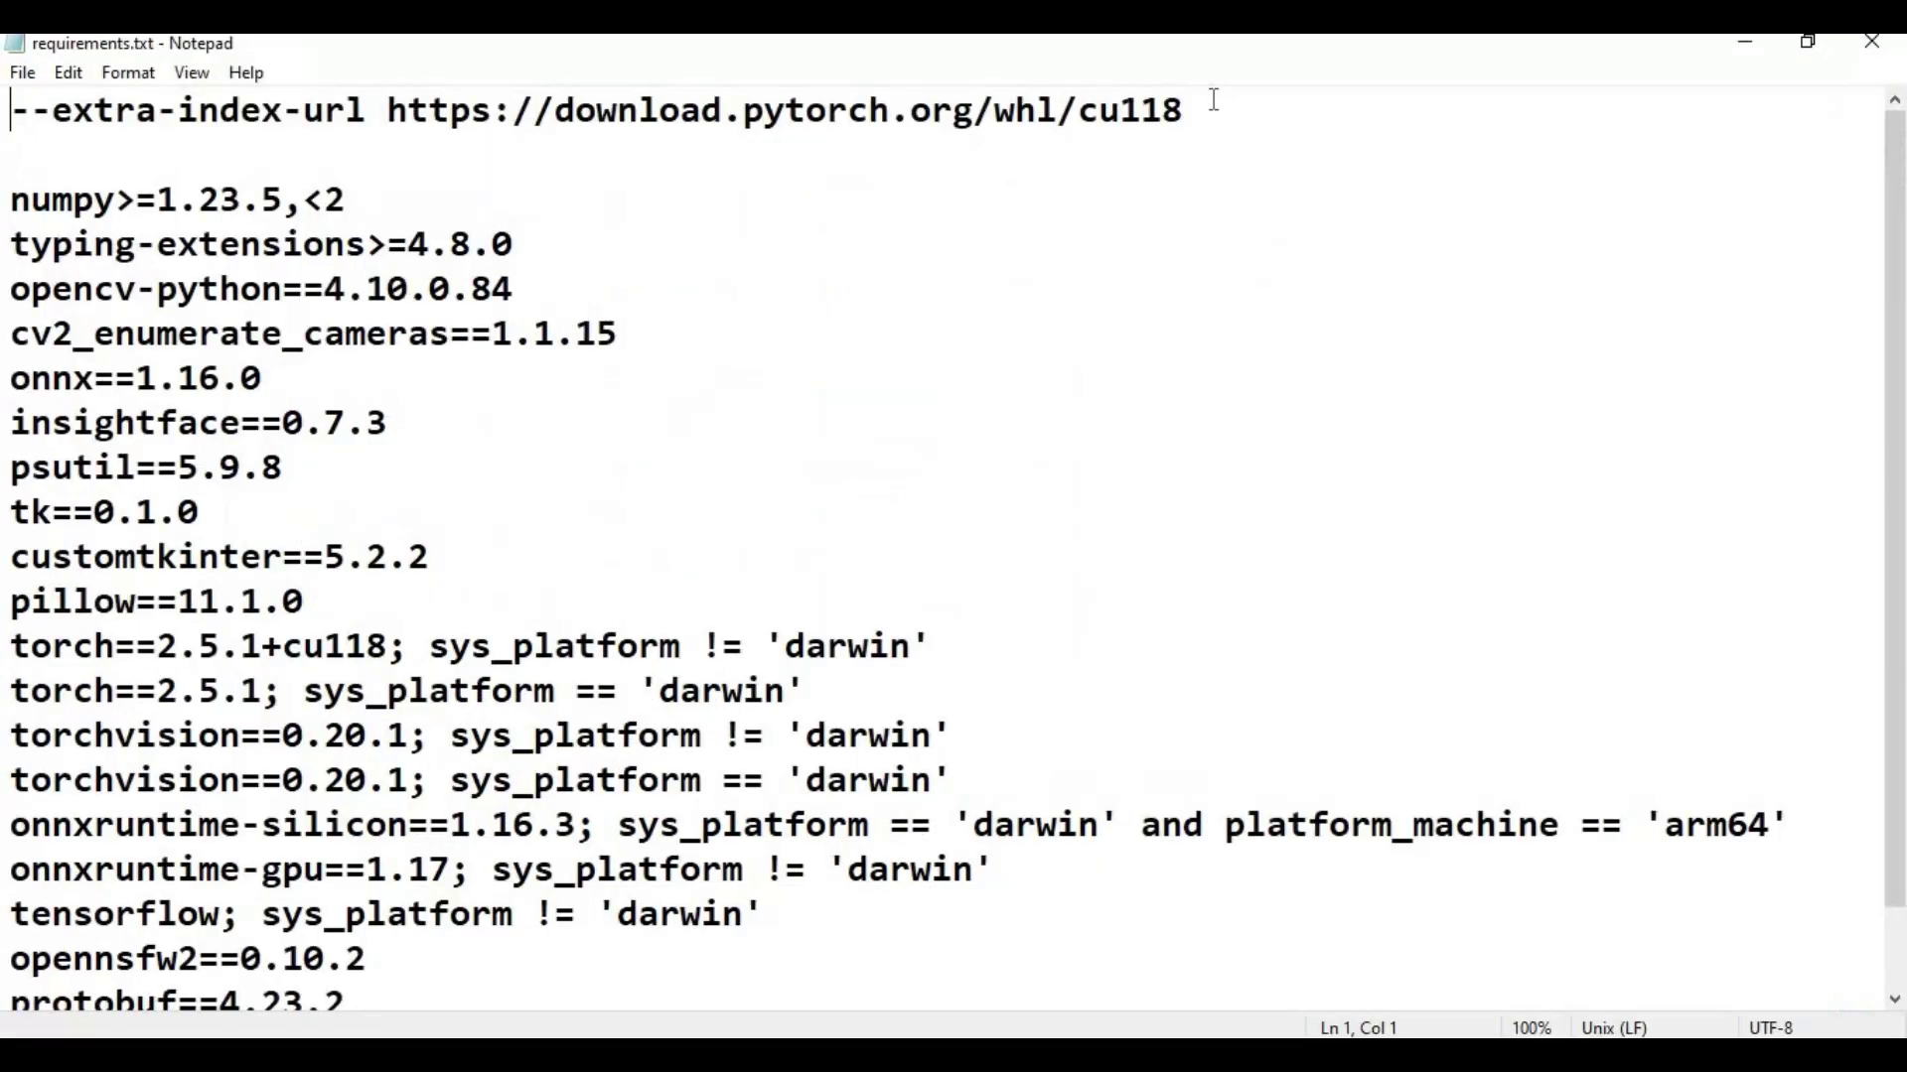
pyautogui.moveTo(1213, 99); pyautogui.dragTo(10, 104)
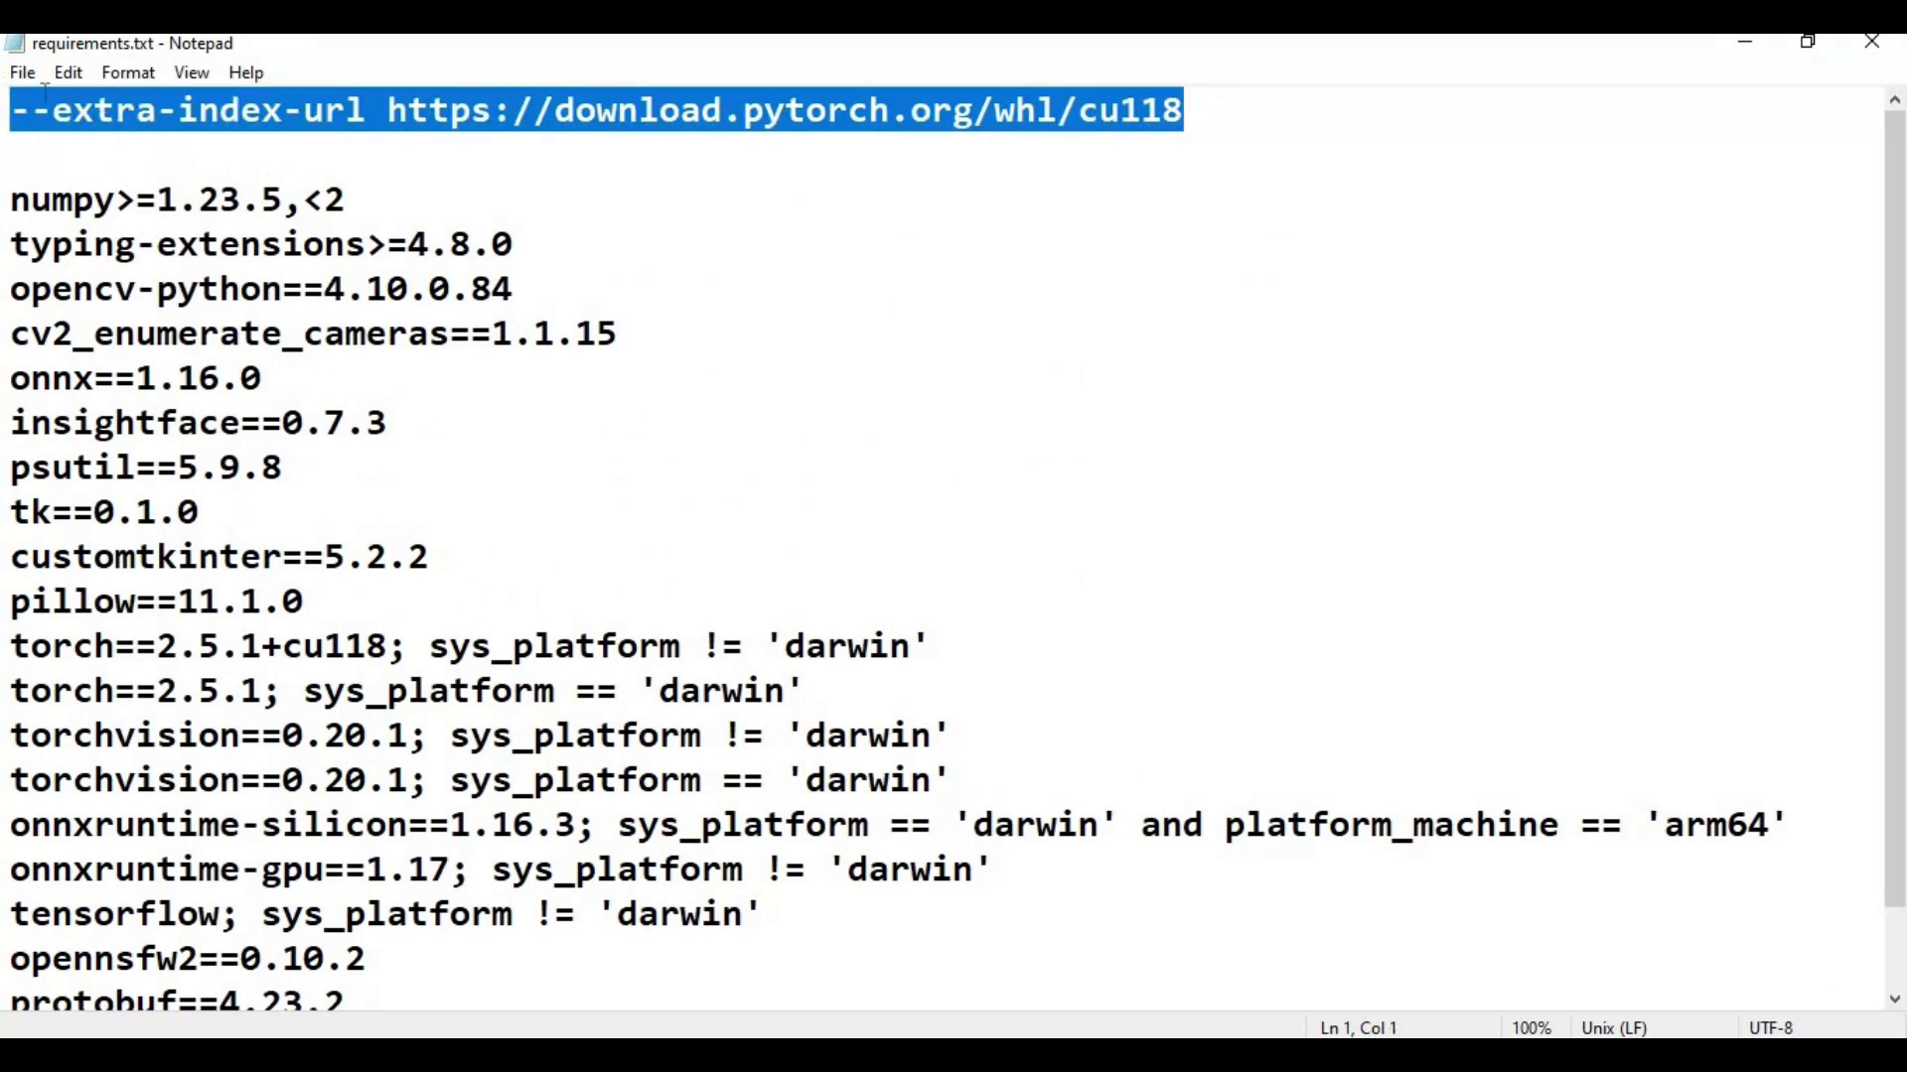
pyautogui.press('Delete')
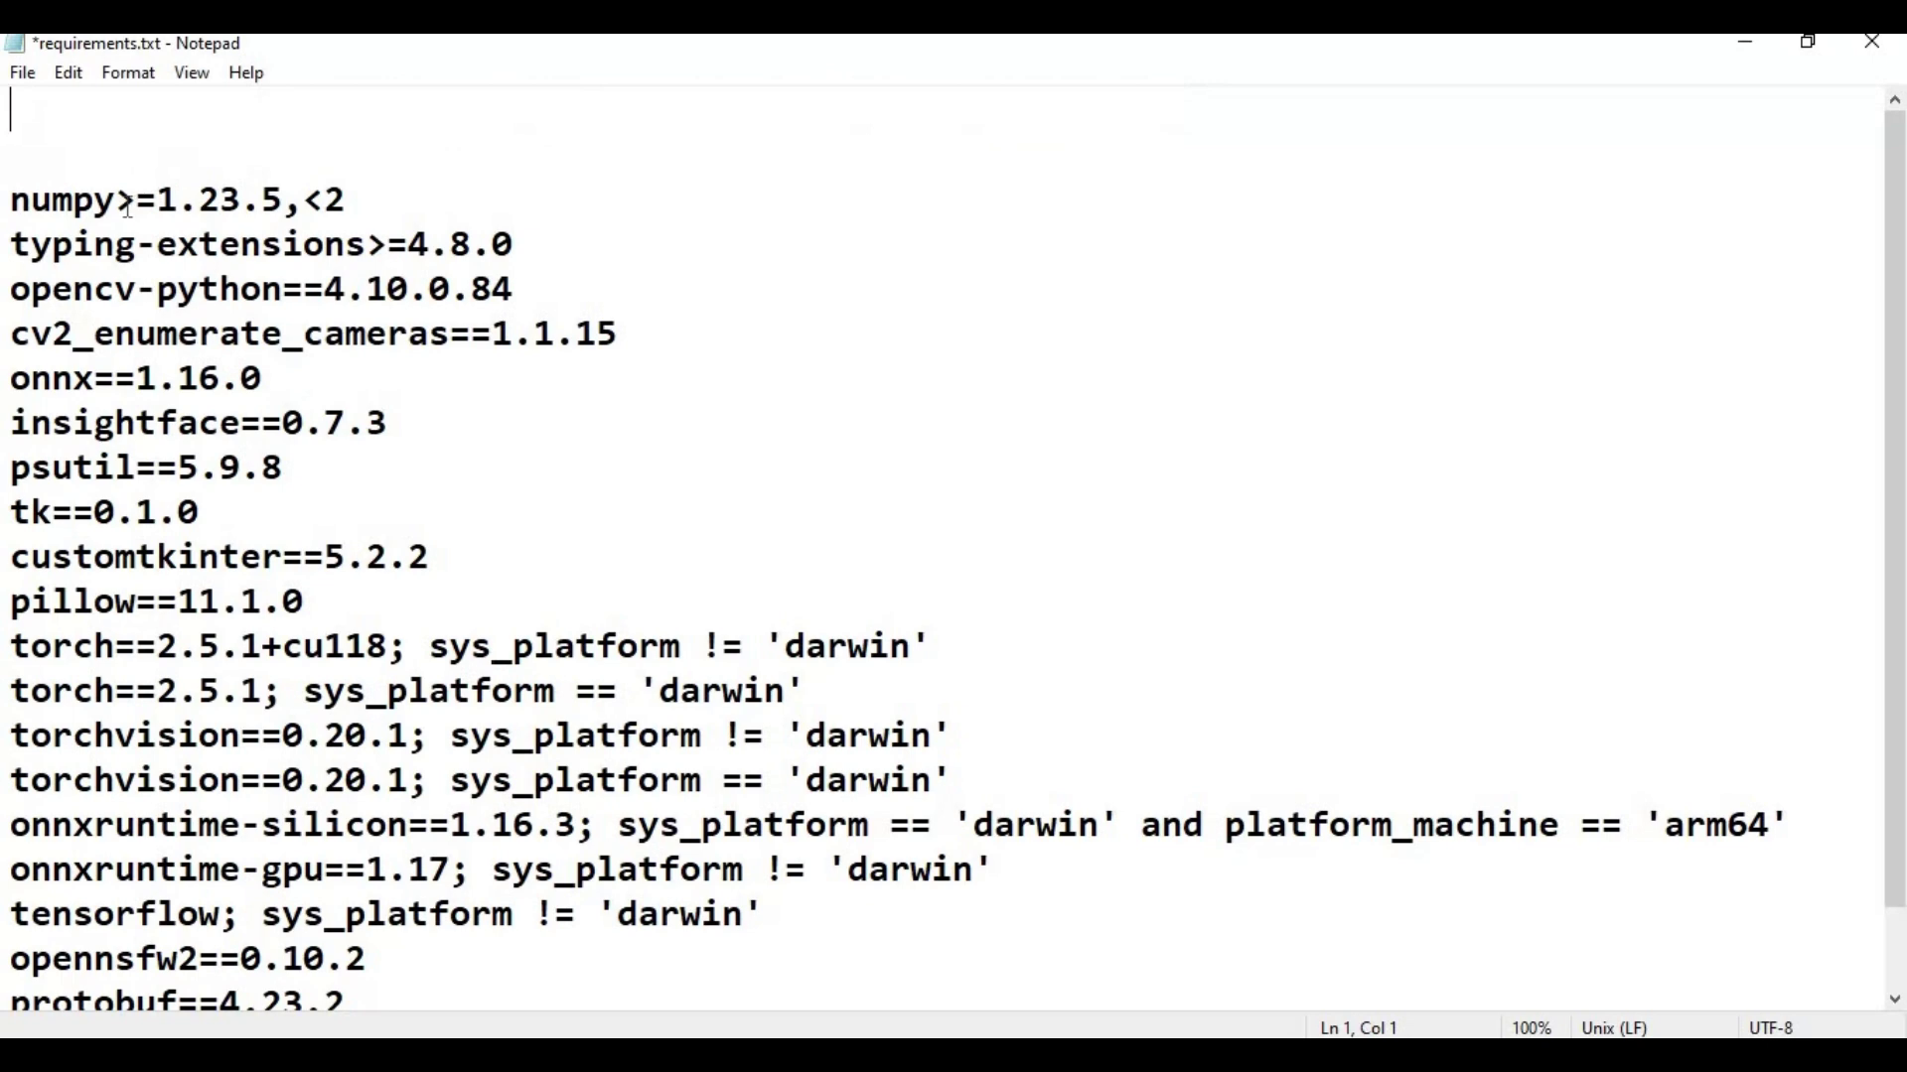
# - Change the numpy requirement's version specifier so the line reads numpy==1.24.0
pyautogui.moveTo(117, 199); pyautogui.dragTo(158, 199)
pyautogui.moveTo(358, 199); pyautogui.dragTo(368, 199)
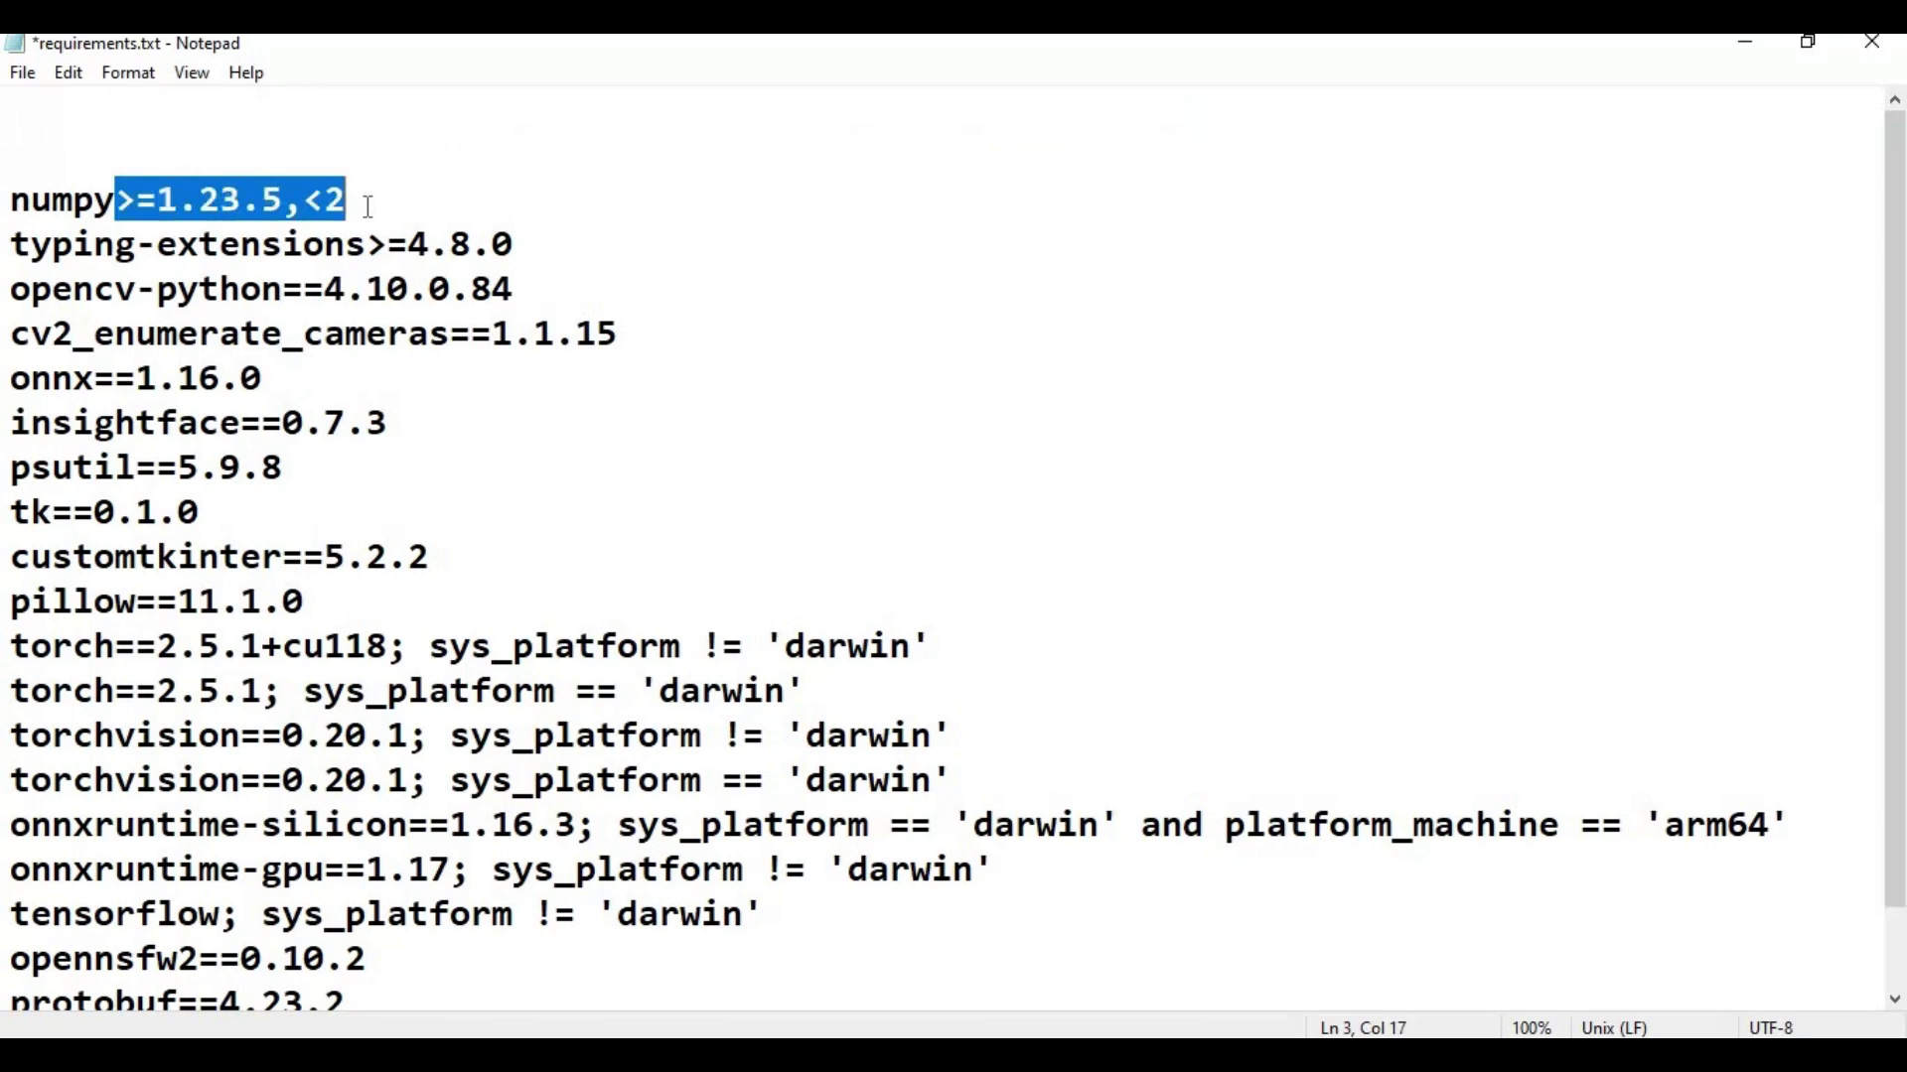
pyautogui.write('1.')
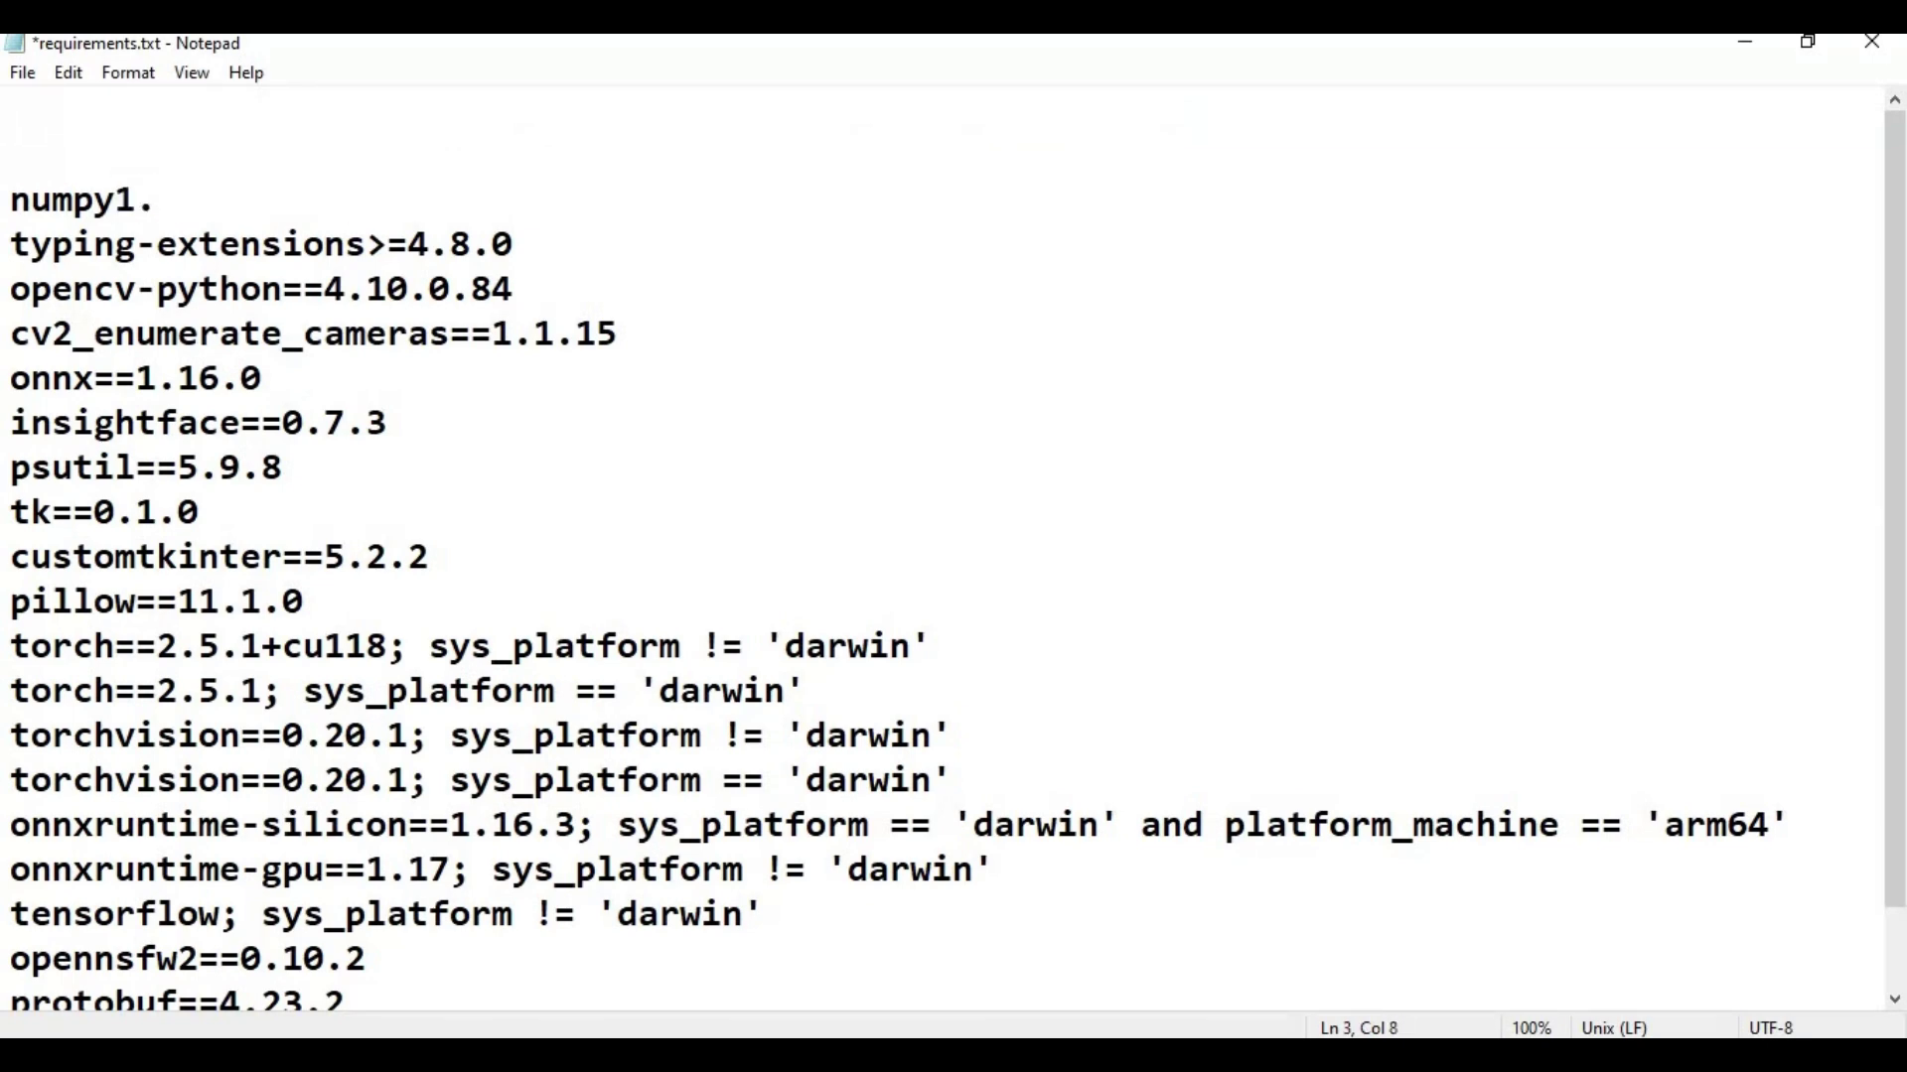
pyautogui.press('BackSpace')
pyautogui.press('BackSpace')
pyautogui.write('==1.24.0')
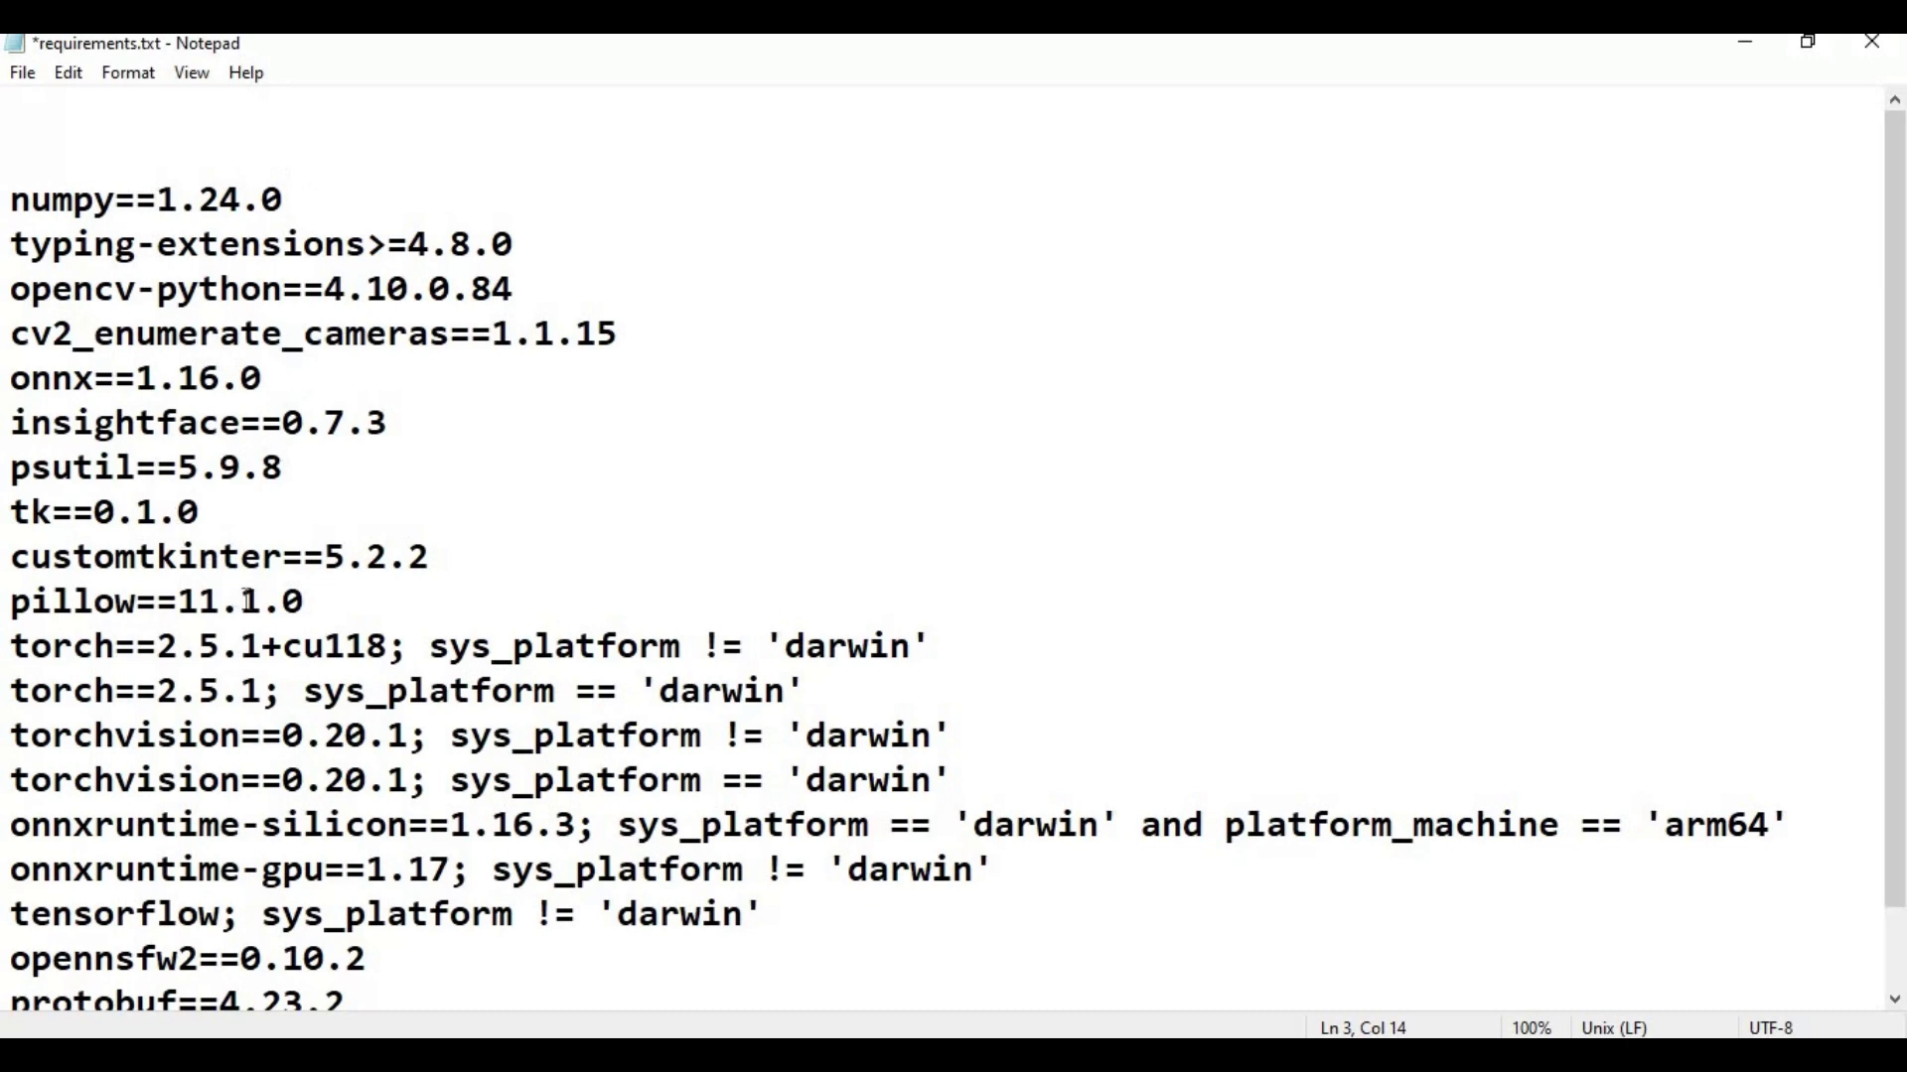
# - Delete the torch, torchvision and onnxruntime-silicon lines from requirements.txt, leaving onnxruntime-gpu directly below pillow
pyautogui.moveTo(12, 646); pyautogui.dragTo(1796, 825)
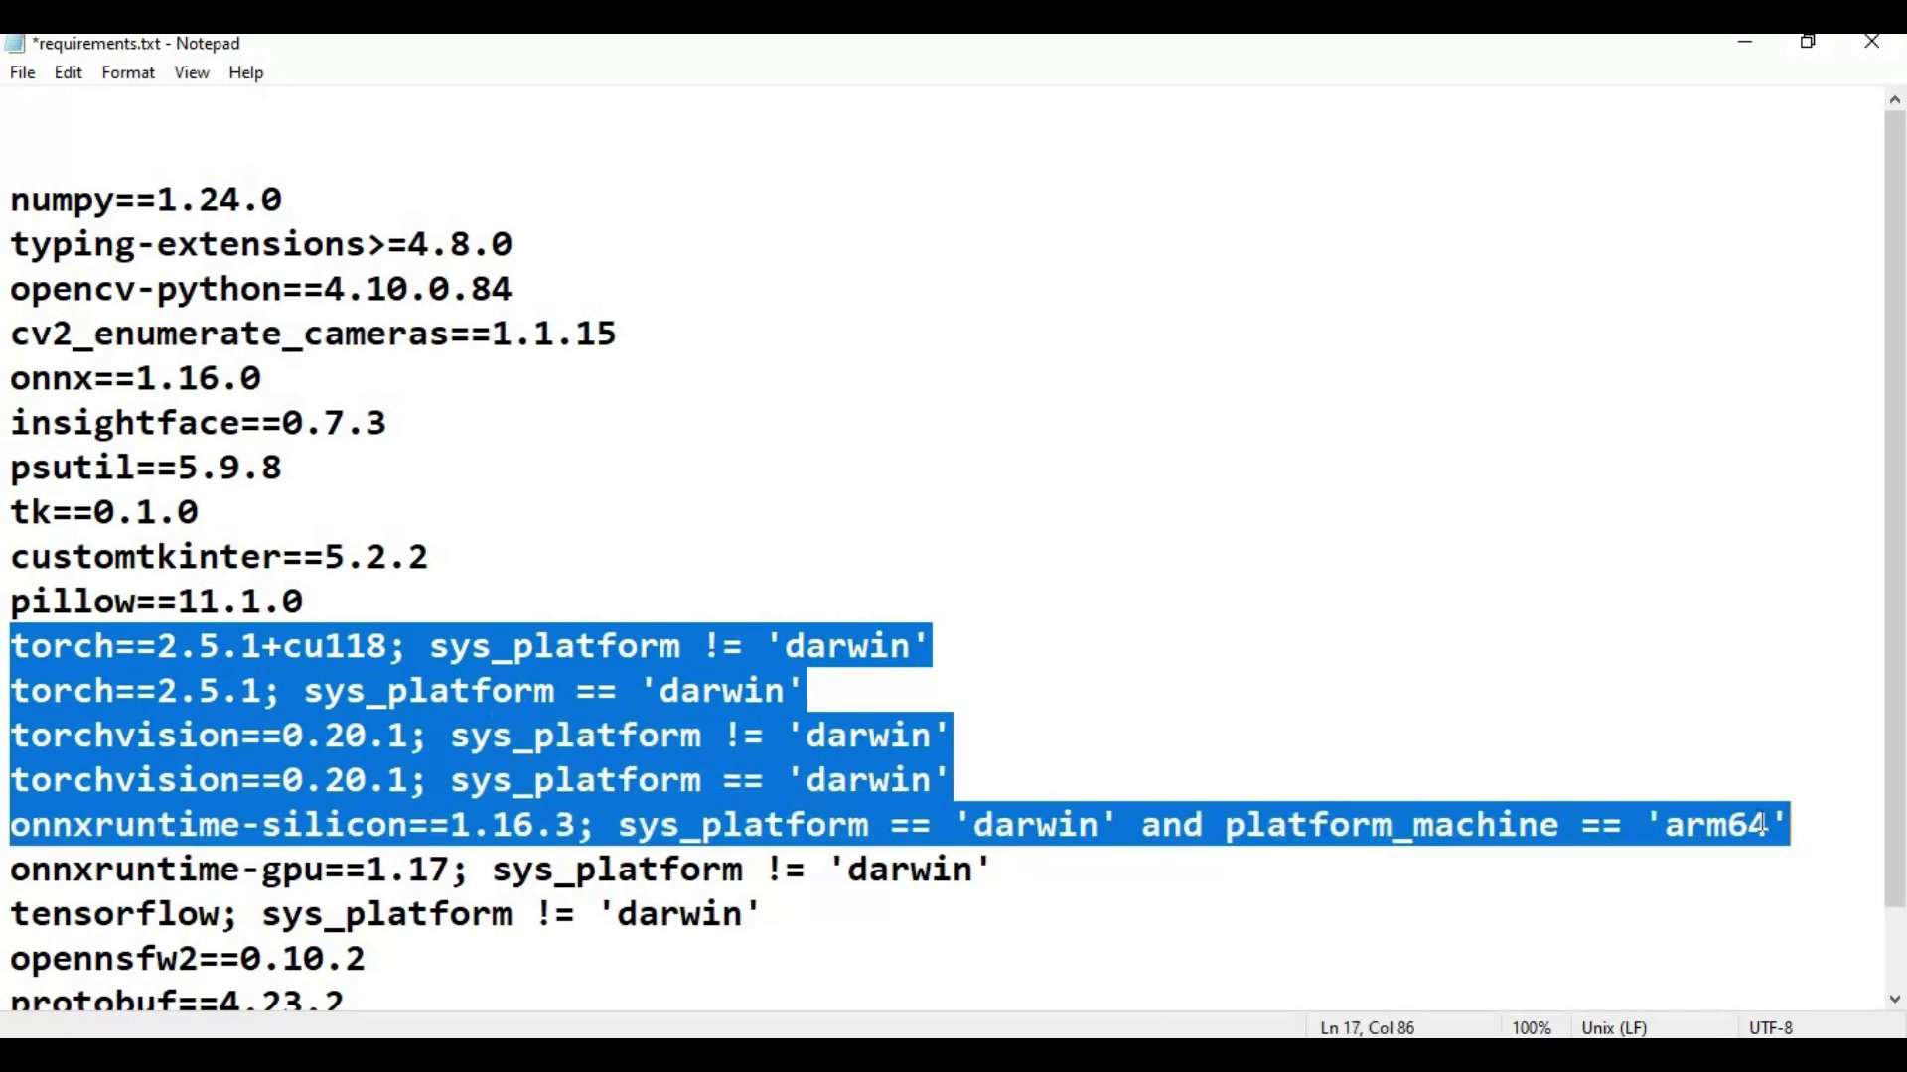
pyautogui.press('BackSpace')
pyautogui.press('BackSpace')
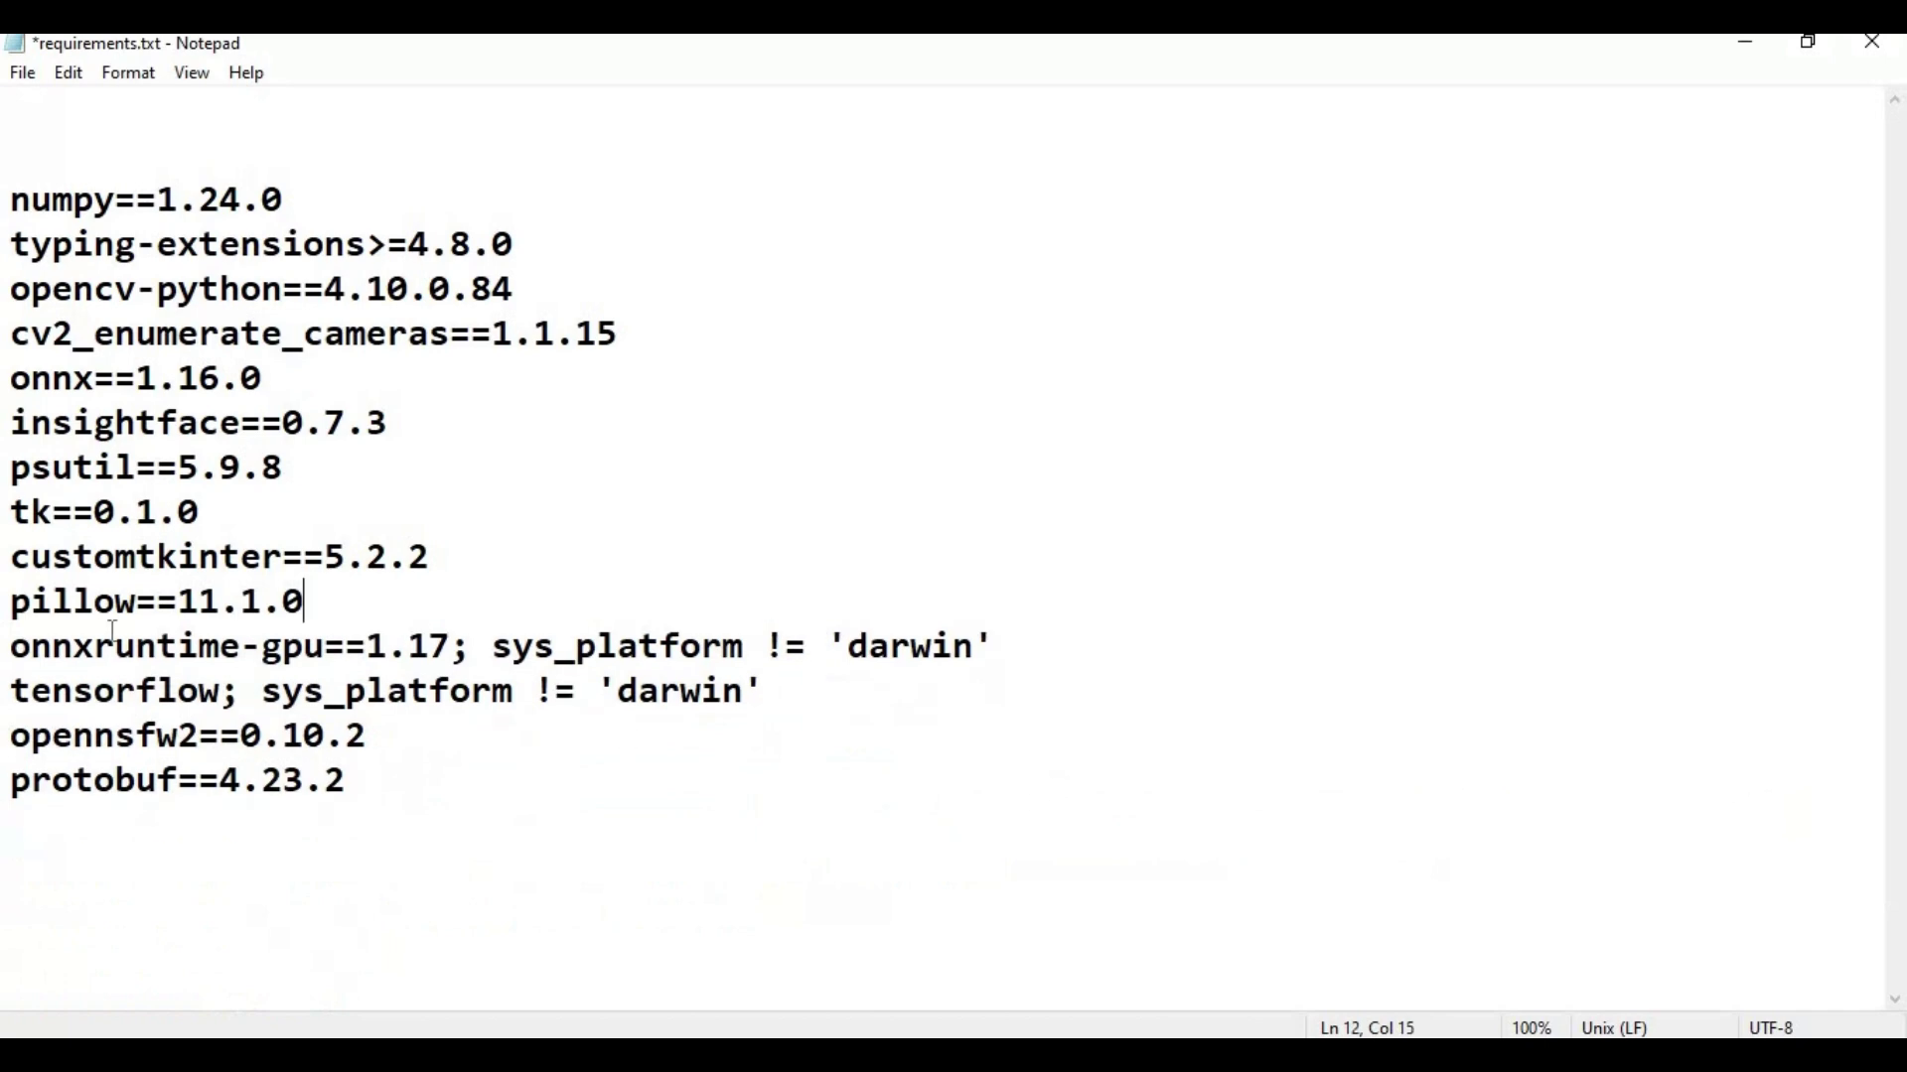
# - Change the onnxruntime-gpu requirement to version 1.16.3 and remove its sys_platform condition
pyautogui.moveTo(9, 647); pyautogui.dragTo(461, 648)
pyautogui.click(419, 646)
pyautogui.moveTo(429, 646); pyautogui.dragTo(446, 646)
pyautogui.write('6.')
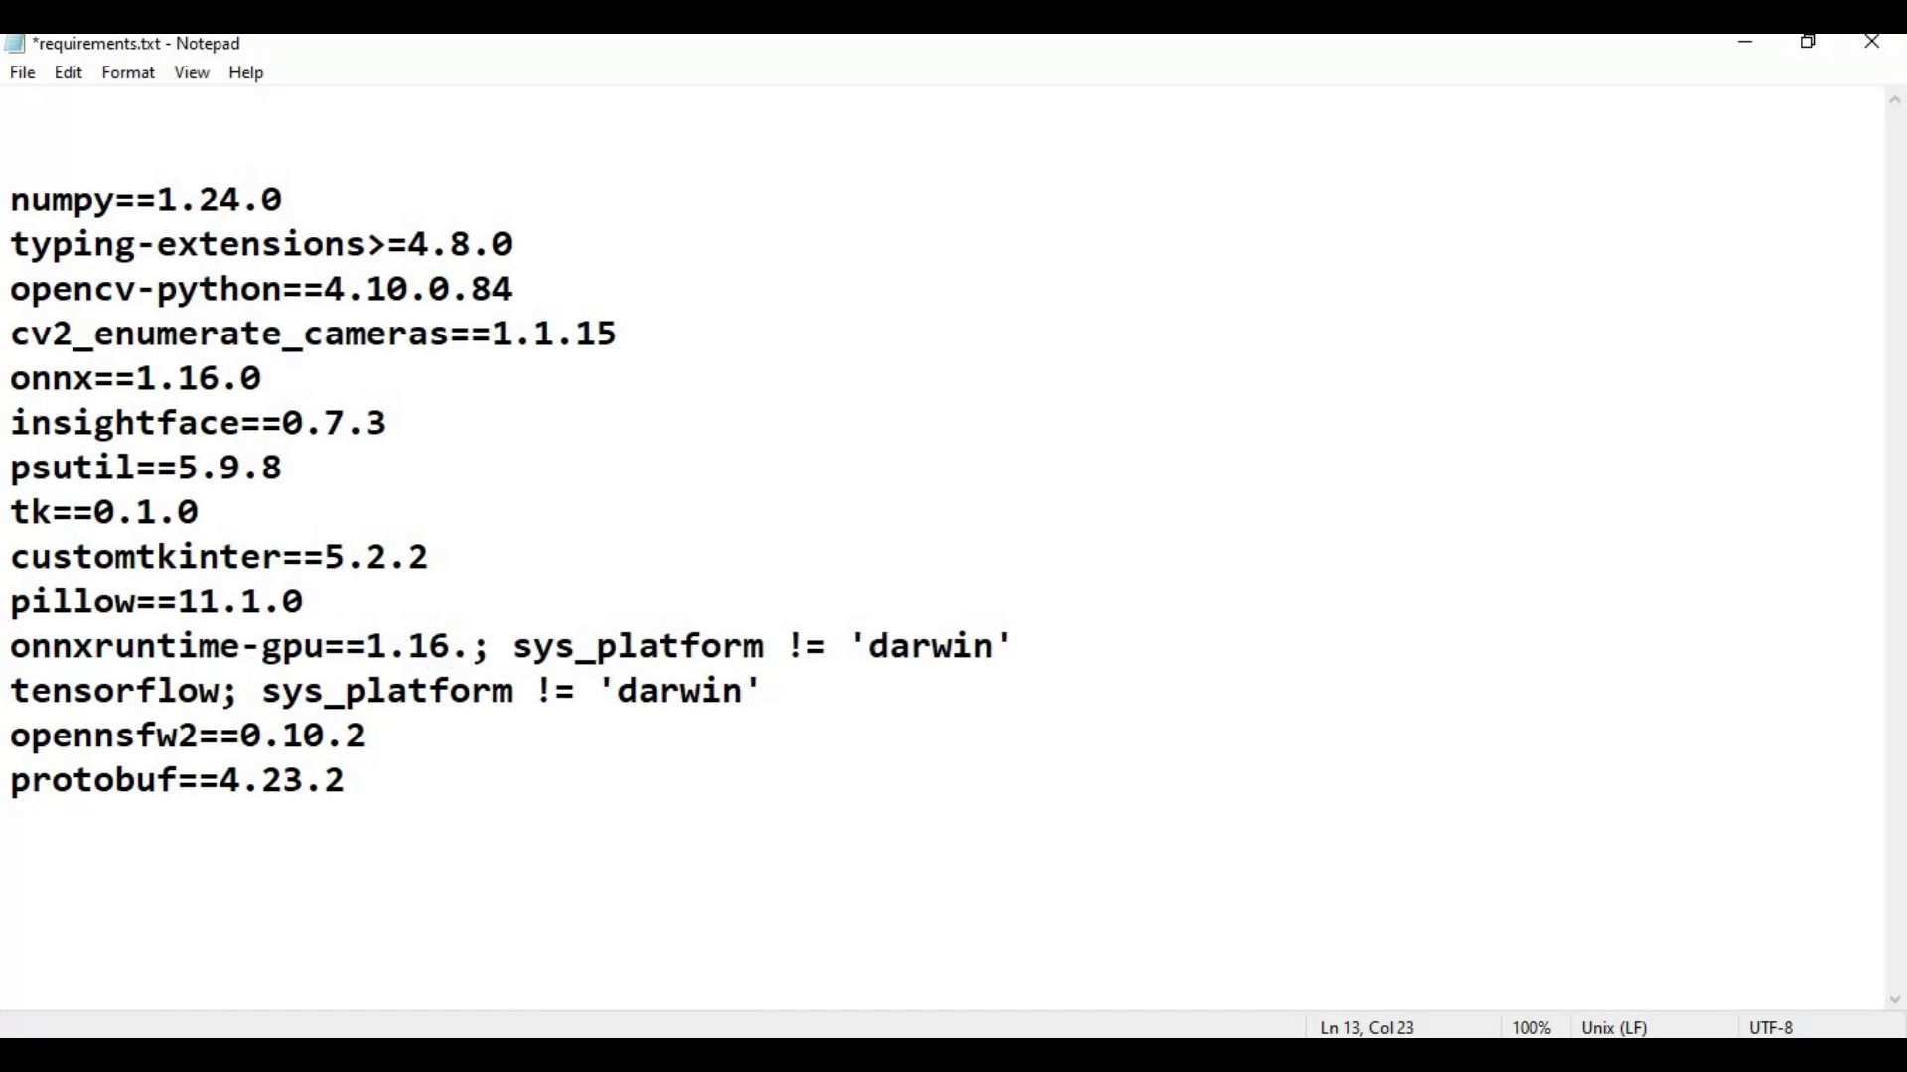
pyautogui.write('3')
pyautogui.moveTo(494, 647); pyautogui.dragTo(1047, 651)
pyautogui.press('BackSpace')
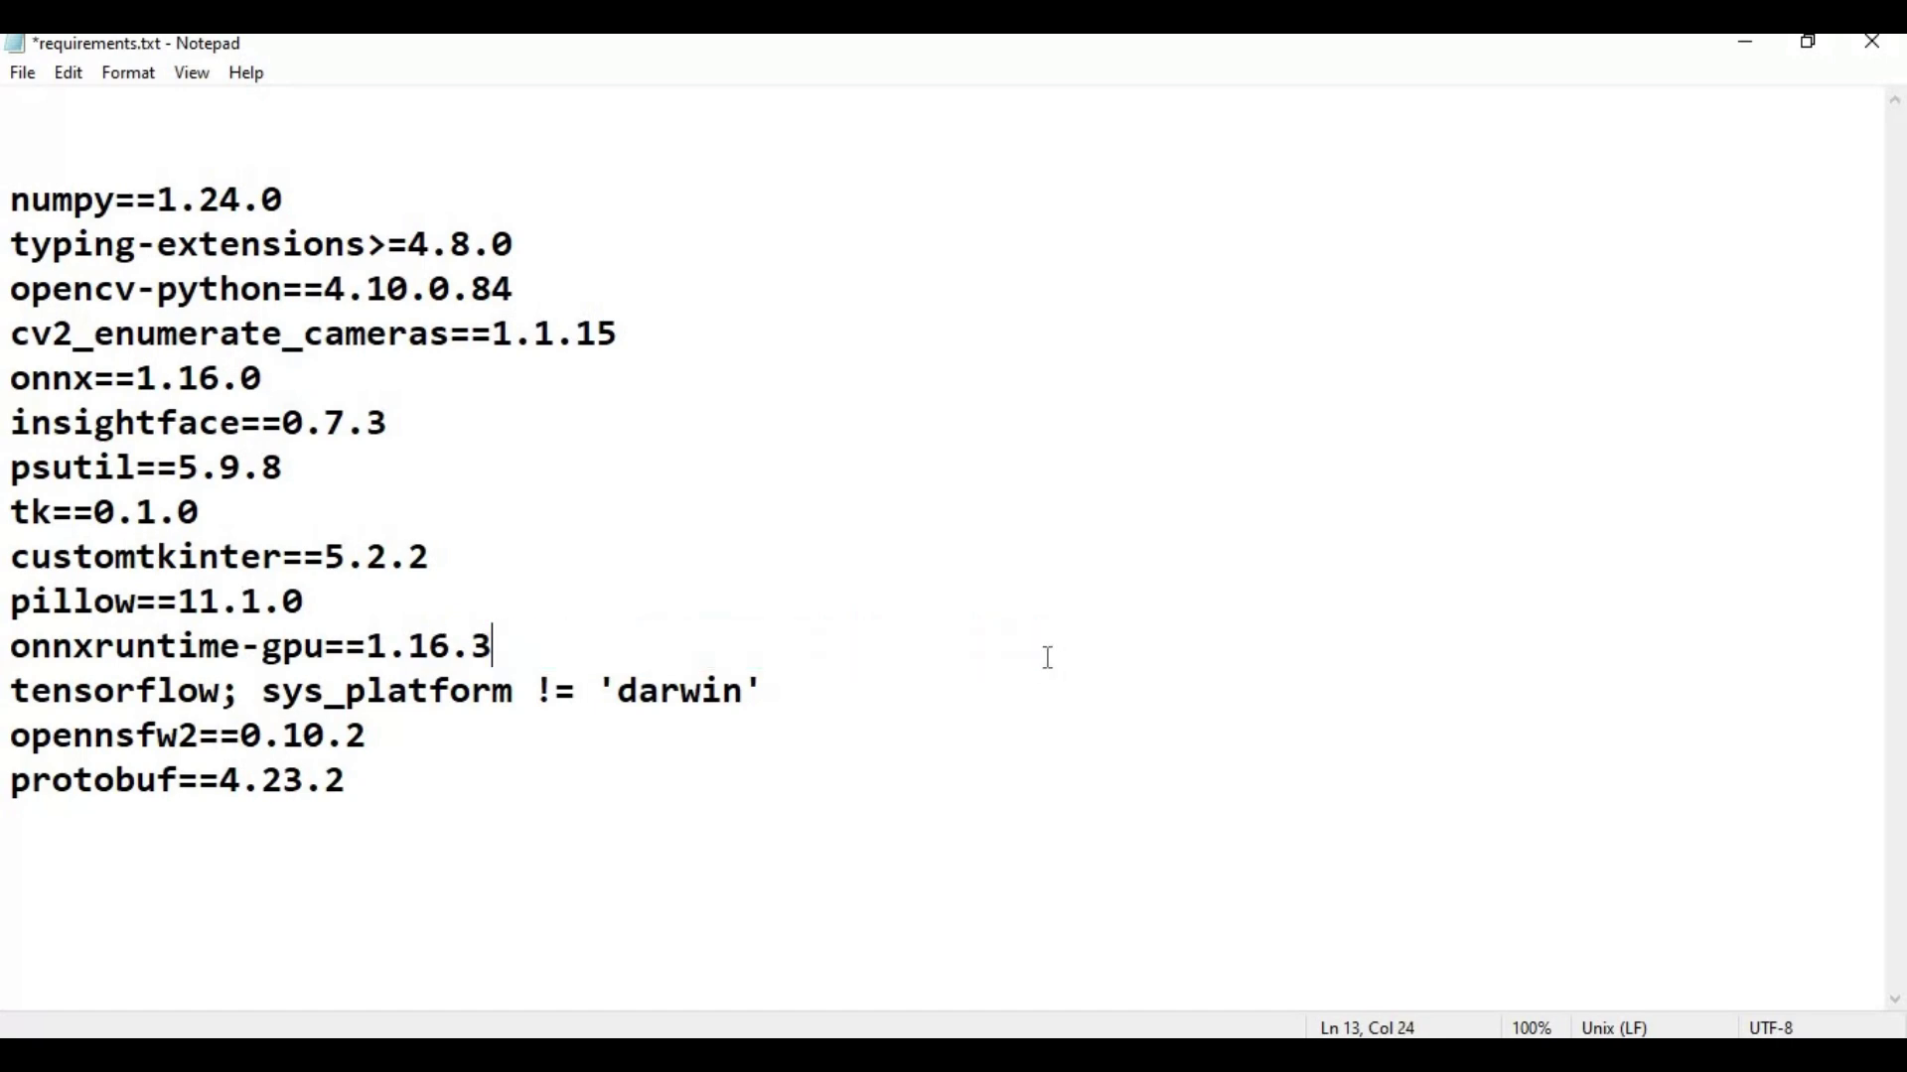
# - Remove the sys_platform condition from the tensorflow requirement, then save and close requirements.txt
pyautogui.moveTo(231, 700); pyautogui.dragTo(784, 692)
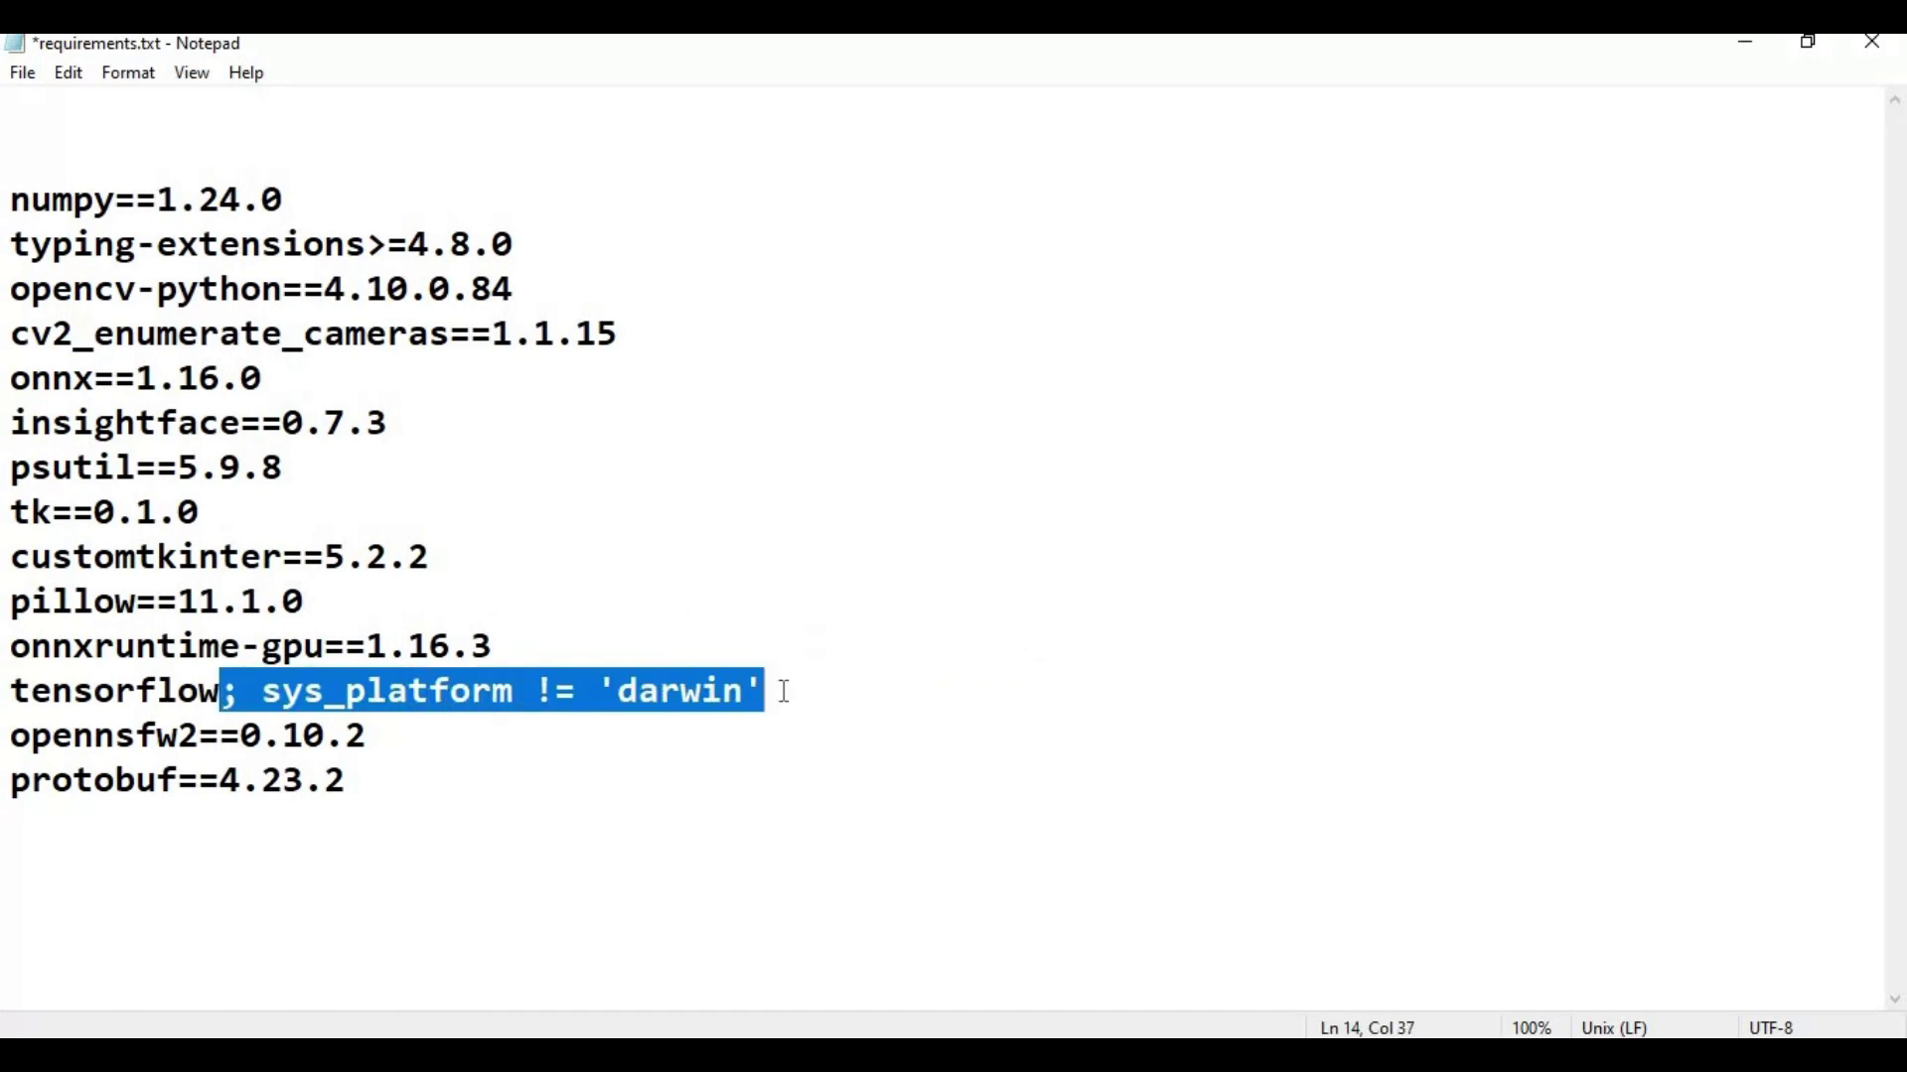
pyautogui.press('BackSpace')
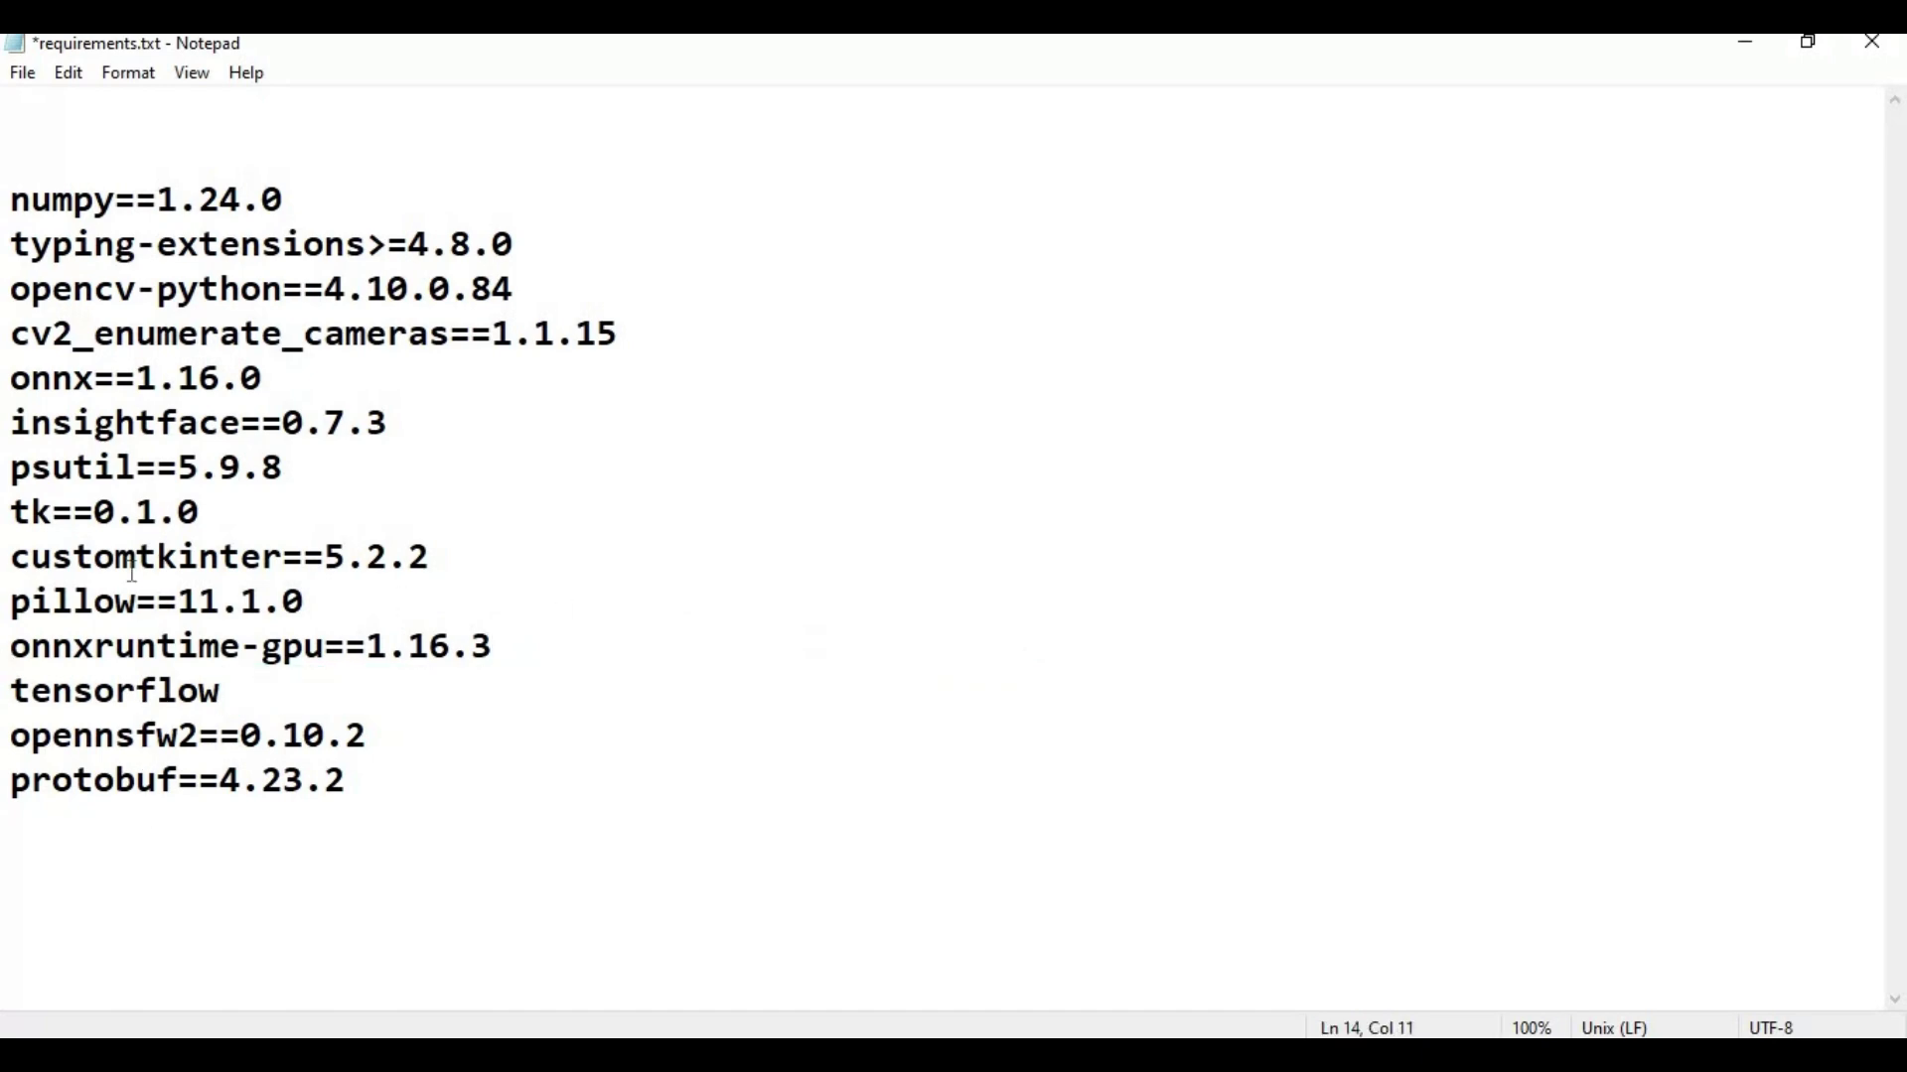
pyautogui.click(35, 80)
pyautogui.click(105, 201)
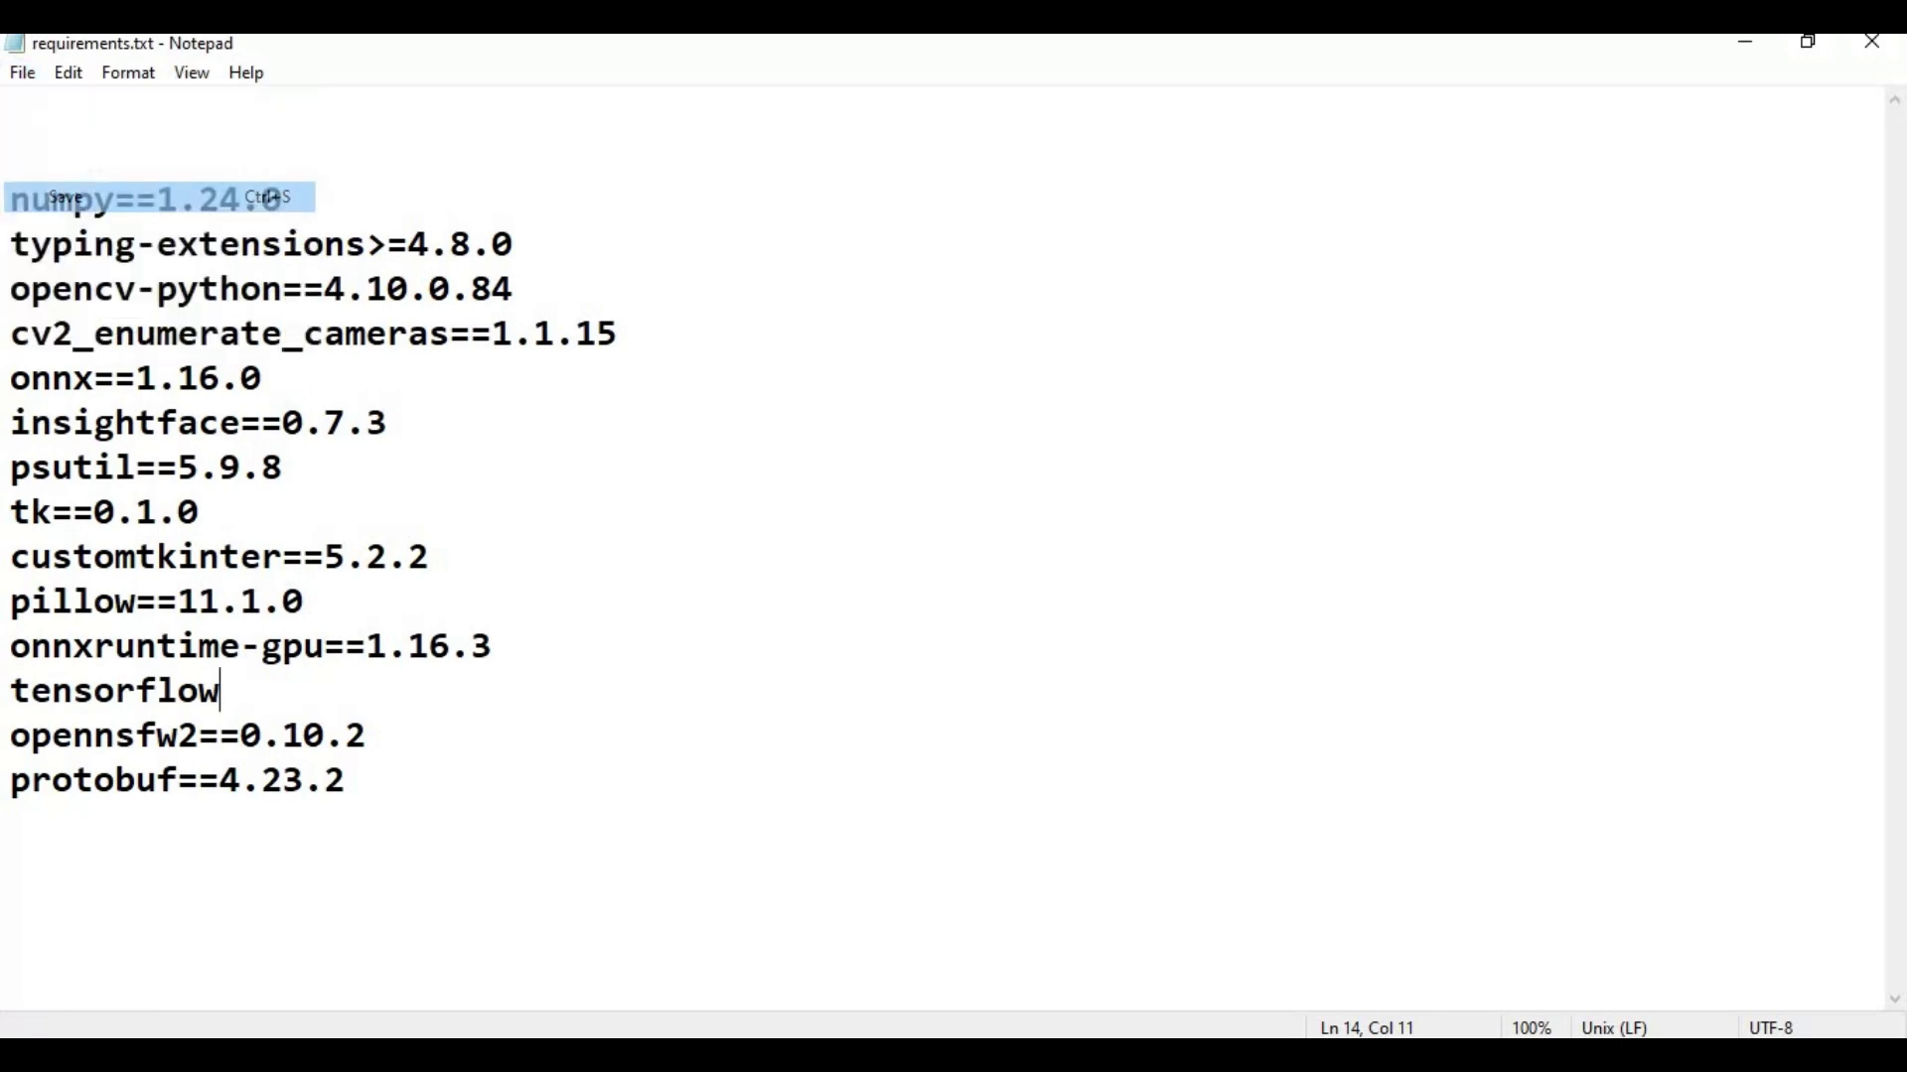
pyautogui.click(1870, 48)
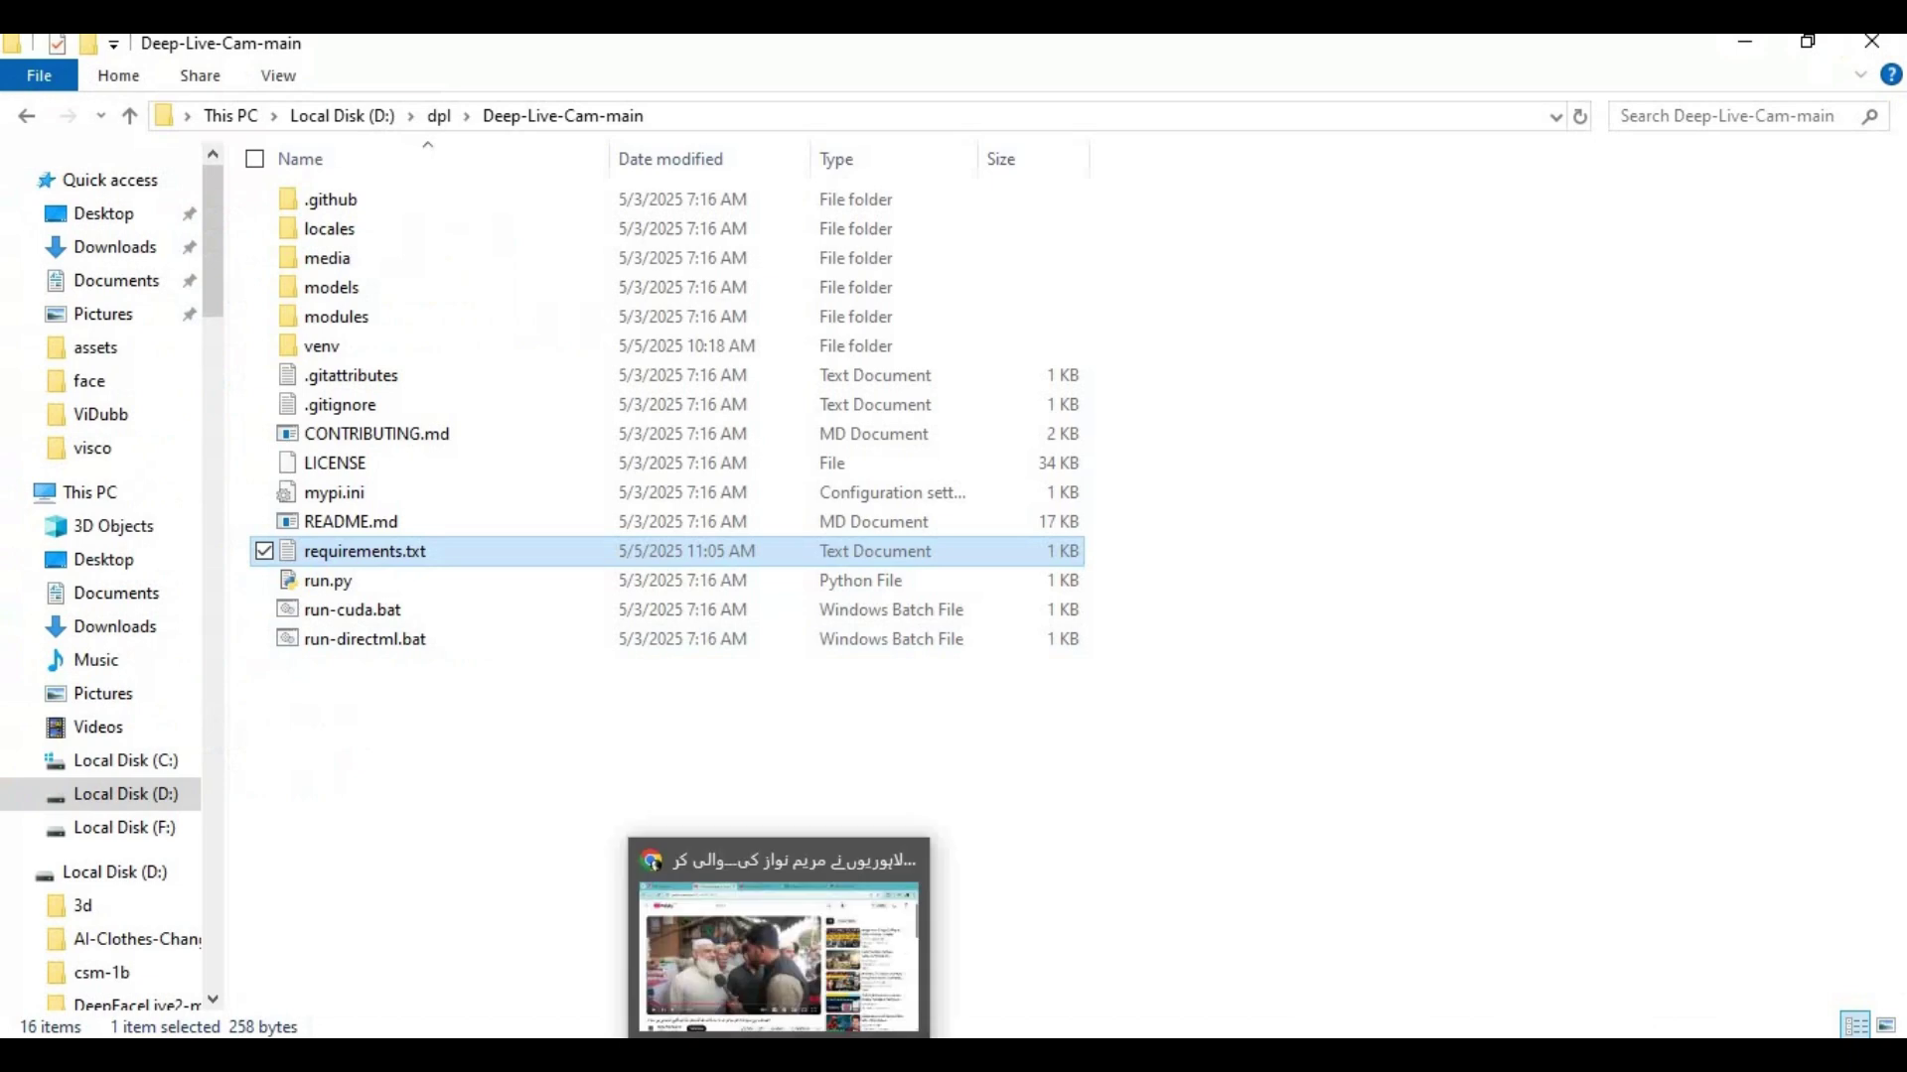
# - Switch to Command Prompt and install the project's dependencies with pip install -r requirements.txt
pyautogui.click(826, 1055)
pyautogui.write('pip install -r requirements.txt')
pyautogui.press('Return')
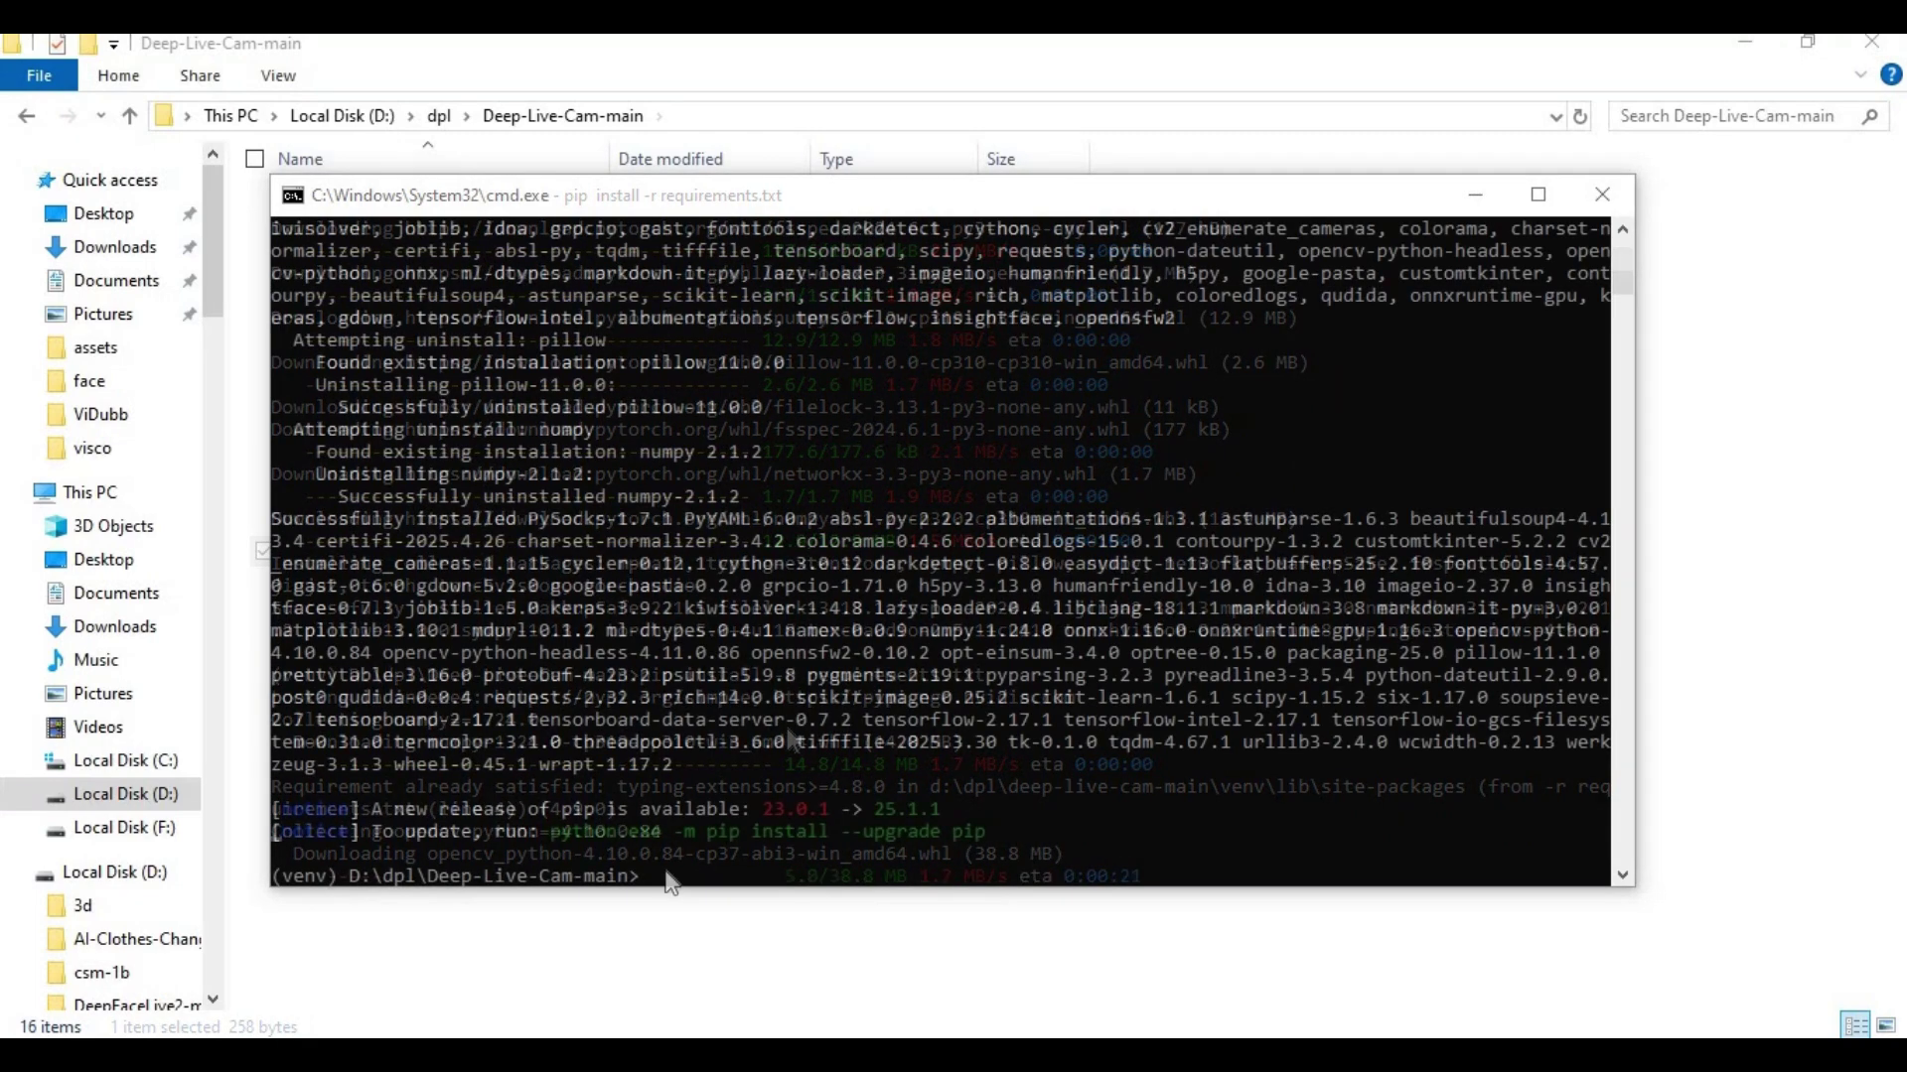
# - Try to launch Deep-Live-Cam with python main.py and with python run.py
pyautogui.write('python main.py')
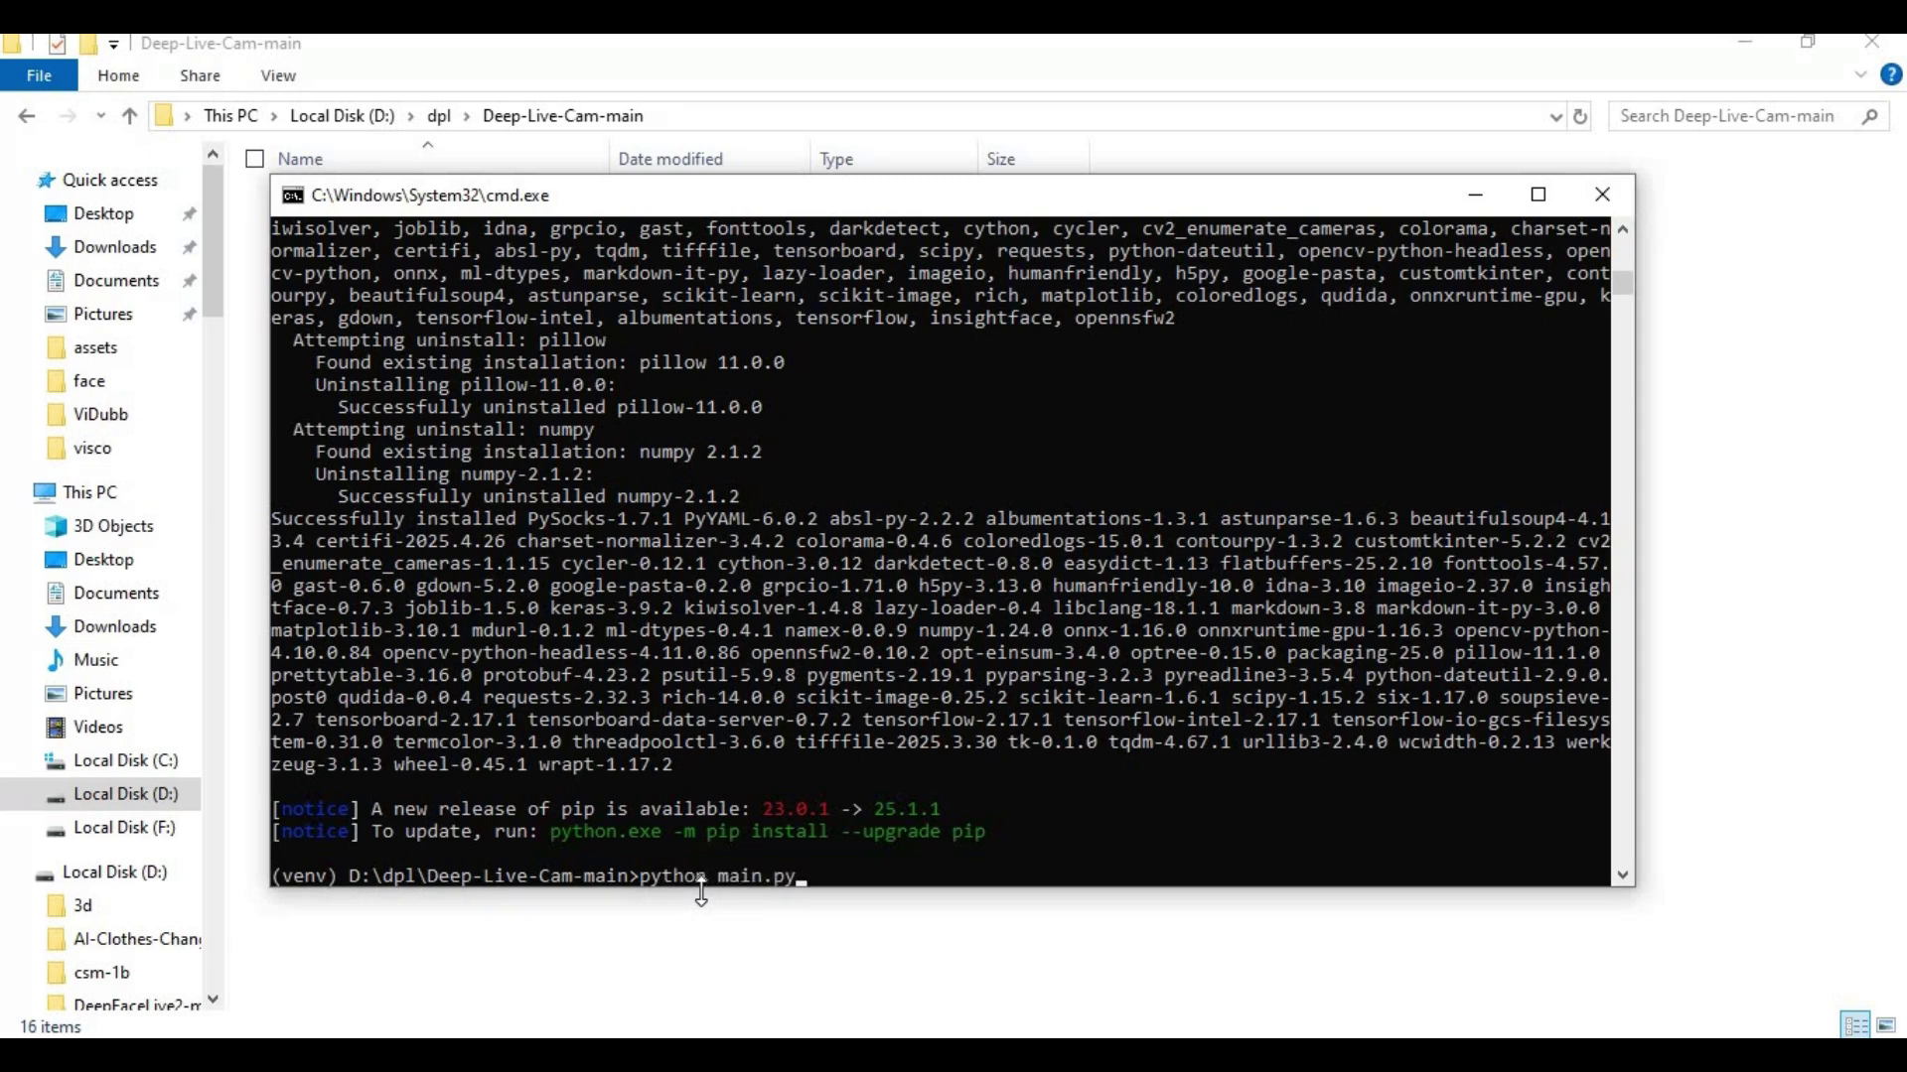
pyautogui.press('Return')
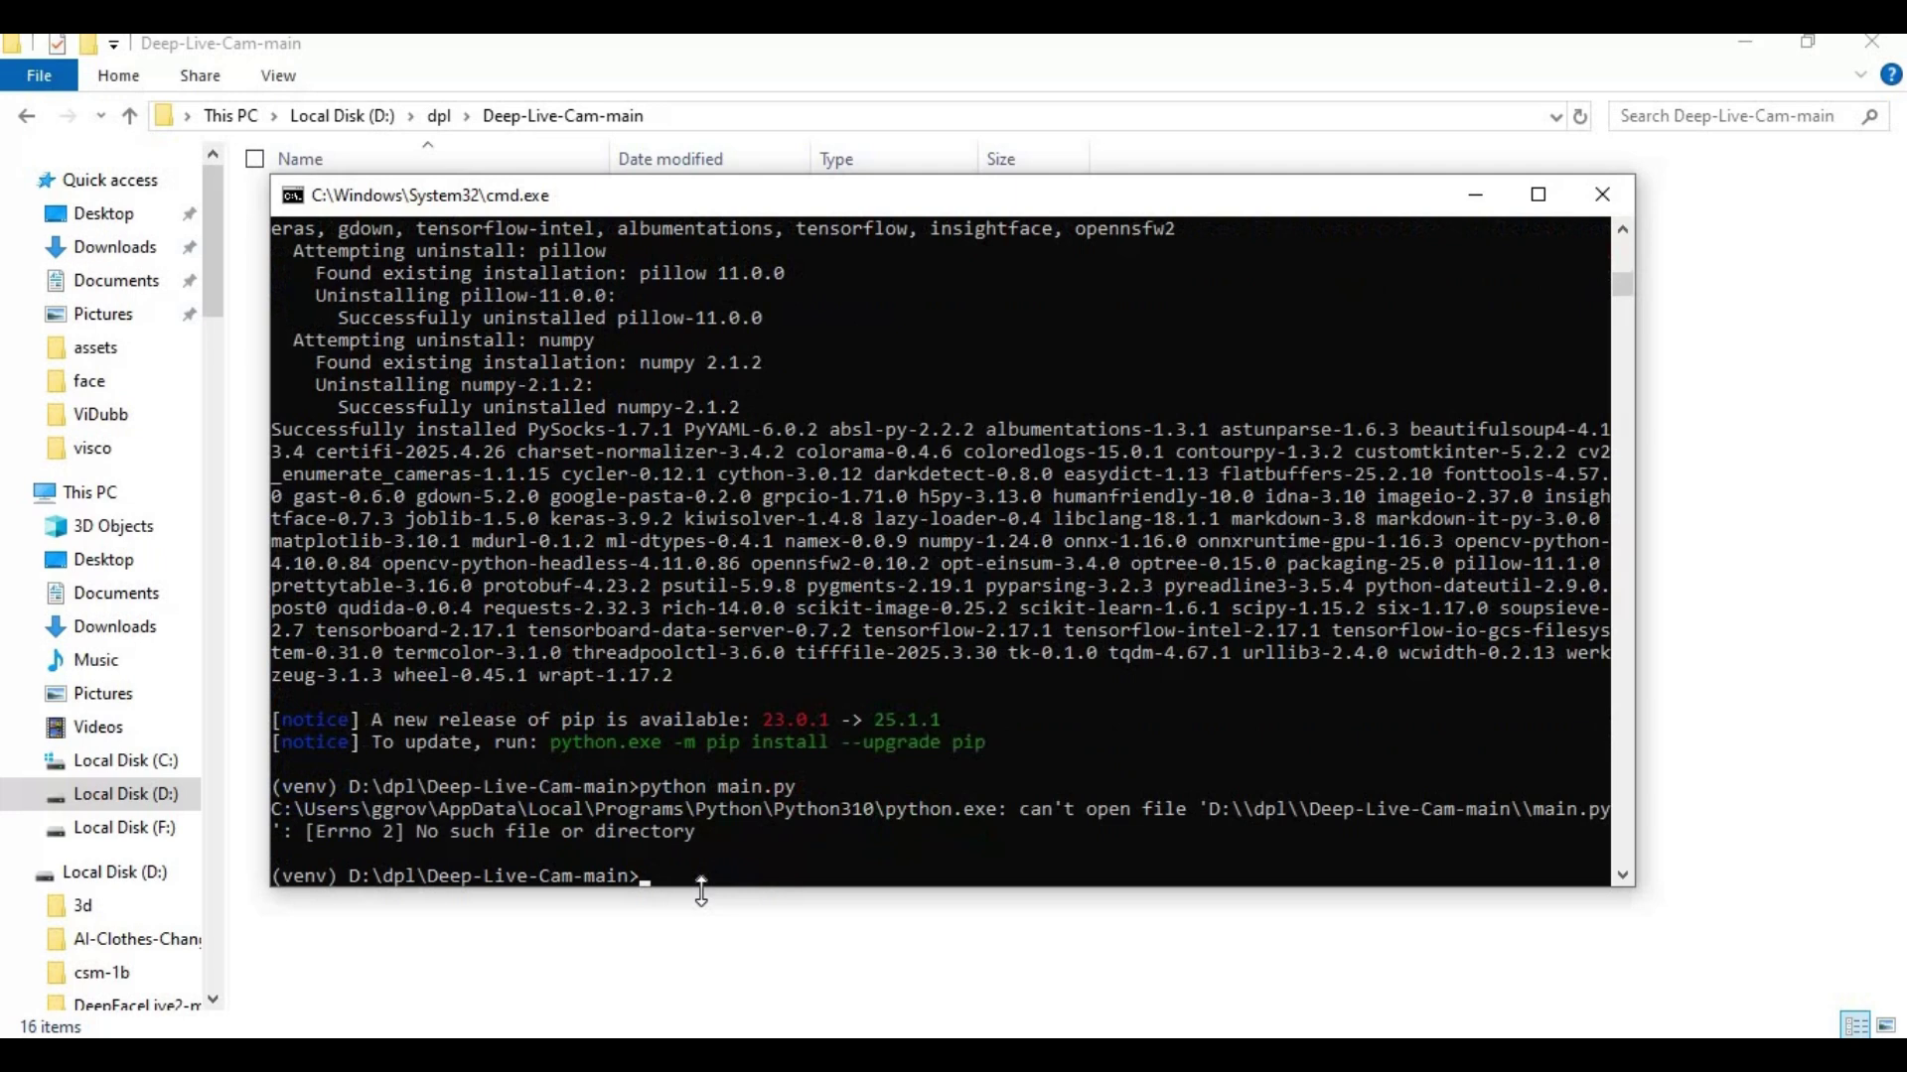
pyautogui.write('python run.py')
pyautogui.press('Return')
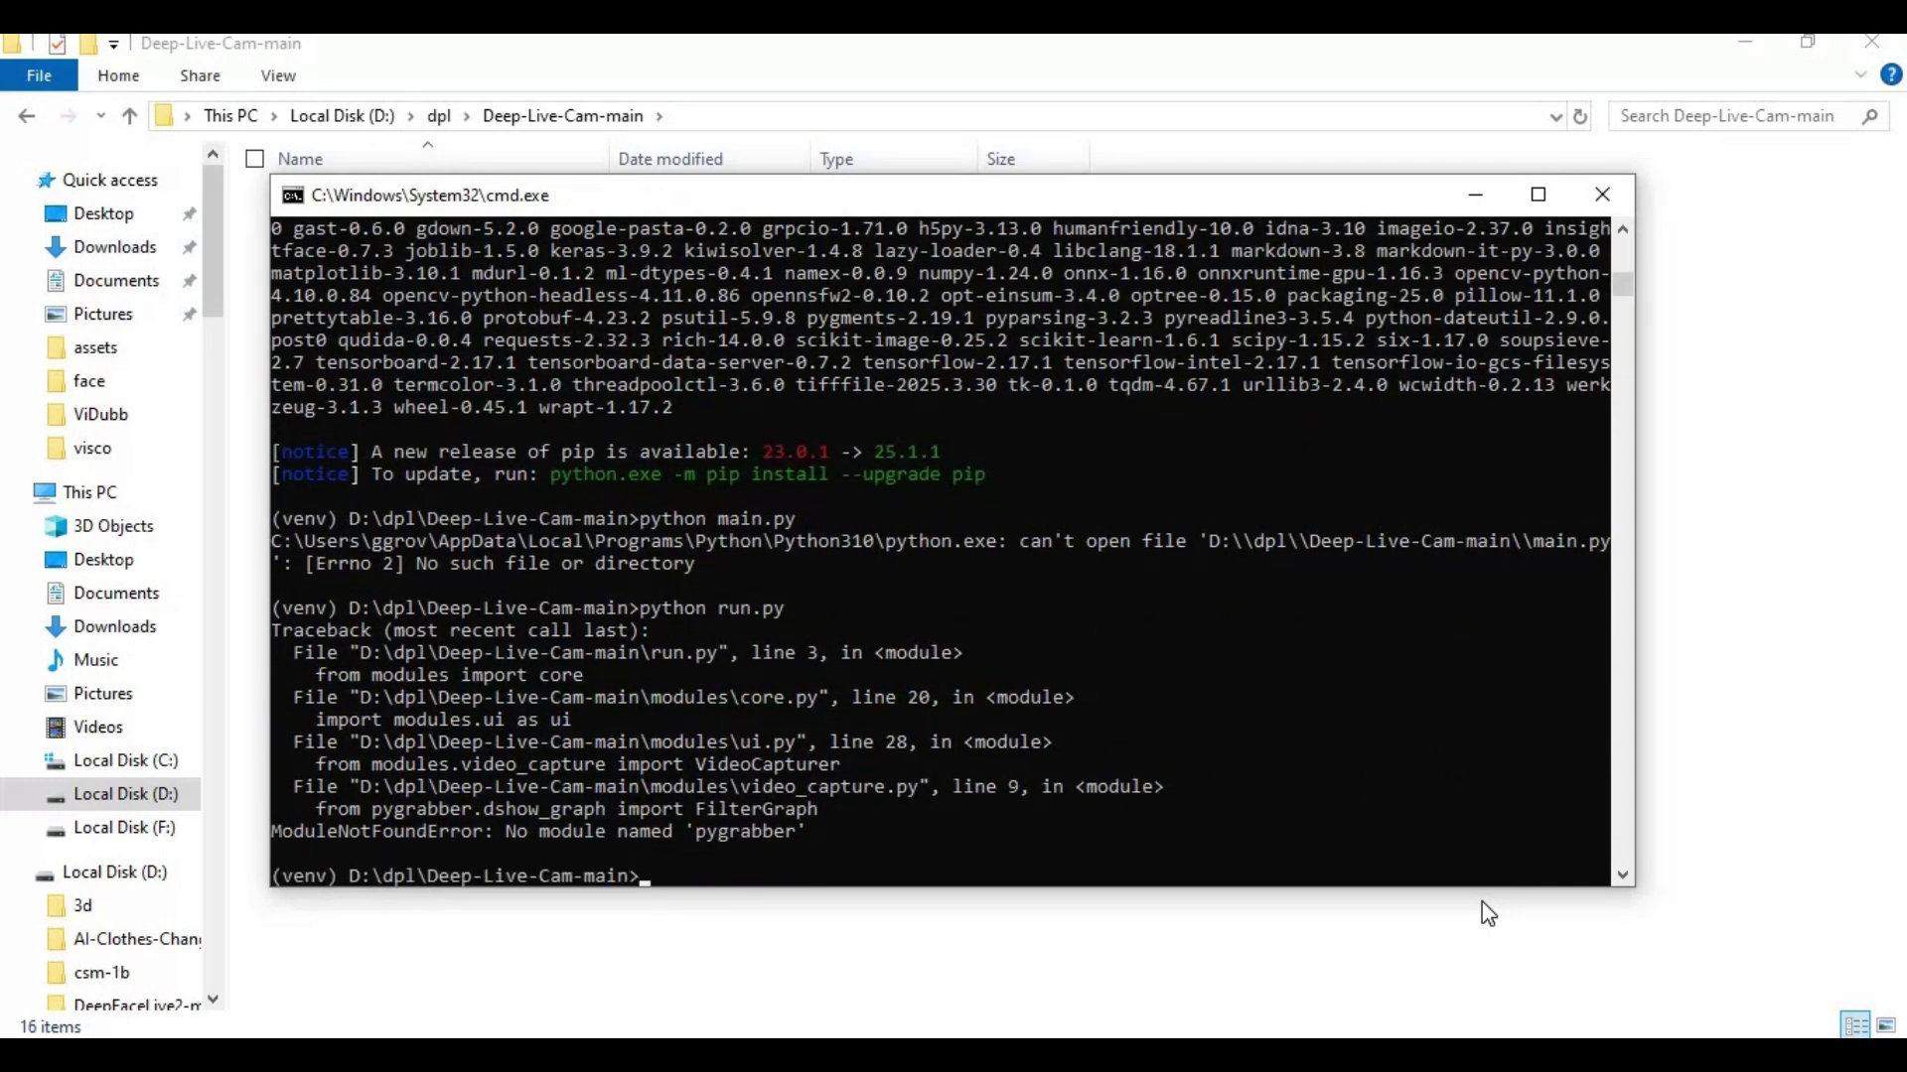
# - Install the pygrabber package with pip and upgrade pip using the suggested python.exe -m pip install --upgrade pip command
pyautogui.write('pip install pygrabber')
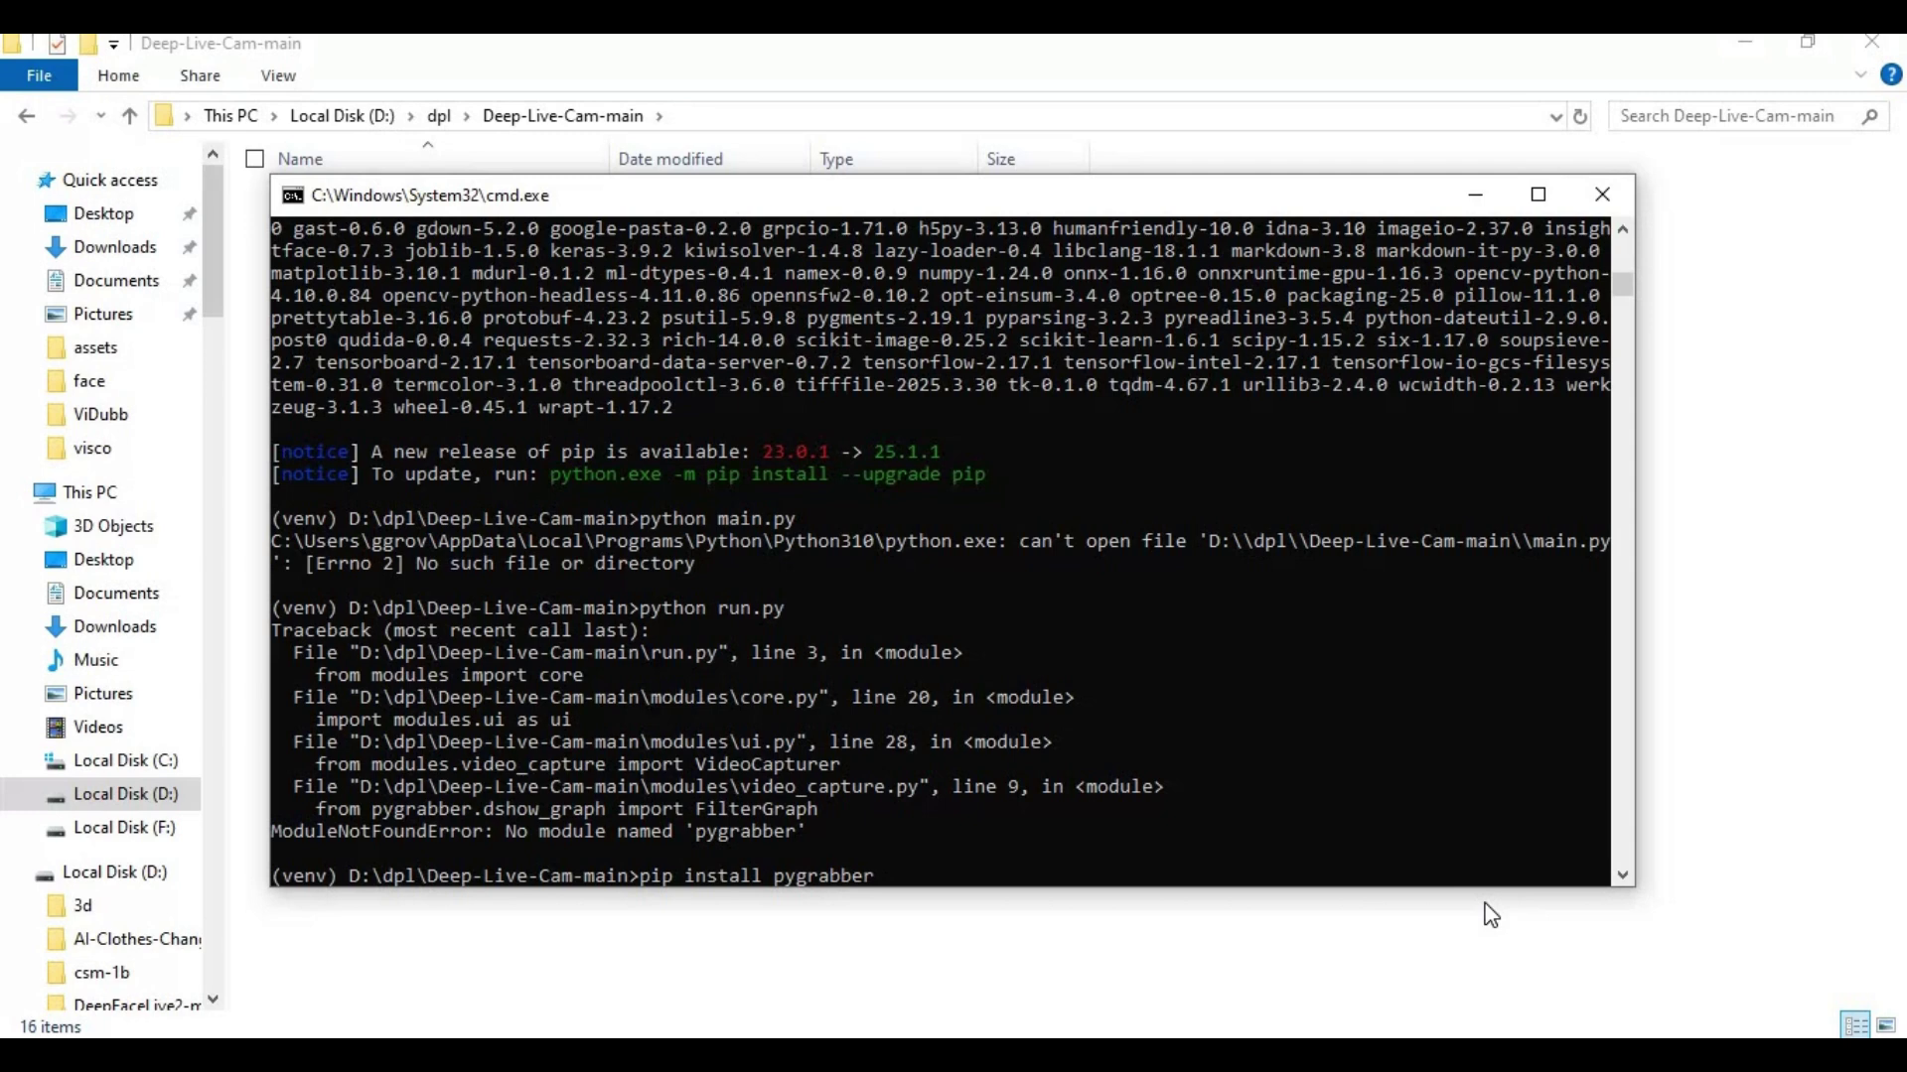
pyautogui.press('Return')
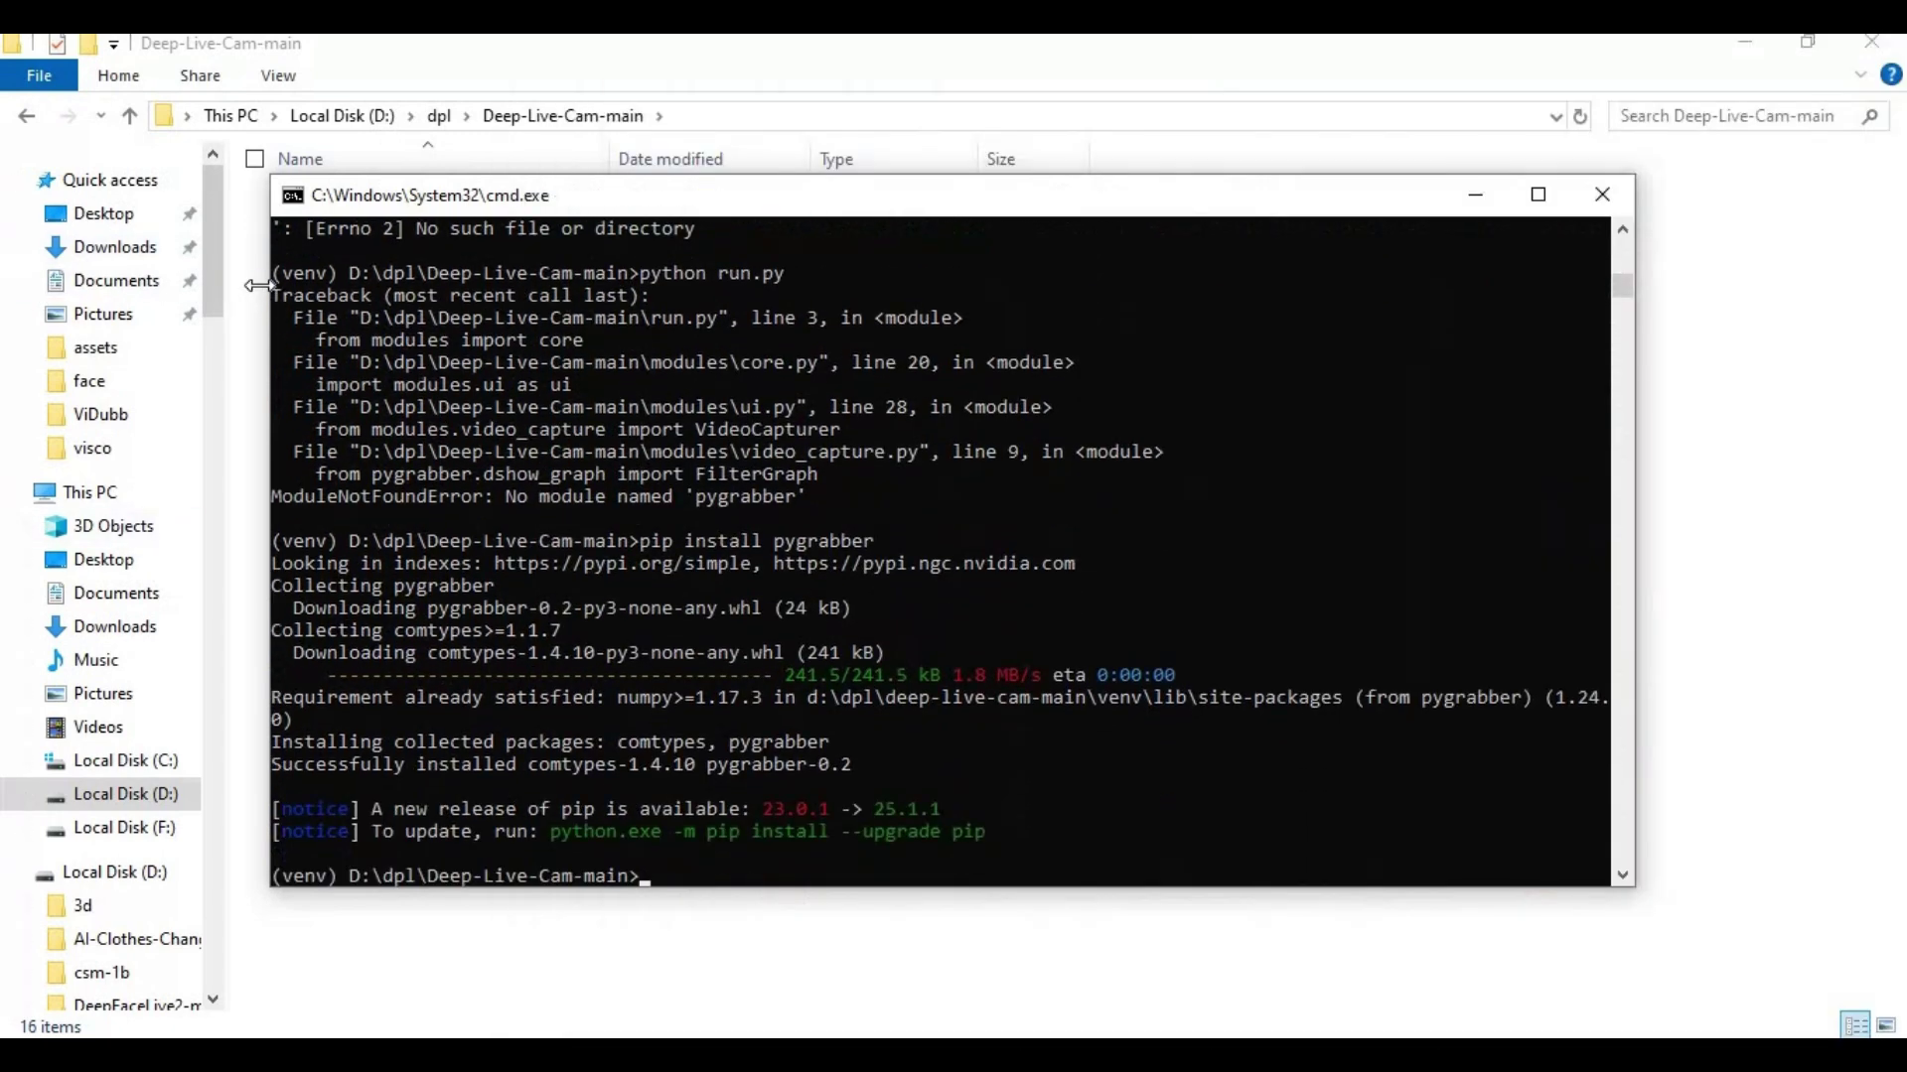
pyautogui.moveTo(1011, 832); pyautogui.dragTo(541, 832)
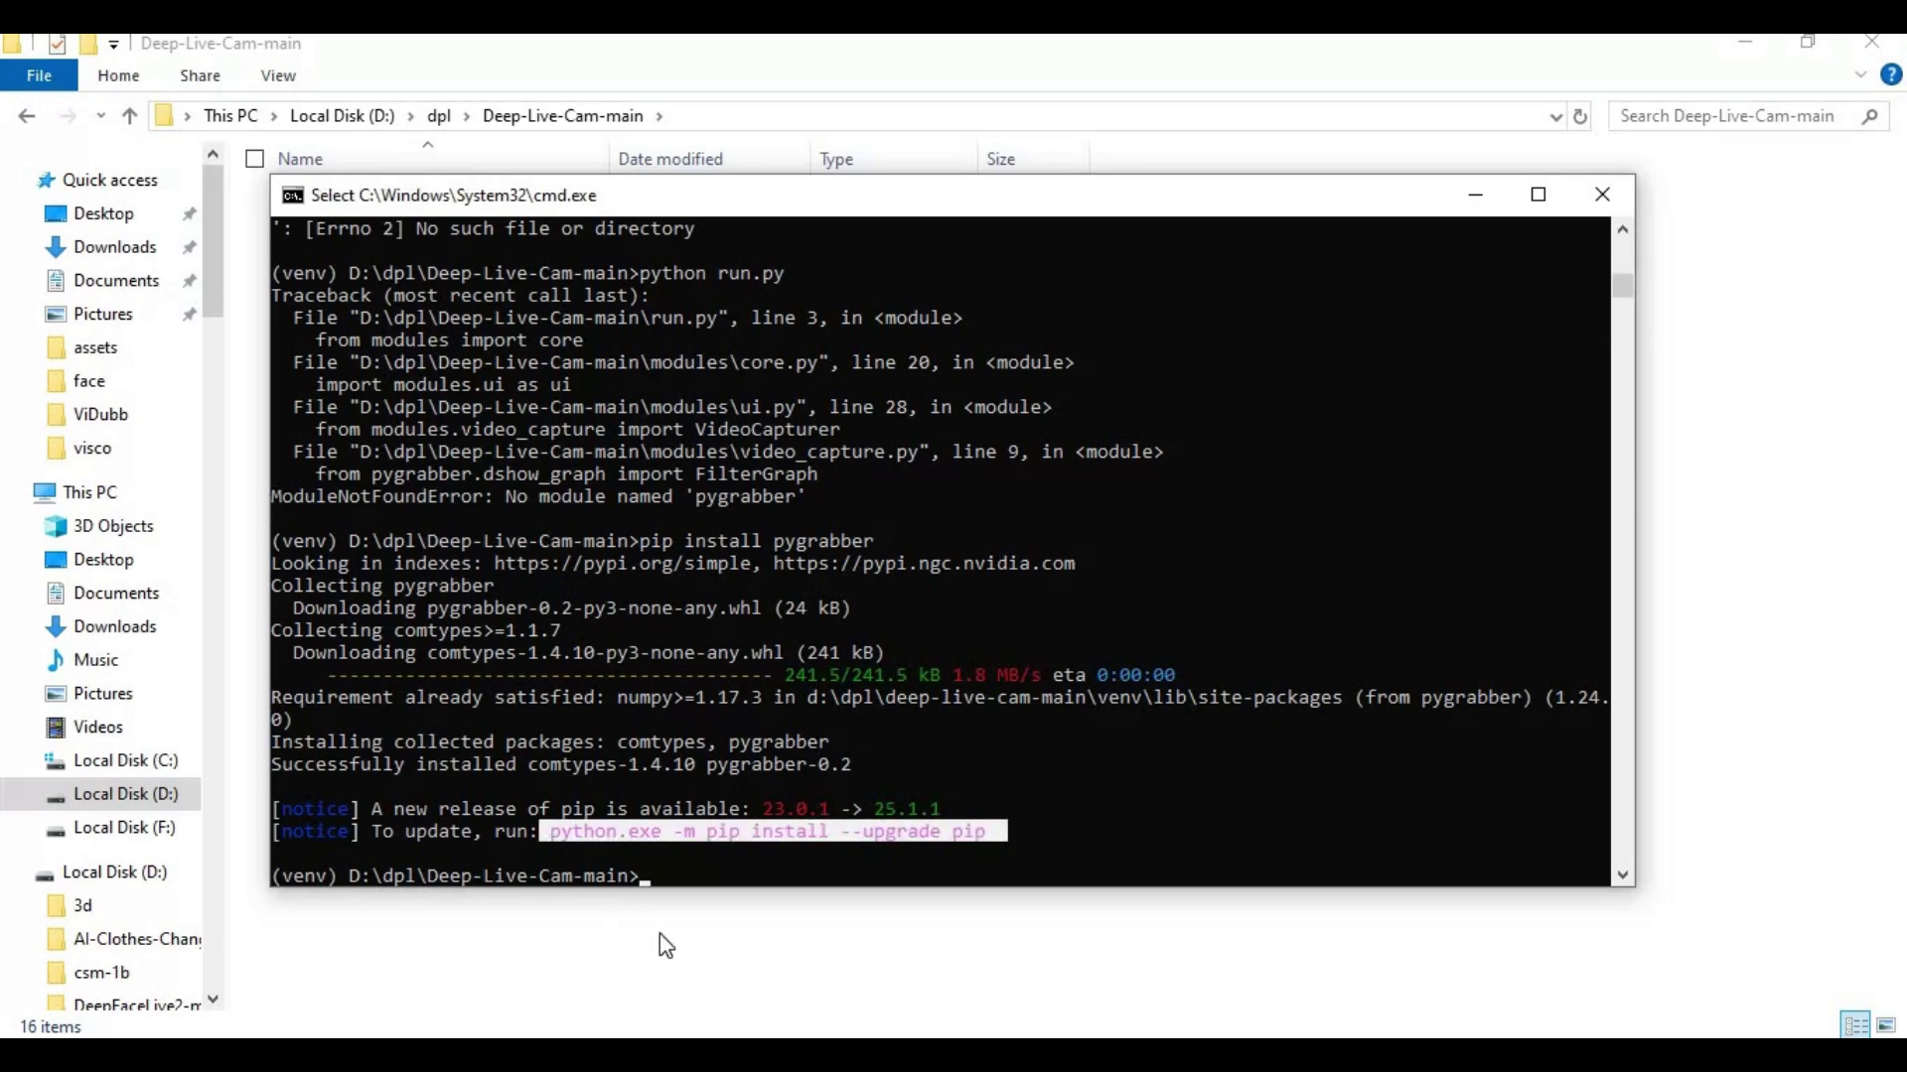
pyautogui.hotkey('ctrl', 'c')
pyautogui.rightClick(888, 820)
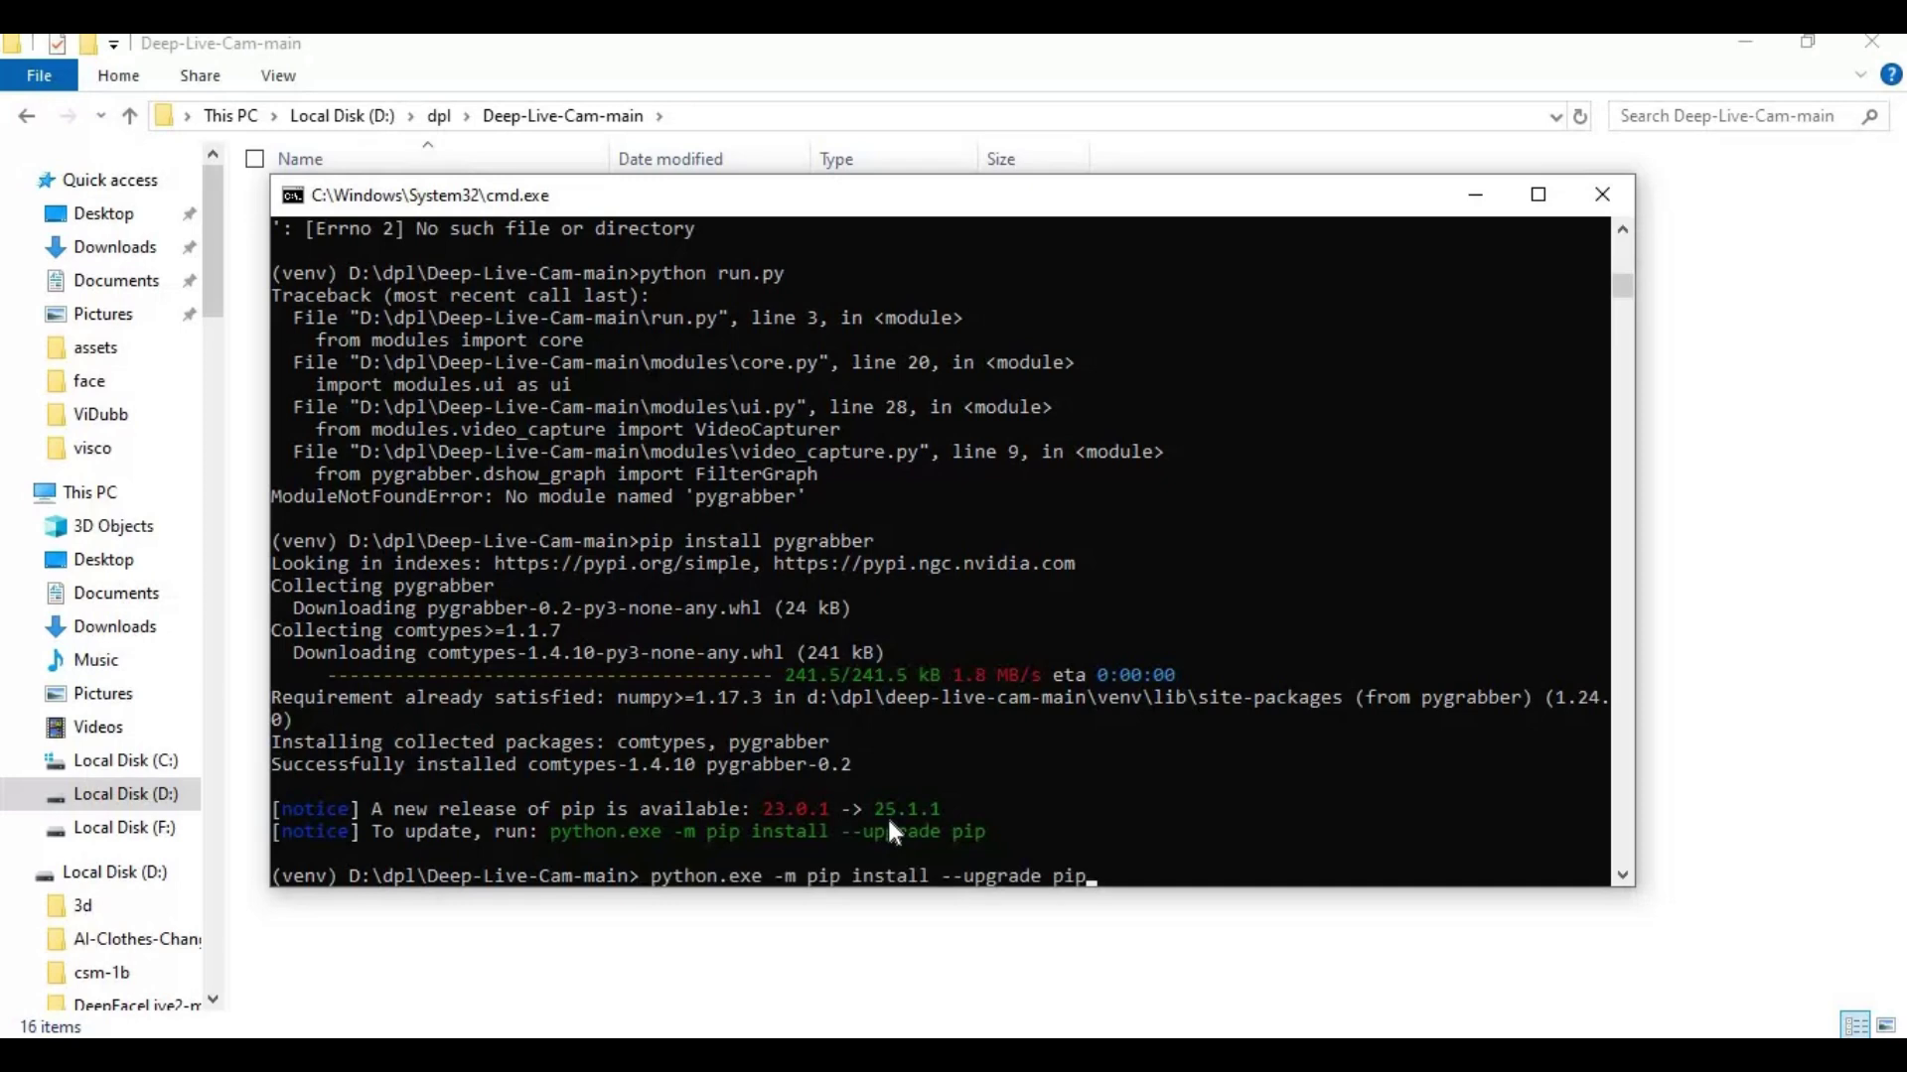
pyautogui.press('Return')
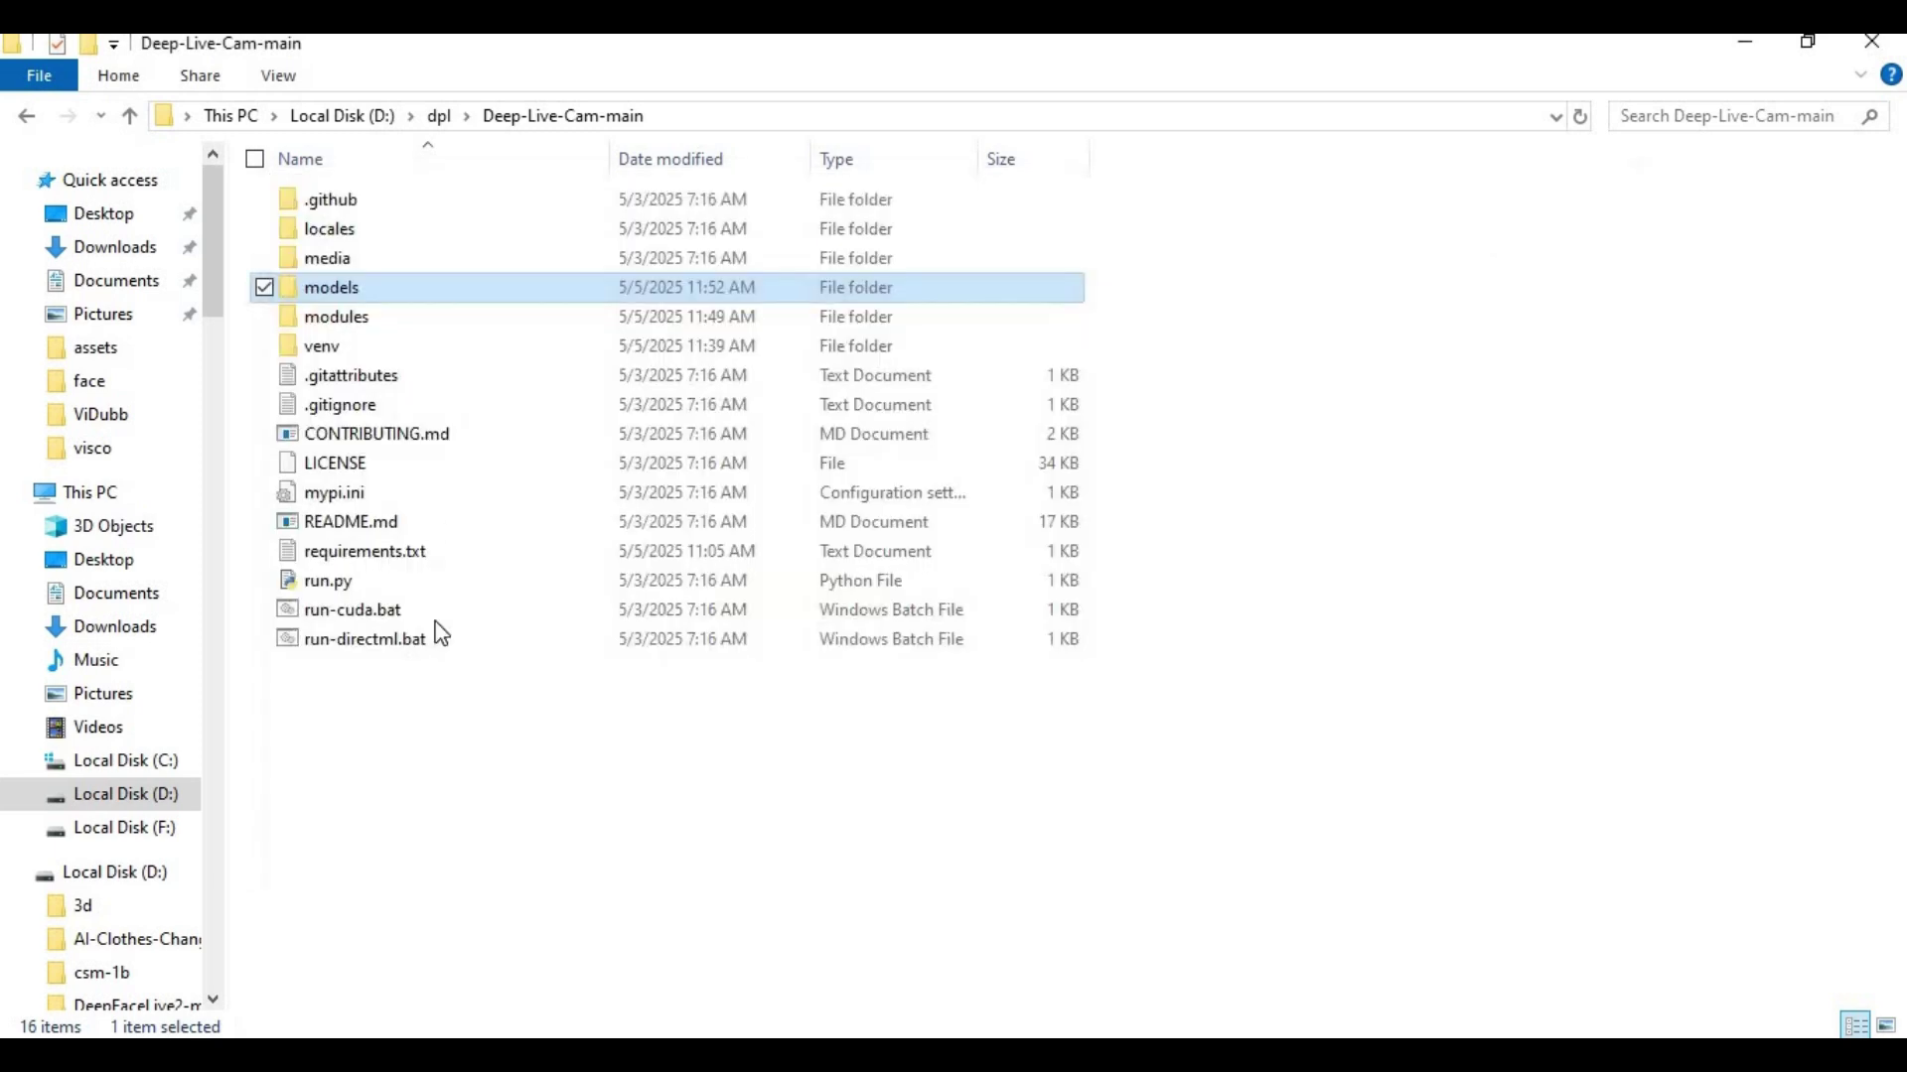
# - Check the GFPGANv1.4.pth and inswapper_128_fp16.onnx files in the models folder of Deep-Live-Cam-main
pyautogui.doubleClick(317, 296)
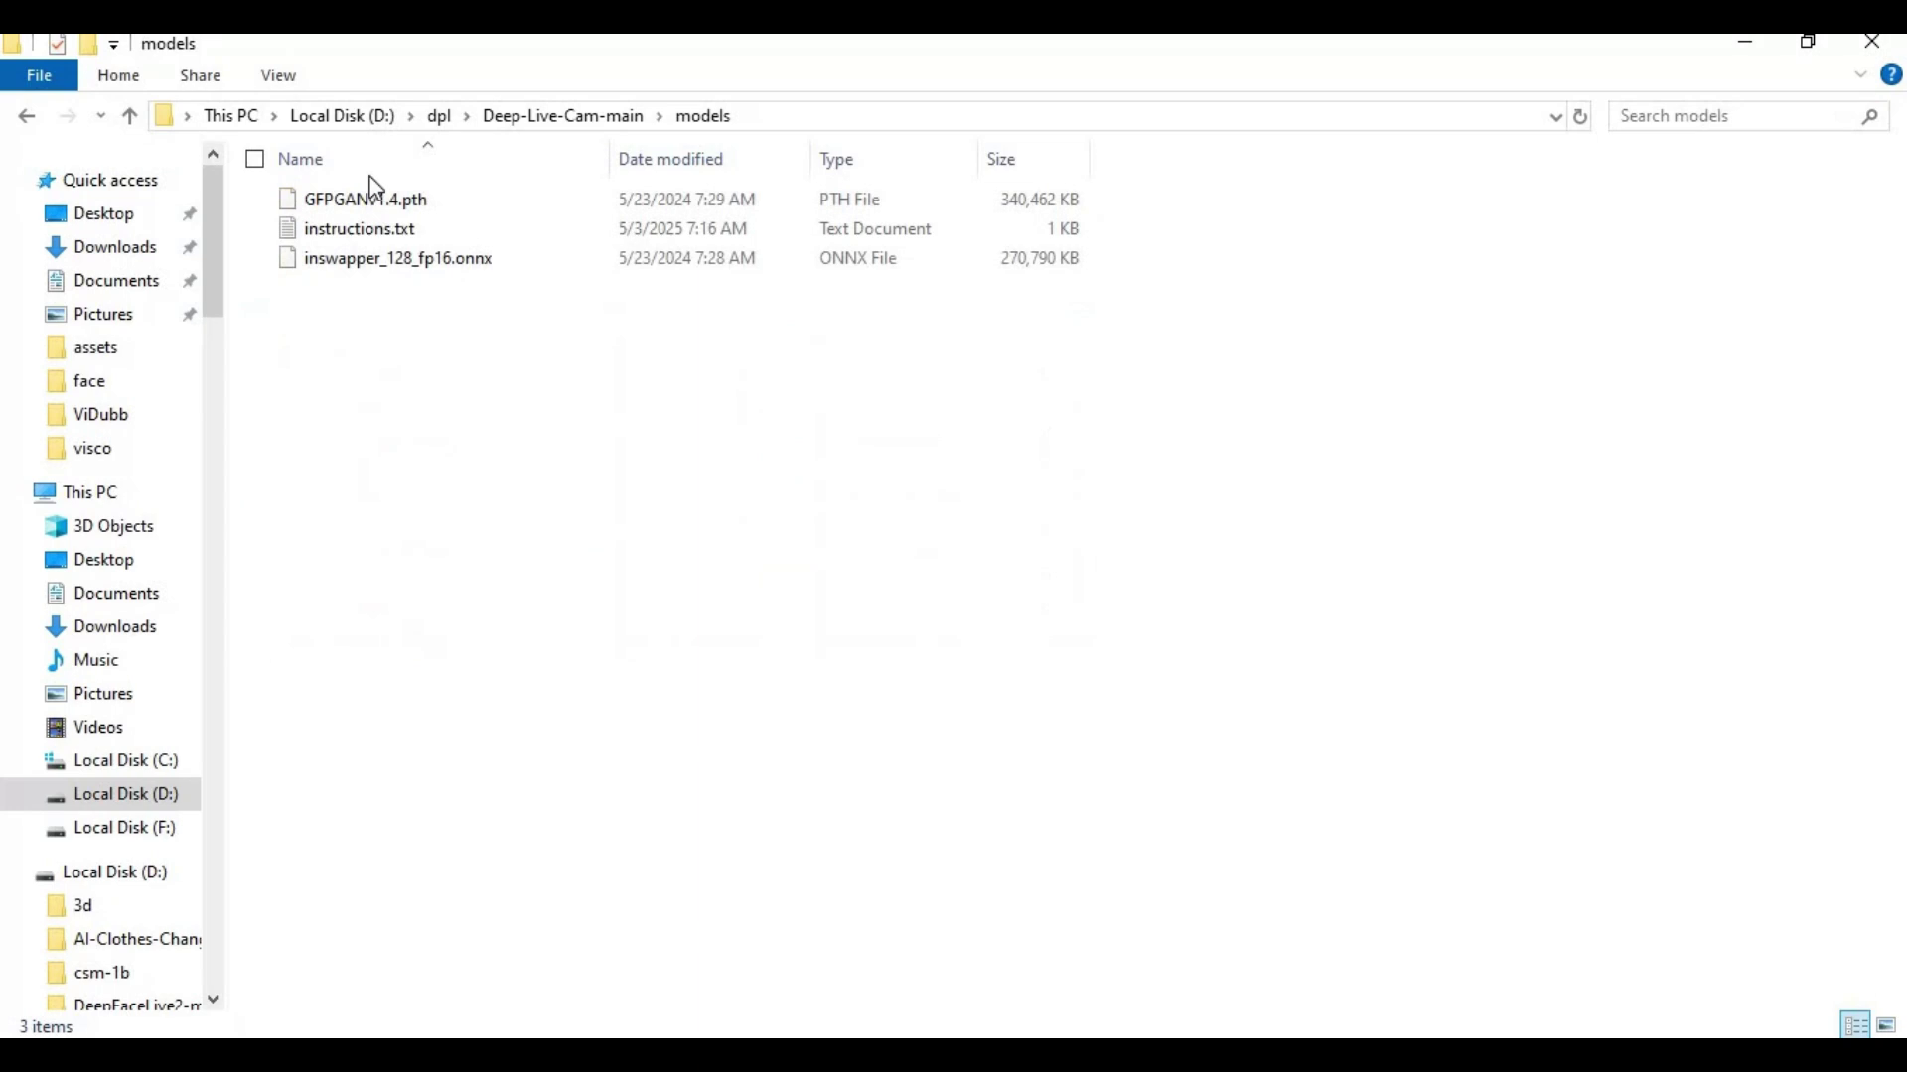
pyautogui.click(373, 204)
pyautogui.click(397, 259)
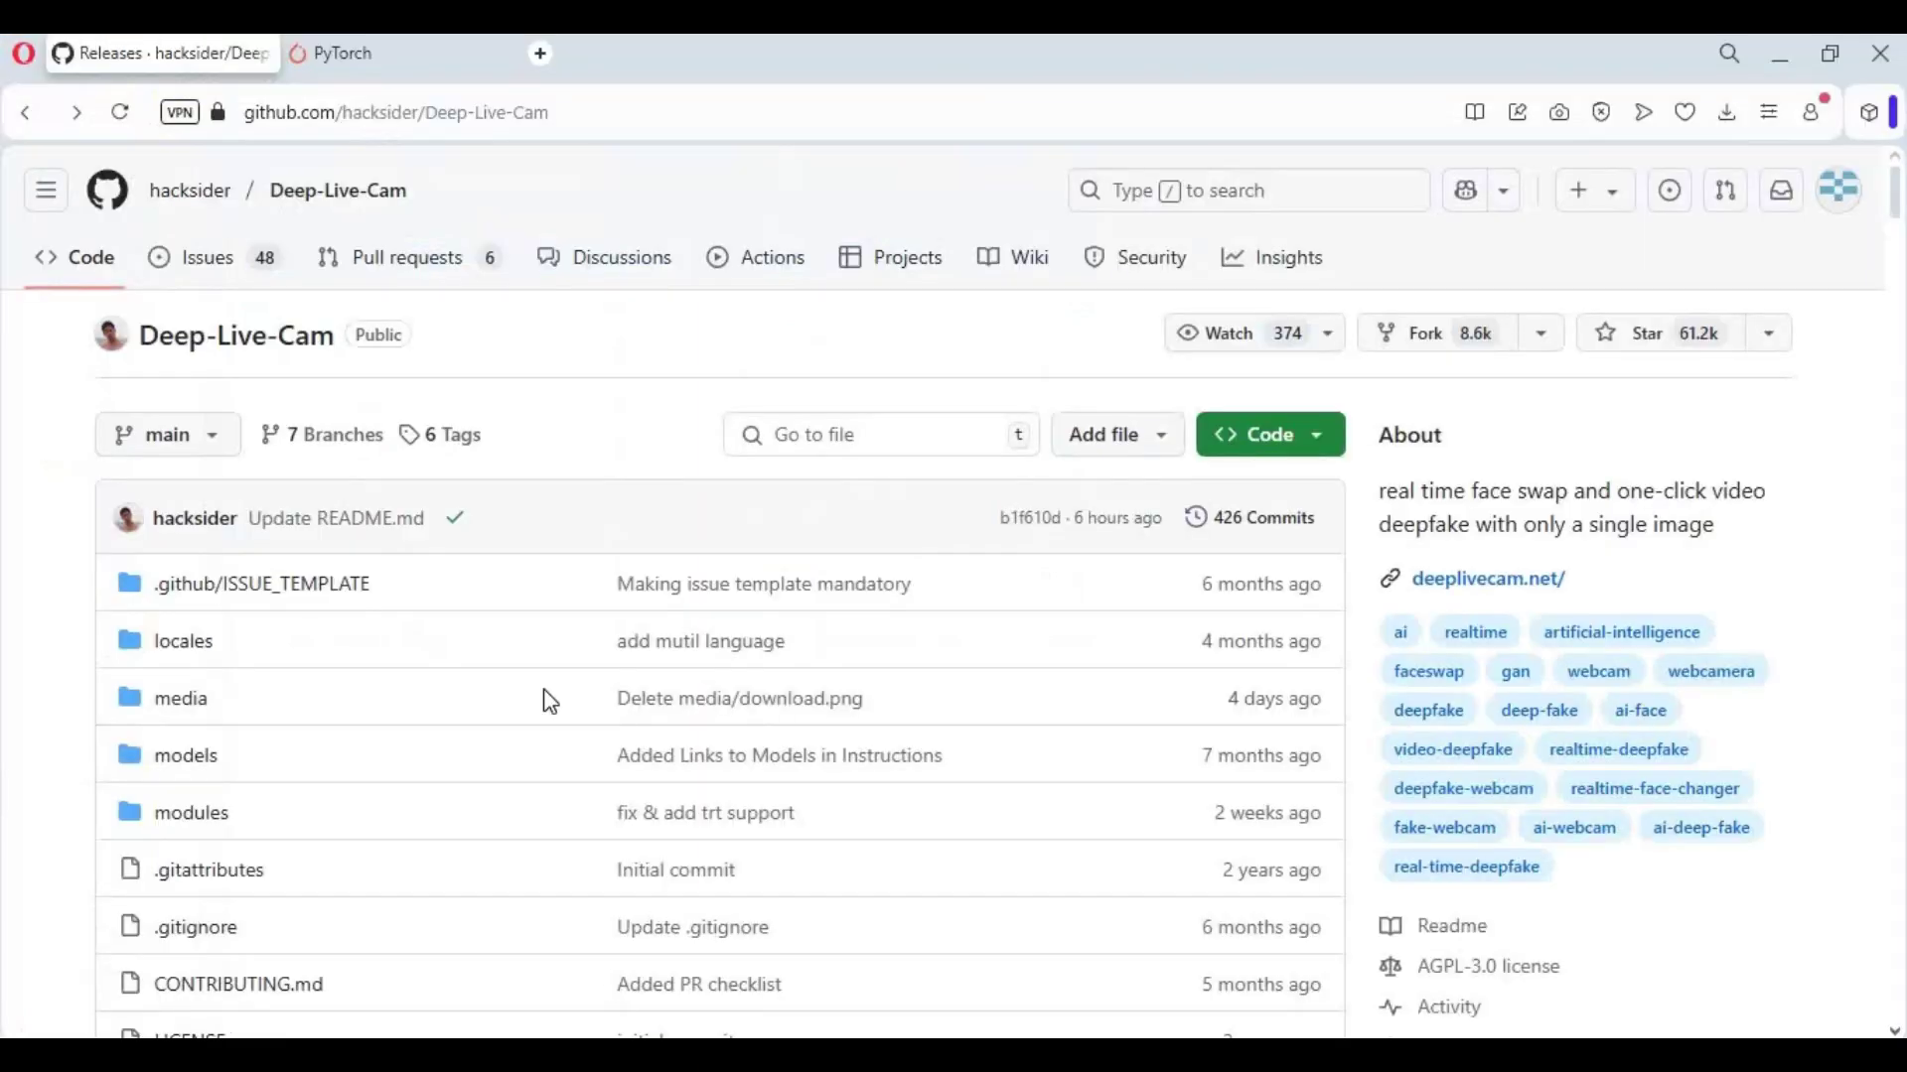
# - Switch to the browser and examine the Deep-Live-Cam GitHub README, from the disclaimer through usage and tips to the page end
pyautogui.click(598, 115)
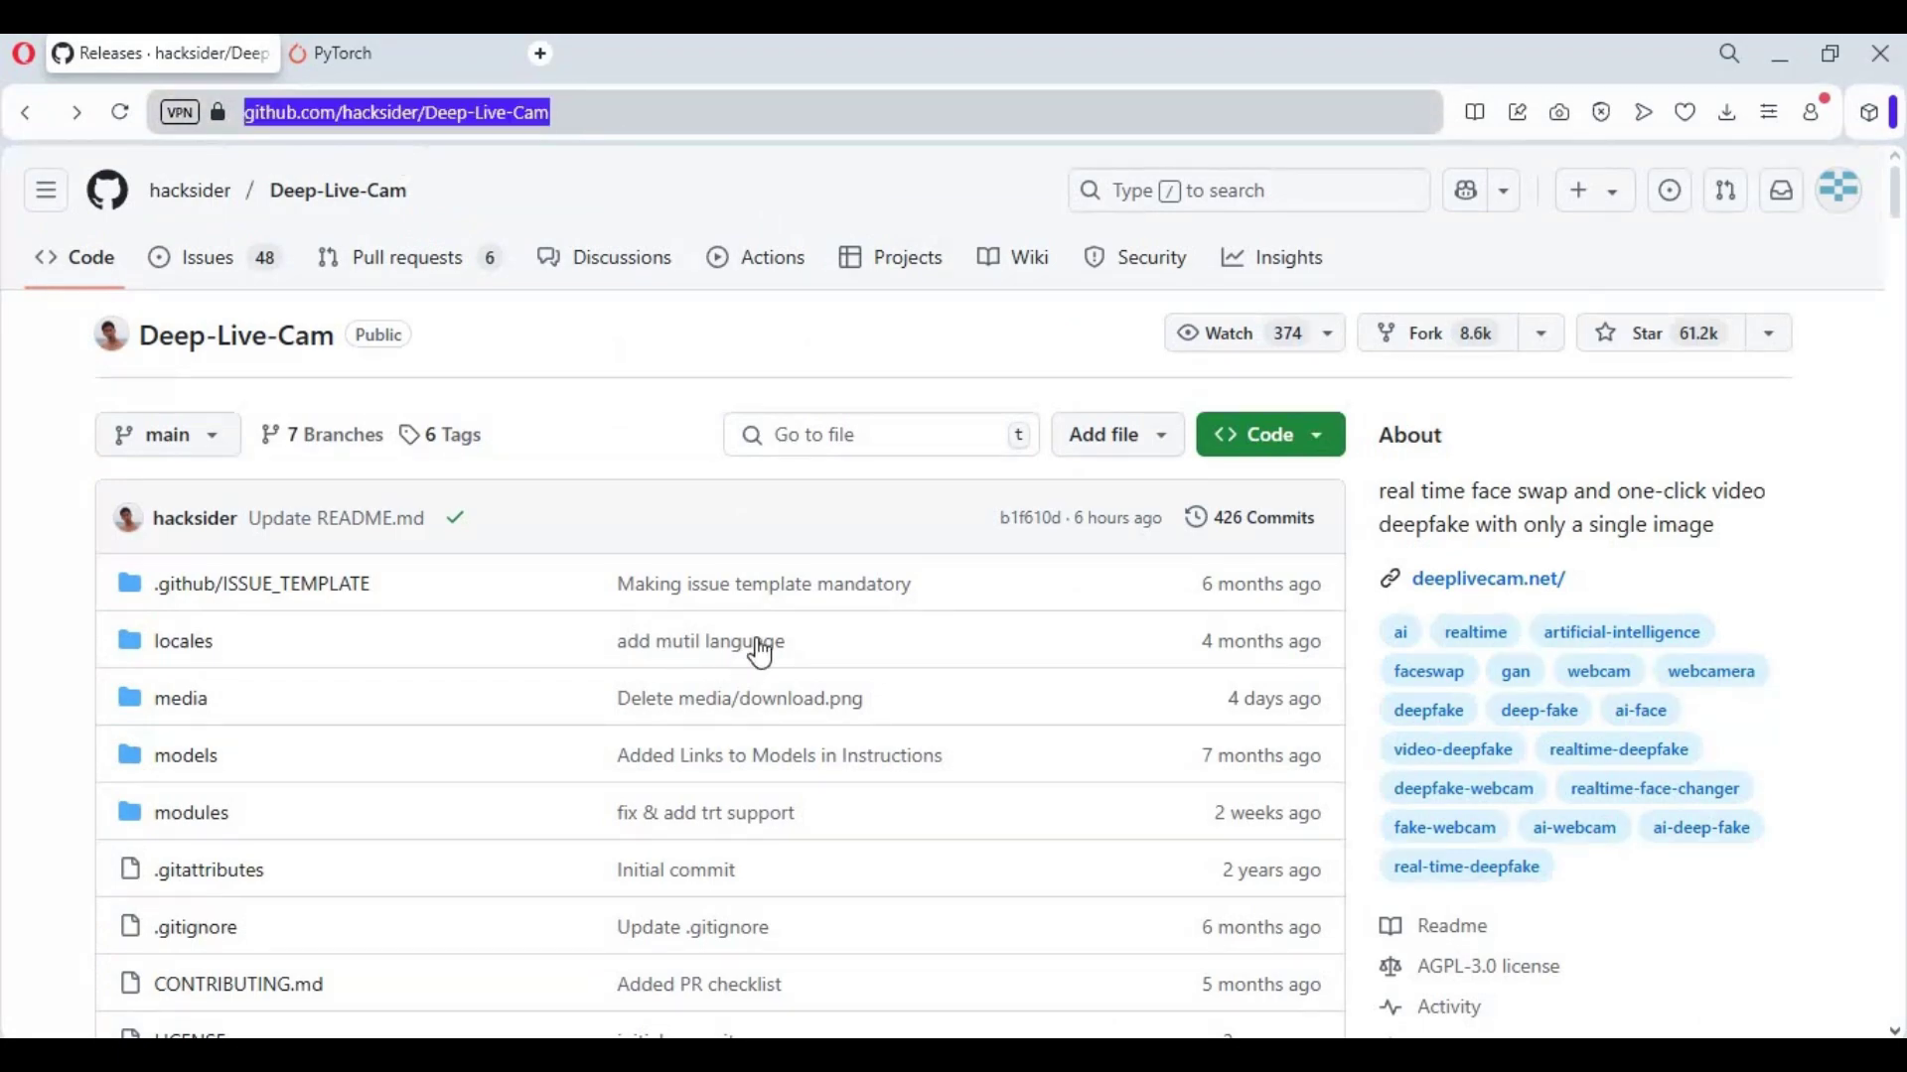
pyautogui.scroll(-12, 757, 648)
pyautogui.scroll(-20, 762, 650)
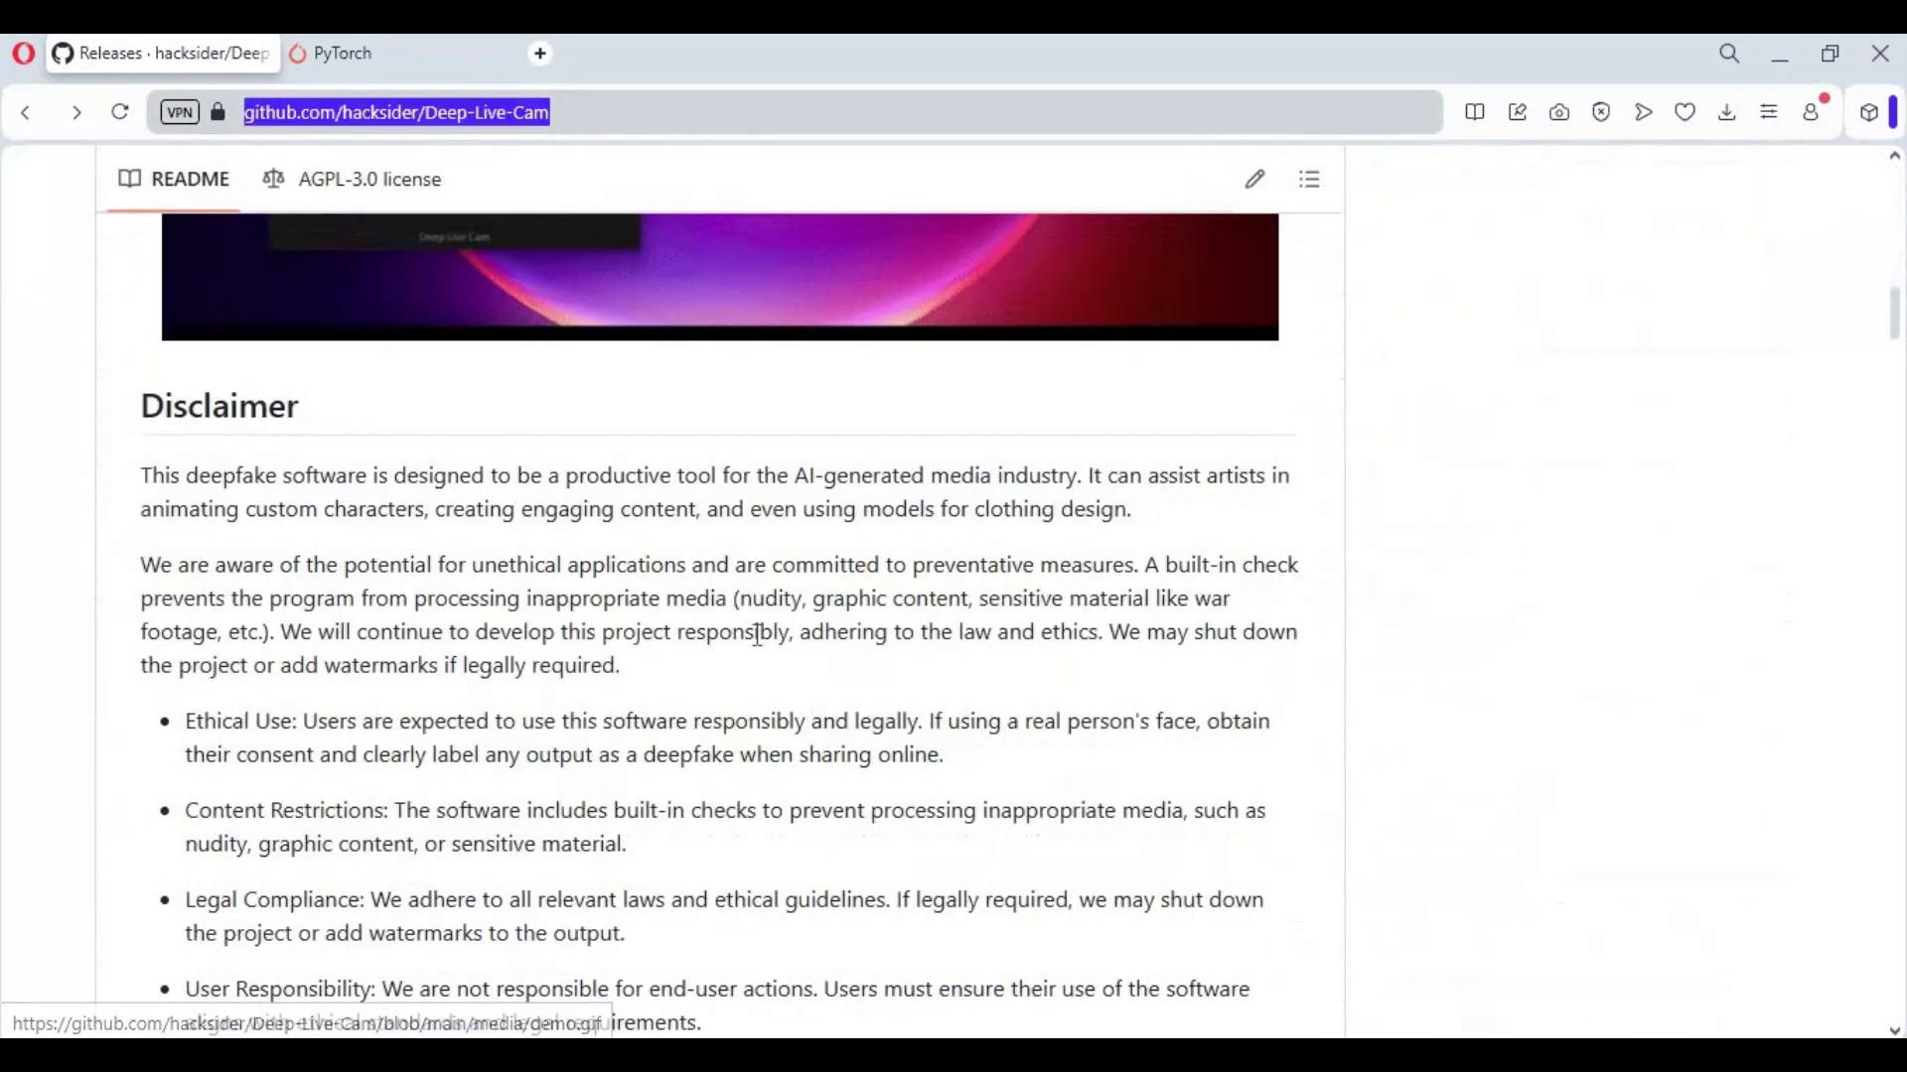
pyautogui.scroll(-20, 756, 632)
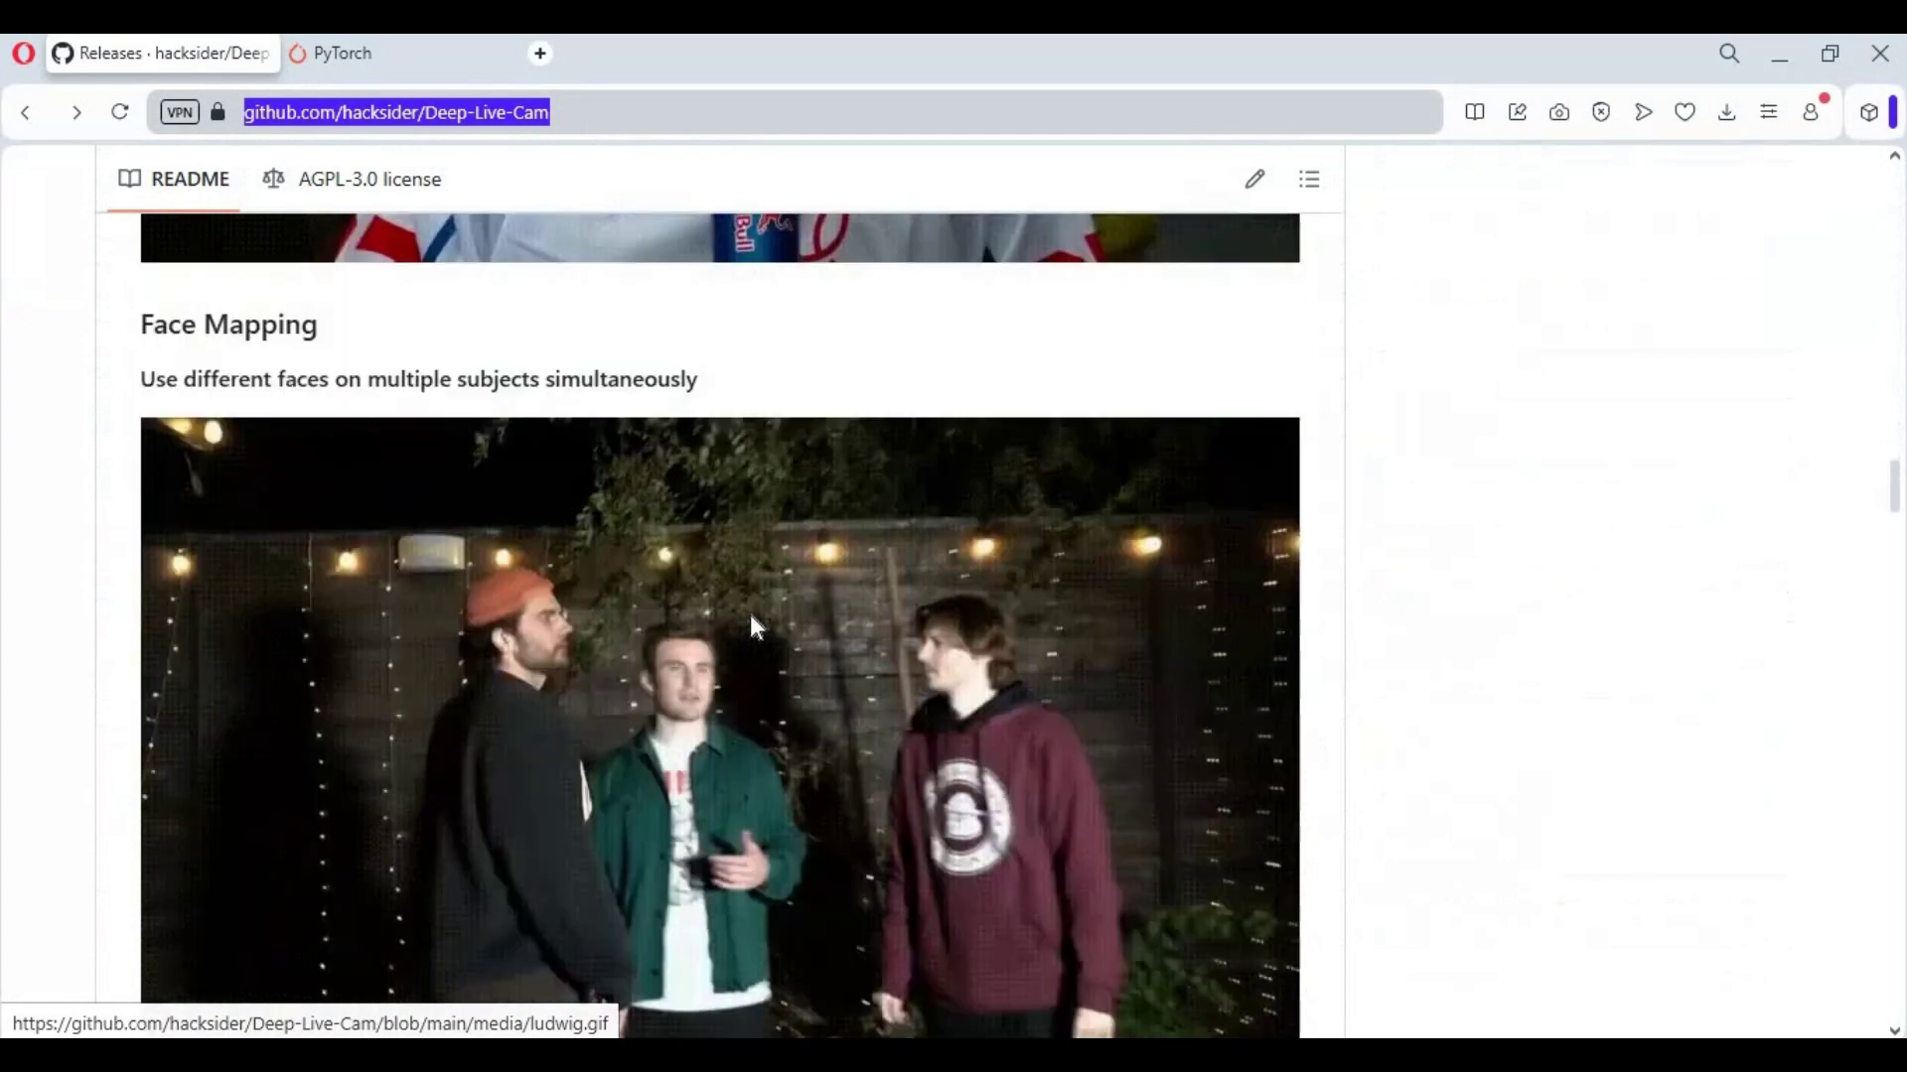
pyautogui.scroll(-16, 747, 621)
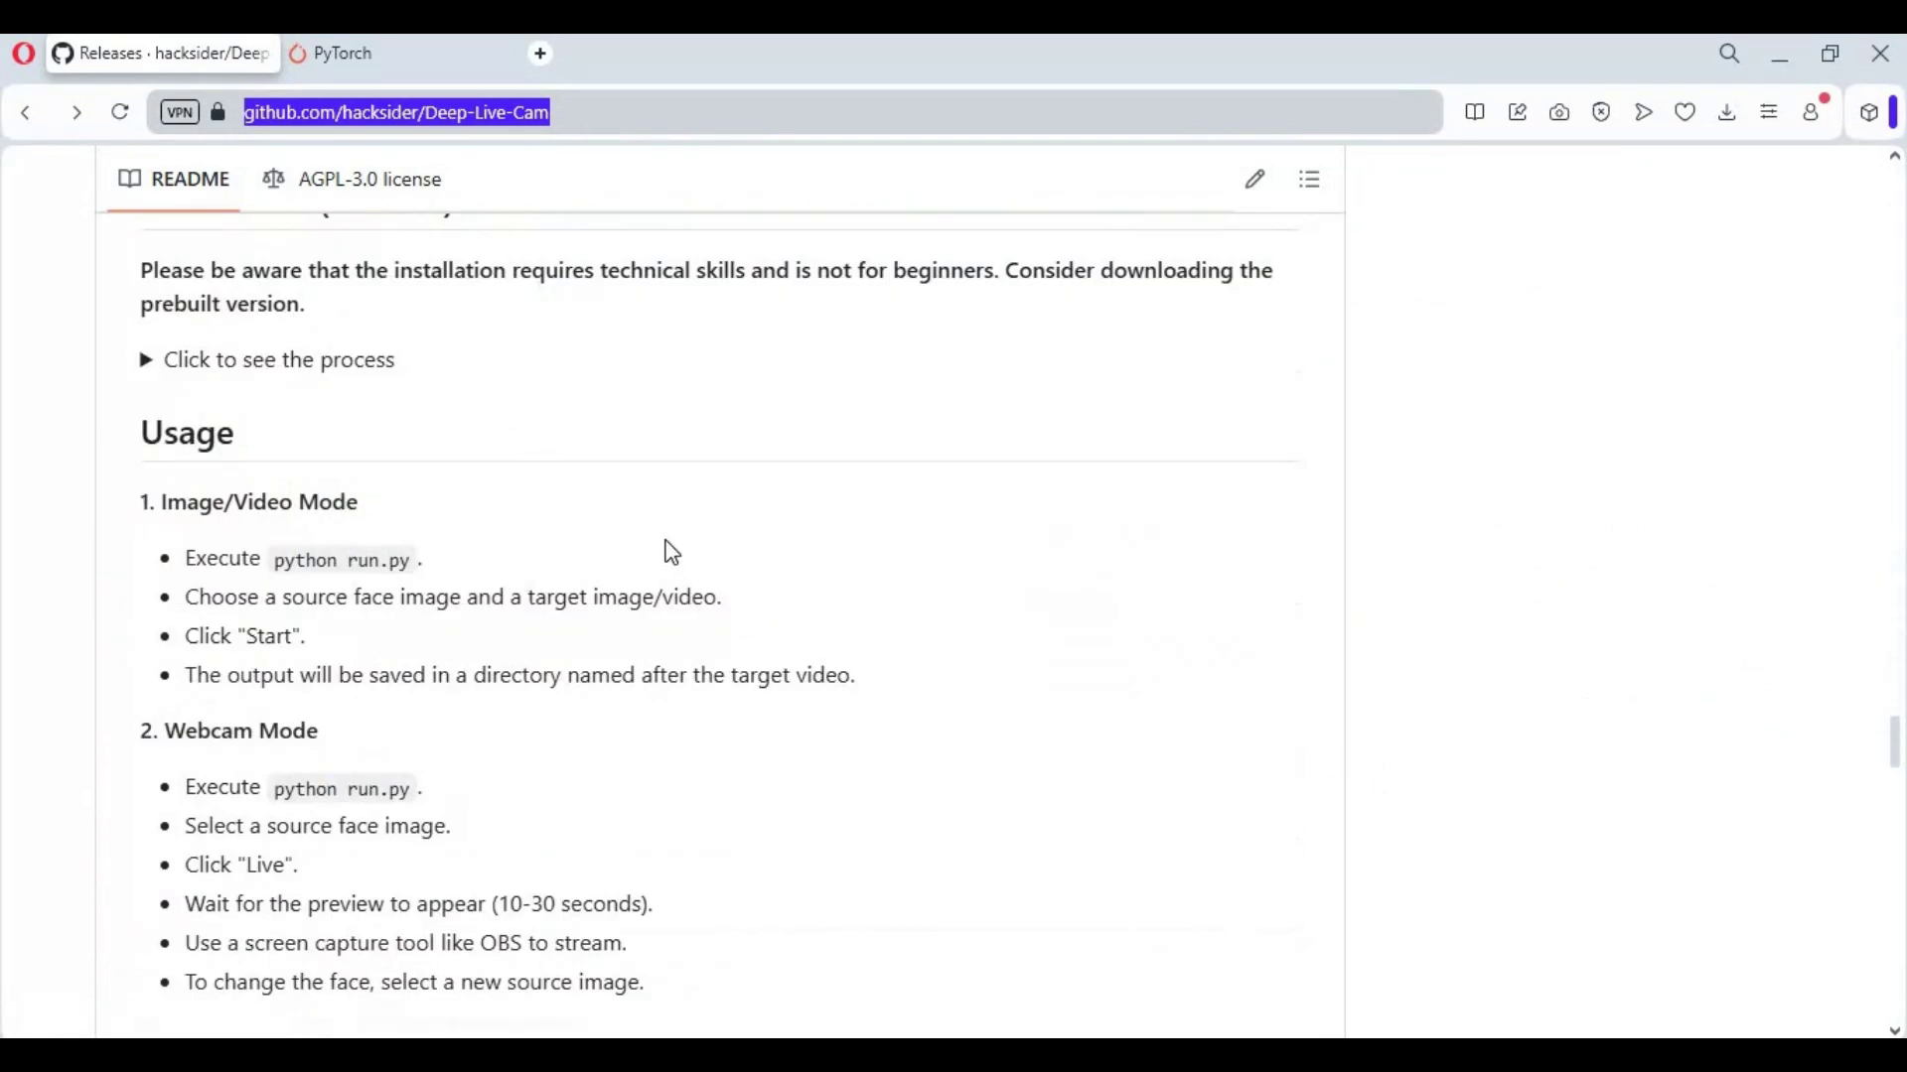
pyautogui.scroll(-10, 668, 551)
pyautogui.scroll(1, 676, 556)
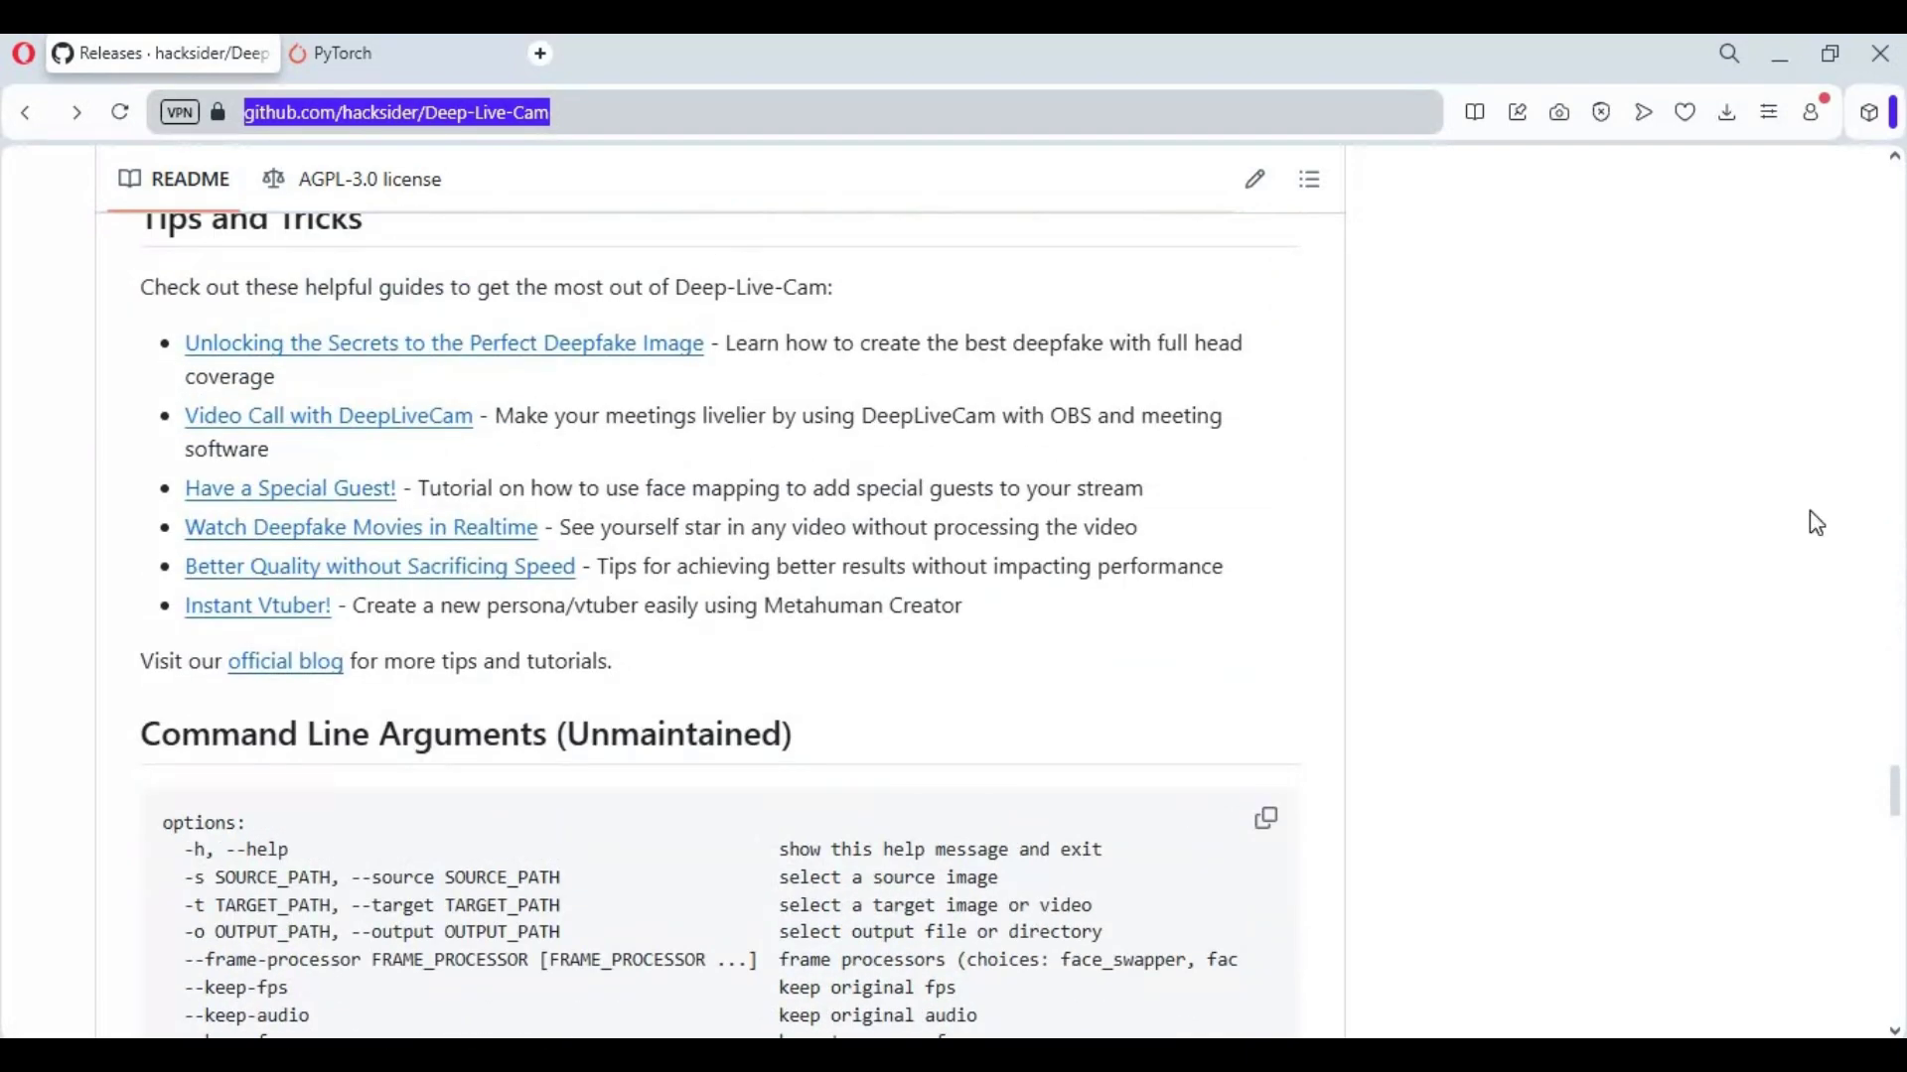
pyautogui.scroll(-10, 1380, 646)
pyautogui.scroll(-8, 1382, 631)
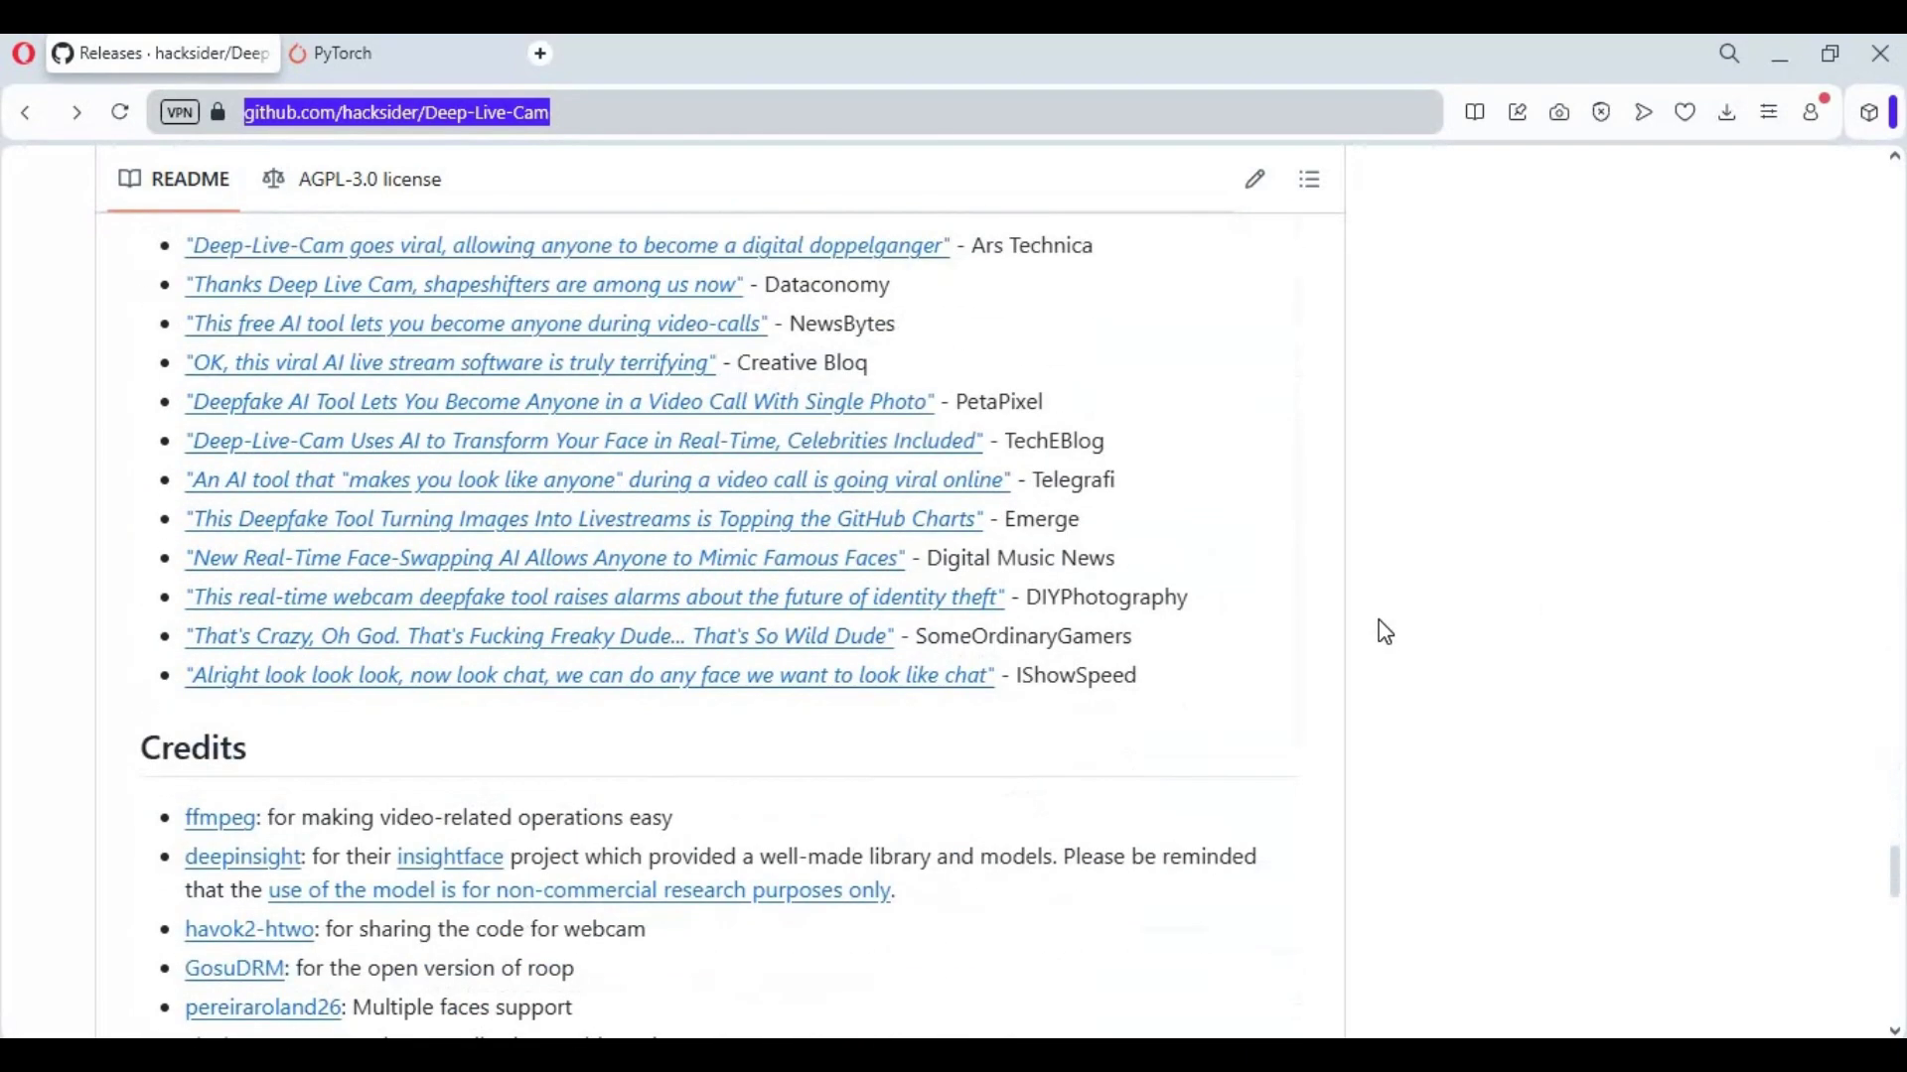
pyautogui.scroll(-15, 1382, 623)
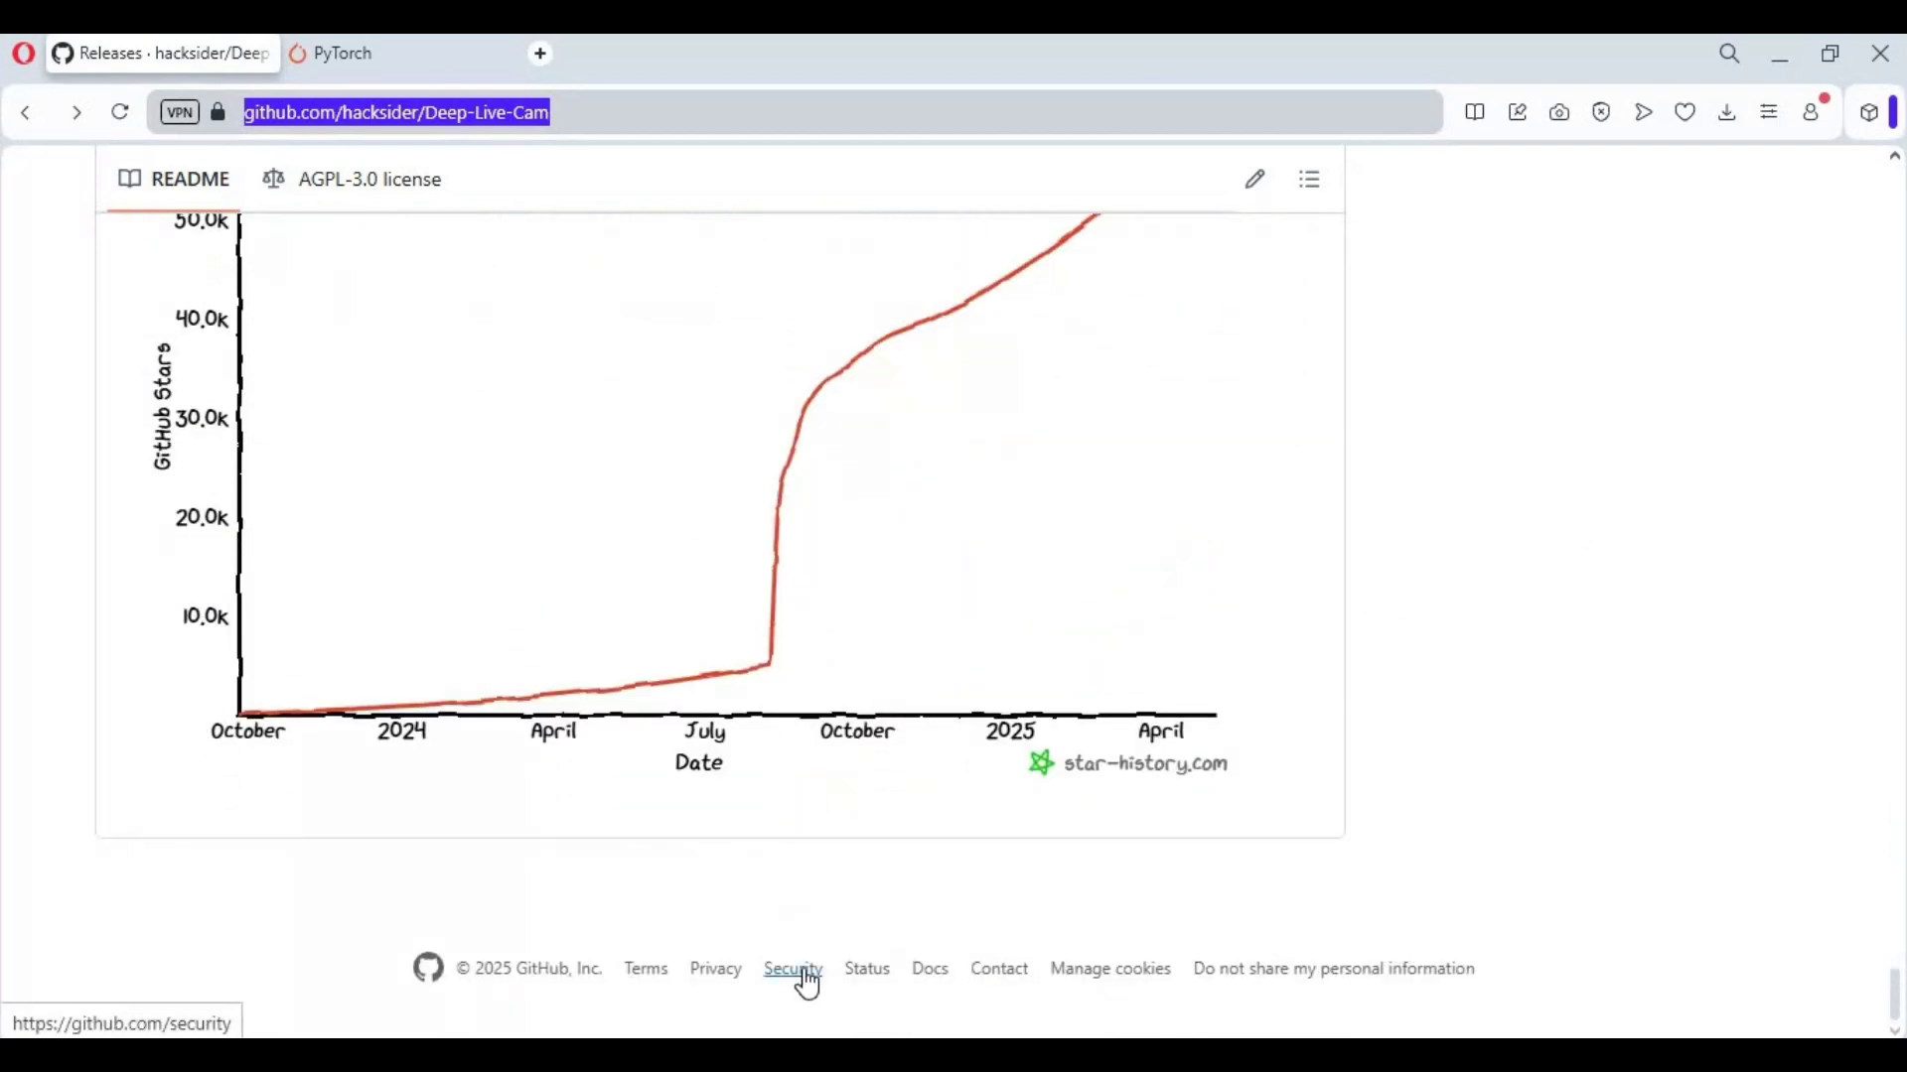
# - Switch to Command Prompt, launch Deep-Live-Cam with python run.py and bring its window to the front
pyautogui.hotkey('alt', 'Tab')
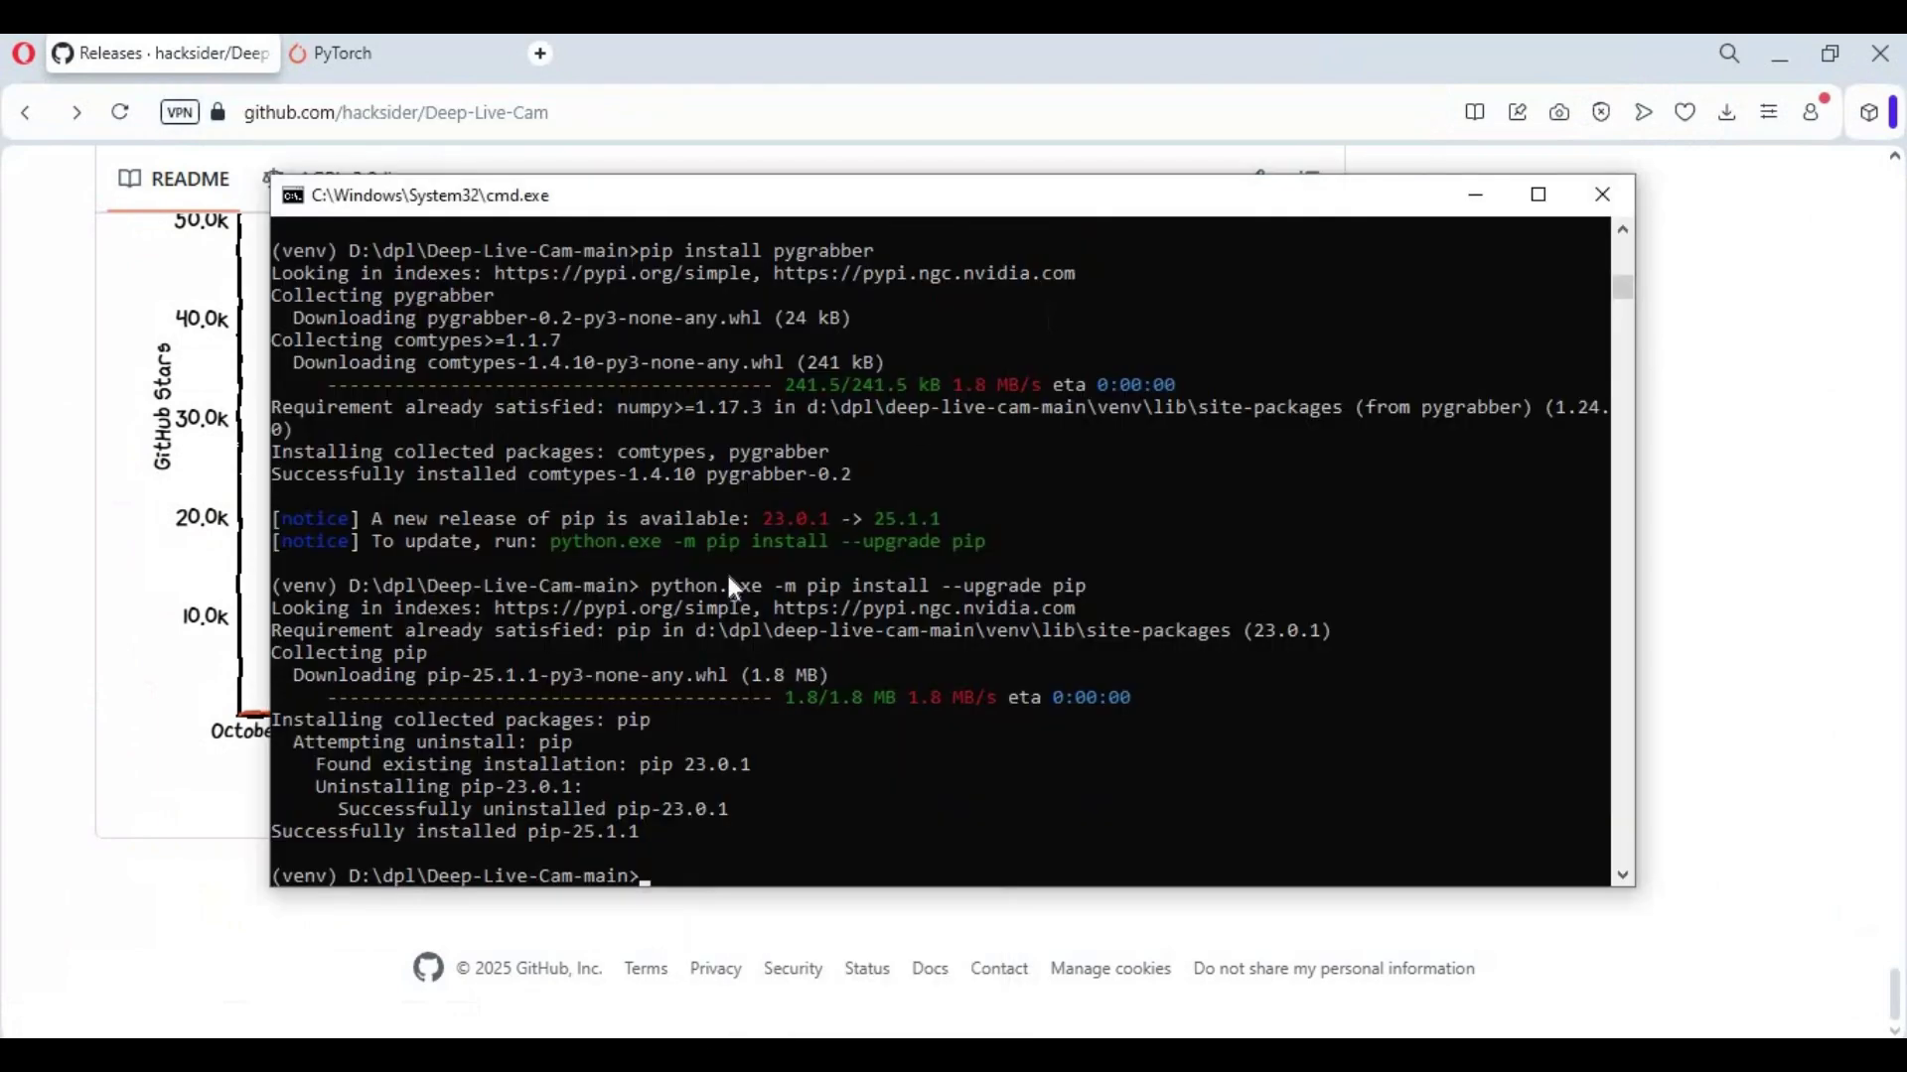
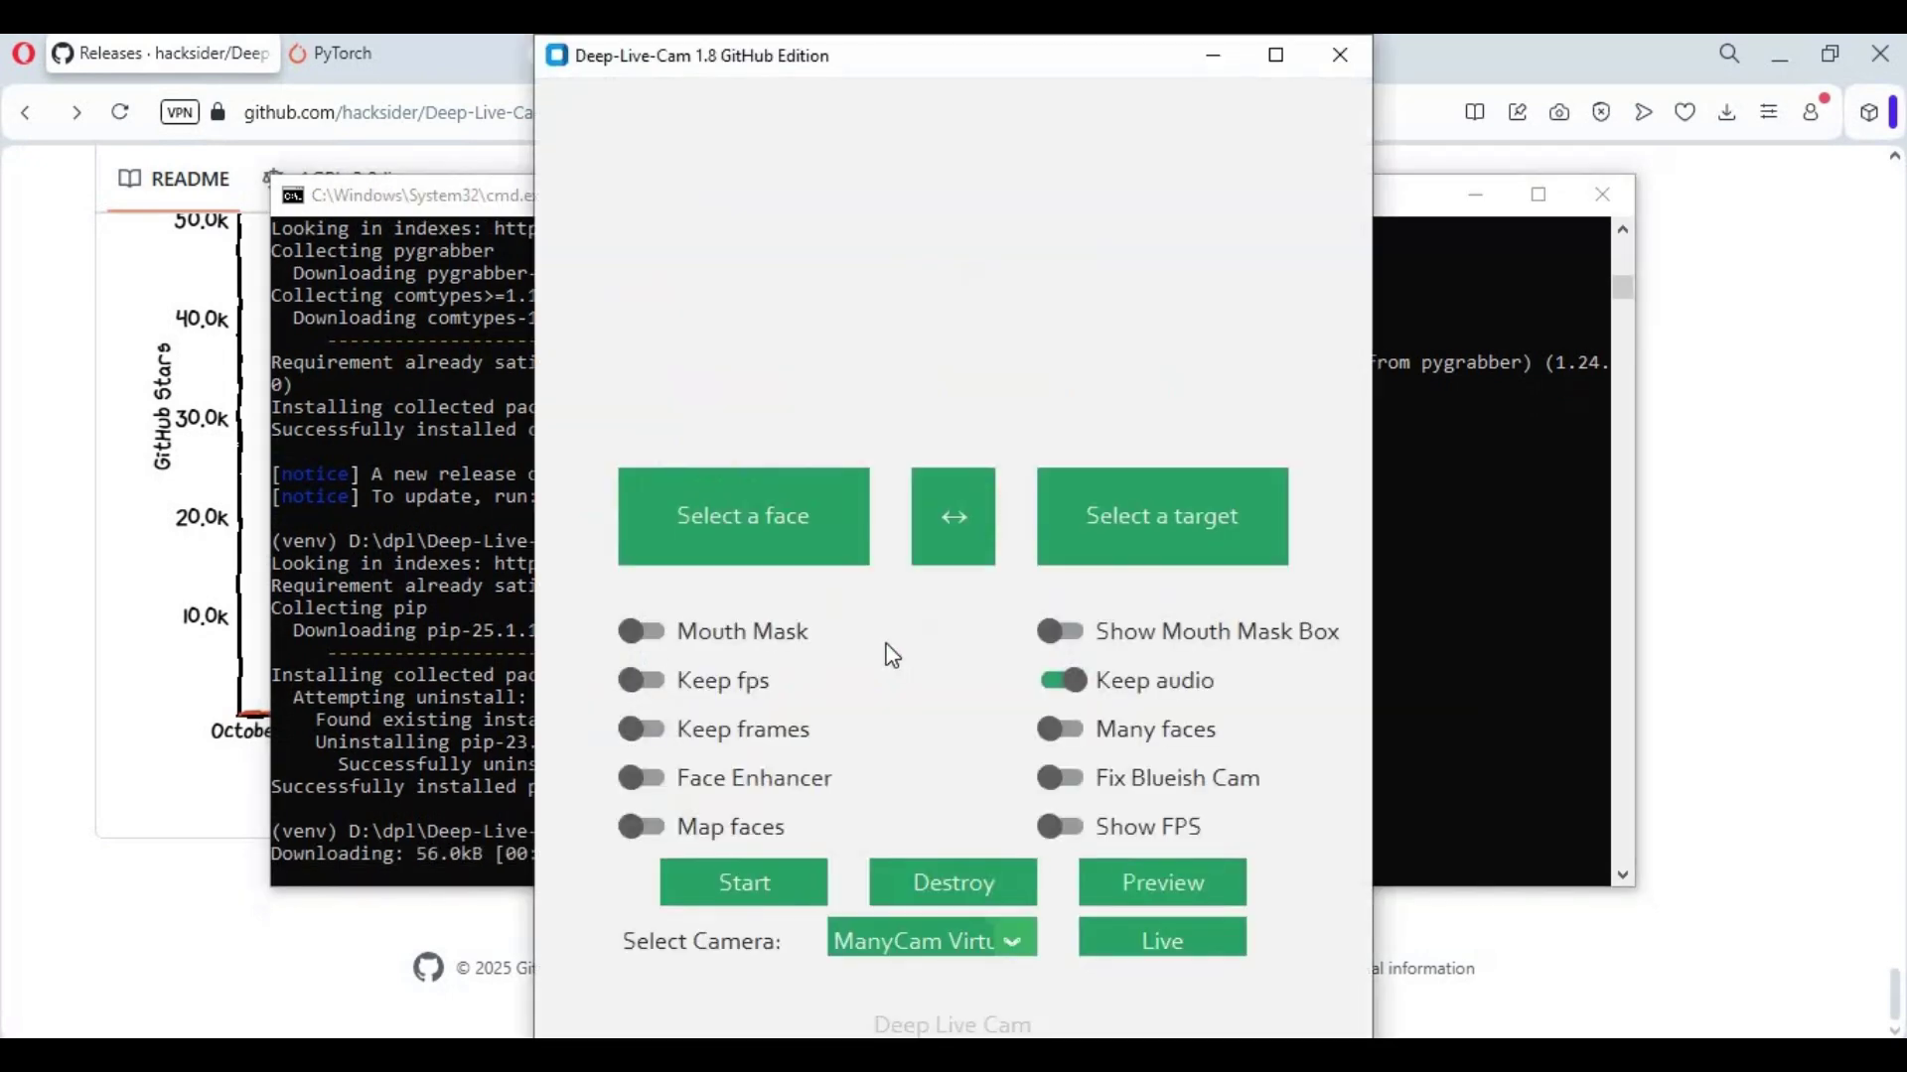
pyautogui.click(1214, 58)
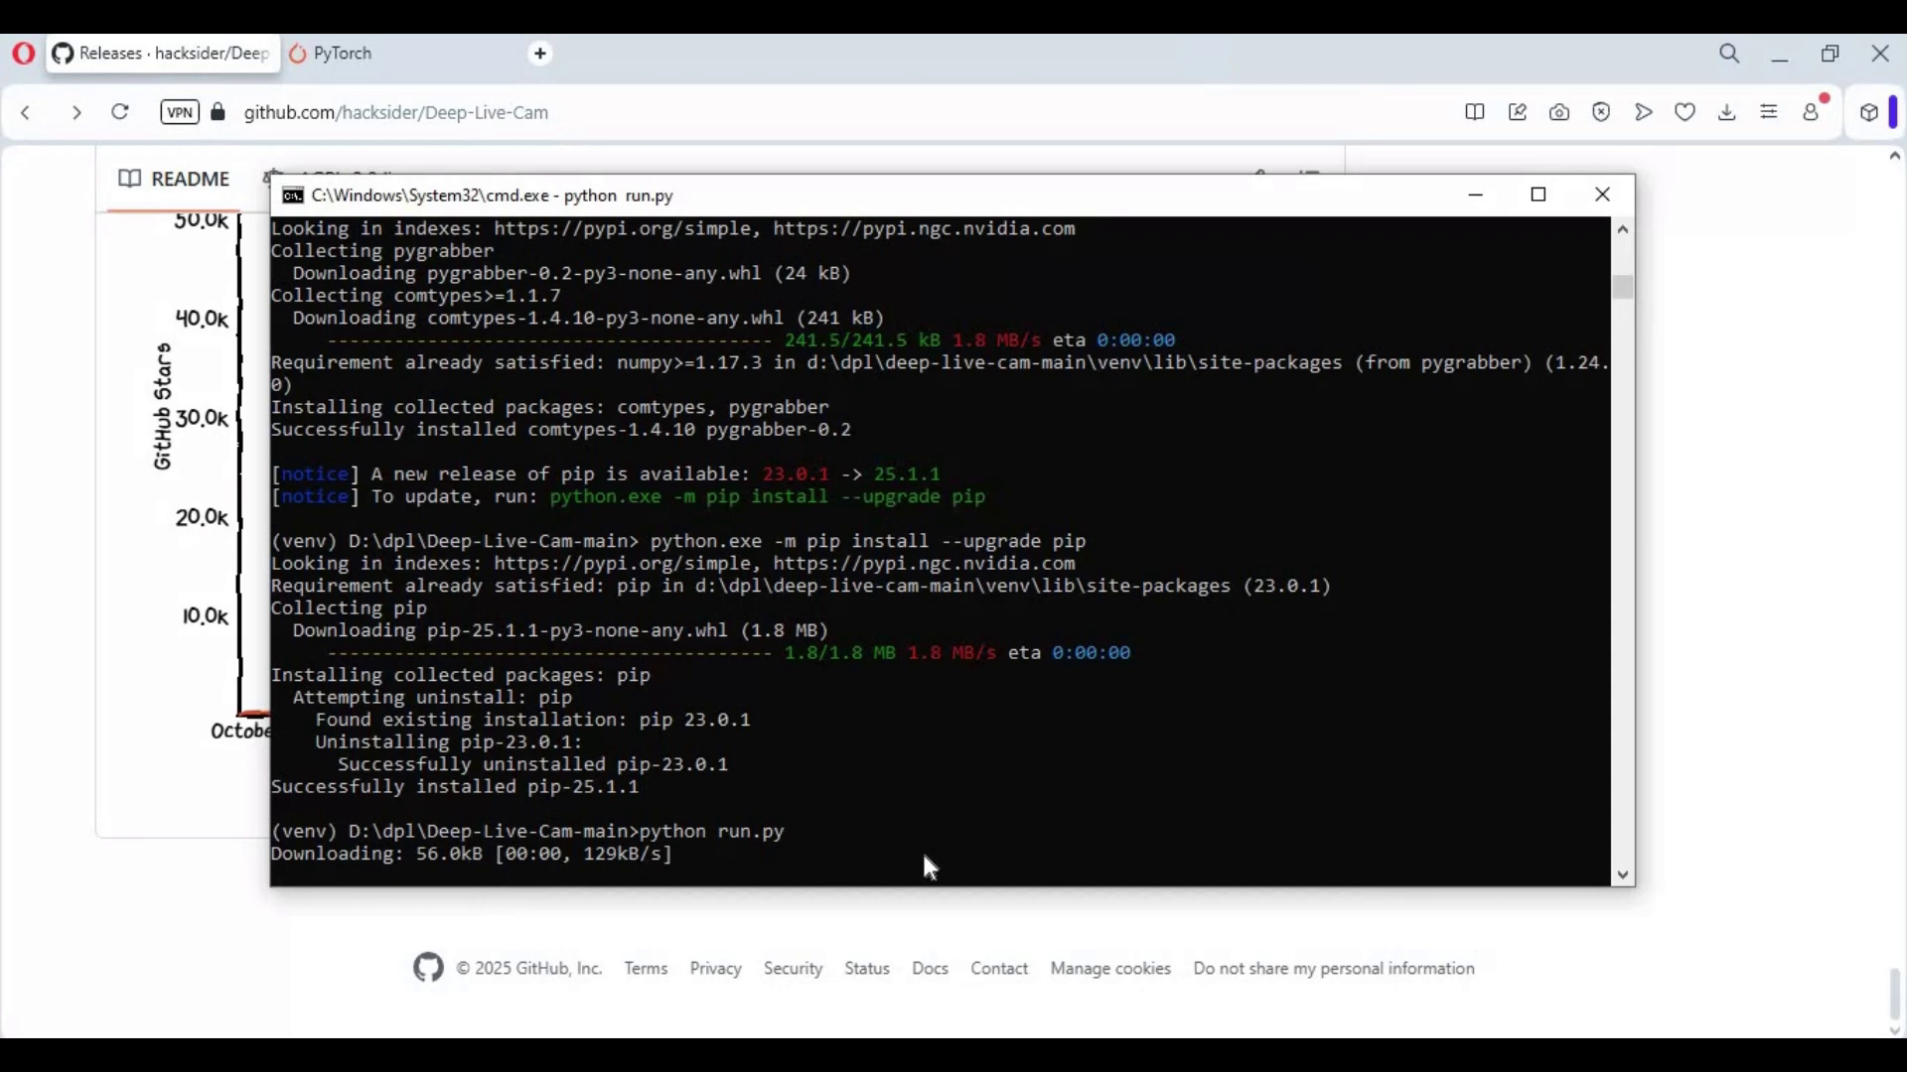
pyautogui.scroll(-1, 928, 867)
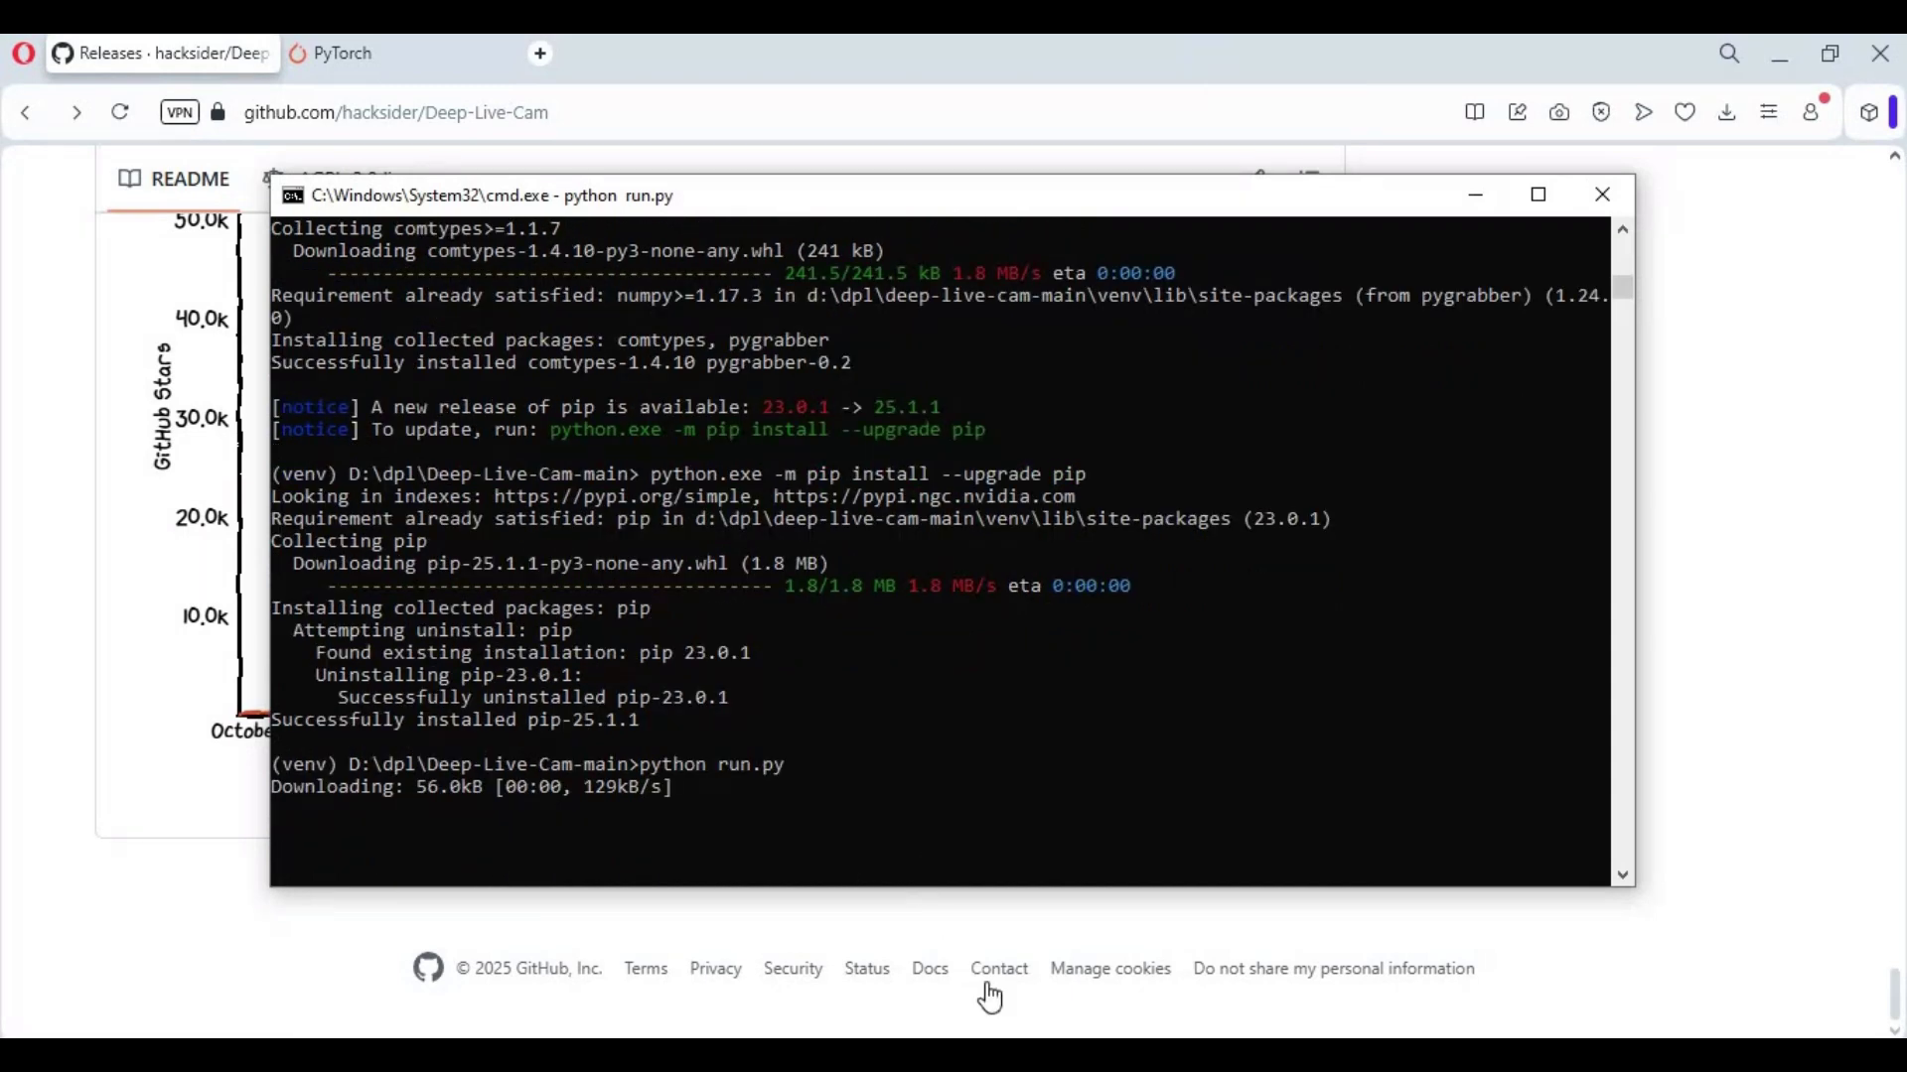
pyautogui.click(968, 1054)
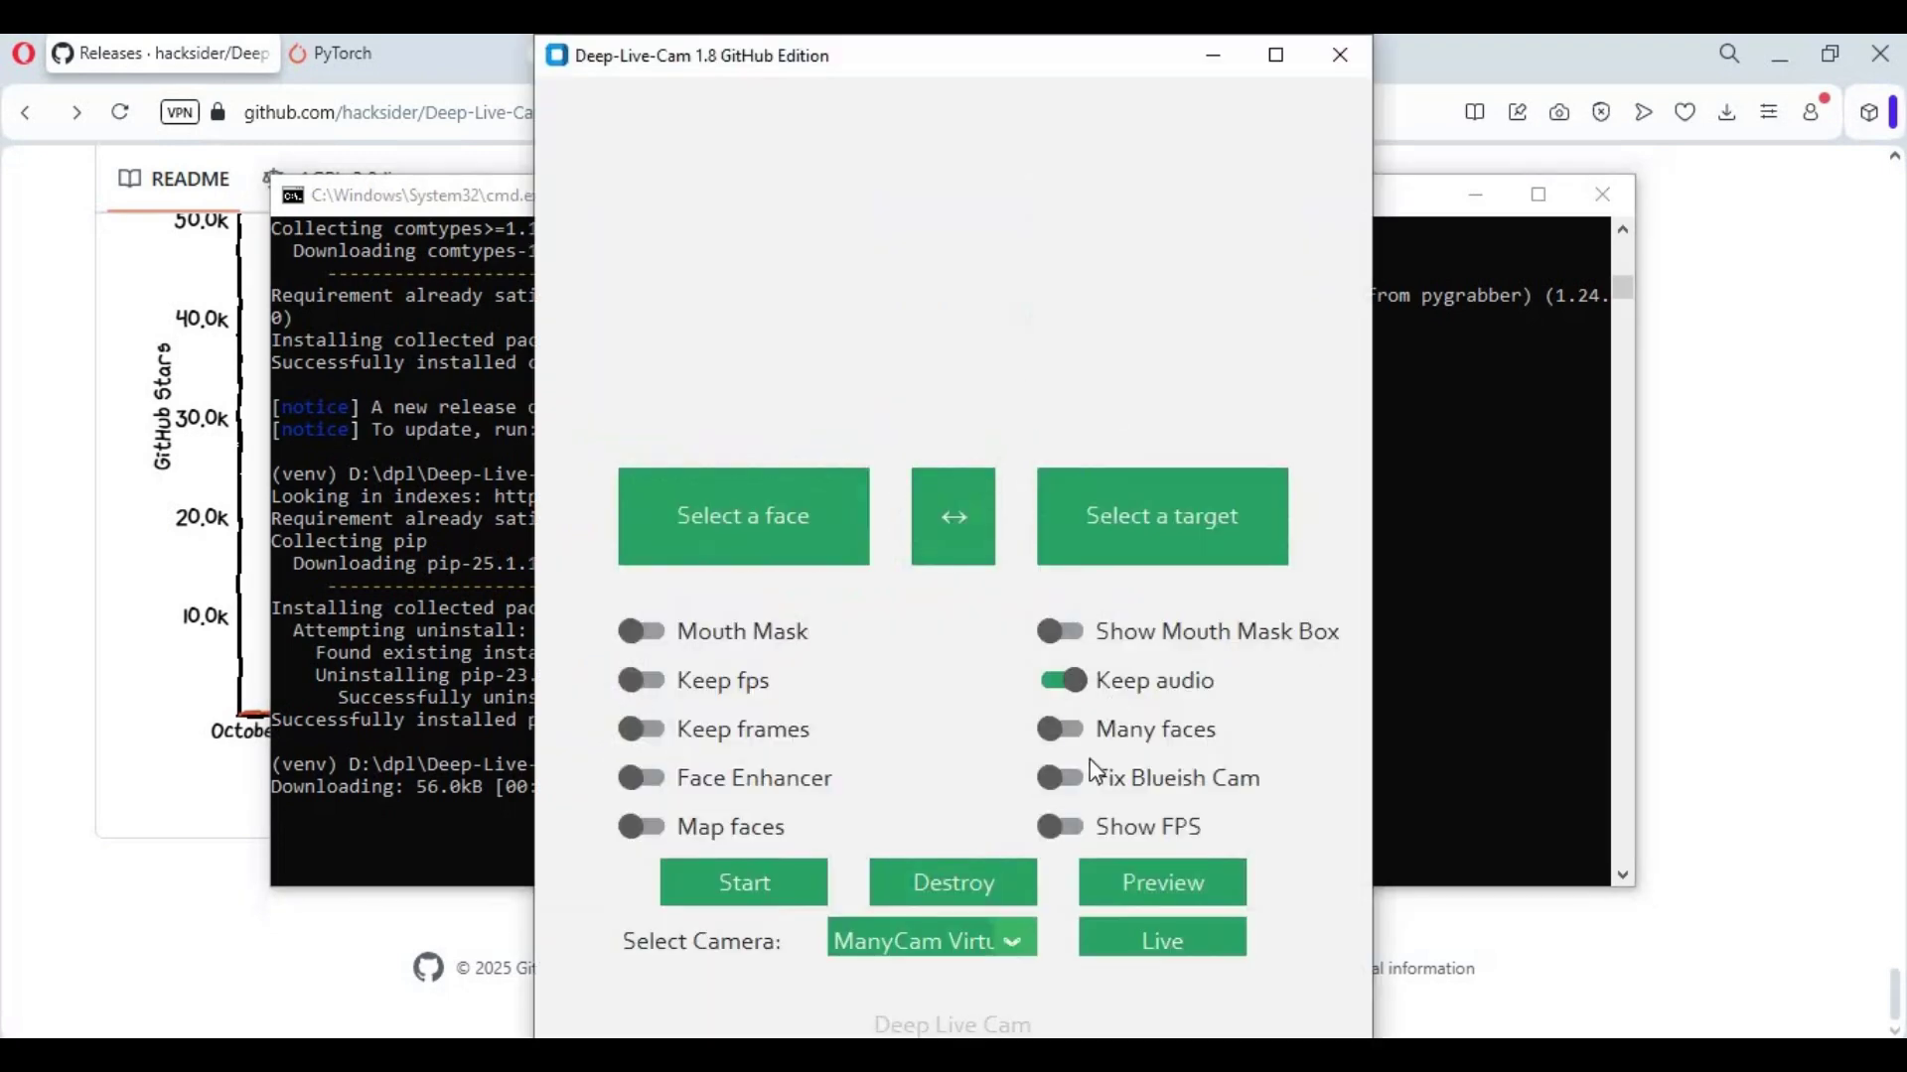
# - Load a woman's portrait photo as the source face and start the live camera preview
pyautogui.click(779, 515)
pyautogui.doubleClick(1022, 315)
pyautogui.click(1160, 933)
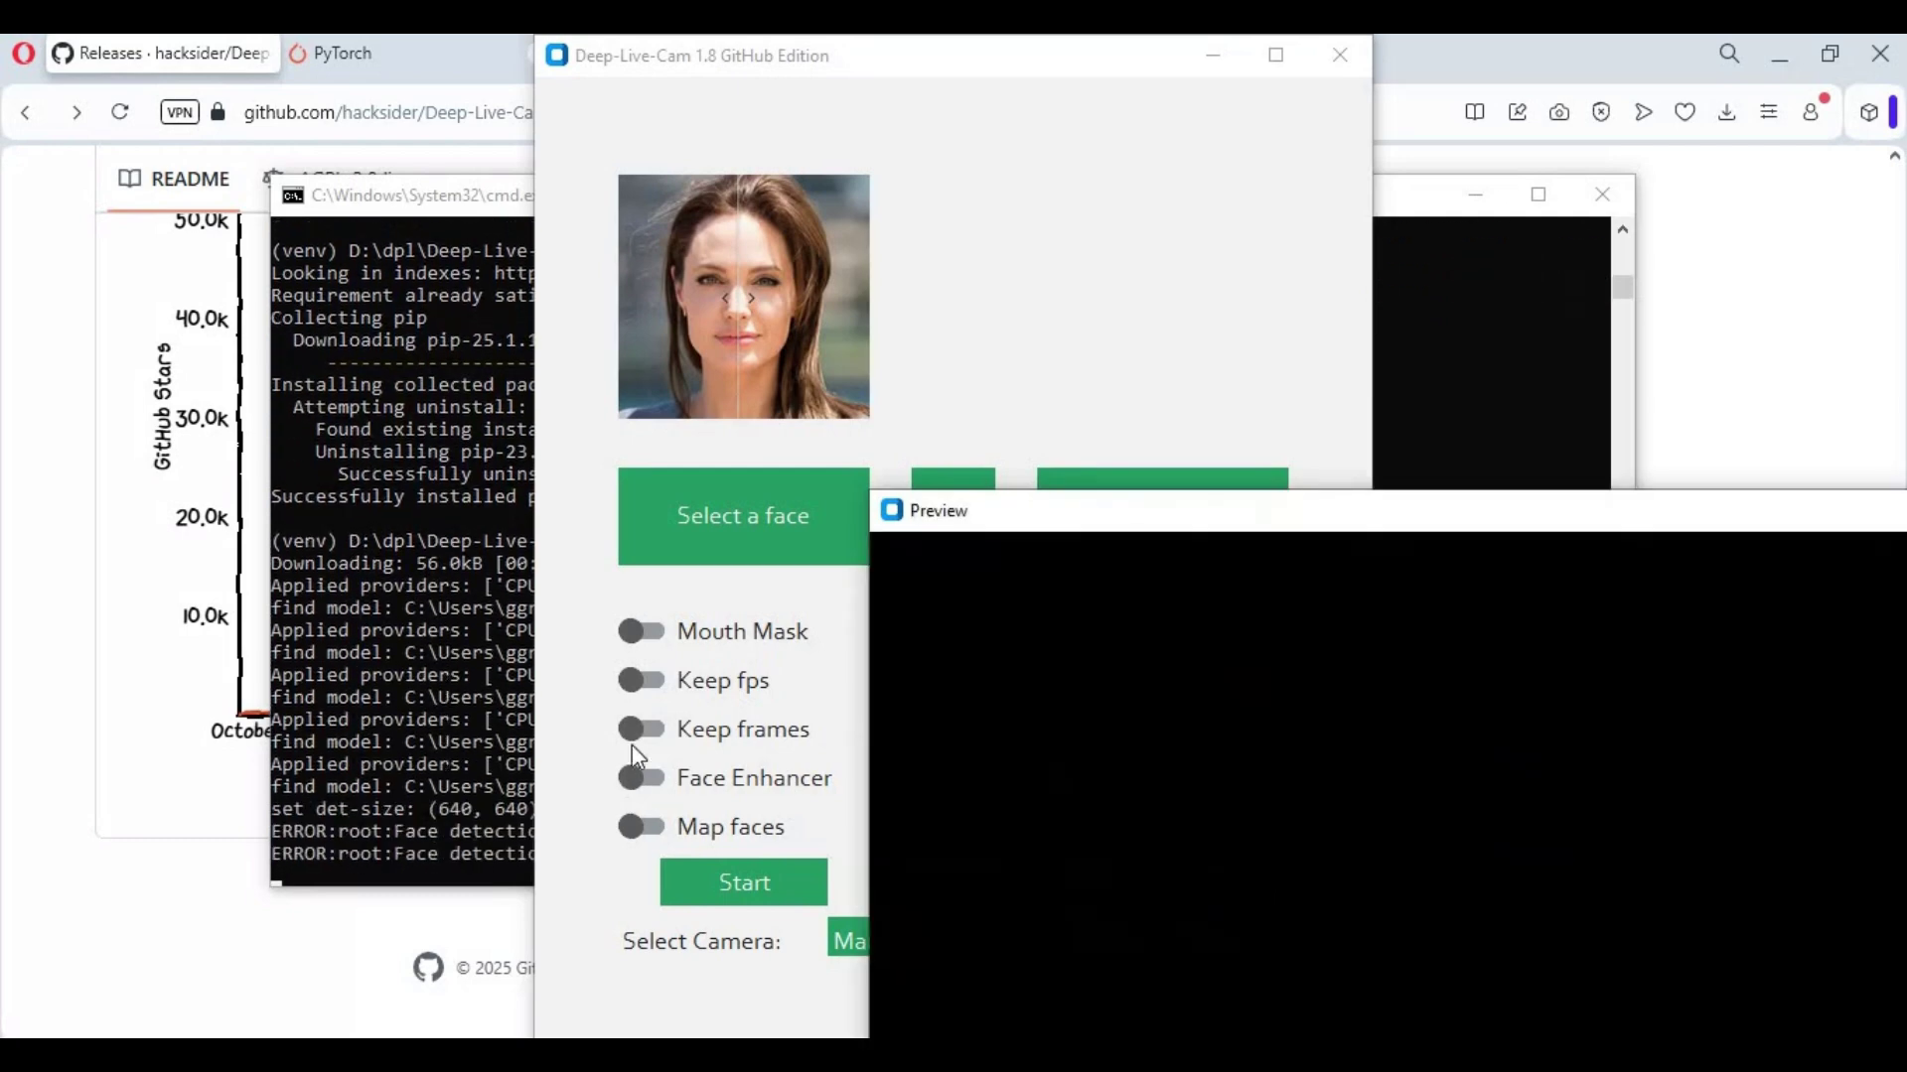
# - Check the face detection error lines in Command Prompt and stop the running program
pyautogui.click(521, 827)
pyautogui.moveTo(867, 825); pyautogui.dragTo(273, 809)
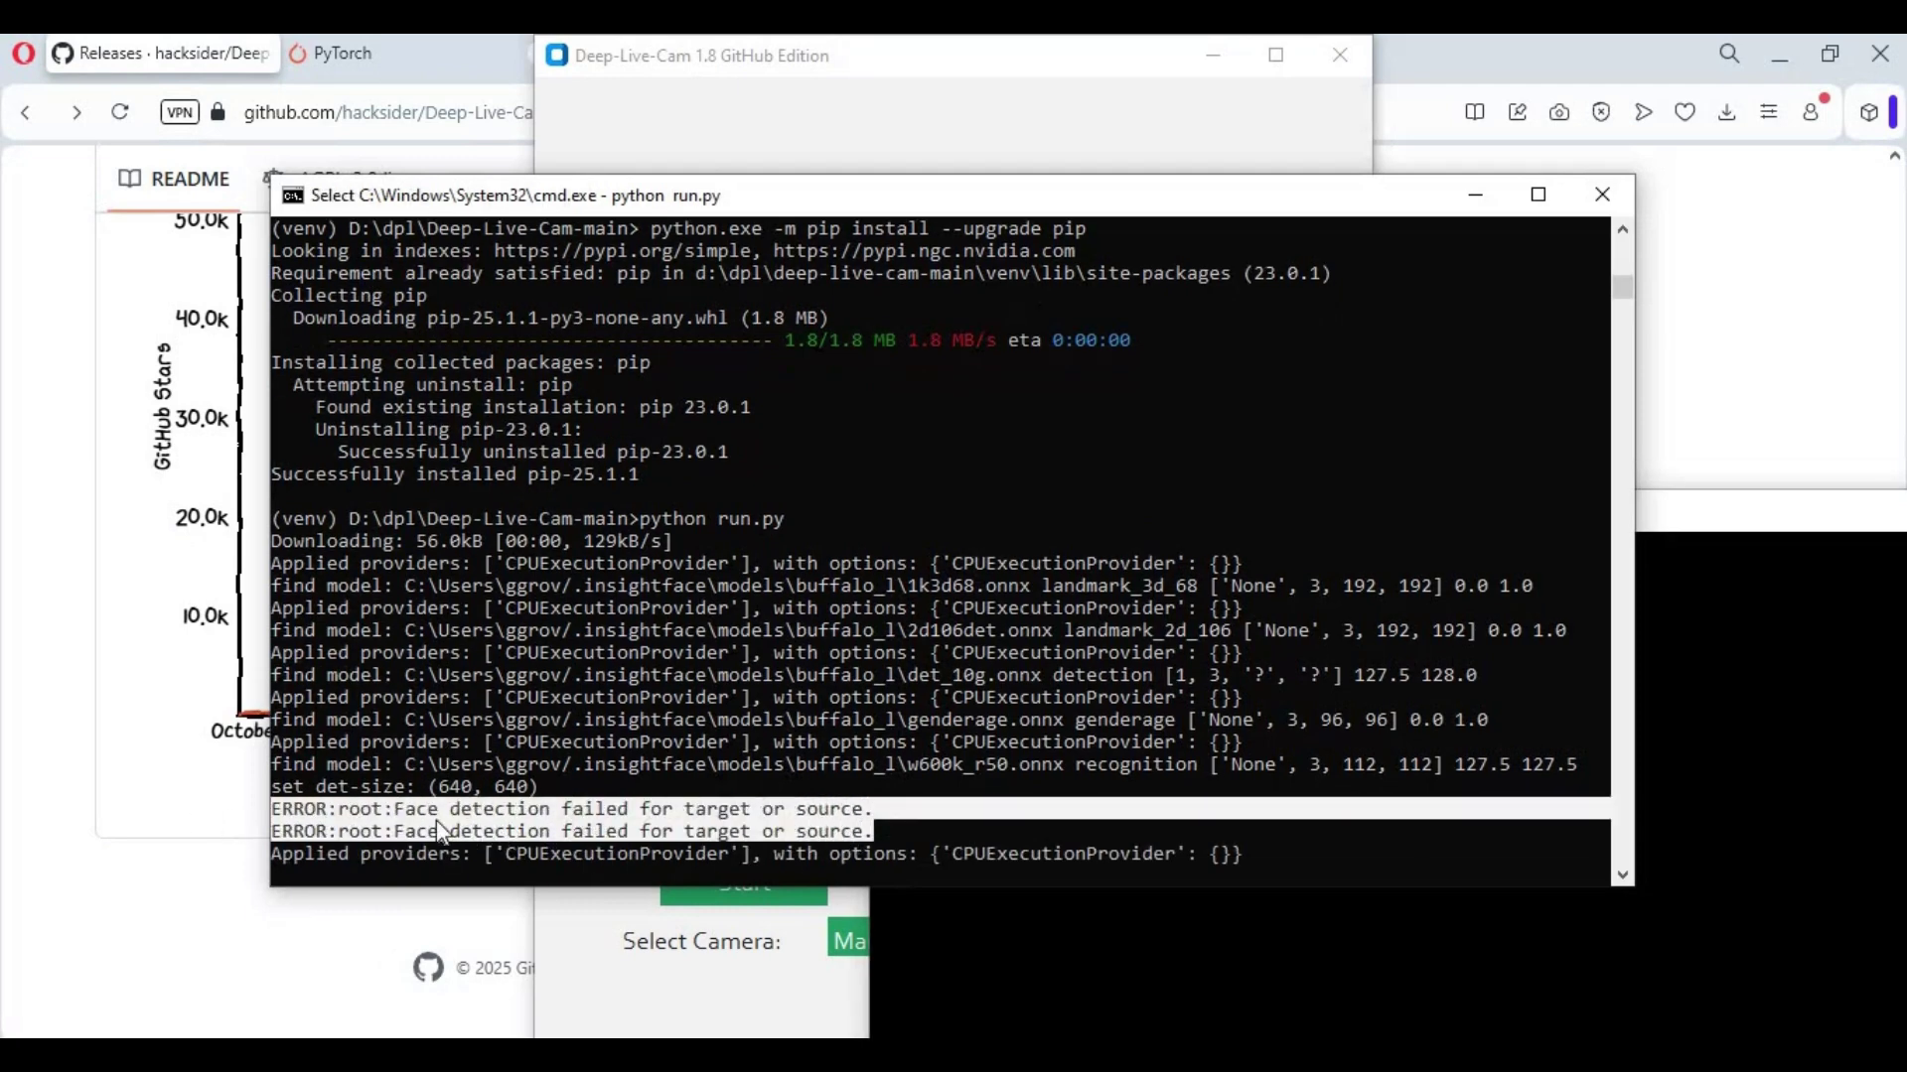
pyautogui.hotkey('ctrl', 'c')
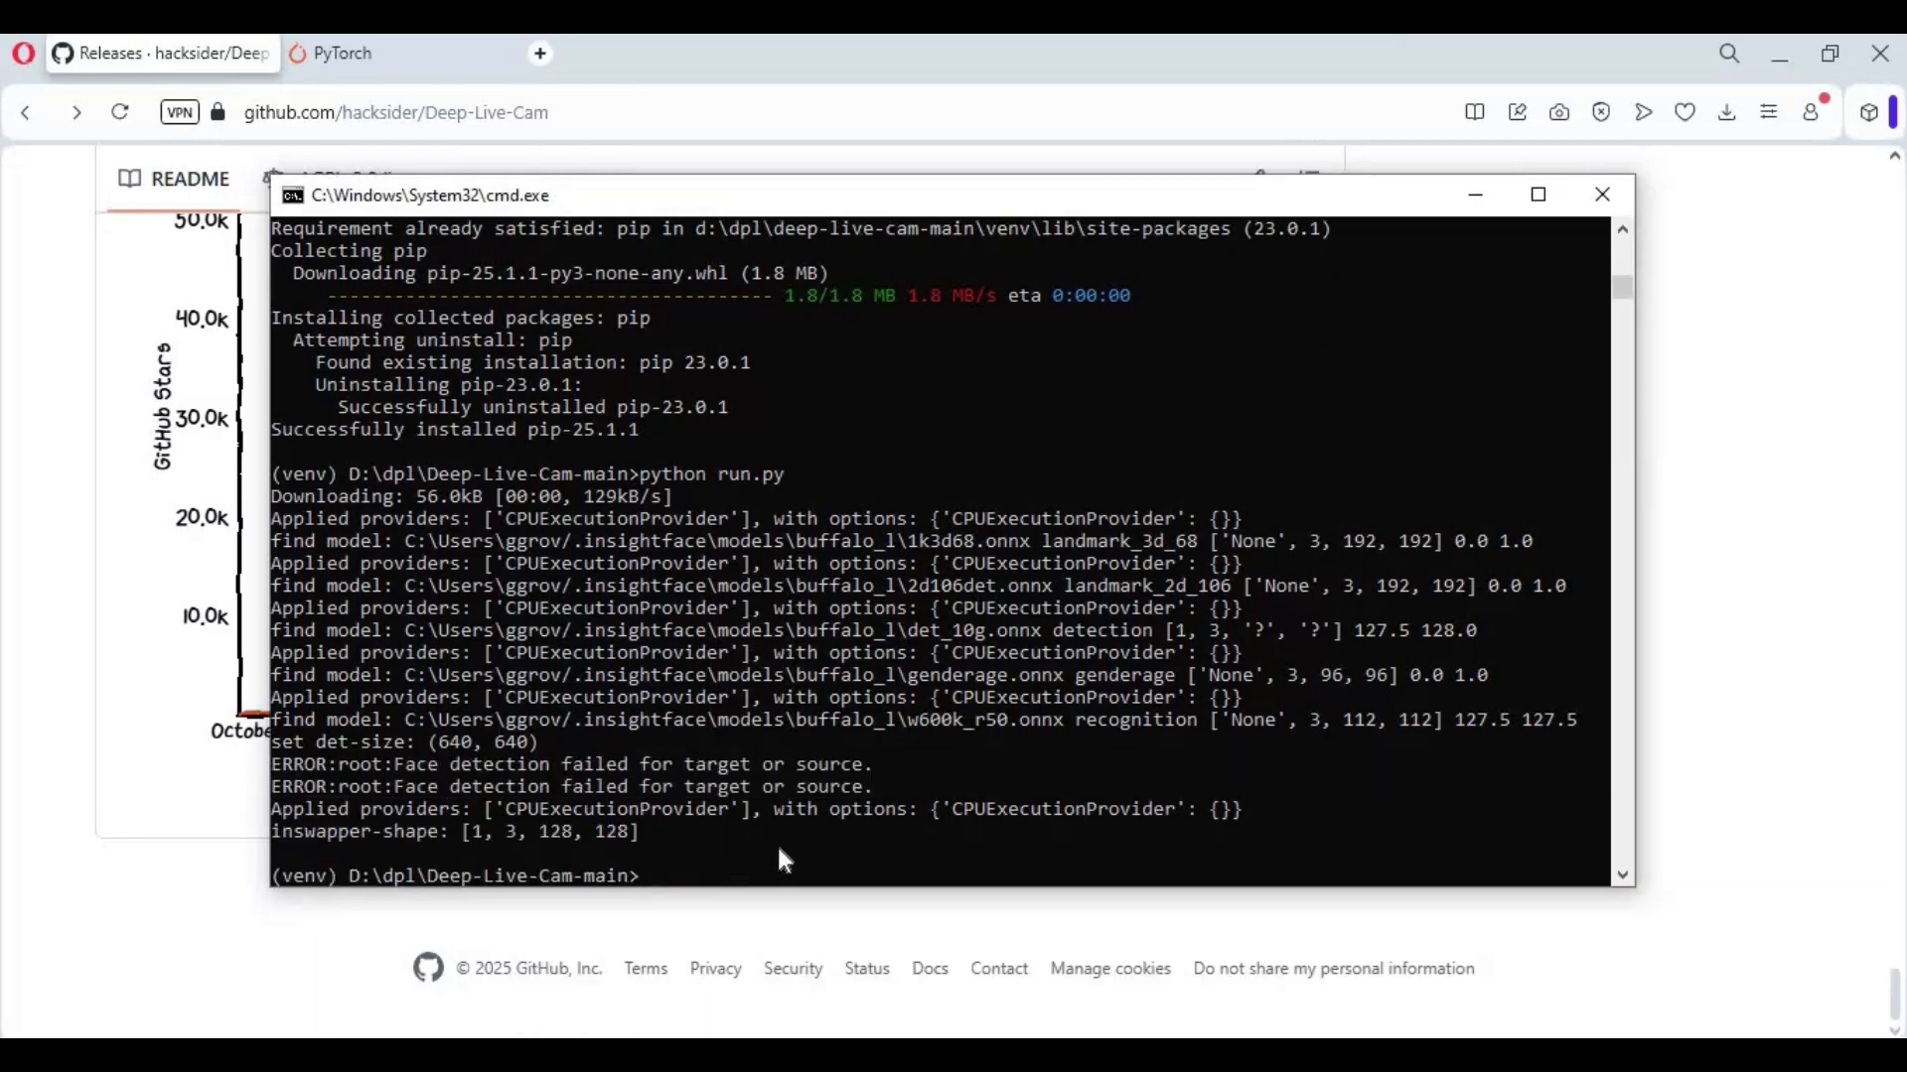
pyautogui.hotkey('ctrl', 'v')
pyautogui.moveTo(641, 878); pyautogui.dragTo(1341, 882)
pyautogui.click(1265, 836)
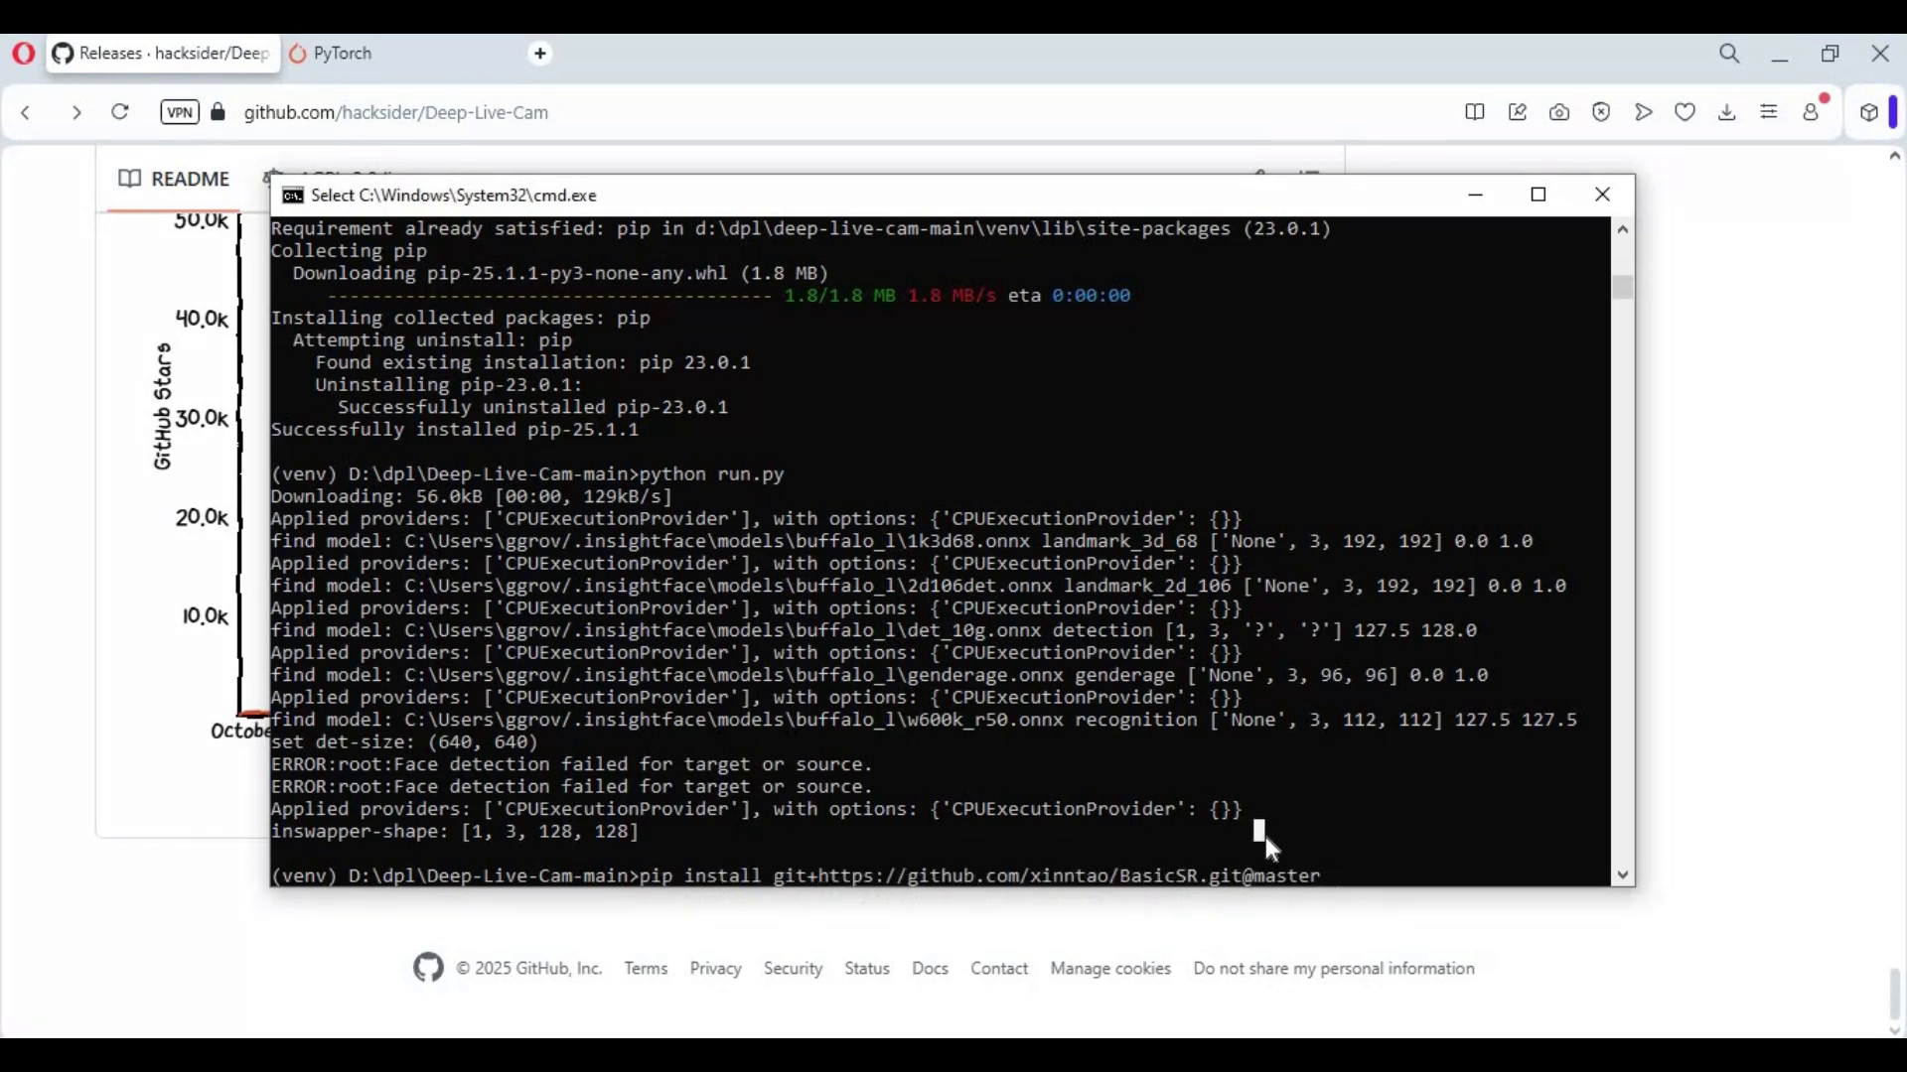
pyautogui.rightClick(1263, 831)
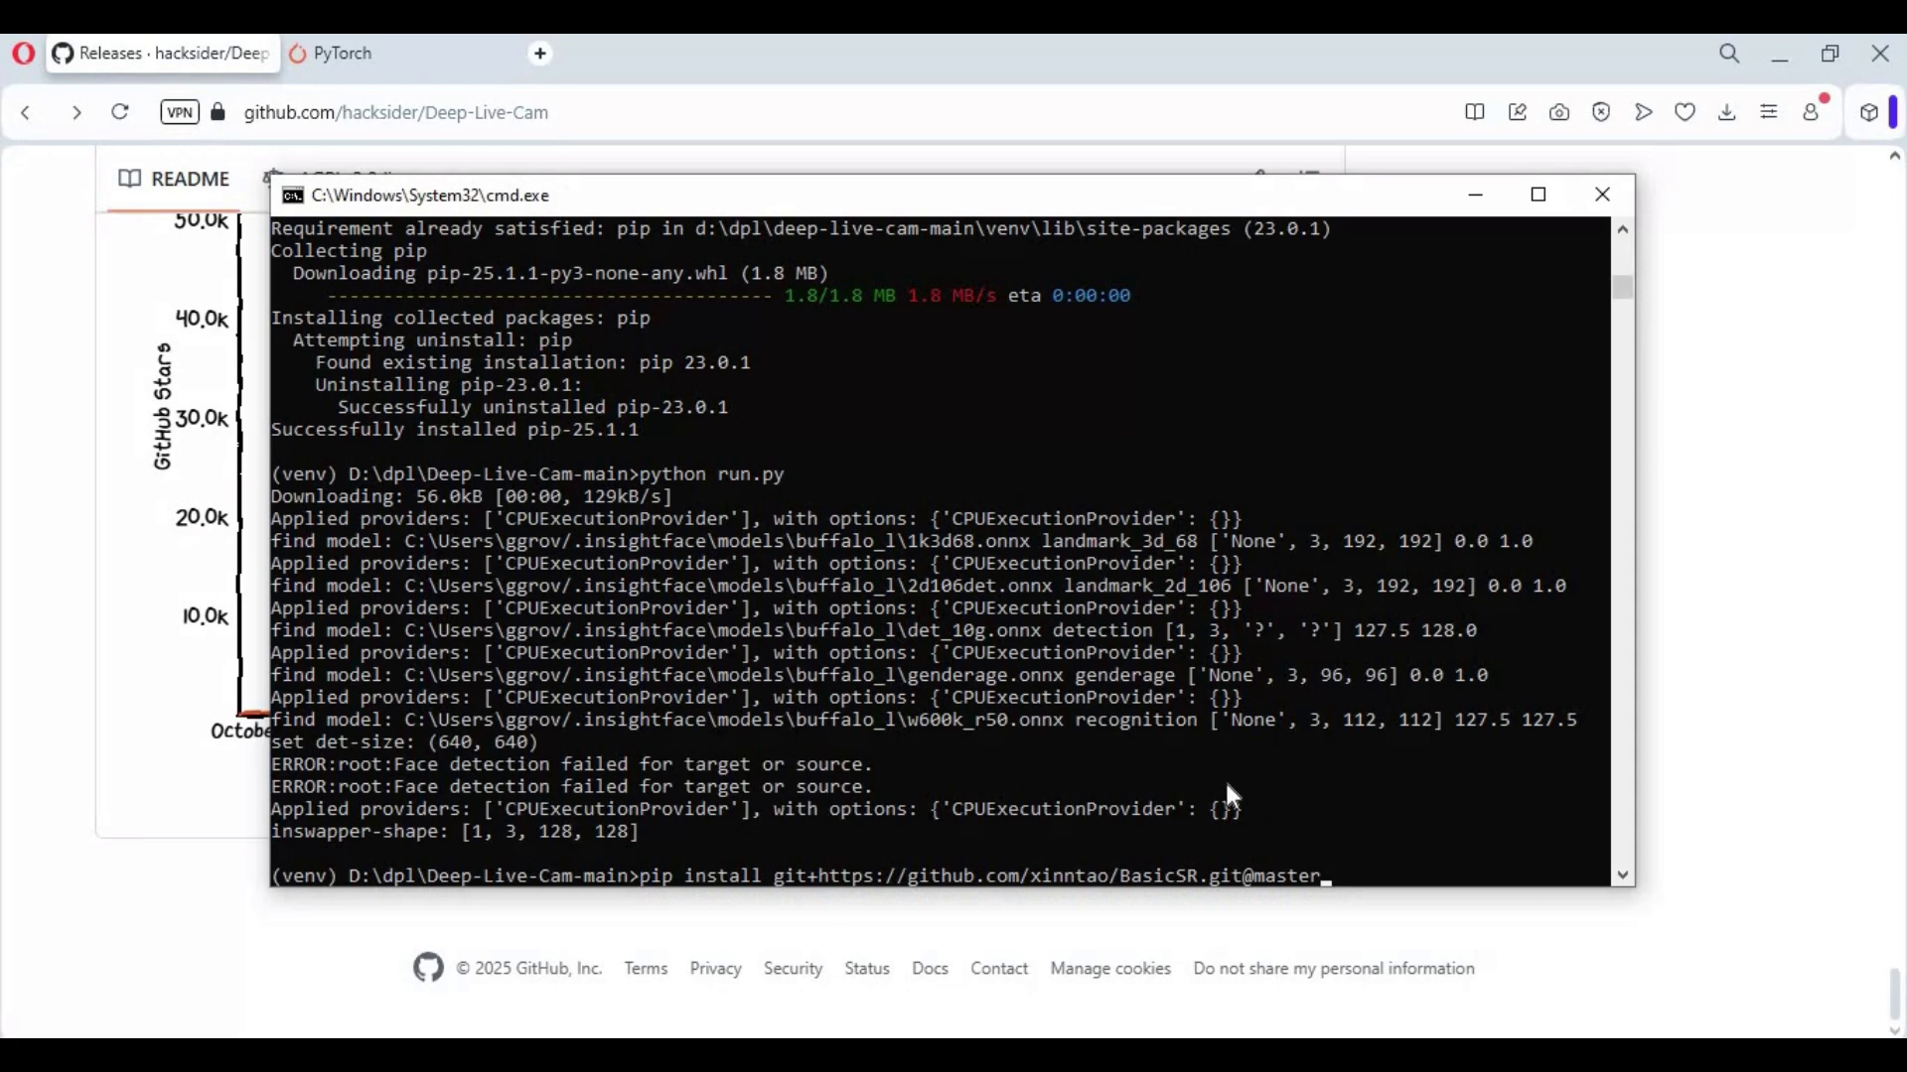
pyautogui.scroll(-1, 1232, 794)
pyautogui.press('Return')
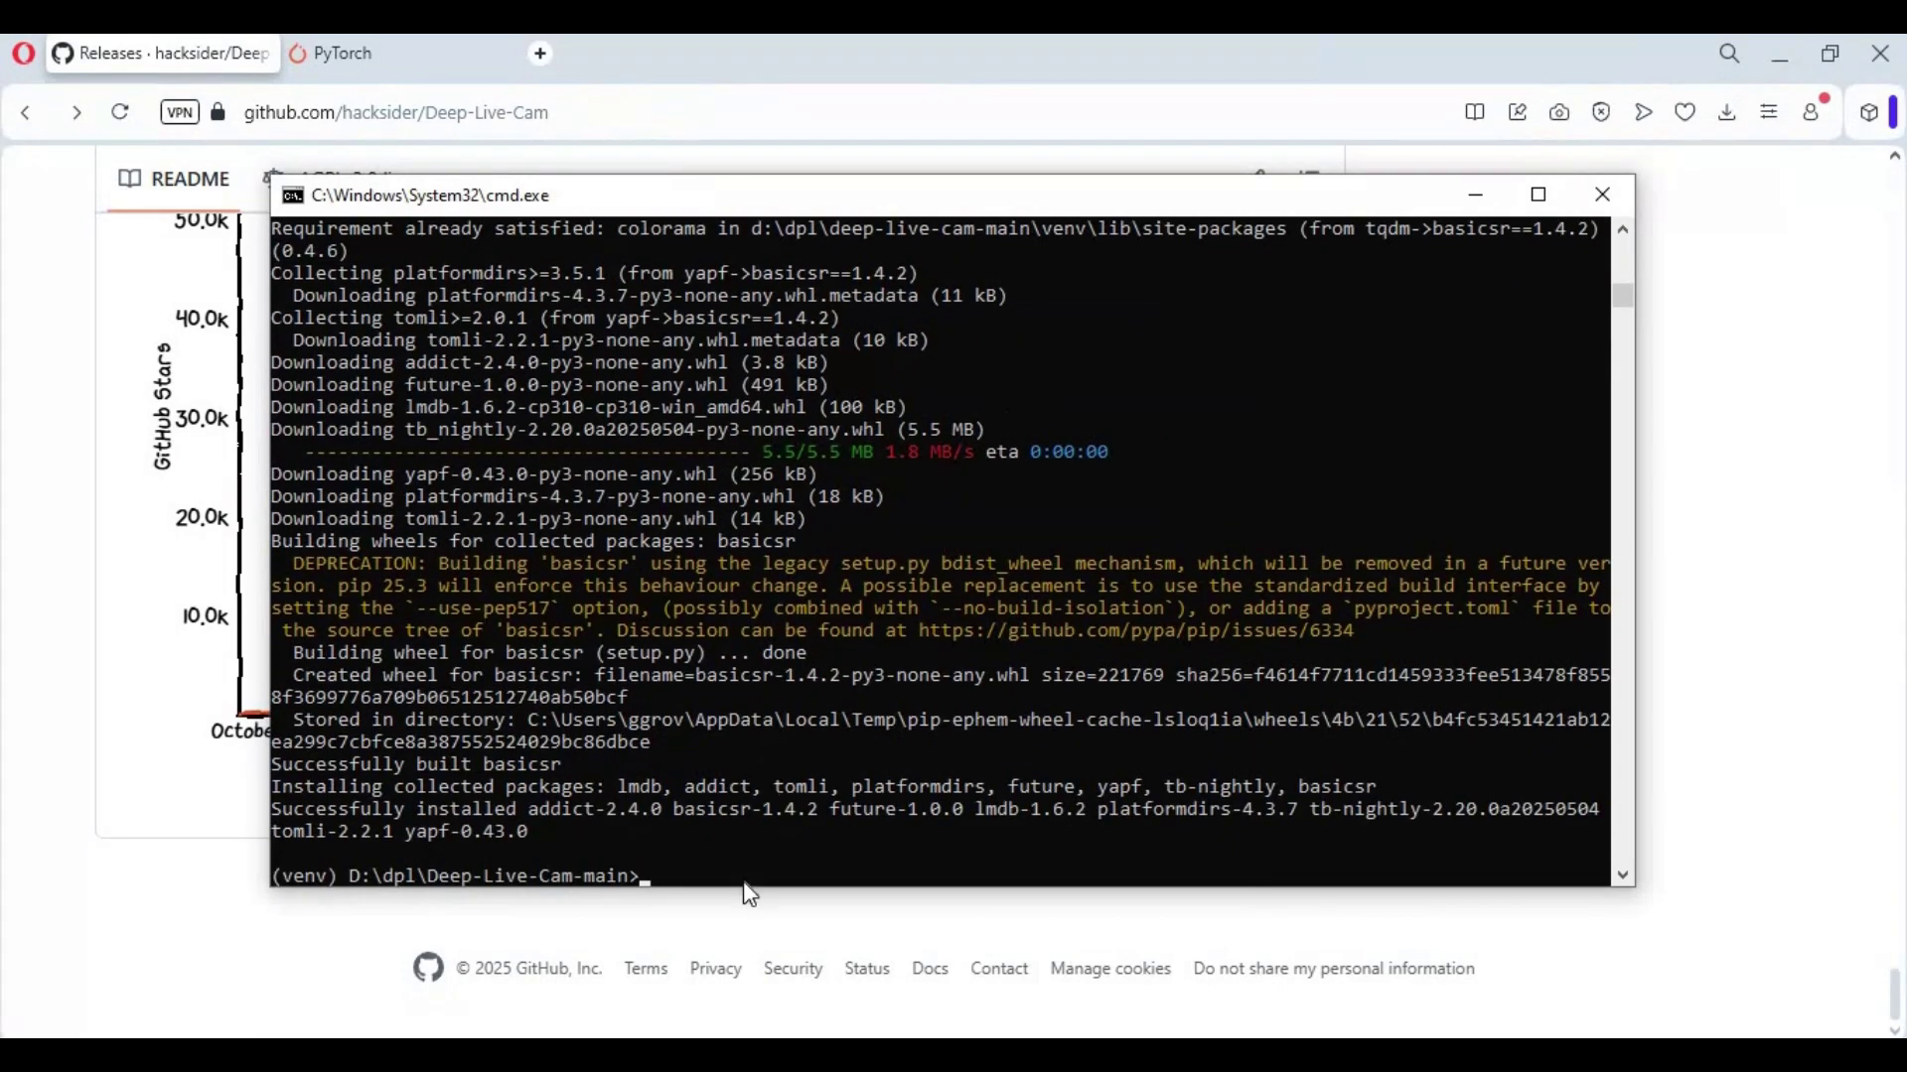
pyautogui.hotkey('ctrl', 'v')
pyautogui.moveTo(736, 883); pyautogui.dragTo(801, 813)
pyautogui.scroll(6, 802, 812)
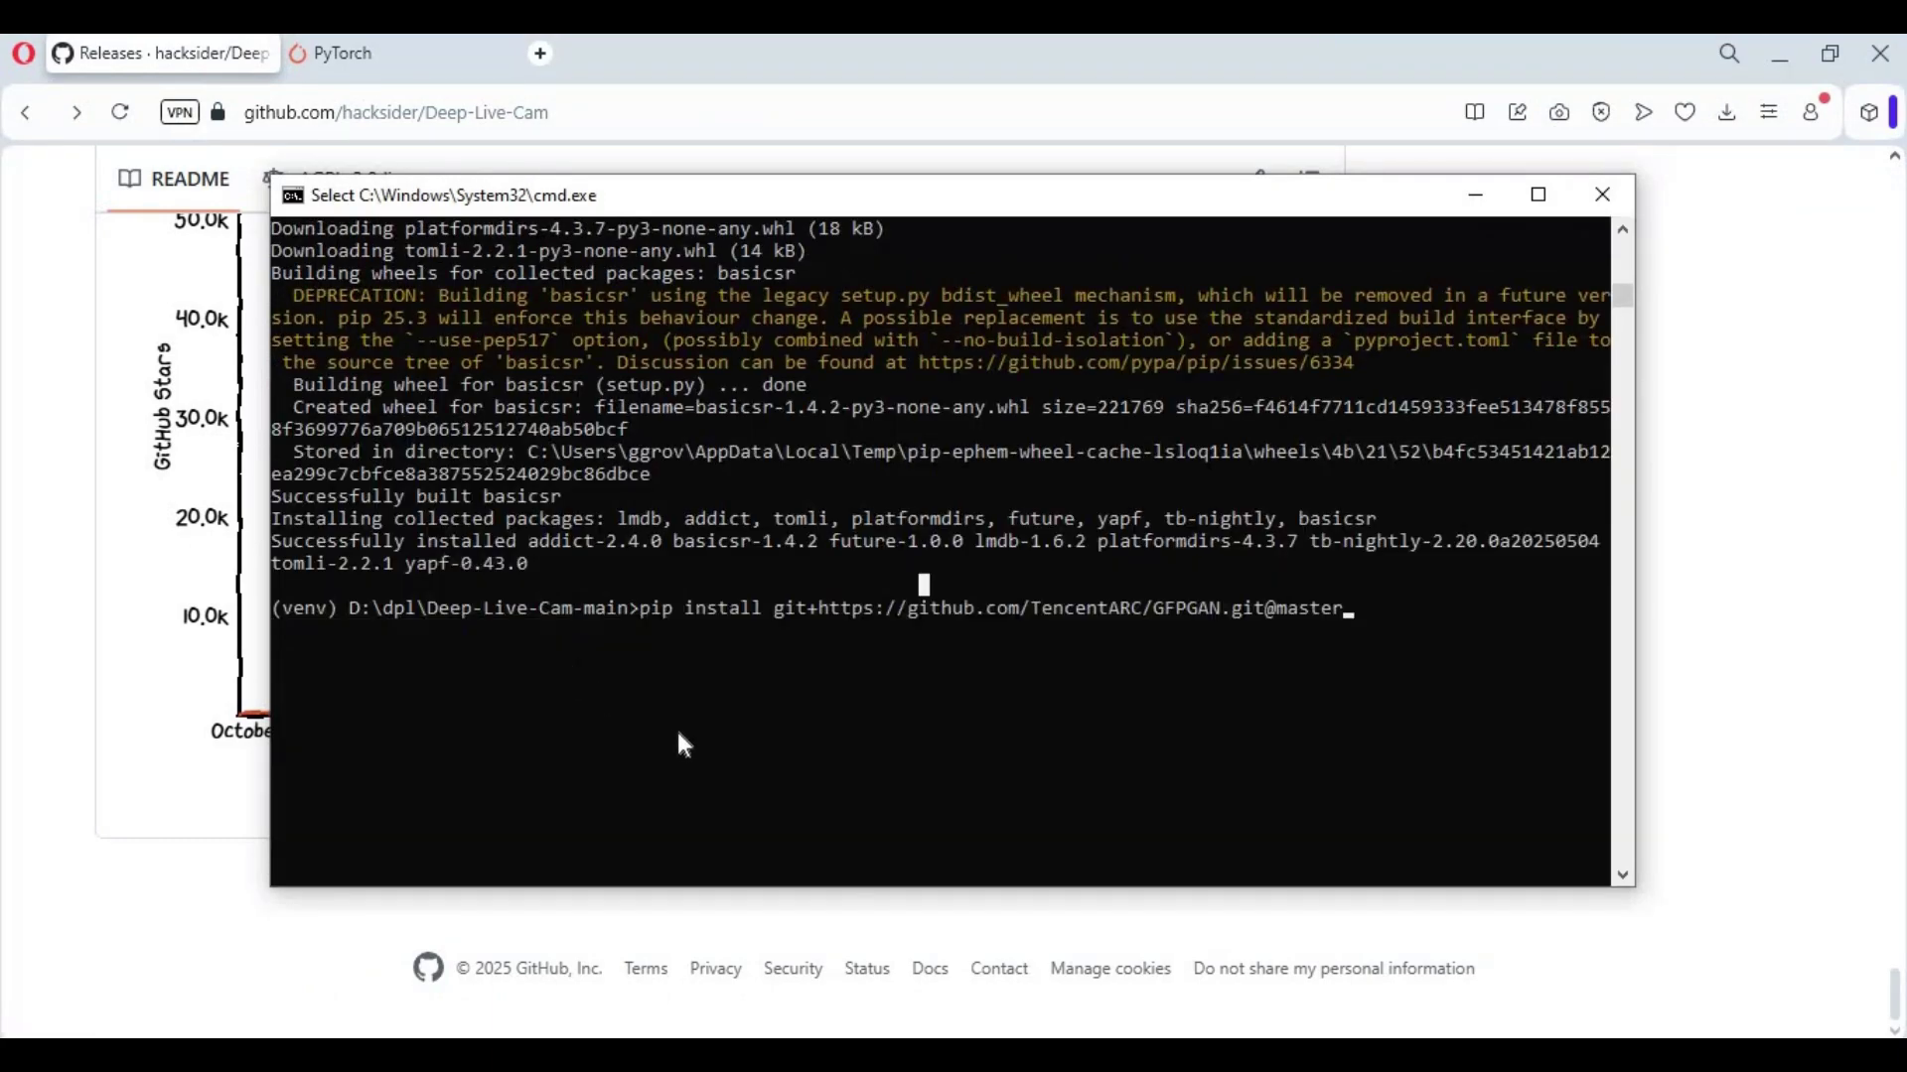
pyautogui.scroll(3, 673, 728)
pyautogui.click(641, 809)
pyautogui.moveTo(754, 813); pyautogui.dragTo(1358, 818)
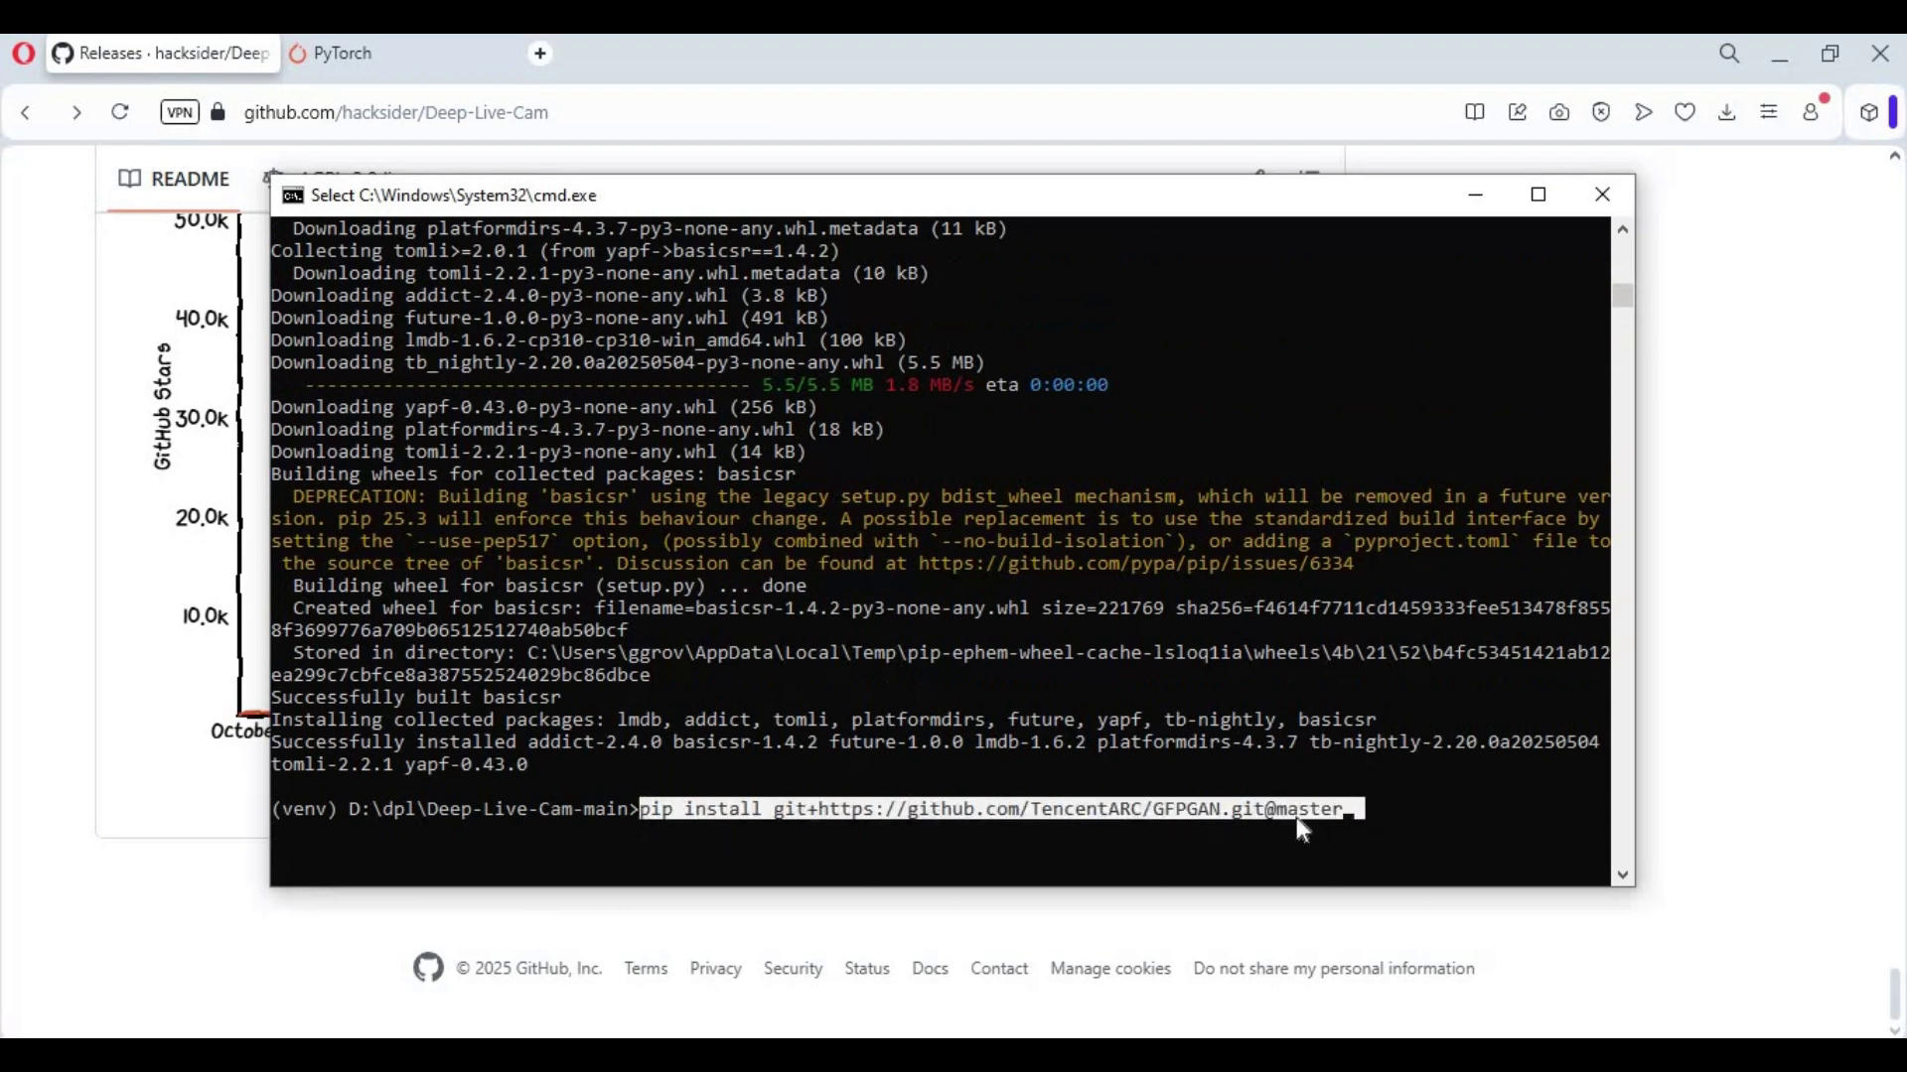
pyautogui.hotkey('ctrl', 'c')
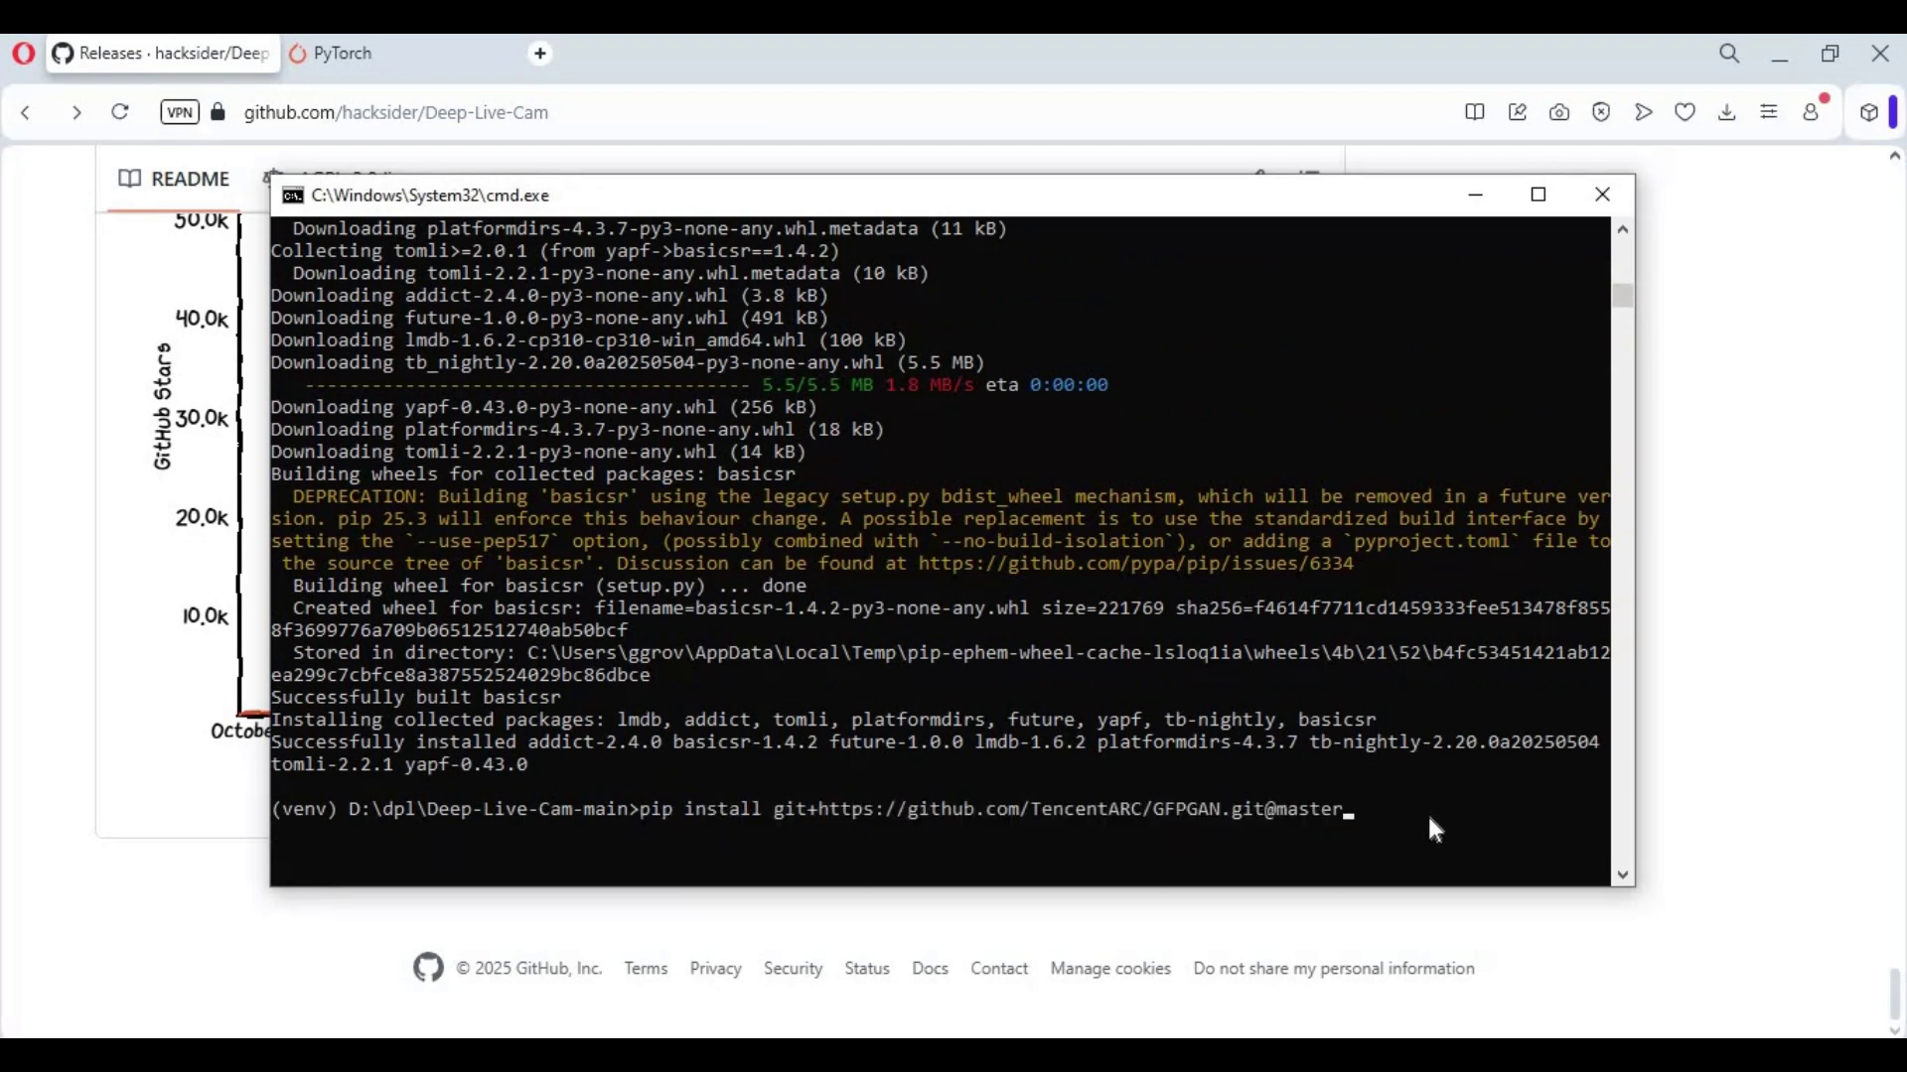
pyautogui.press('Return')
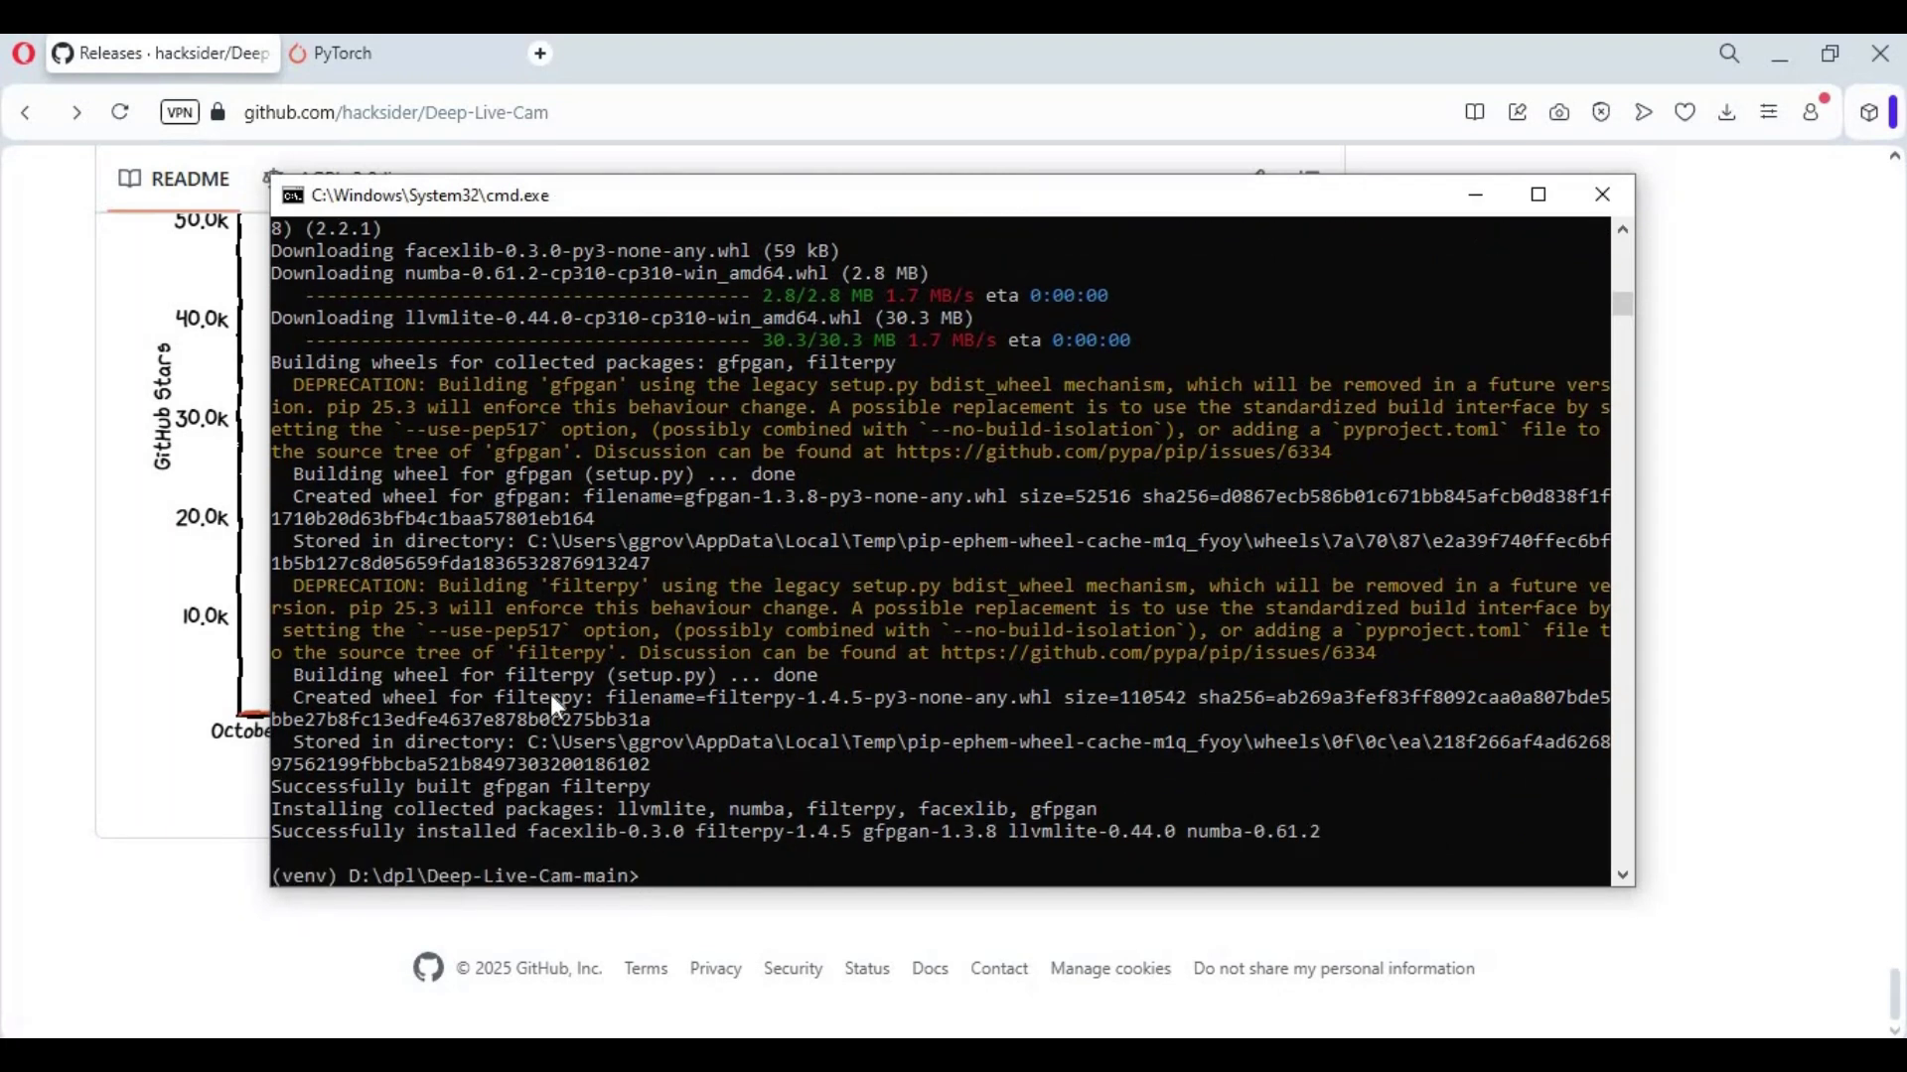
# - Relaunch Deep-Live-Cam with python run.py and run the live preview with a woman's portrait photo as the source face
pyautogui.press('Up')
pyautogui.press('Up')
pyautogui.press('Up')
pyautogui.press('Return')
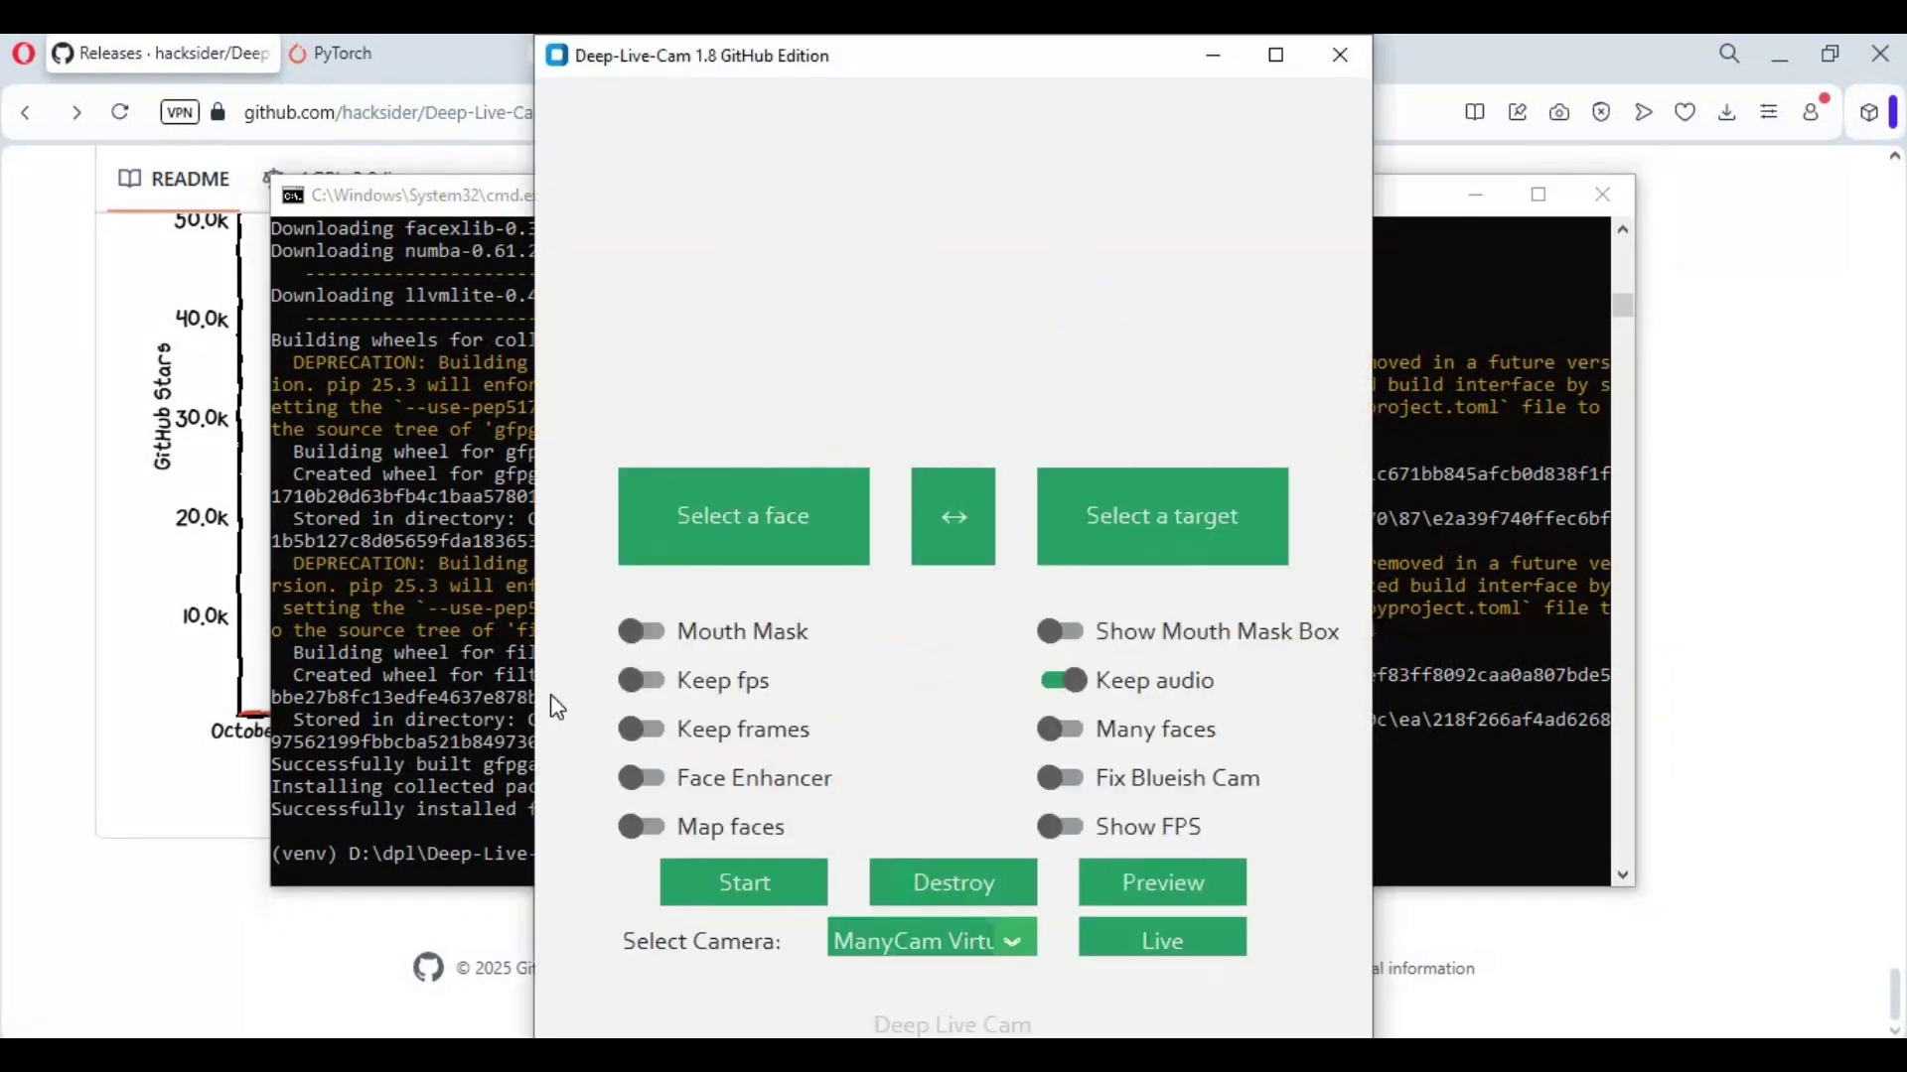
pyautogui.click(826, 512)
pyautogui.doubleClick(1014, 318)
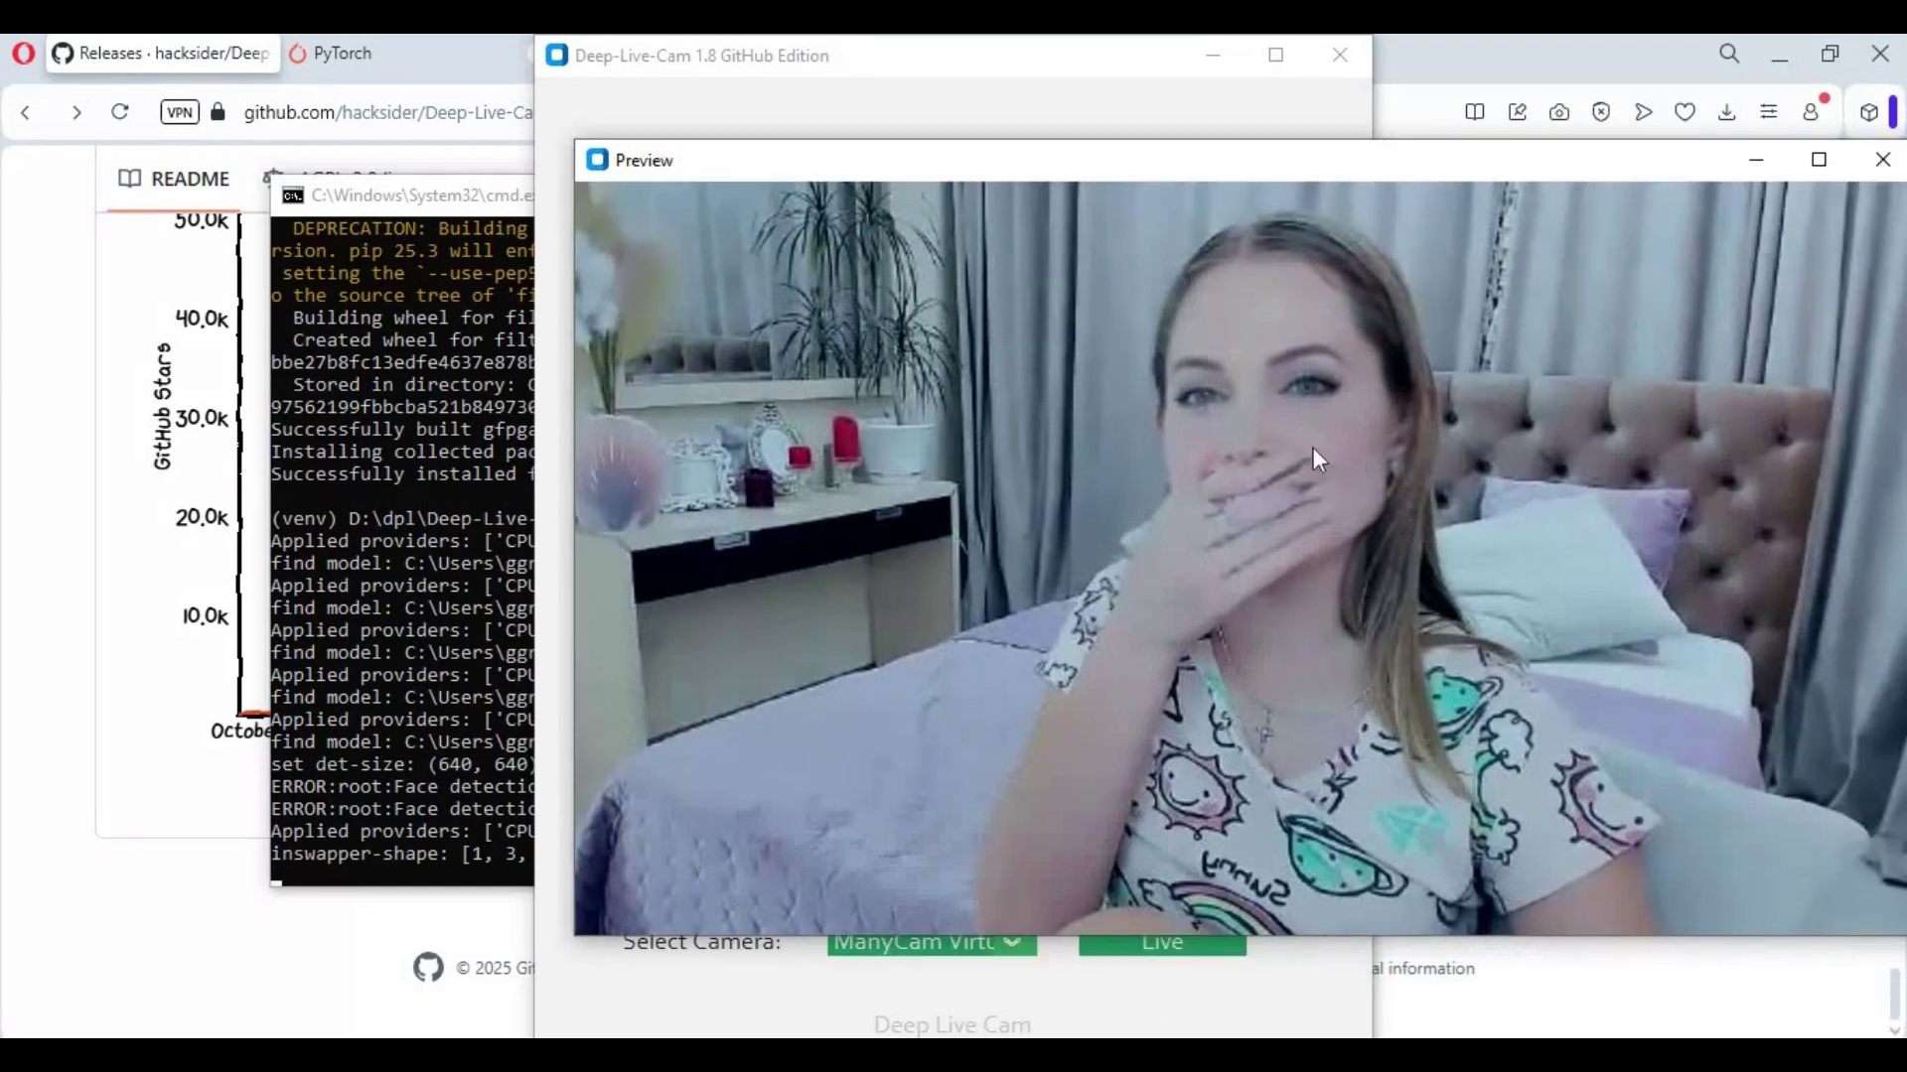
# - Check the face detection error lines in Command Prompt and close the Command Prompt window
pyautogui.click(452, 705)
pyautogui.moveTo(885, 814); pyautogui.dragTo(261, 783)
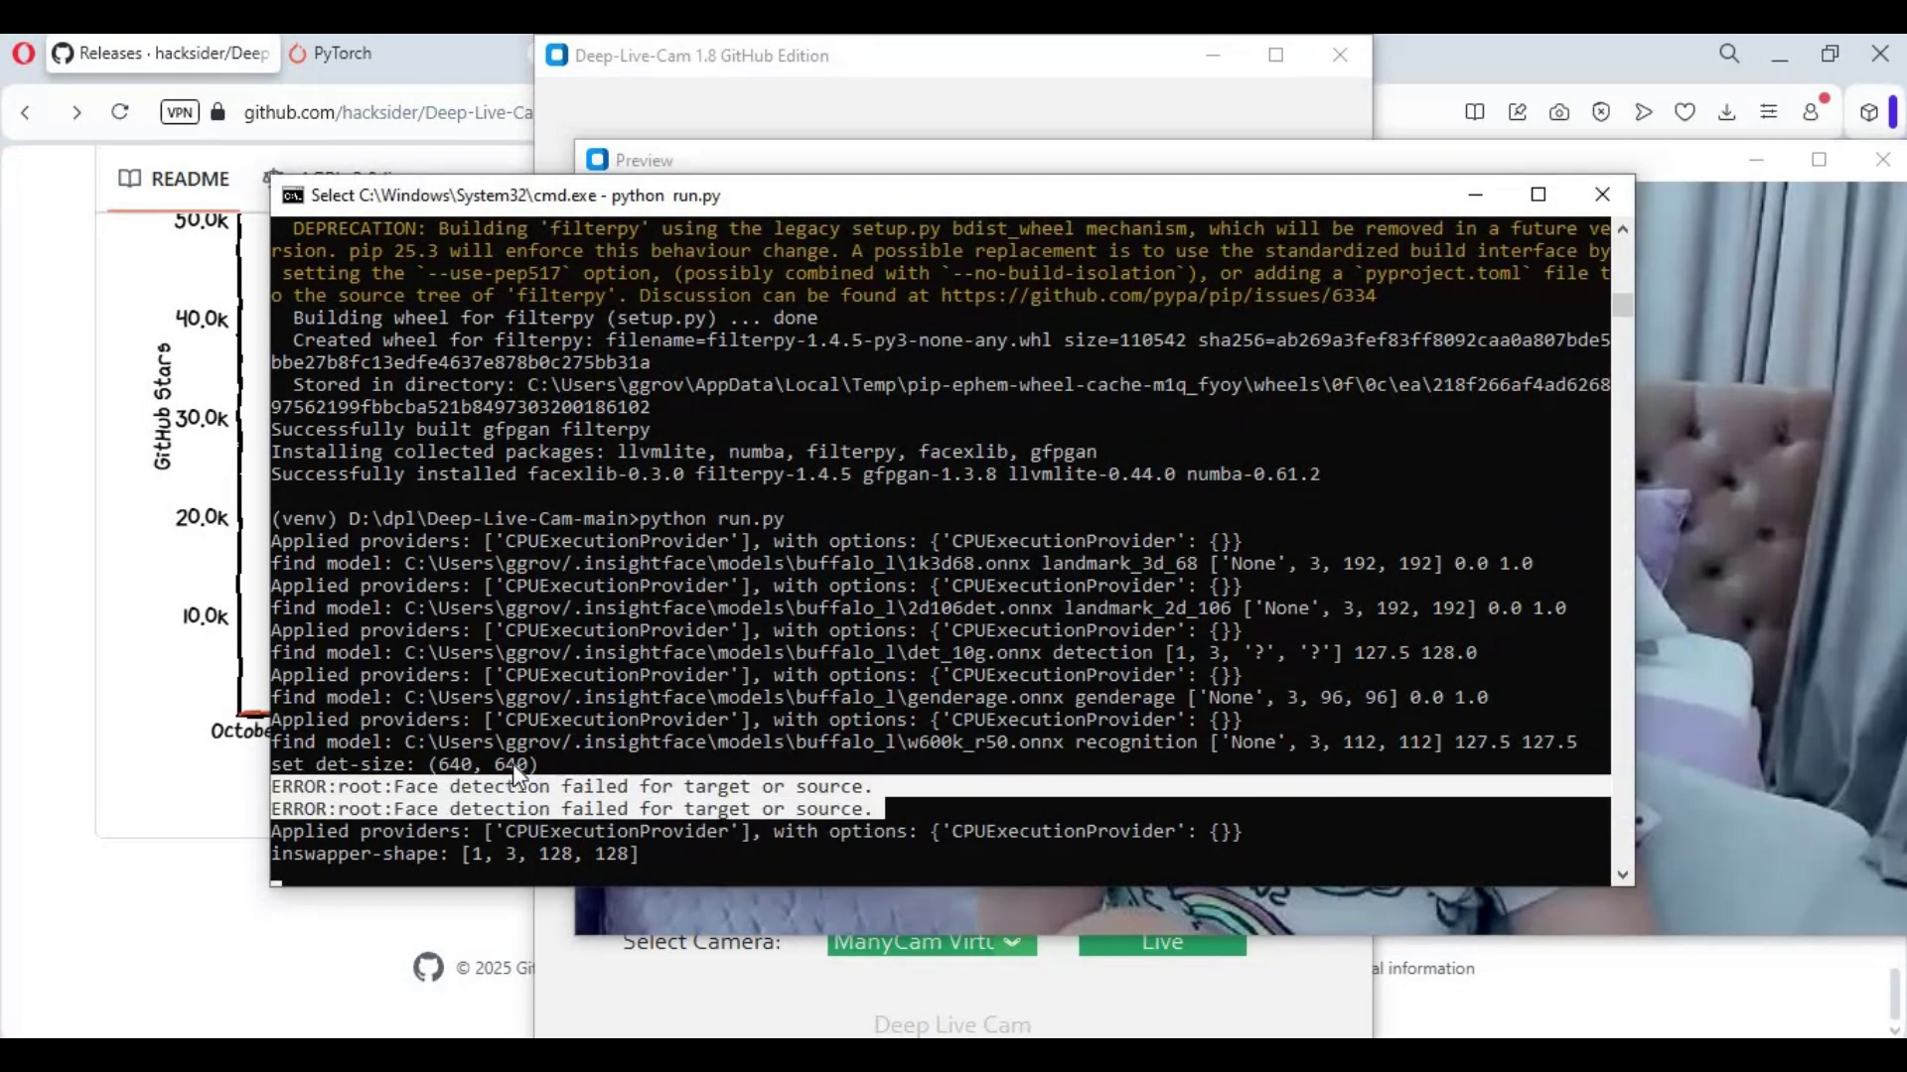
pyautogui.click(1621, 195)
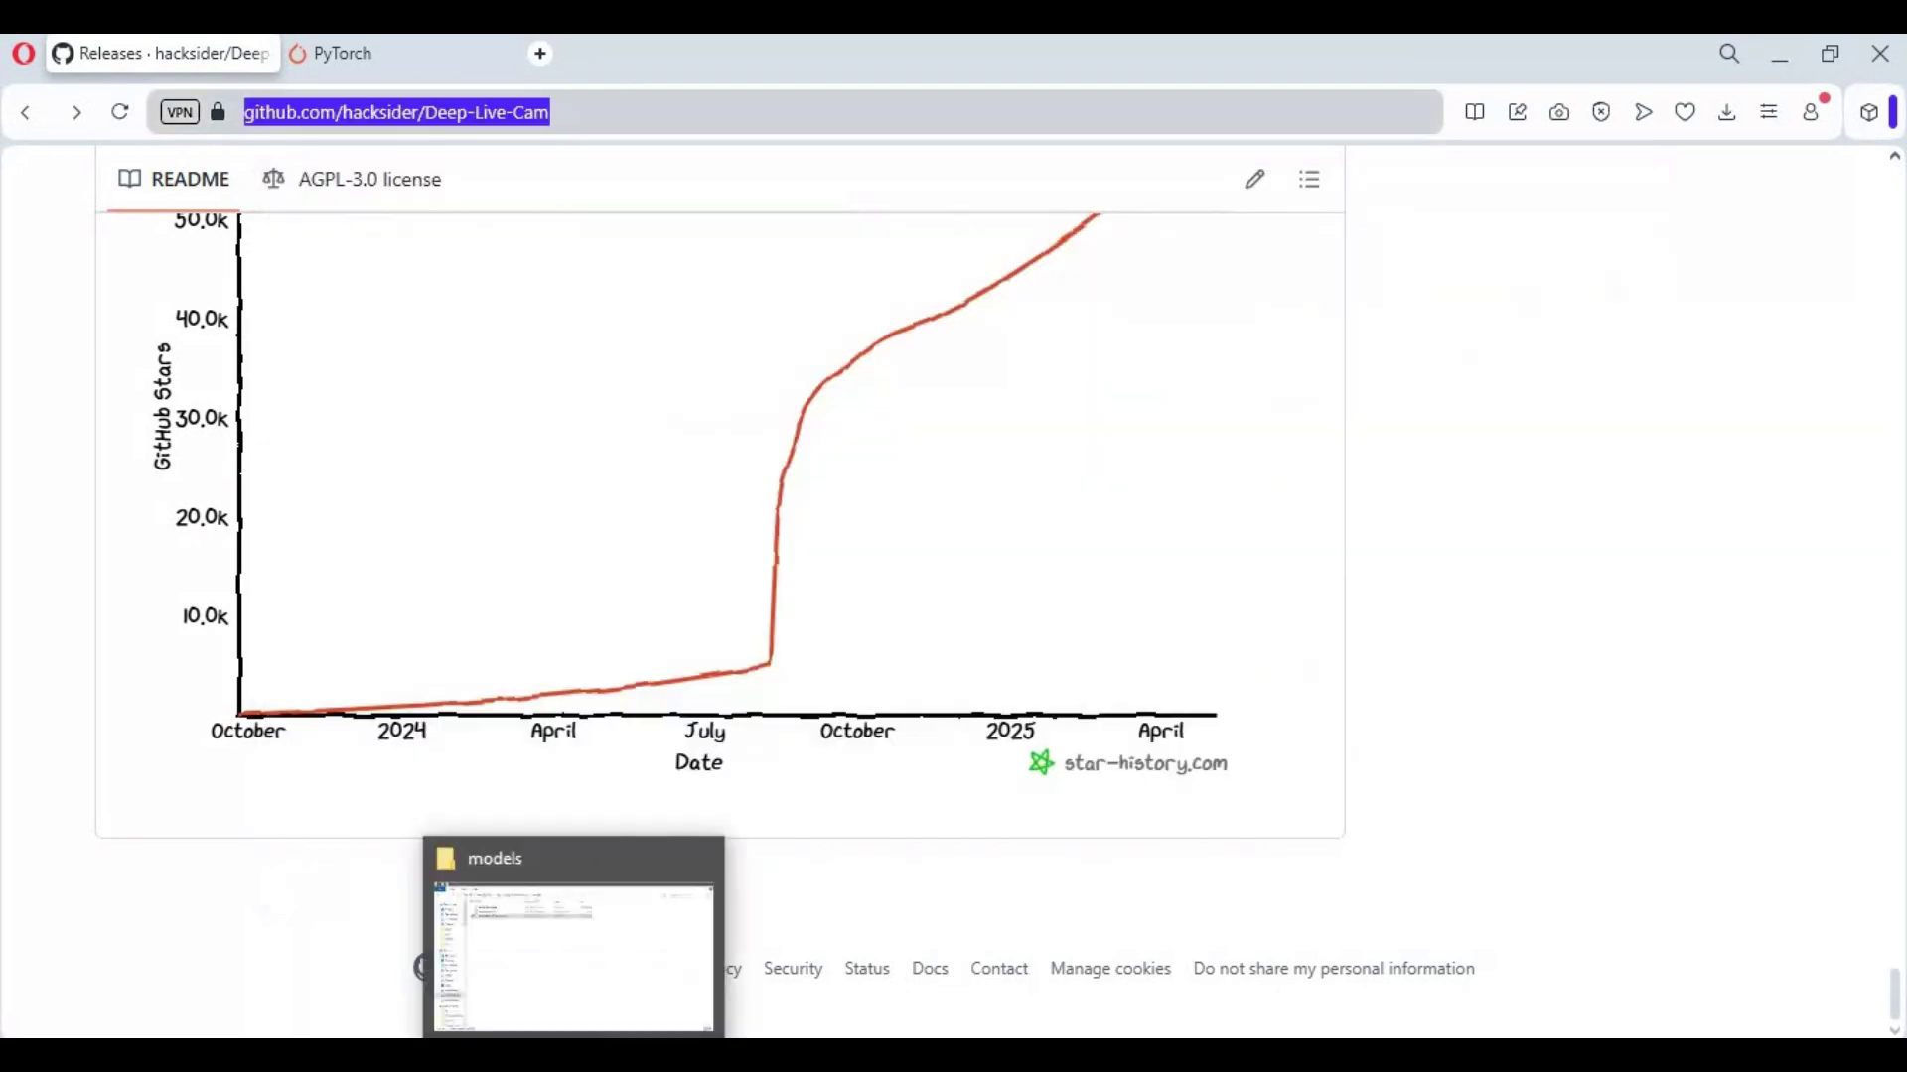
# - Switch to File Explorer, create a new text document in the Deep-Live-Cam-main folder and open it in Notepad
pyautogui.click(576, 944)
pyautogui.click(129, 115)
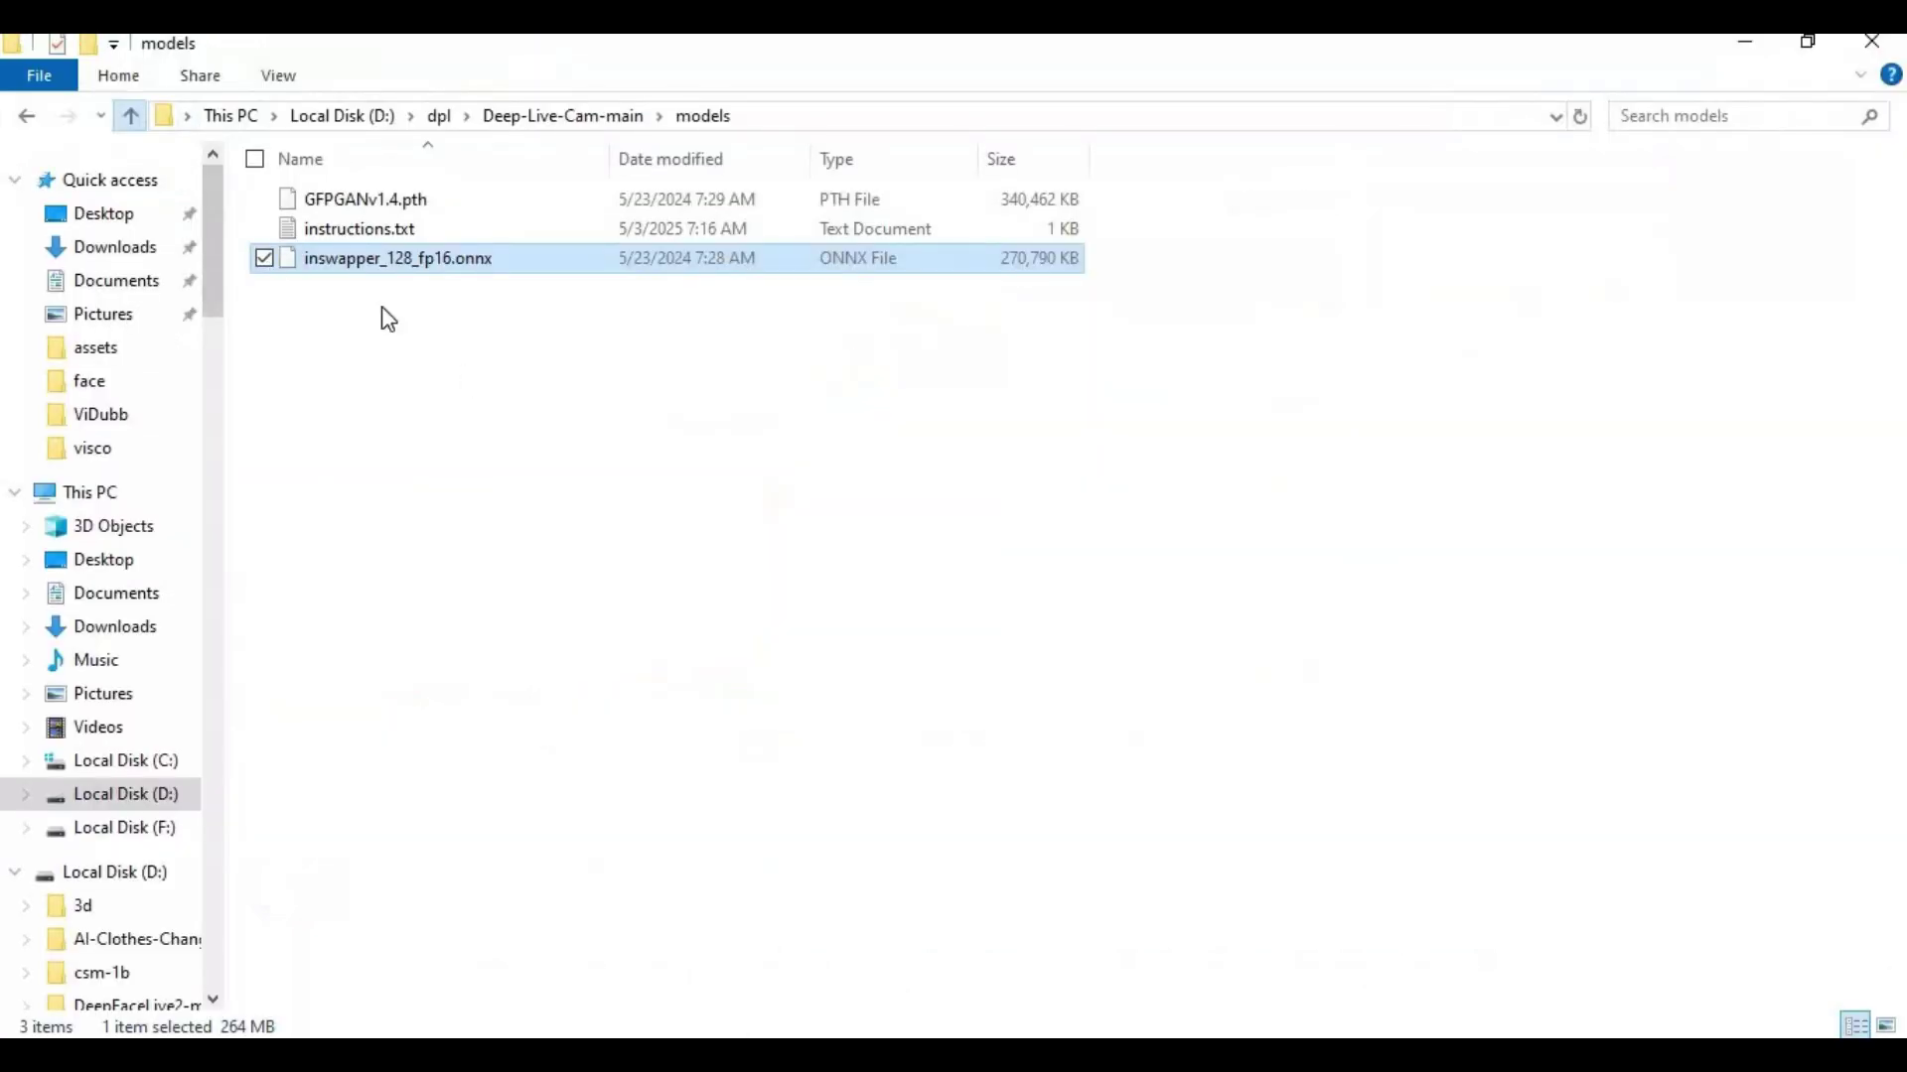
pyautogui.rightClick(567, 822)
pyautogui.moveTo(672, 761)
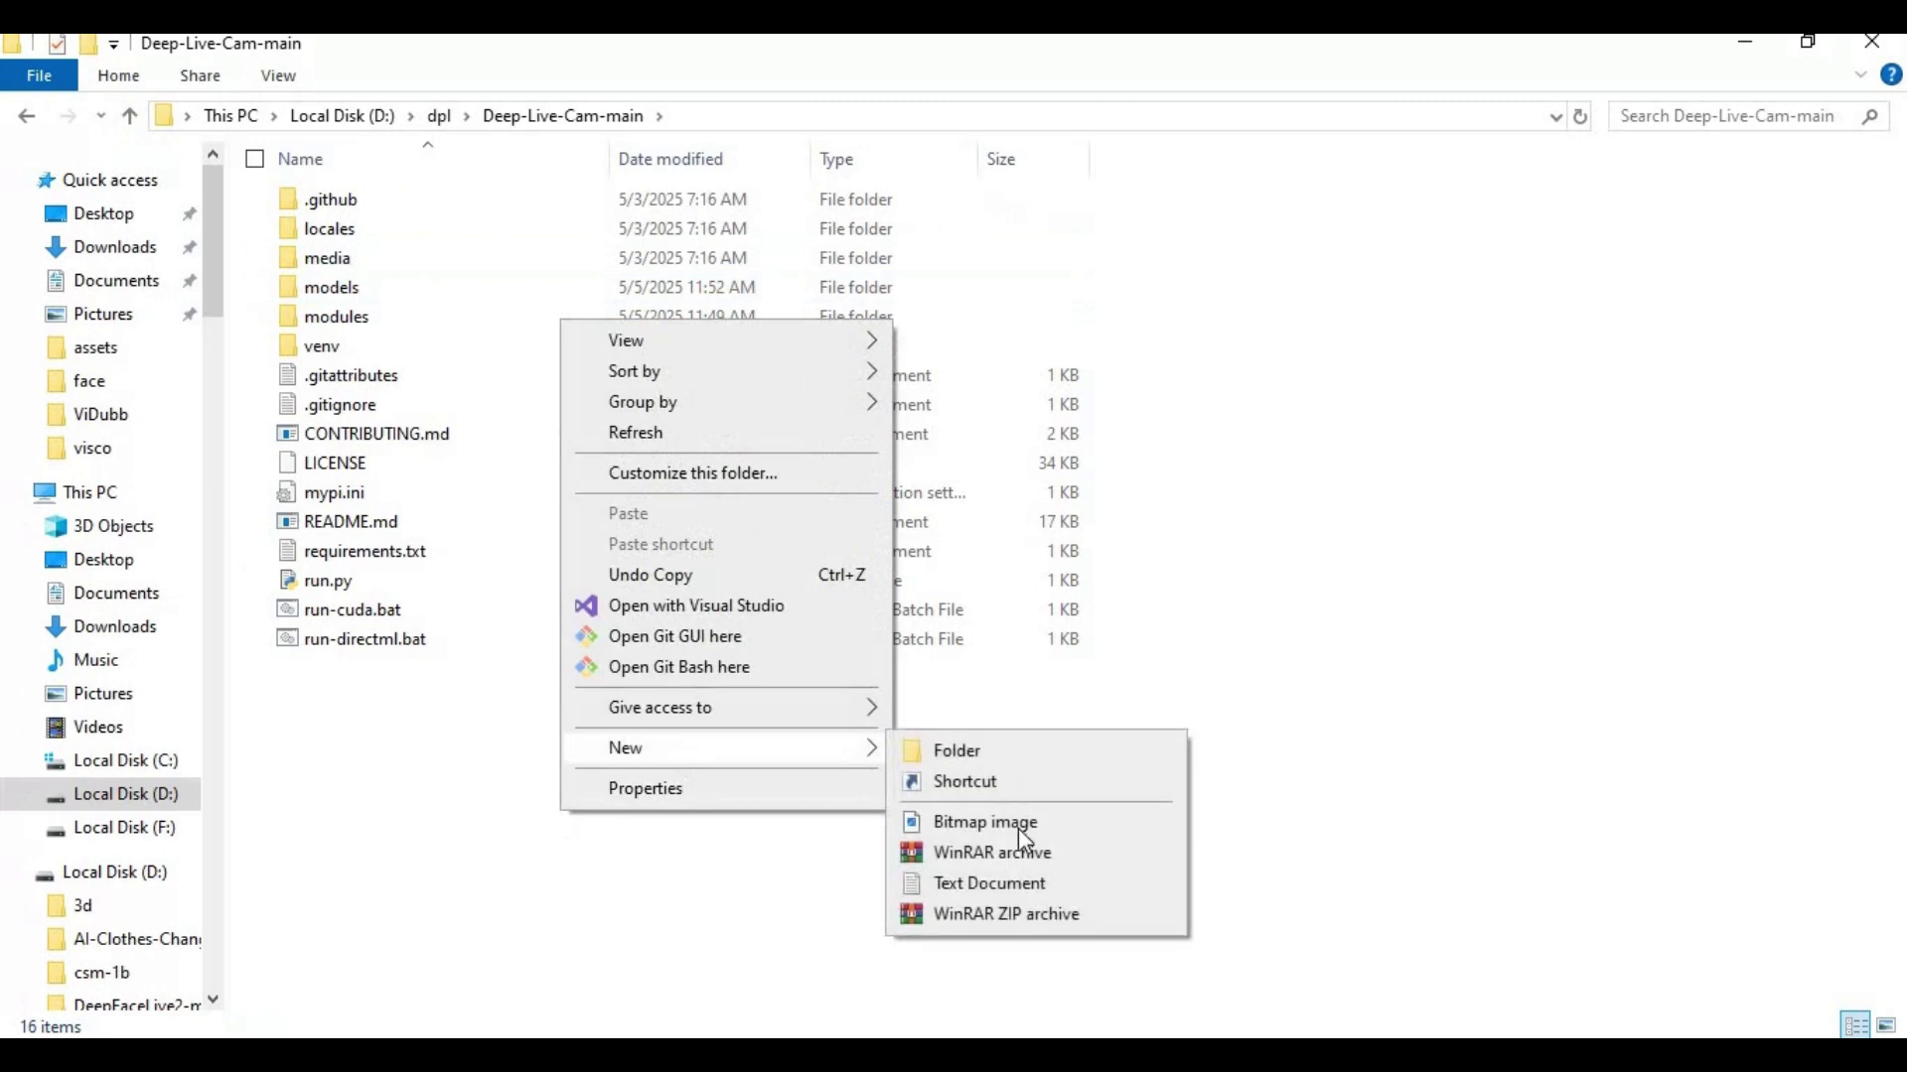
pyautogui.click(1001, 884)
pyautogui.doubleClick(327, 519)
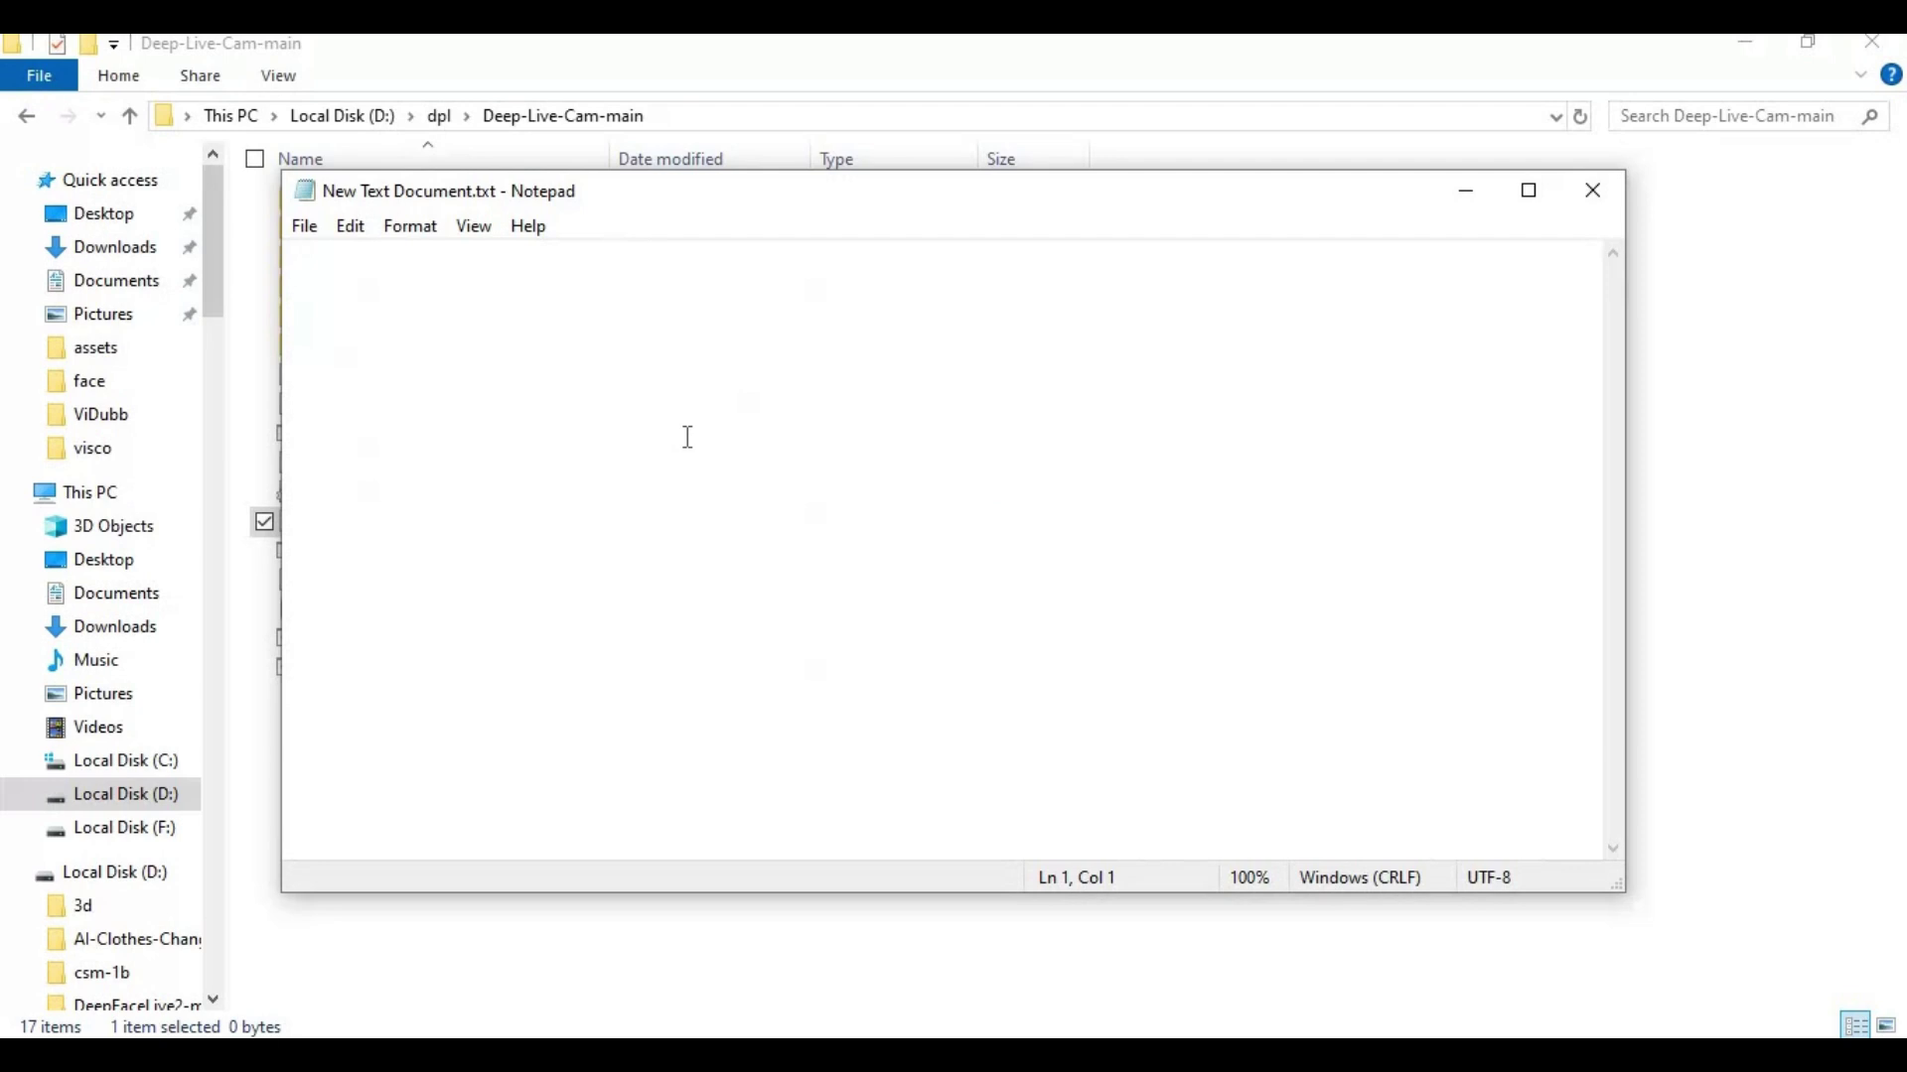
pyautogui.write('echo off')
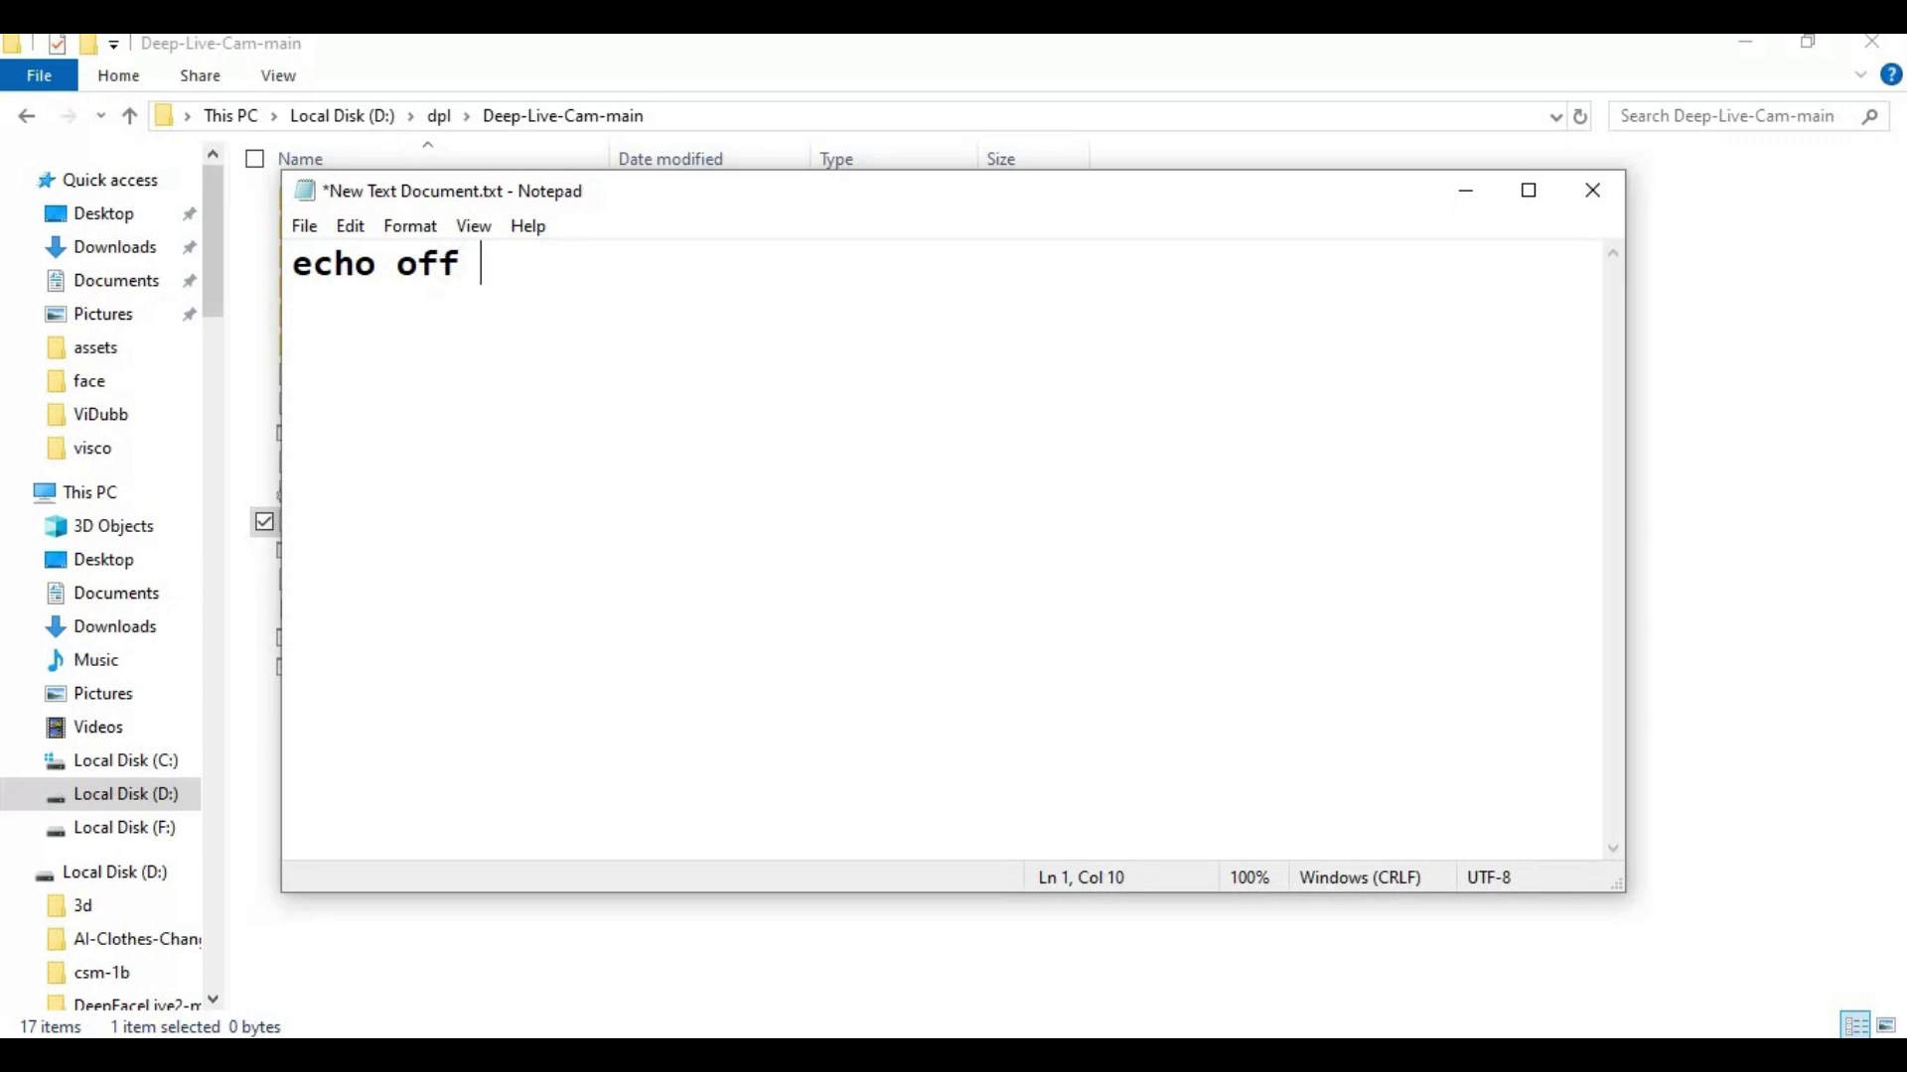
pyautogui.press('Left')
pyautogui.press('Left')
pyautogui.press('Left')
pyautogui.press('Left')
pyautogui.press('Left')
pyautogui.press('Left')
pyautogui.press('Left')
pyautogui.press('Left')
pyautogui.press('Left')
pyautogui.write('@')
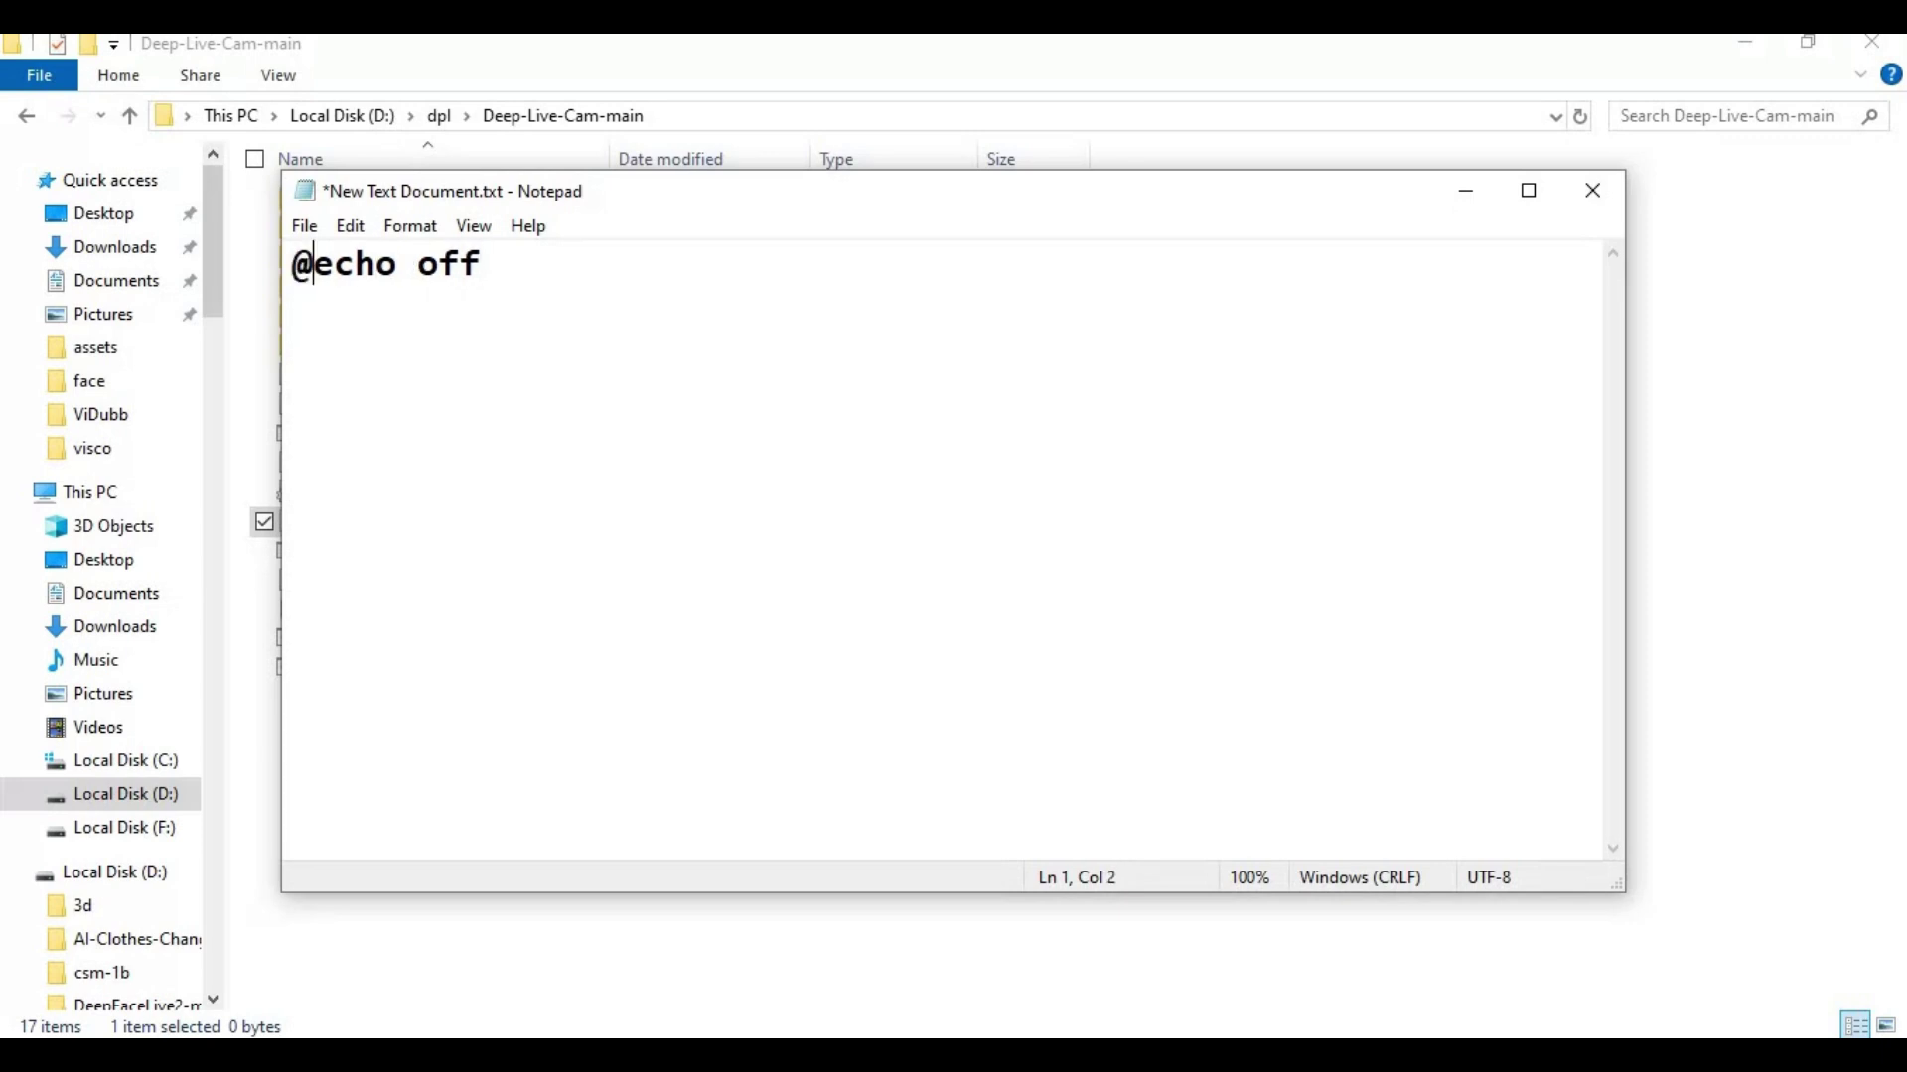
# - Add a second line reading call venv\scripts\activate to the text document
pyautogui.click(715, 287)
pyautogui.press('Return')
pyautogui.write('call venv\\')
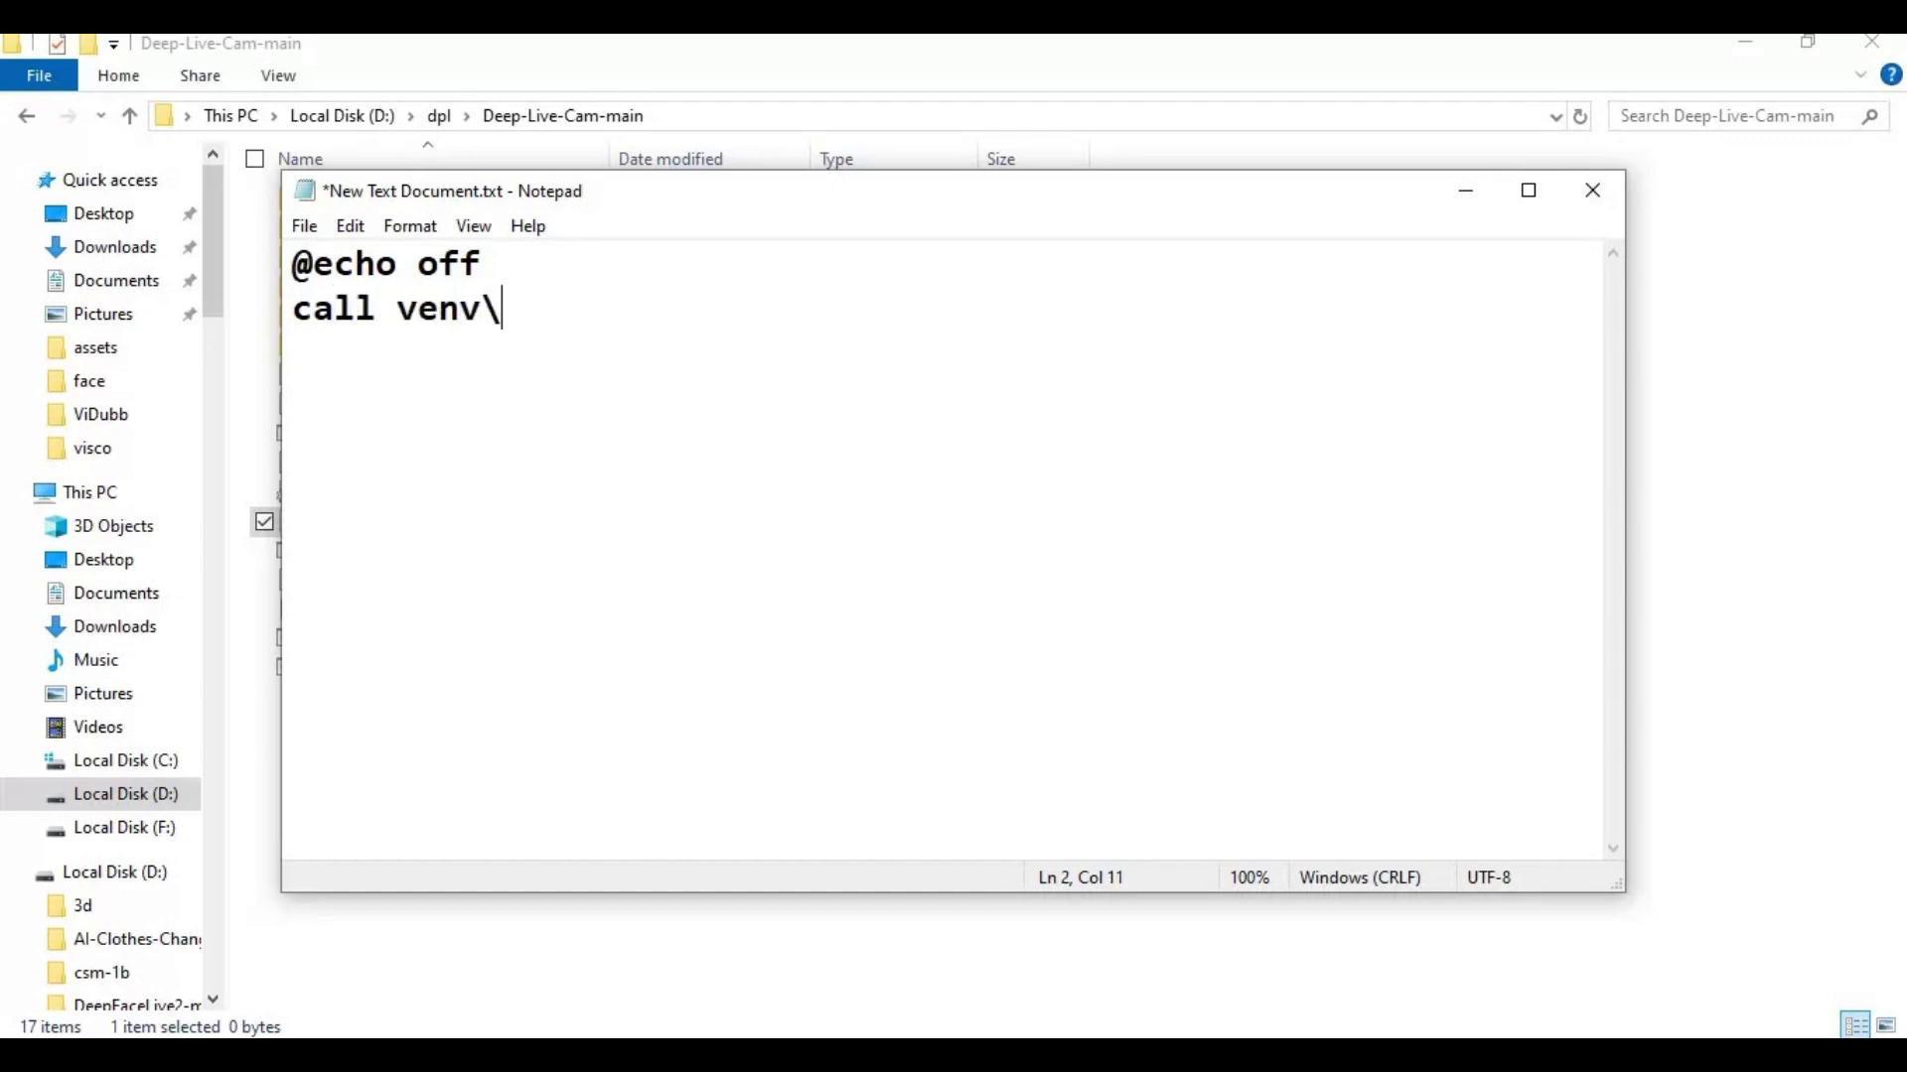
pyautogui.write('scripts\\')
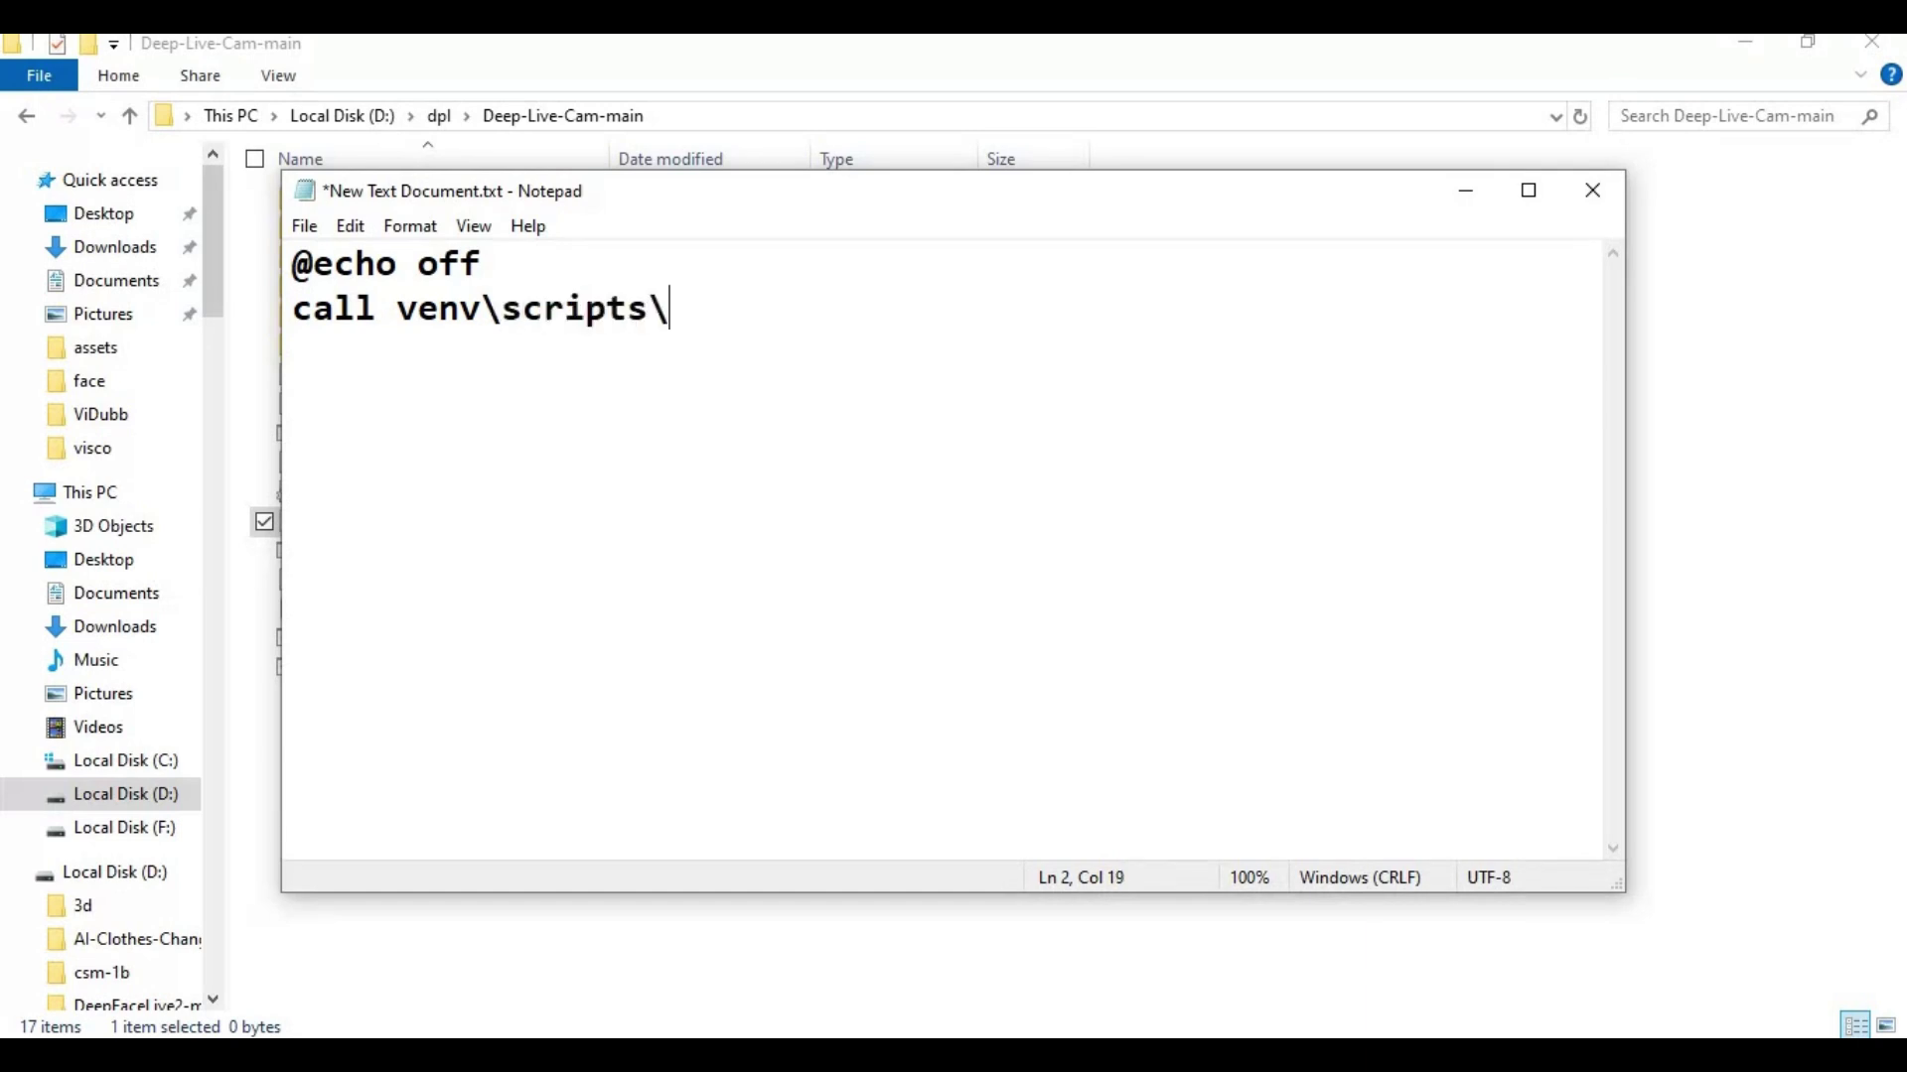
pyautogui.write('activate')
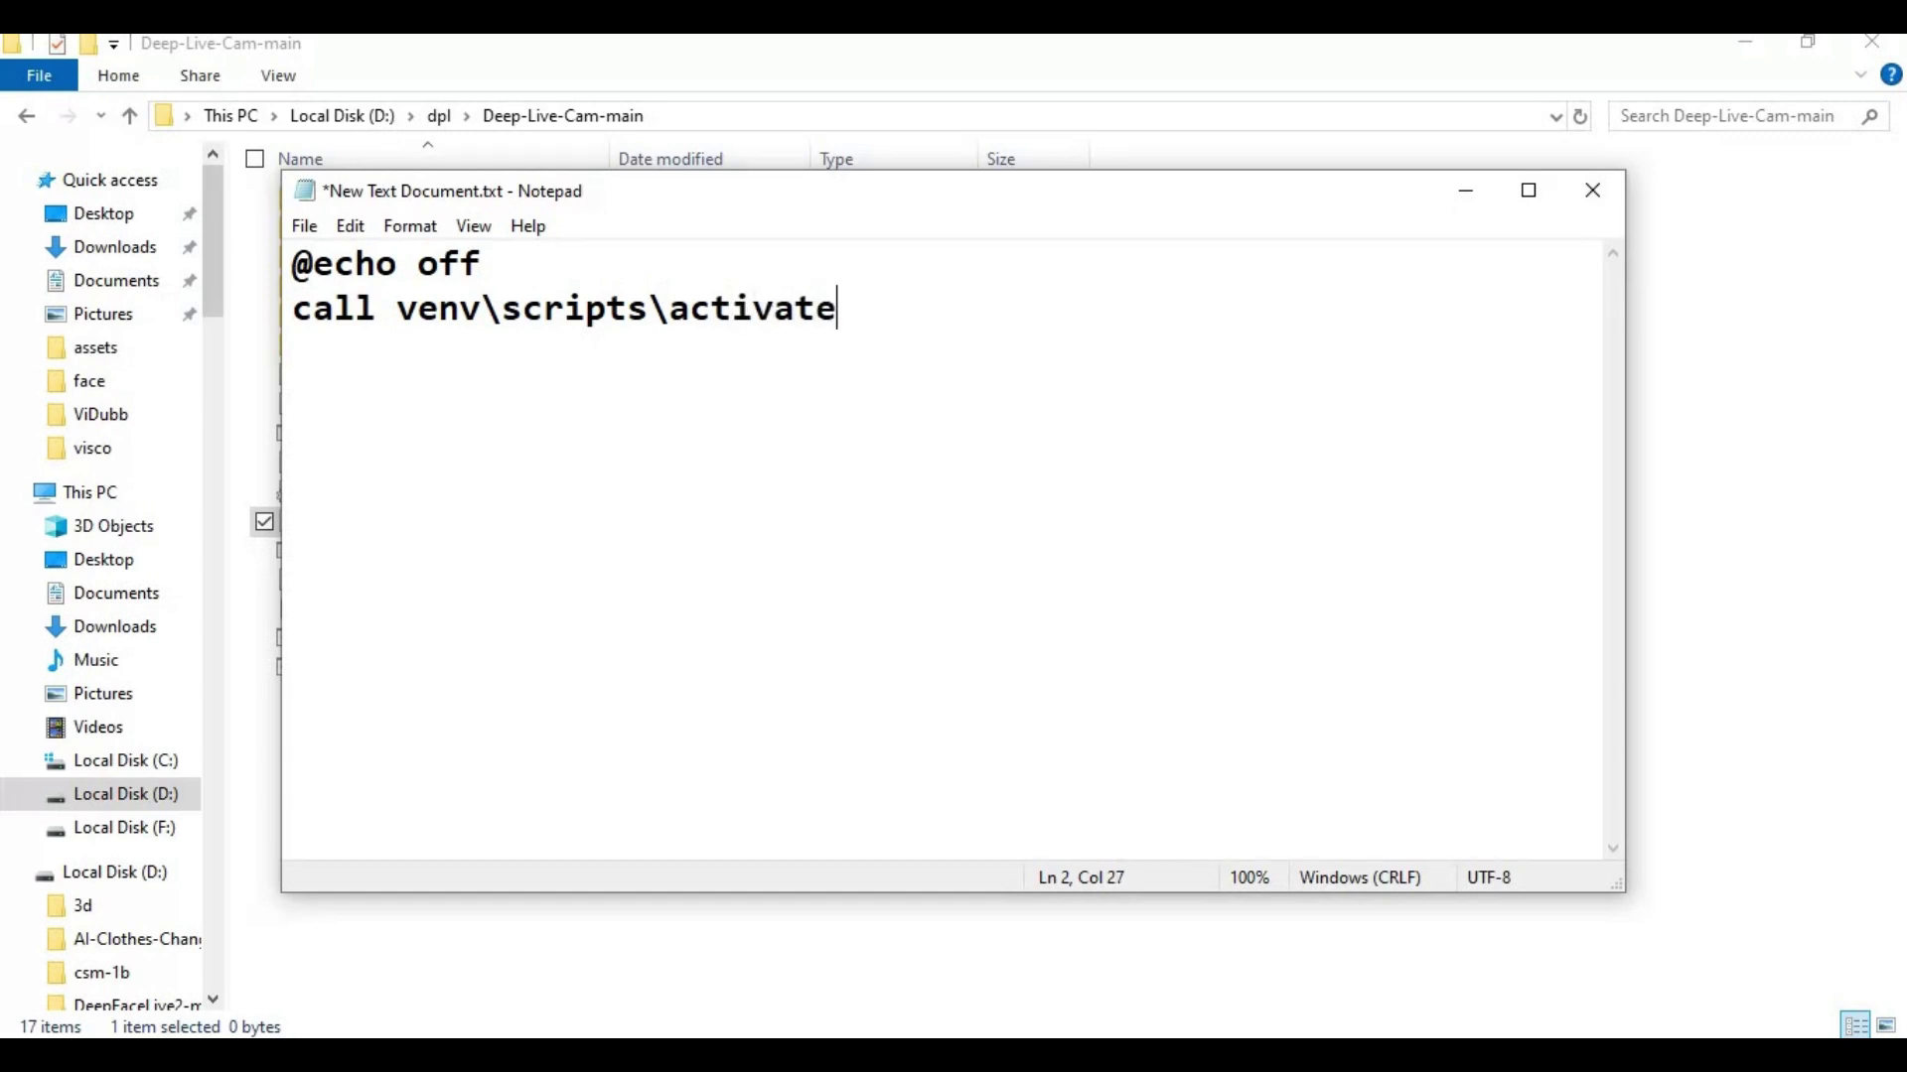
pyautogui.press('Return')
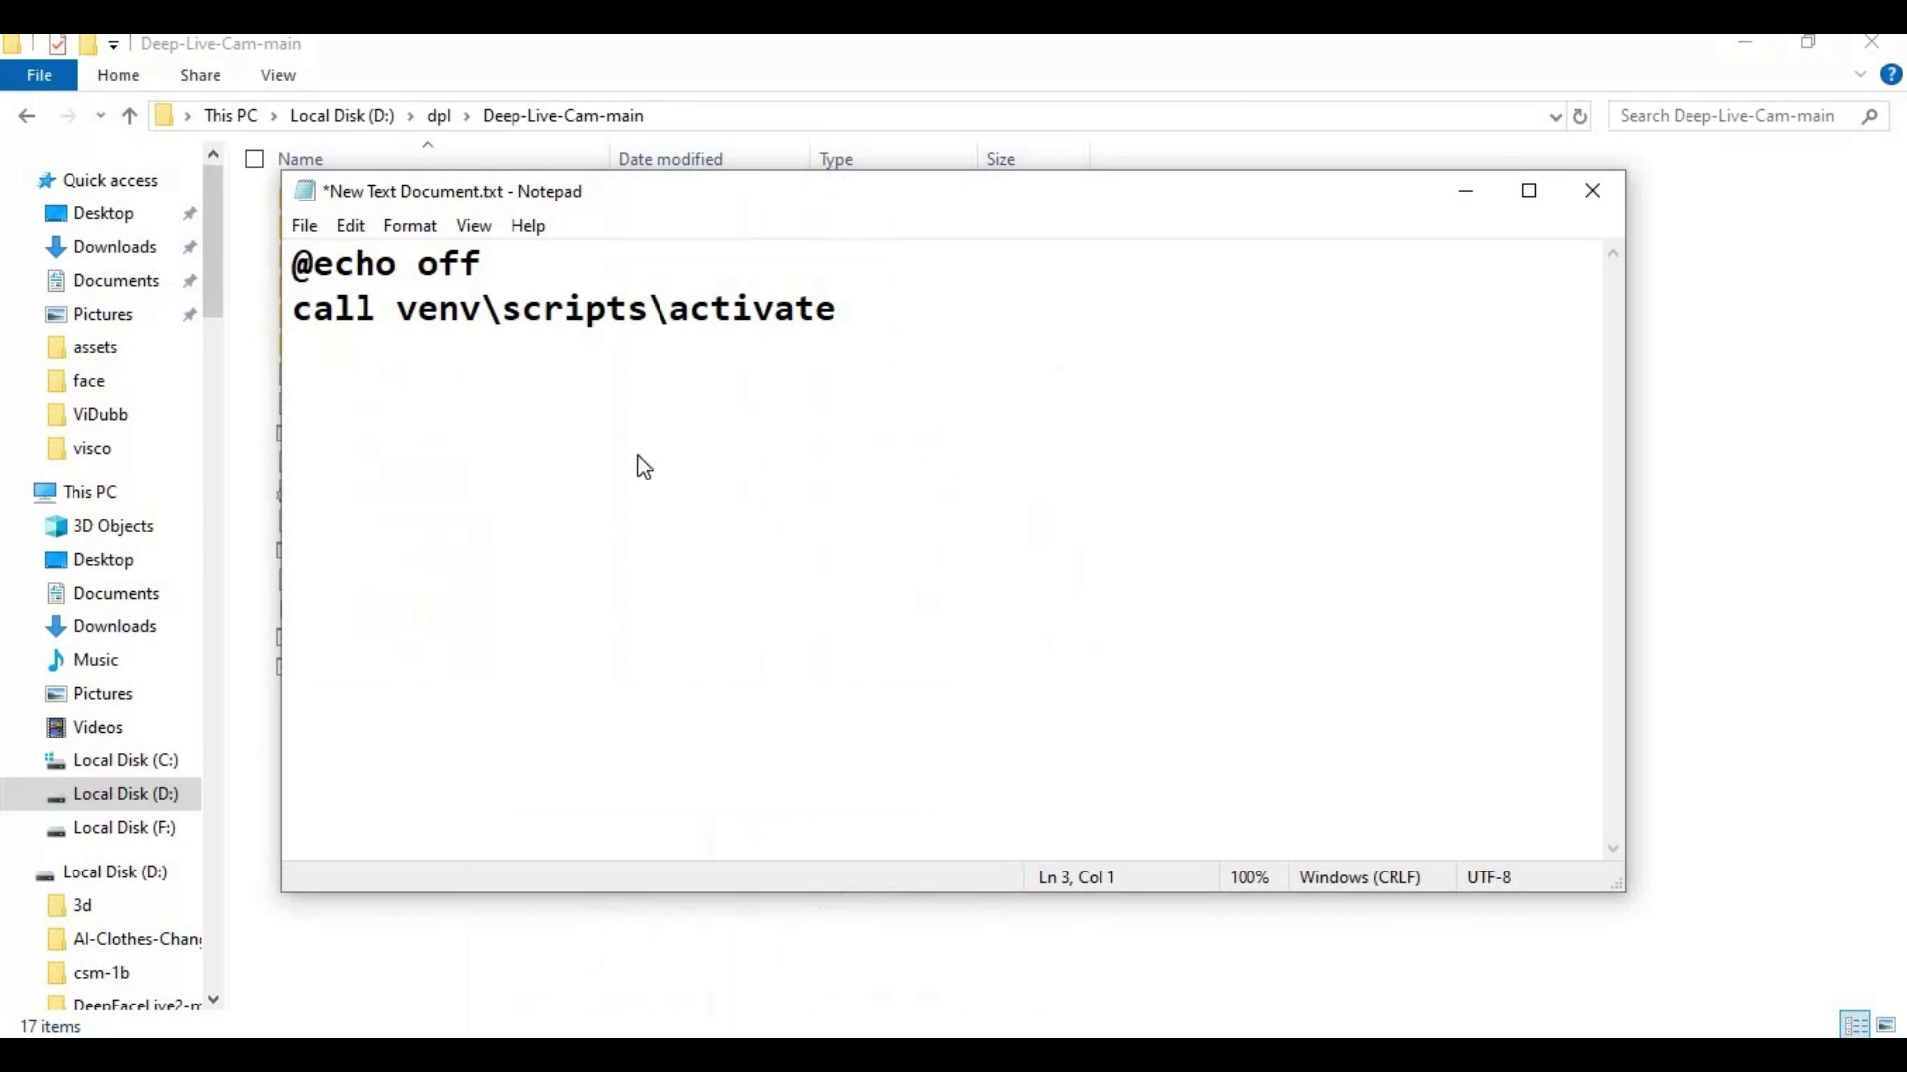
# - Add the copied line python run.py --execution-provider cuda --execution-threads 60 --max-memory 60, followed by a final pause line
pyautogui.rightClick(465, 380)
pyautogui.click(601, 498)
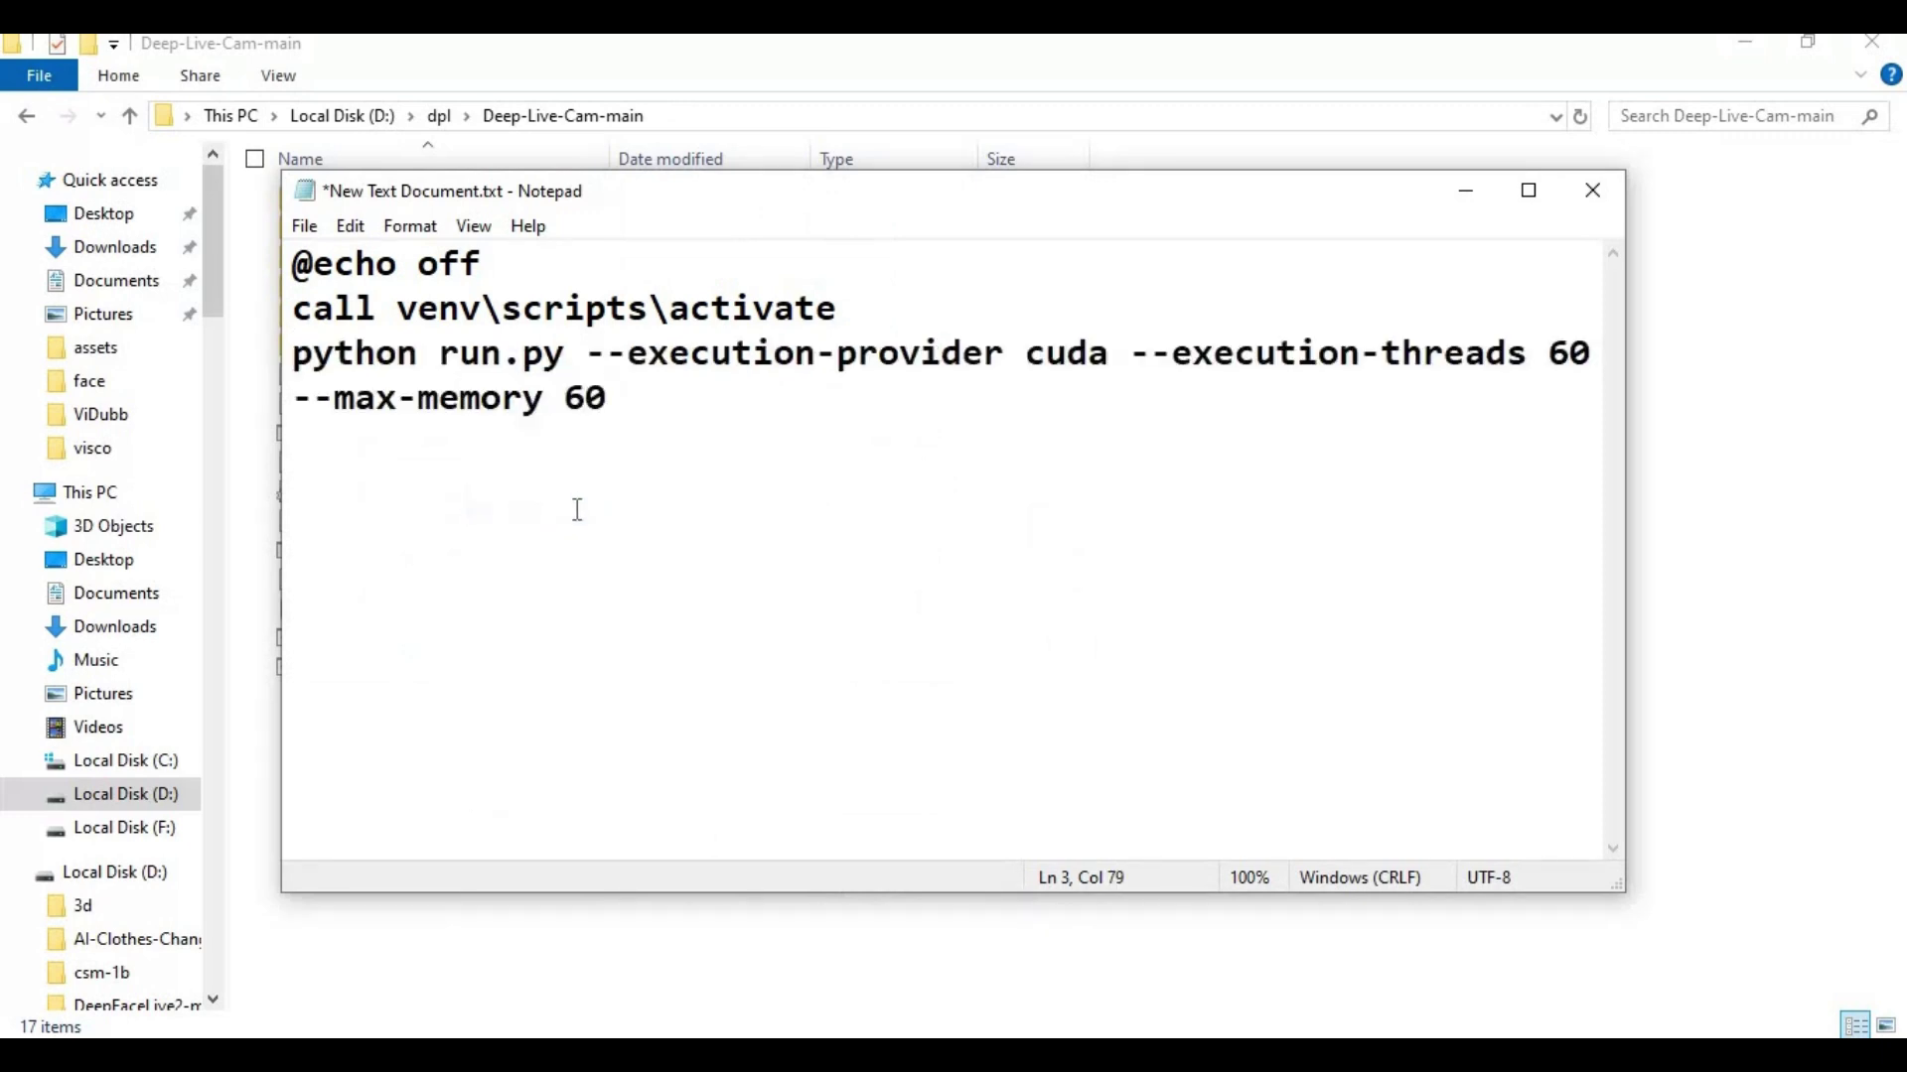
pyautogui.press('Return')
pyautogui.write('pause')
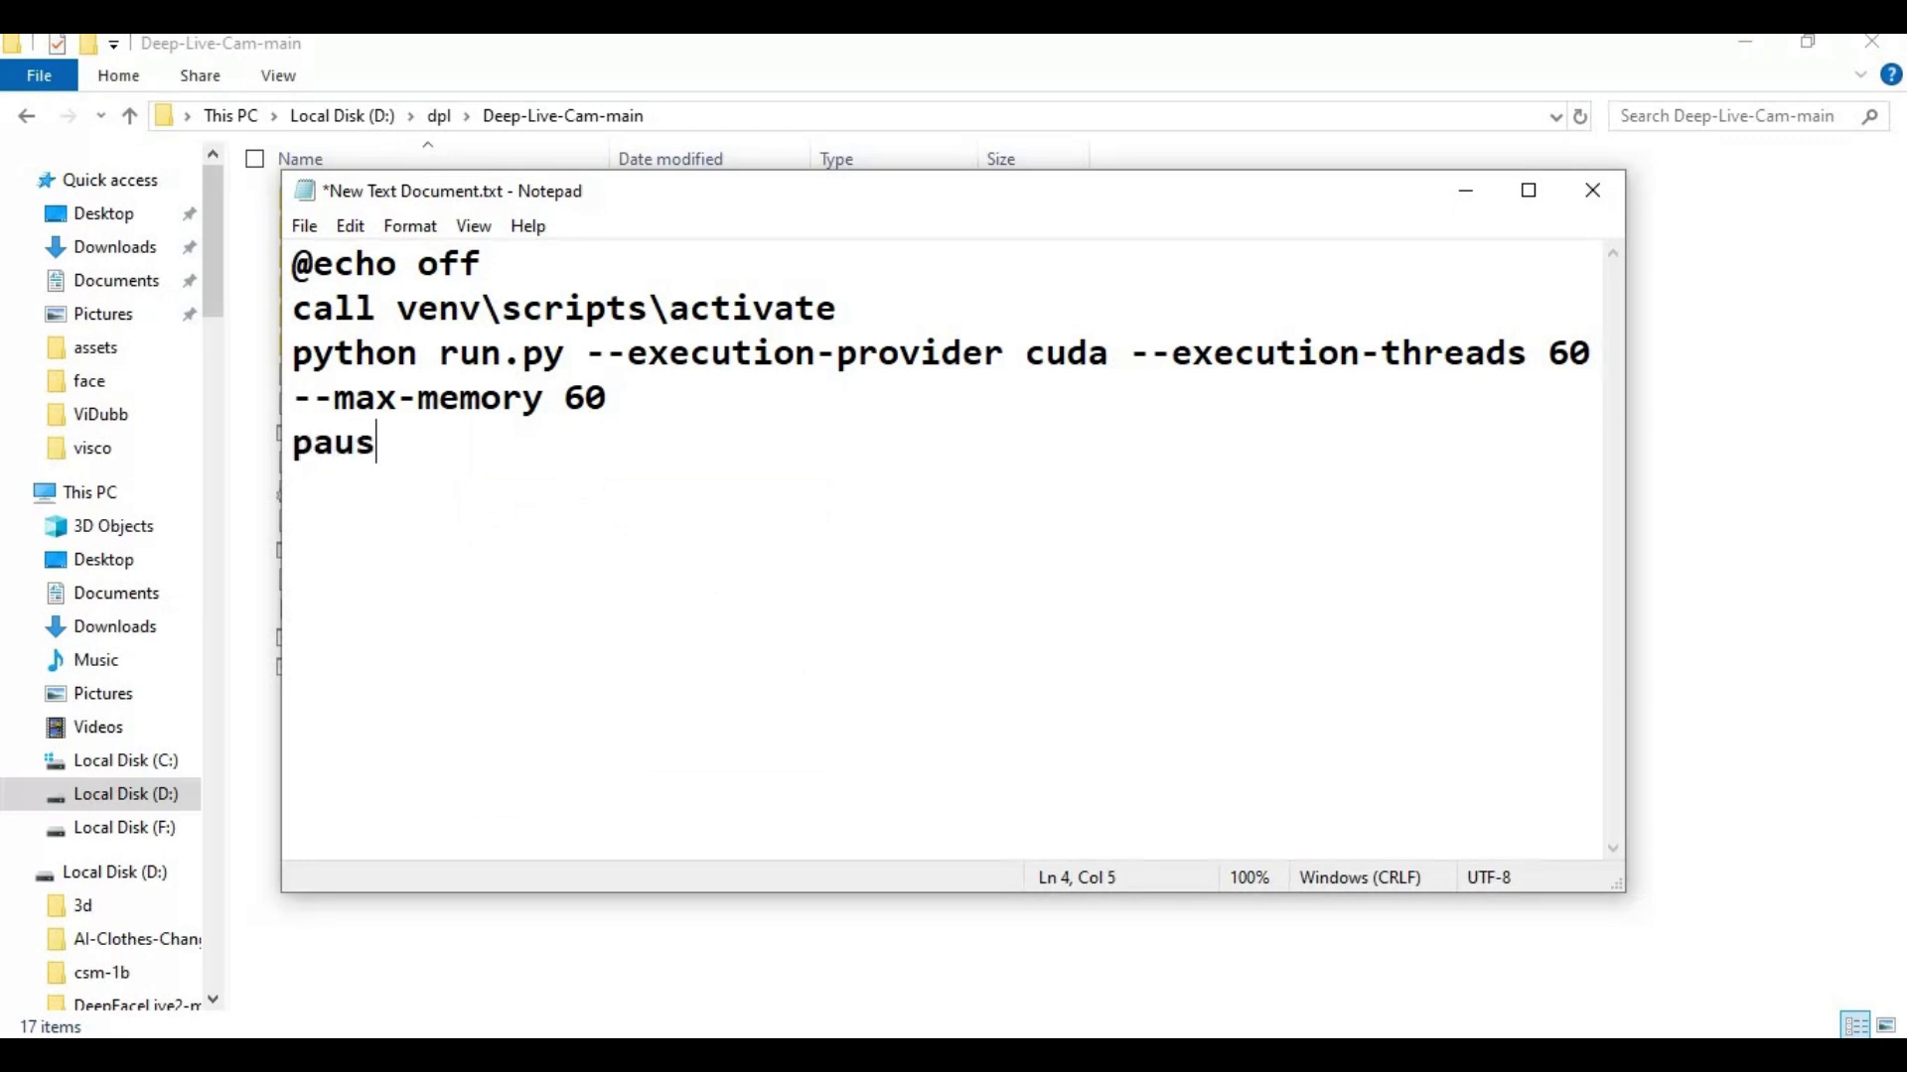
# - Save the script as Run.bat in the Deep-Live-Cam-main folder and close Notepad
pyautogui.click(307, 225)
pyautogui.click(381, 390)
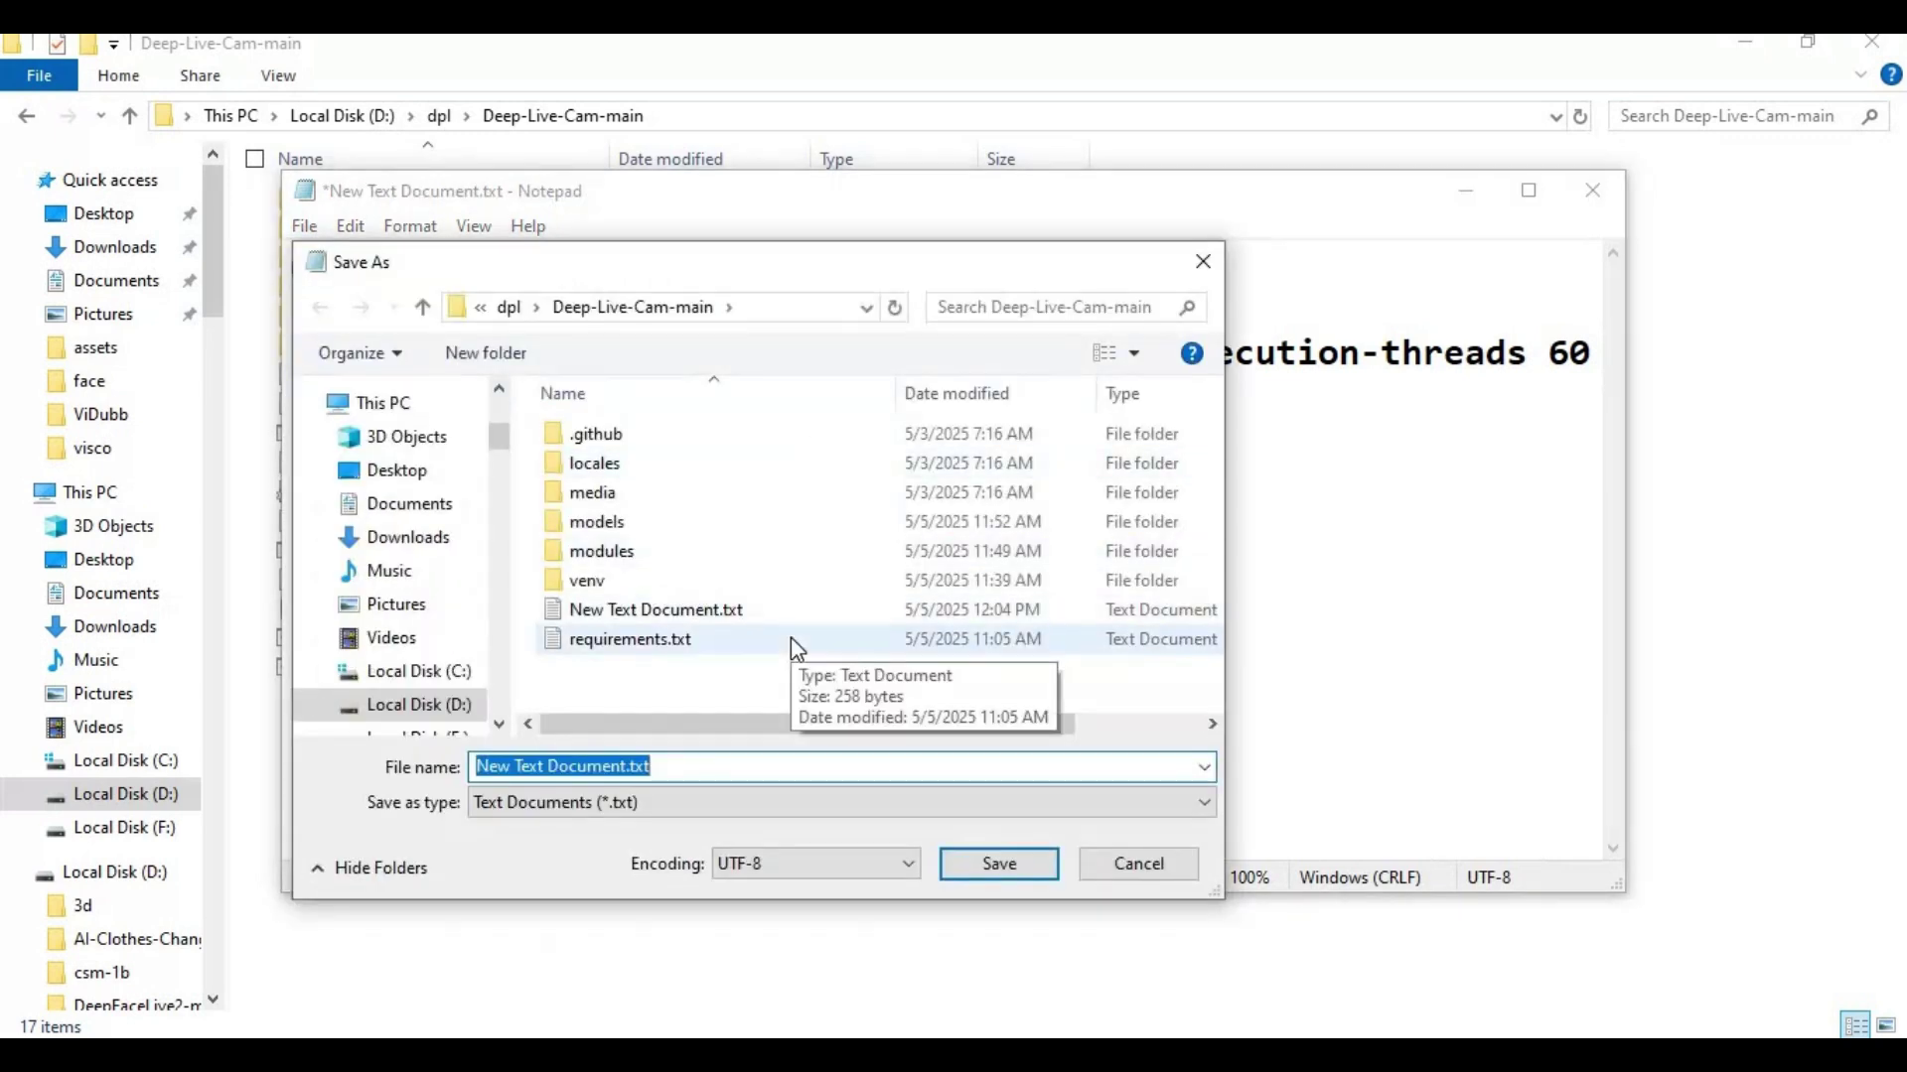
pyautogui.write('Run')
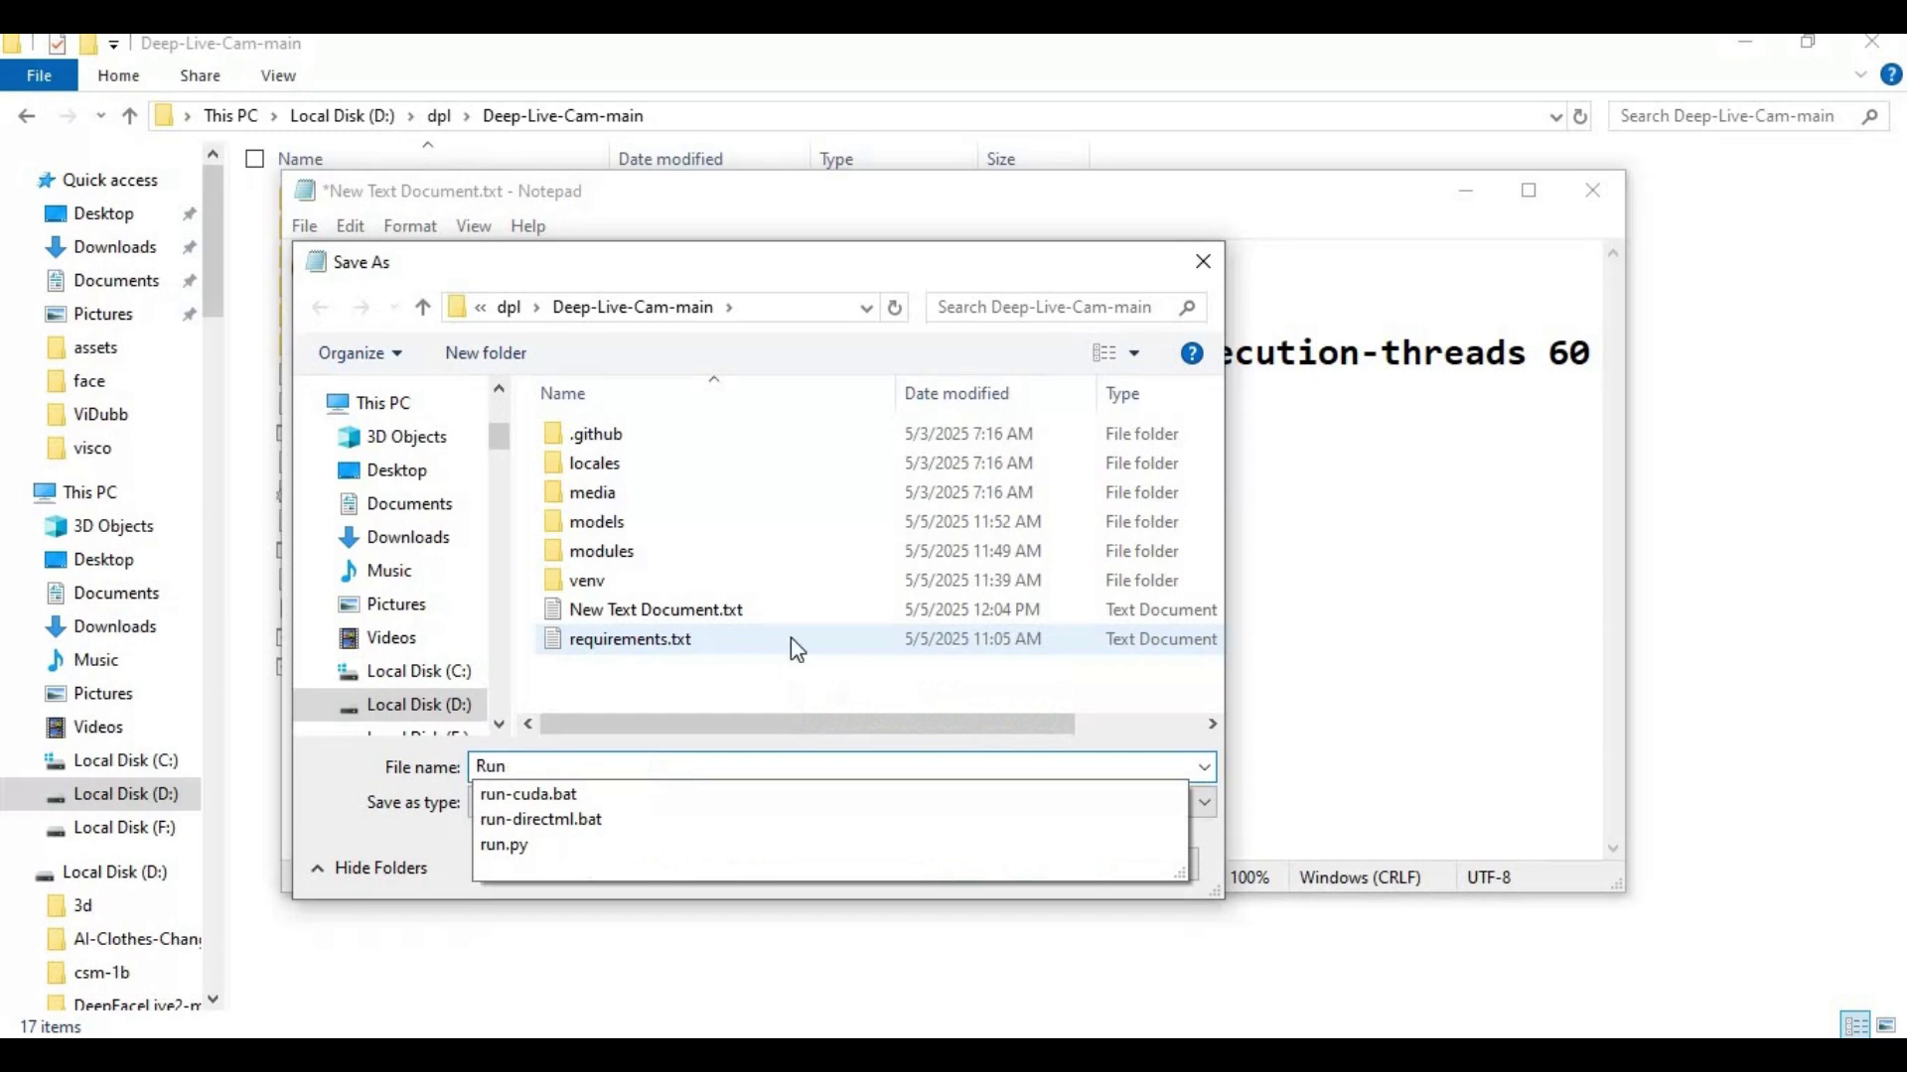
pyautogui.write('.bat')
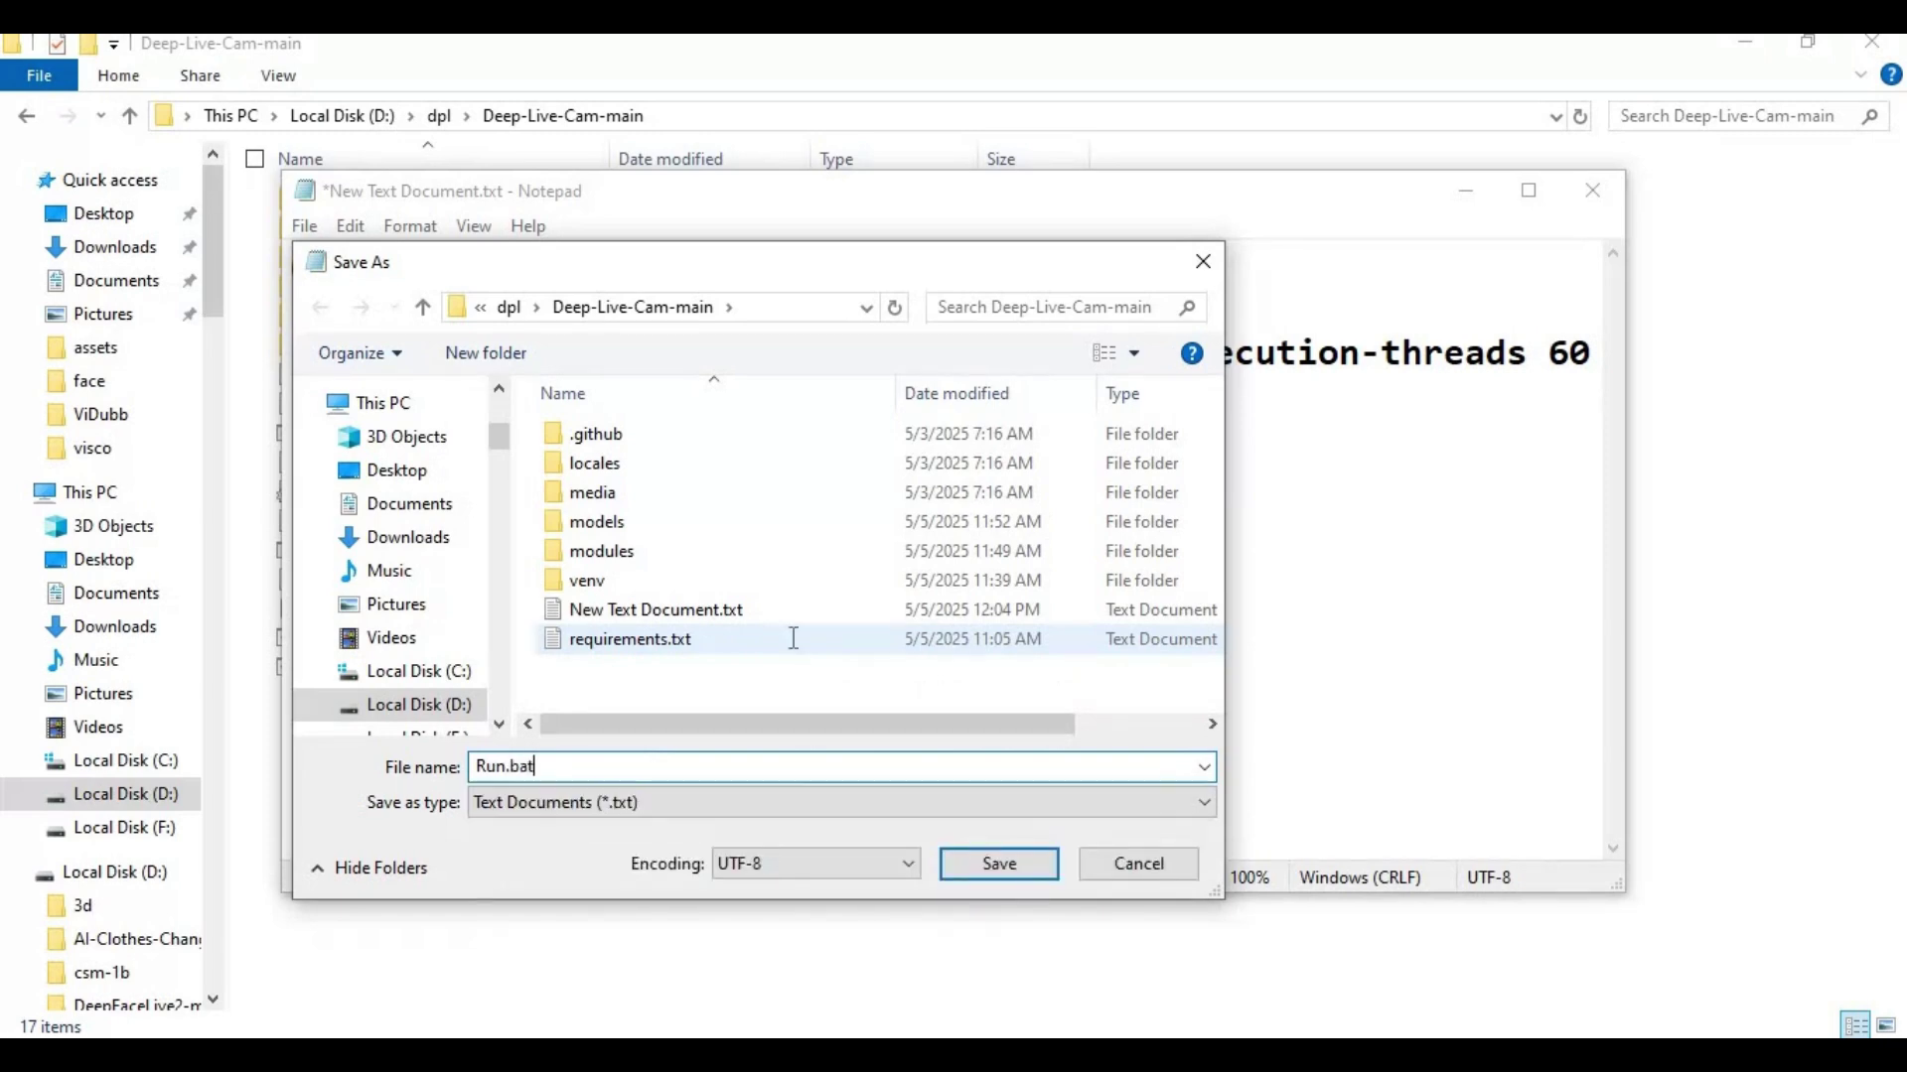
pyautogui.press('Return')
pyautogui.click(1589, 189)
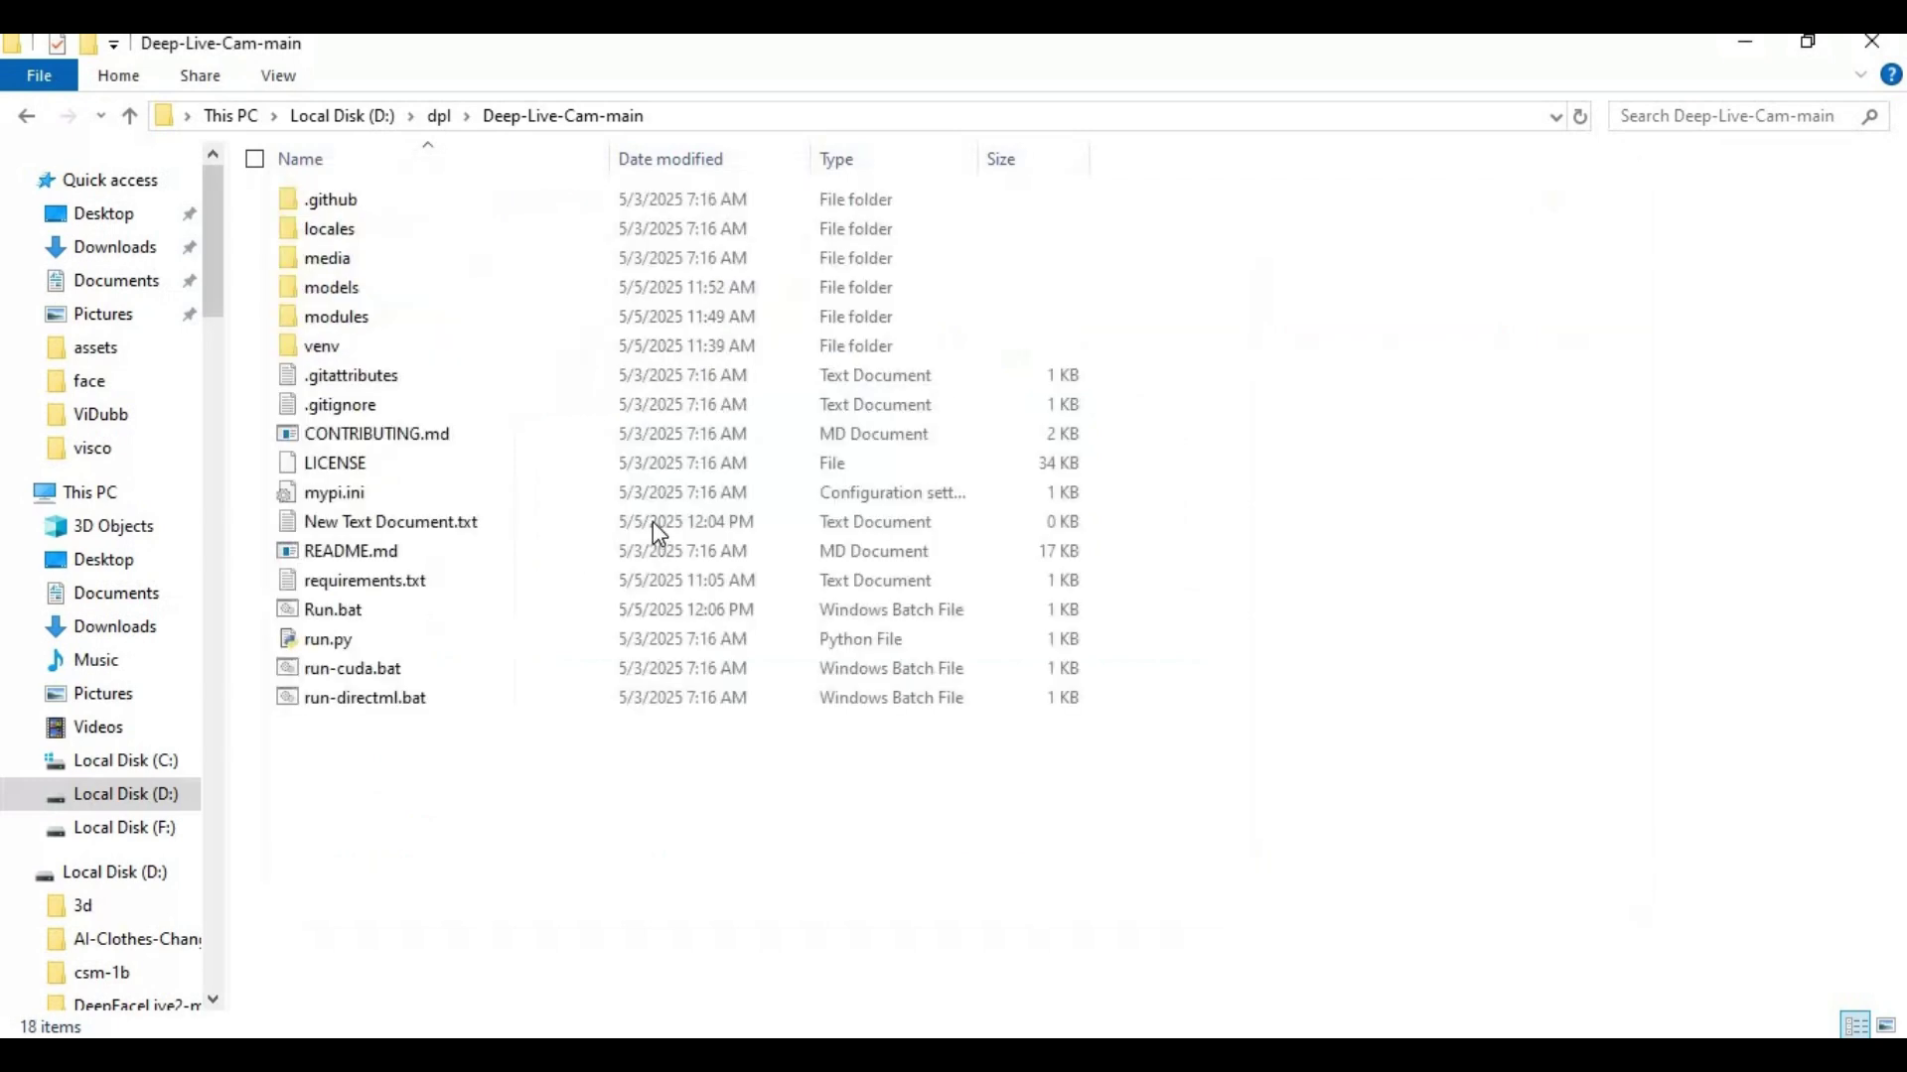
# - Launch Deep-Live-Cam by running Run.bat from the Deep-Live-Cam-main folder
pyautogui.click(575, 933)
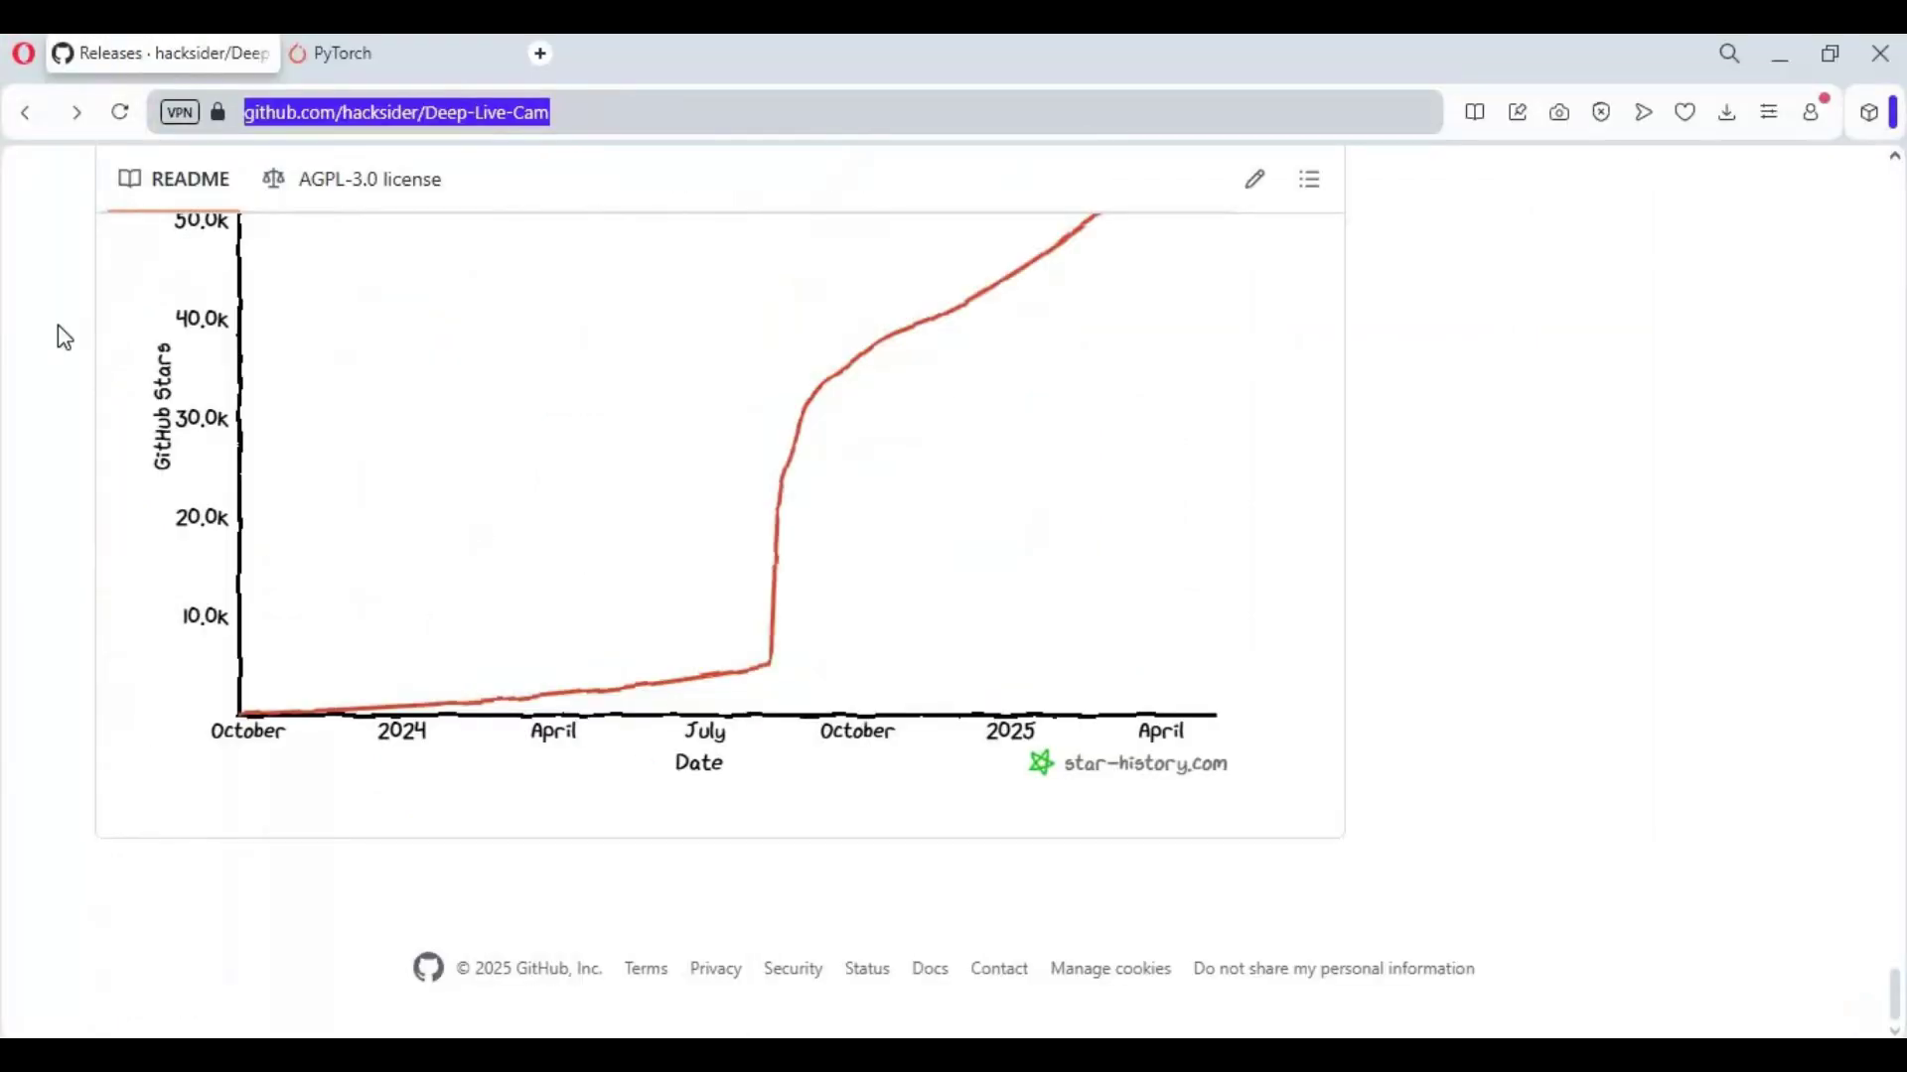
pyautogui.click(547, 1054)
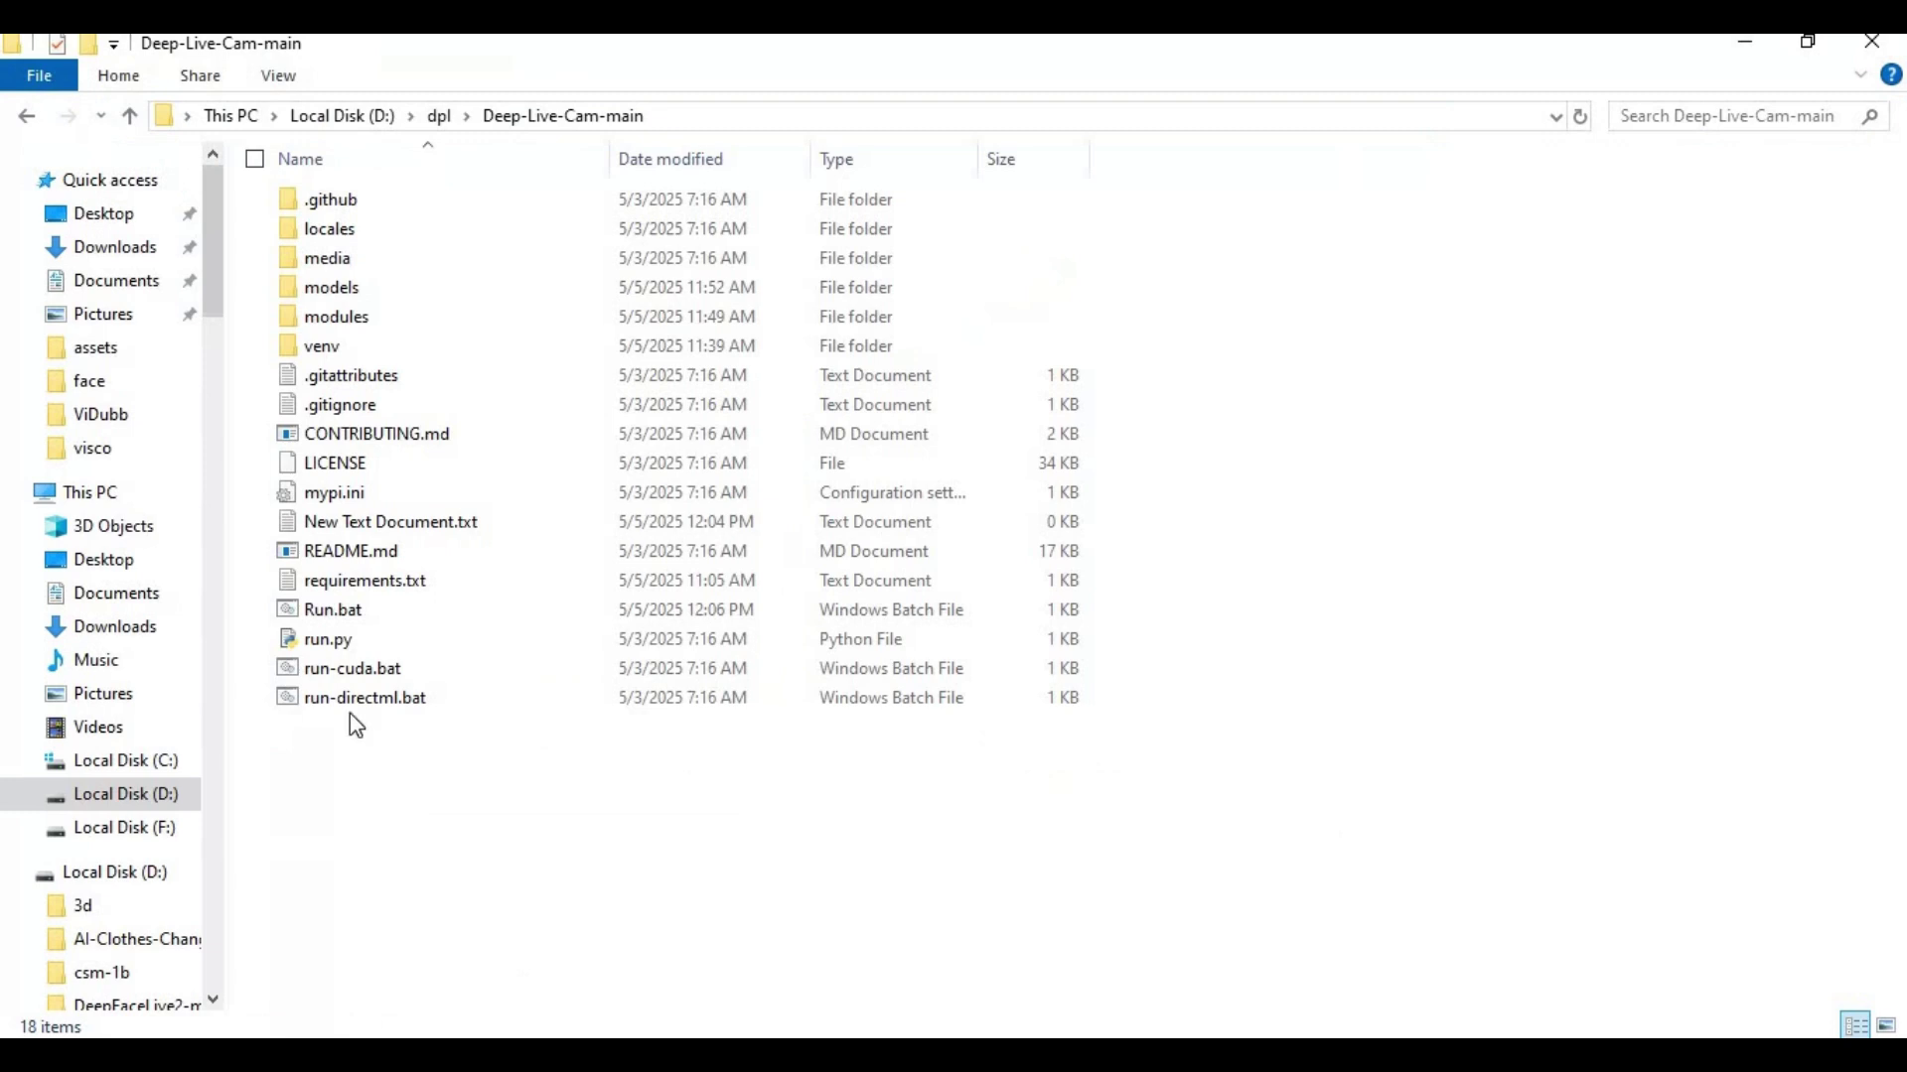
pyautogui.doubleClick(324, 615)
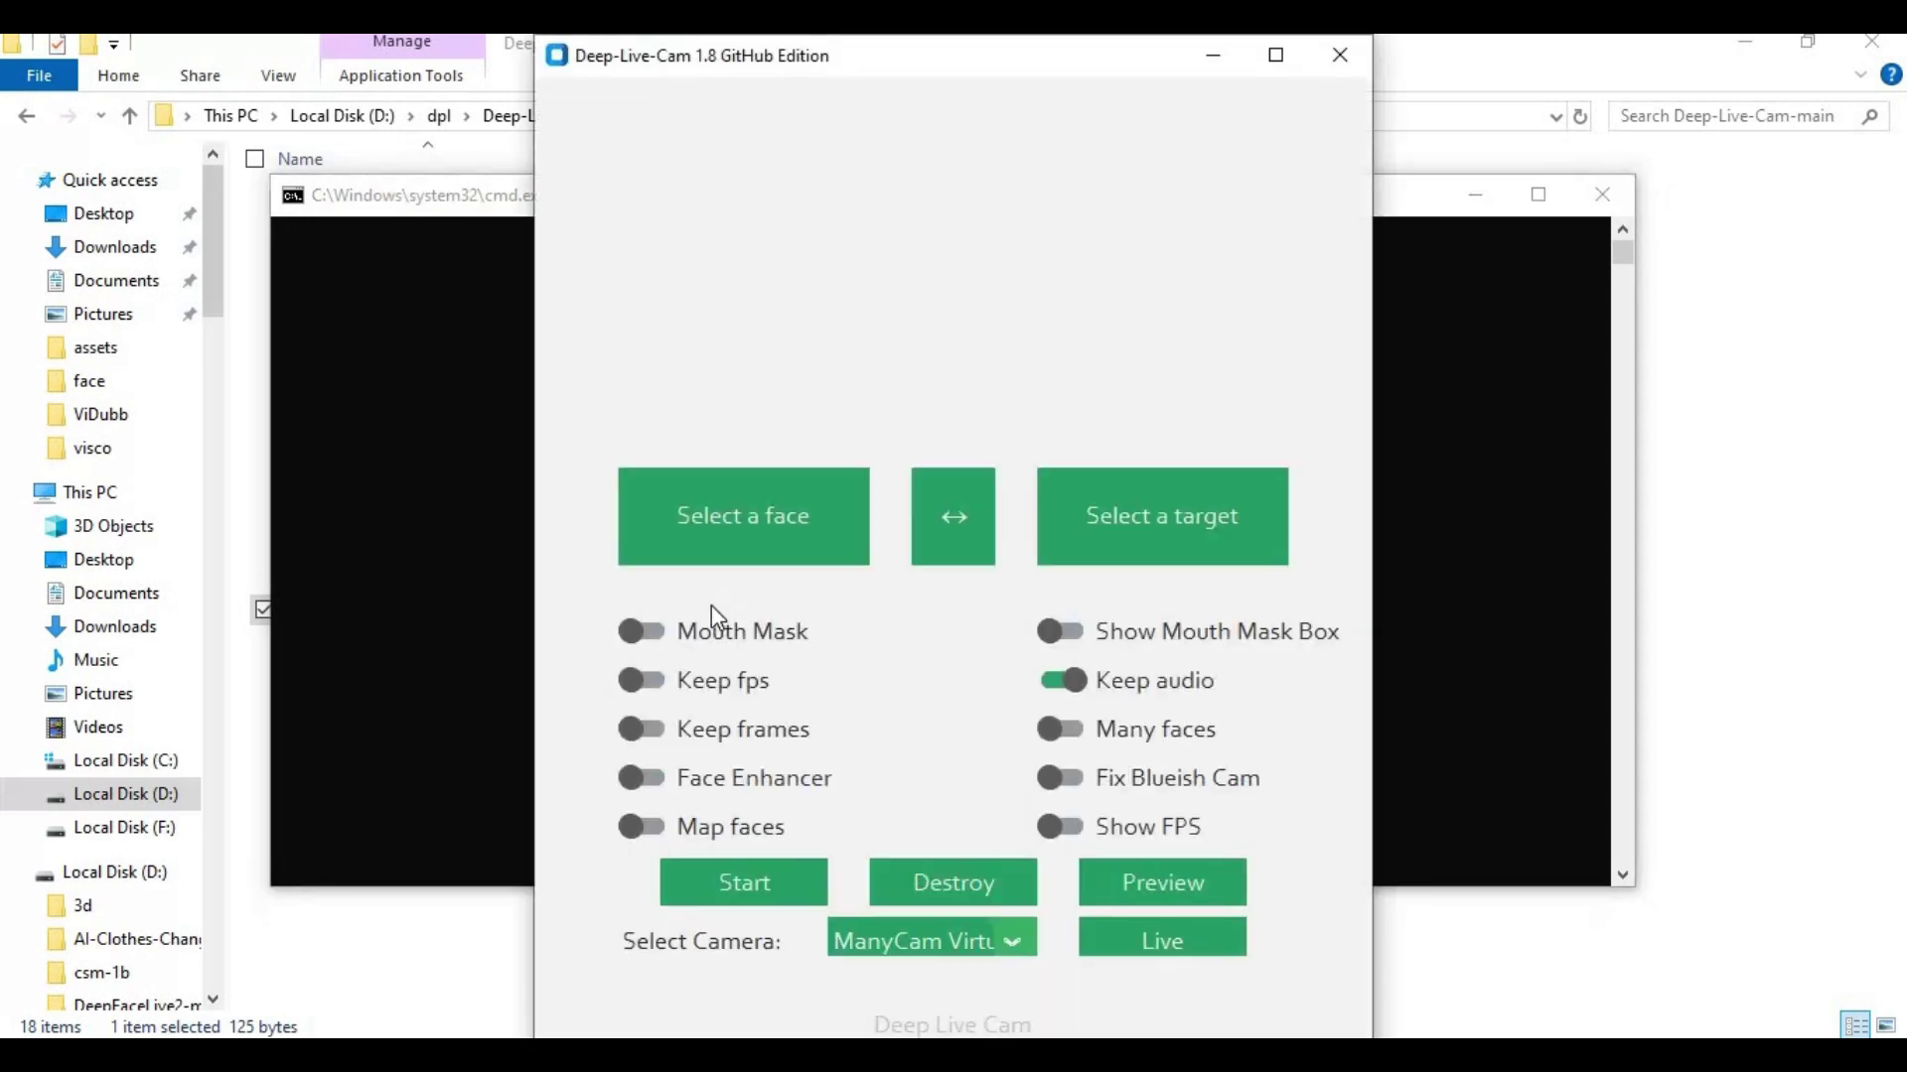
# - Load 2025-02-18_20h31_57.png as the source face, start the live preview from the ManyCam camera and bring the preview window to the front
pyautogui.click(766, 527)
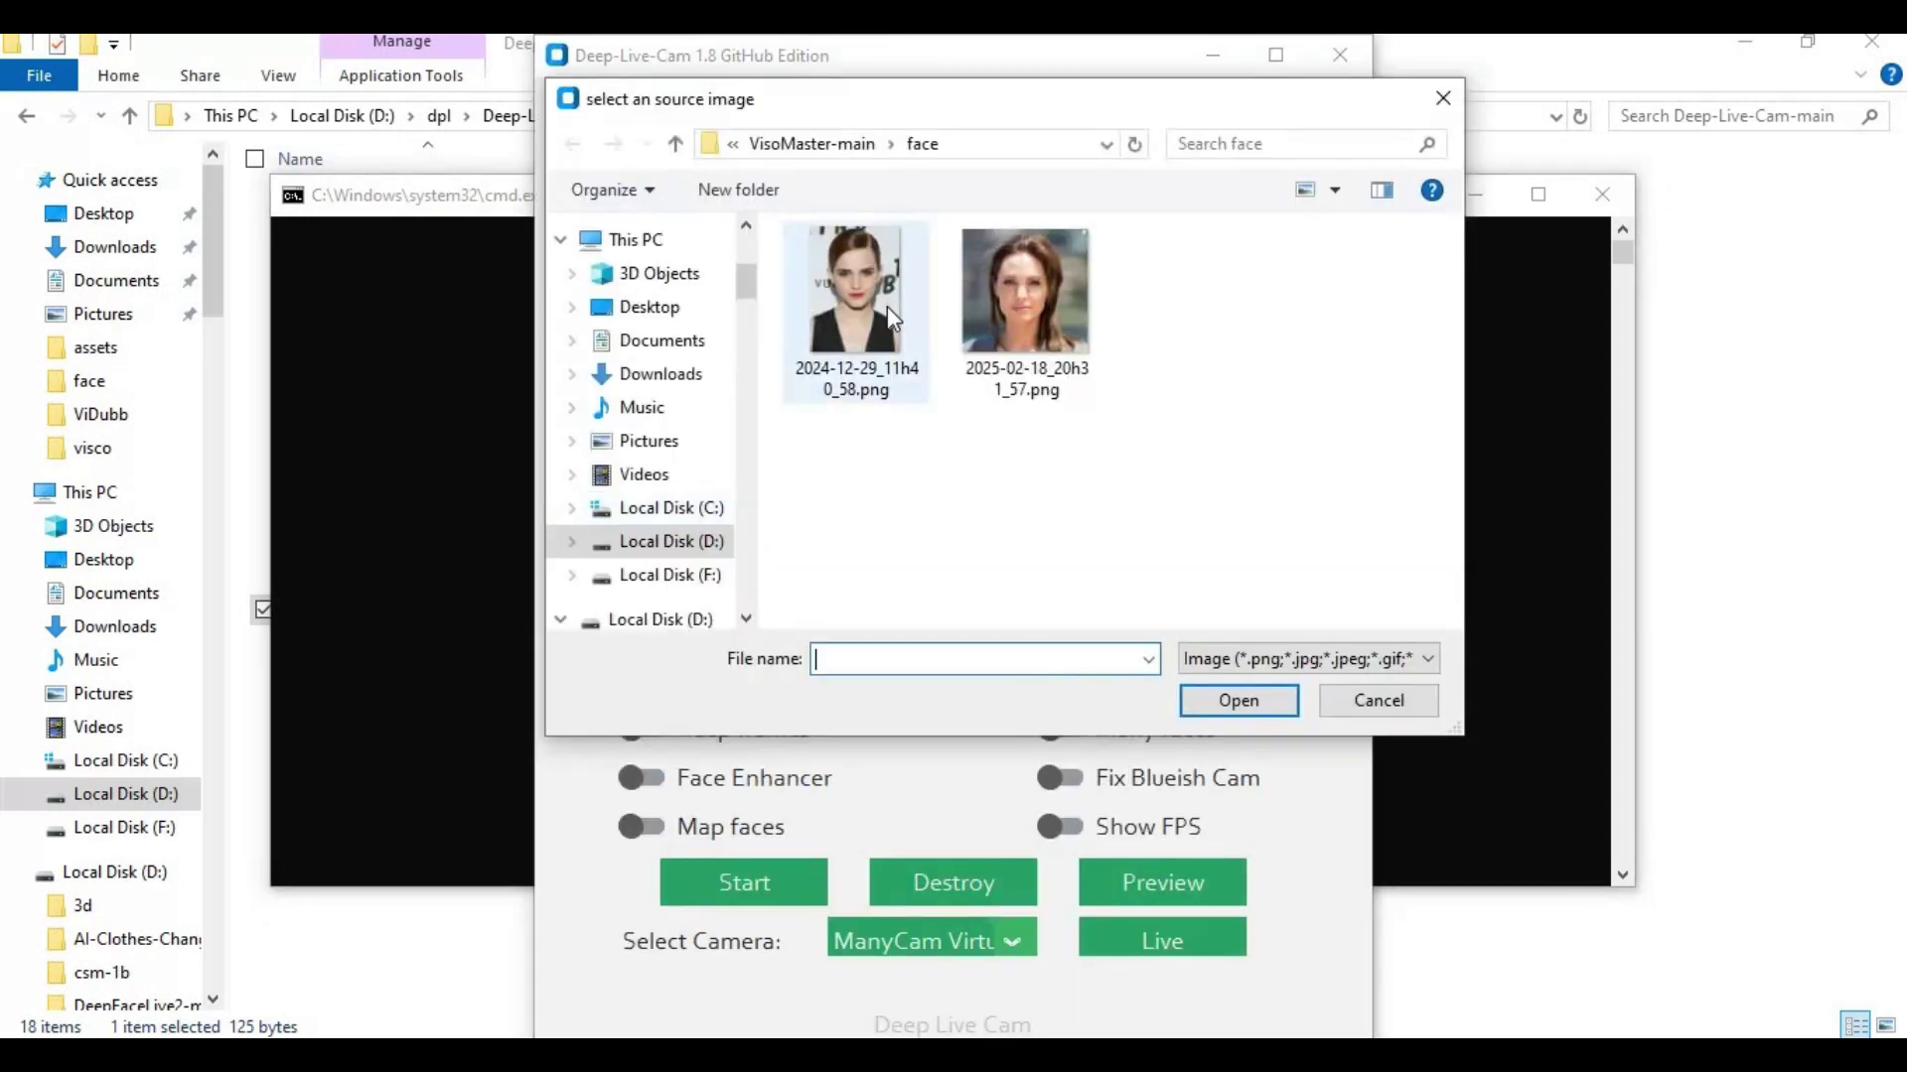
pyautogui.doubleClick(1033, 318)
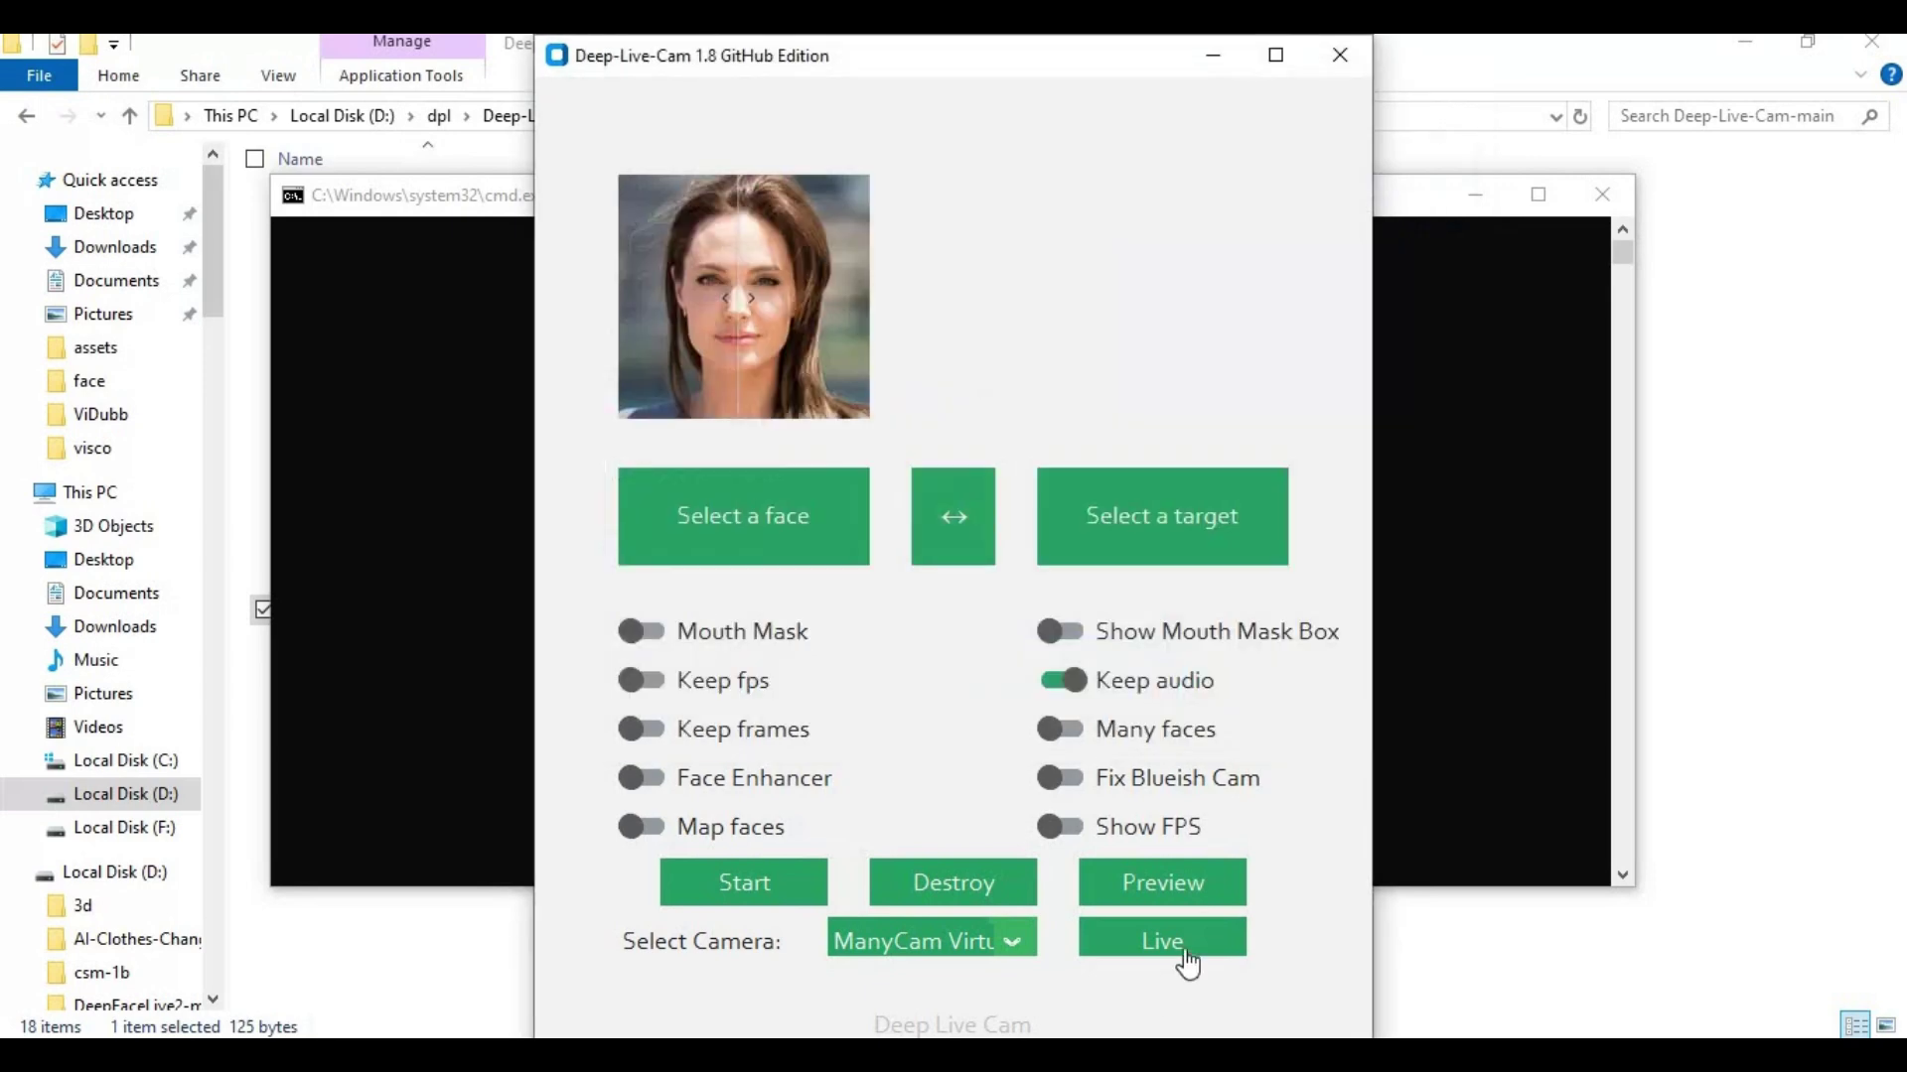
pyautogui.click(987, 938)
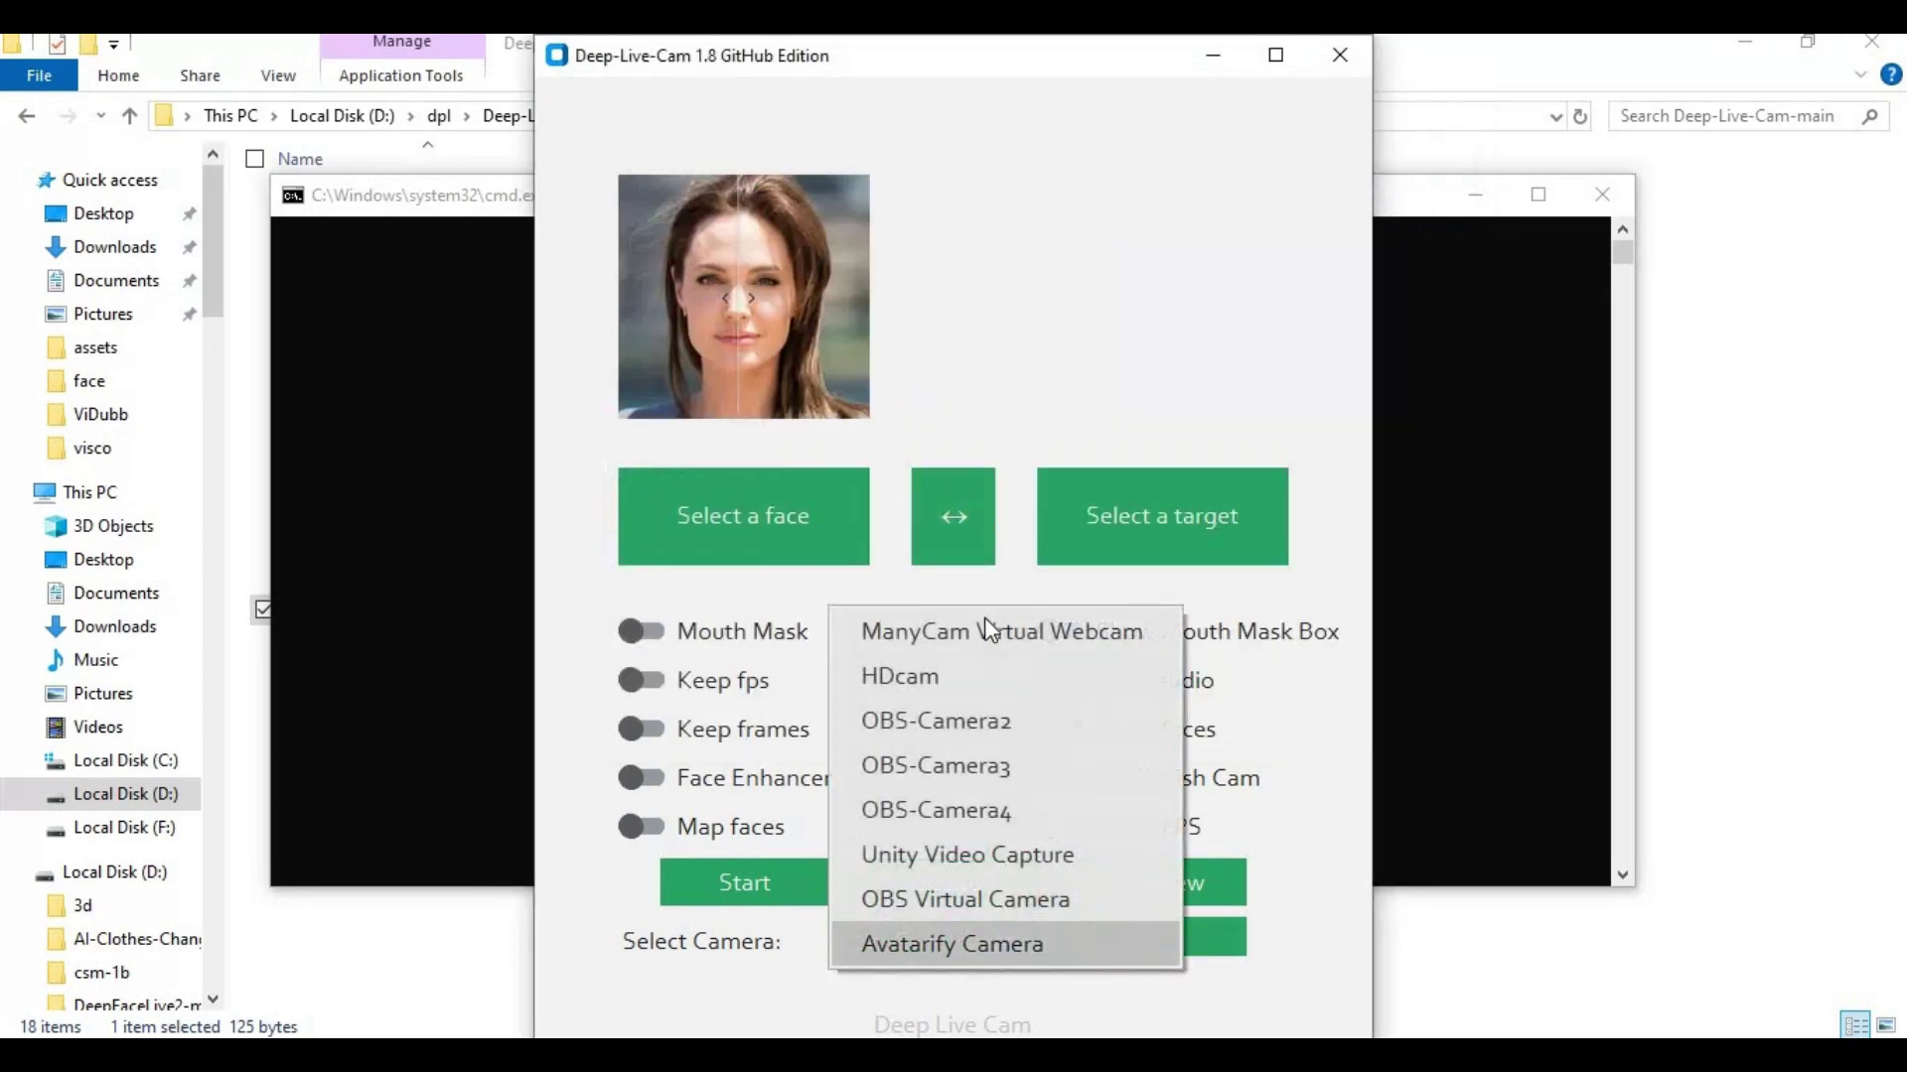
pyautogui.click(1217, 957)
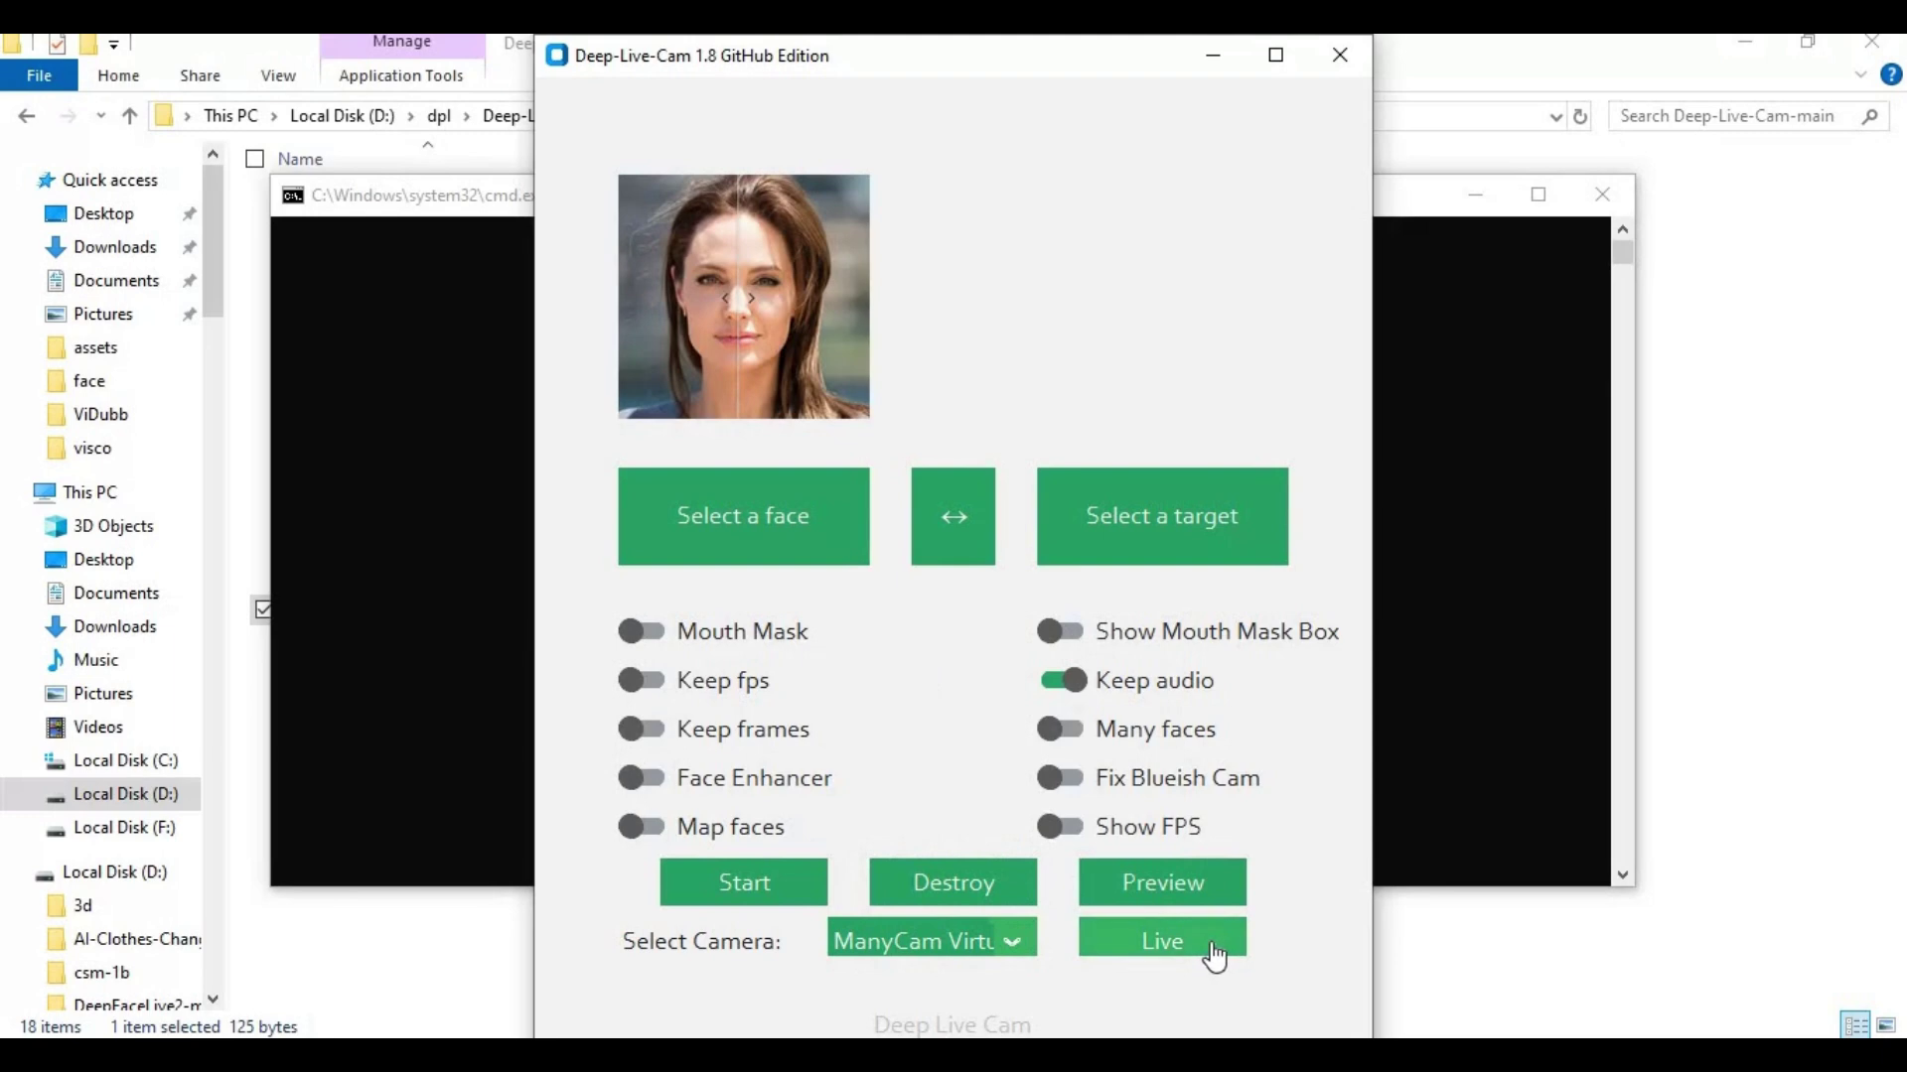
pyautogui.click(1205, 959)
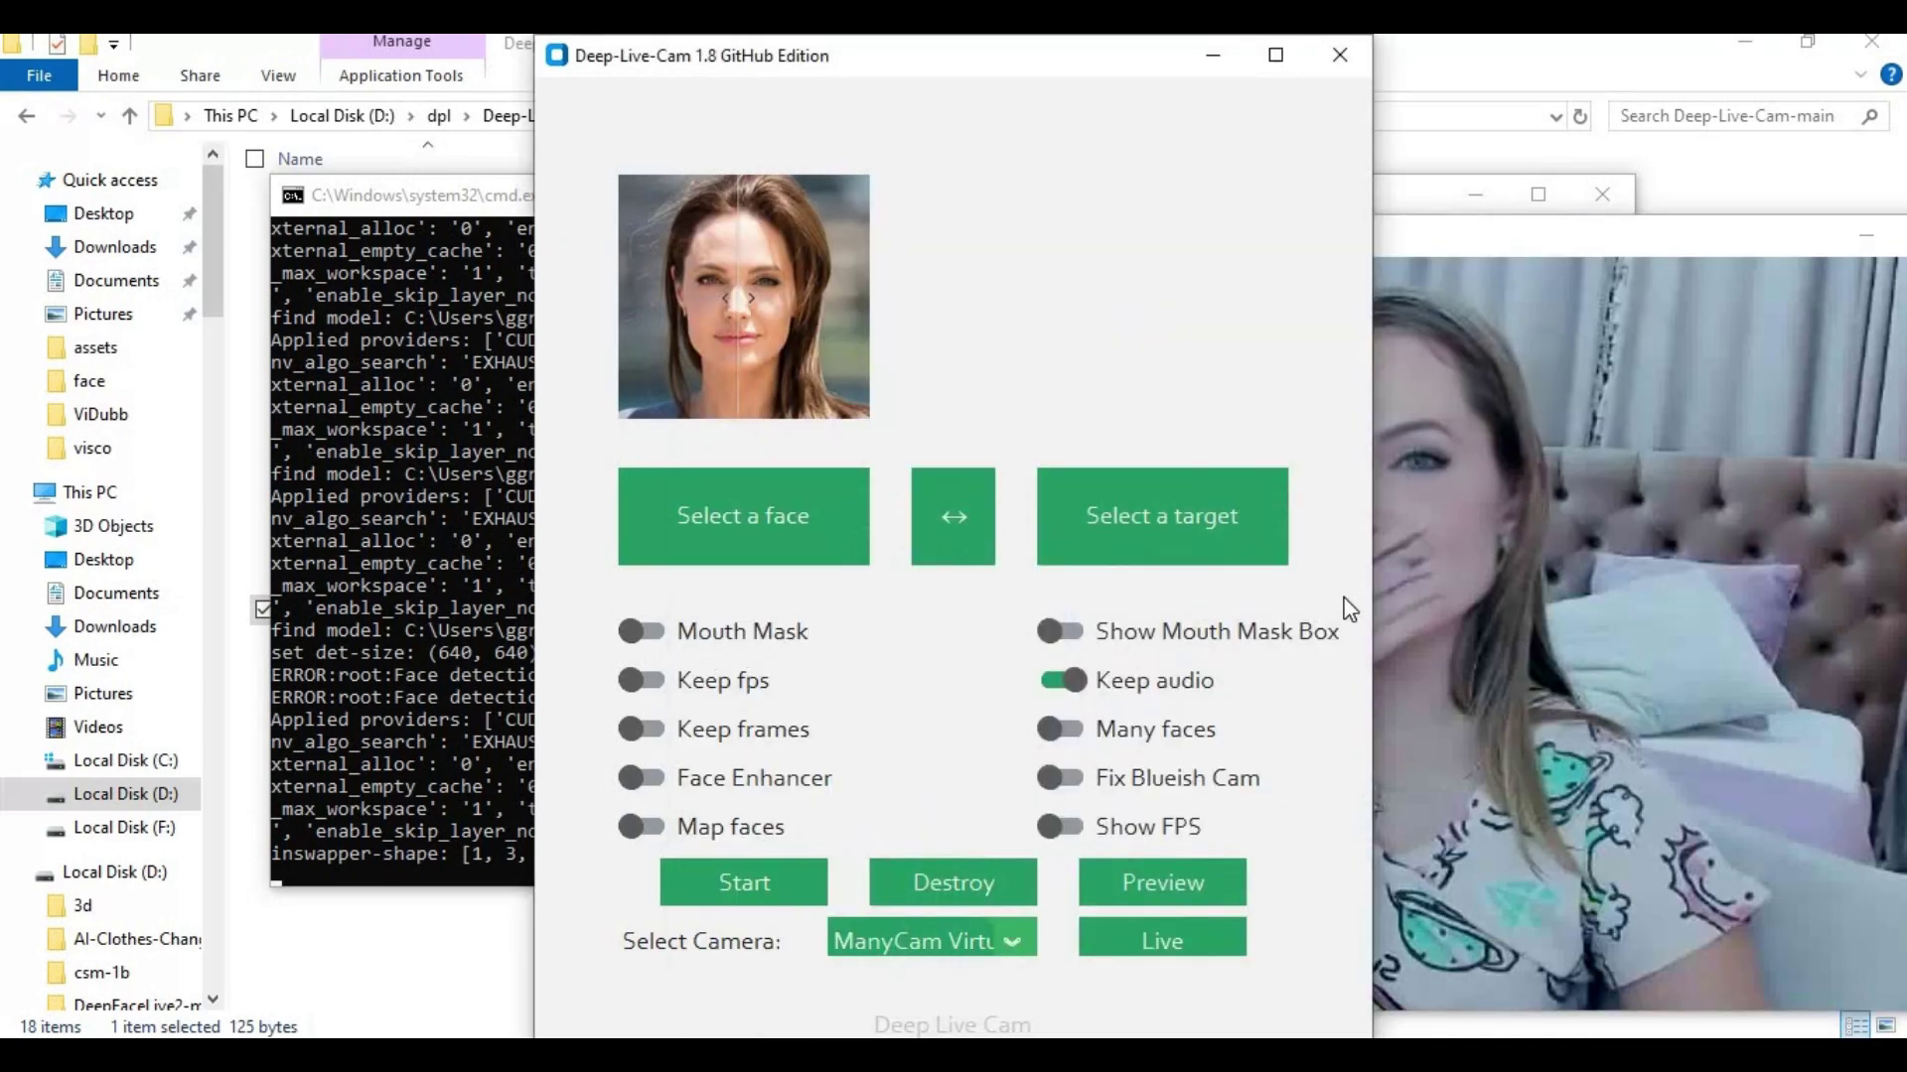
pyautogui.click(1503, 605)
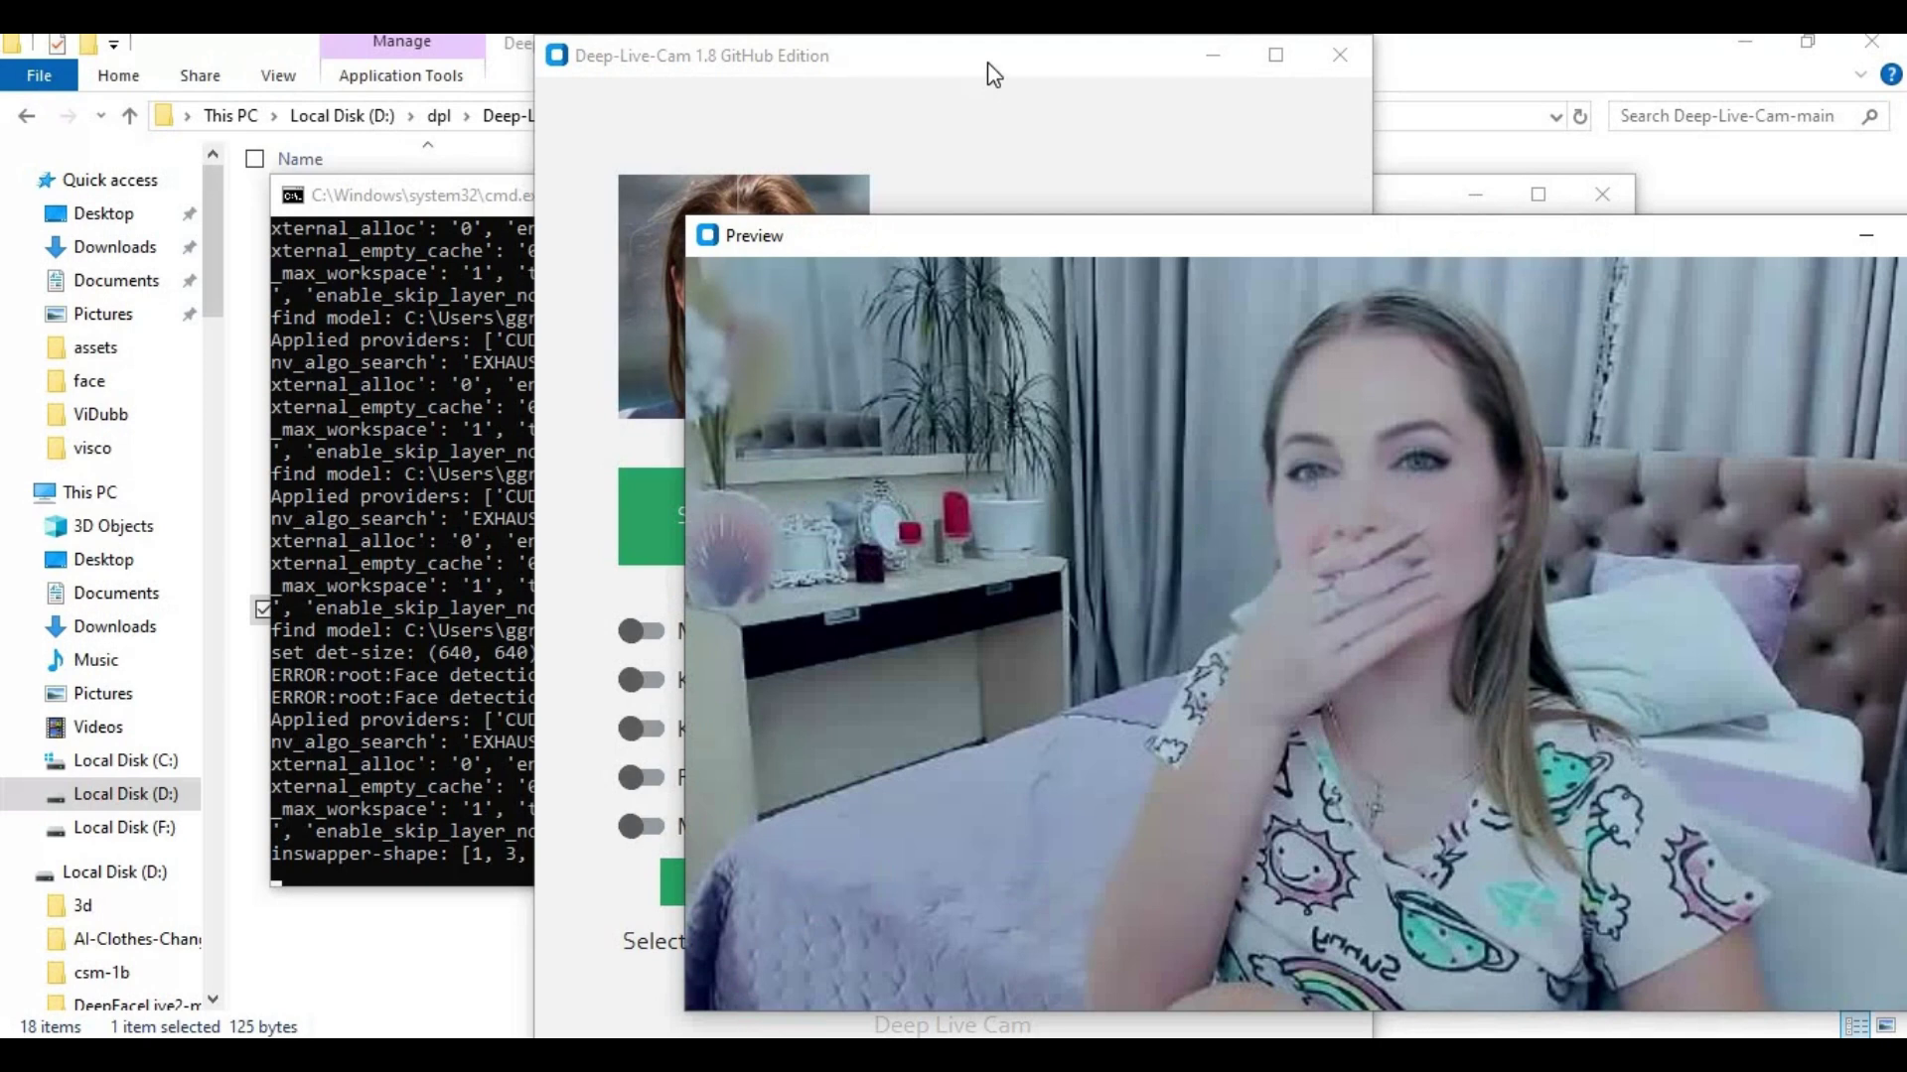
# - Arrange the Deep-Live-Cam and Preview windows so the source face, the options and the live preview are all visible
pyautogui.moveTo(618, 56); pyautogui.dragTo(111, 56)
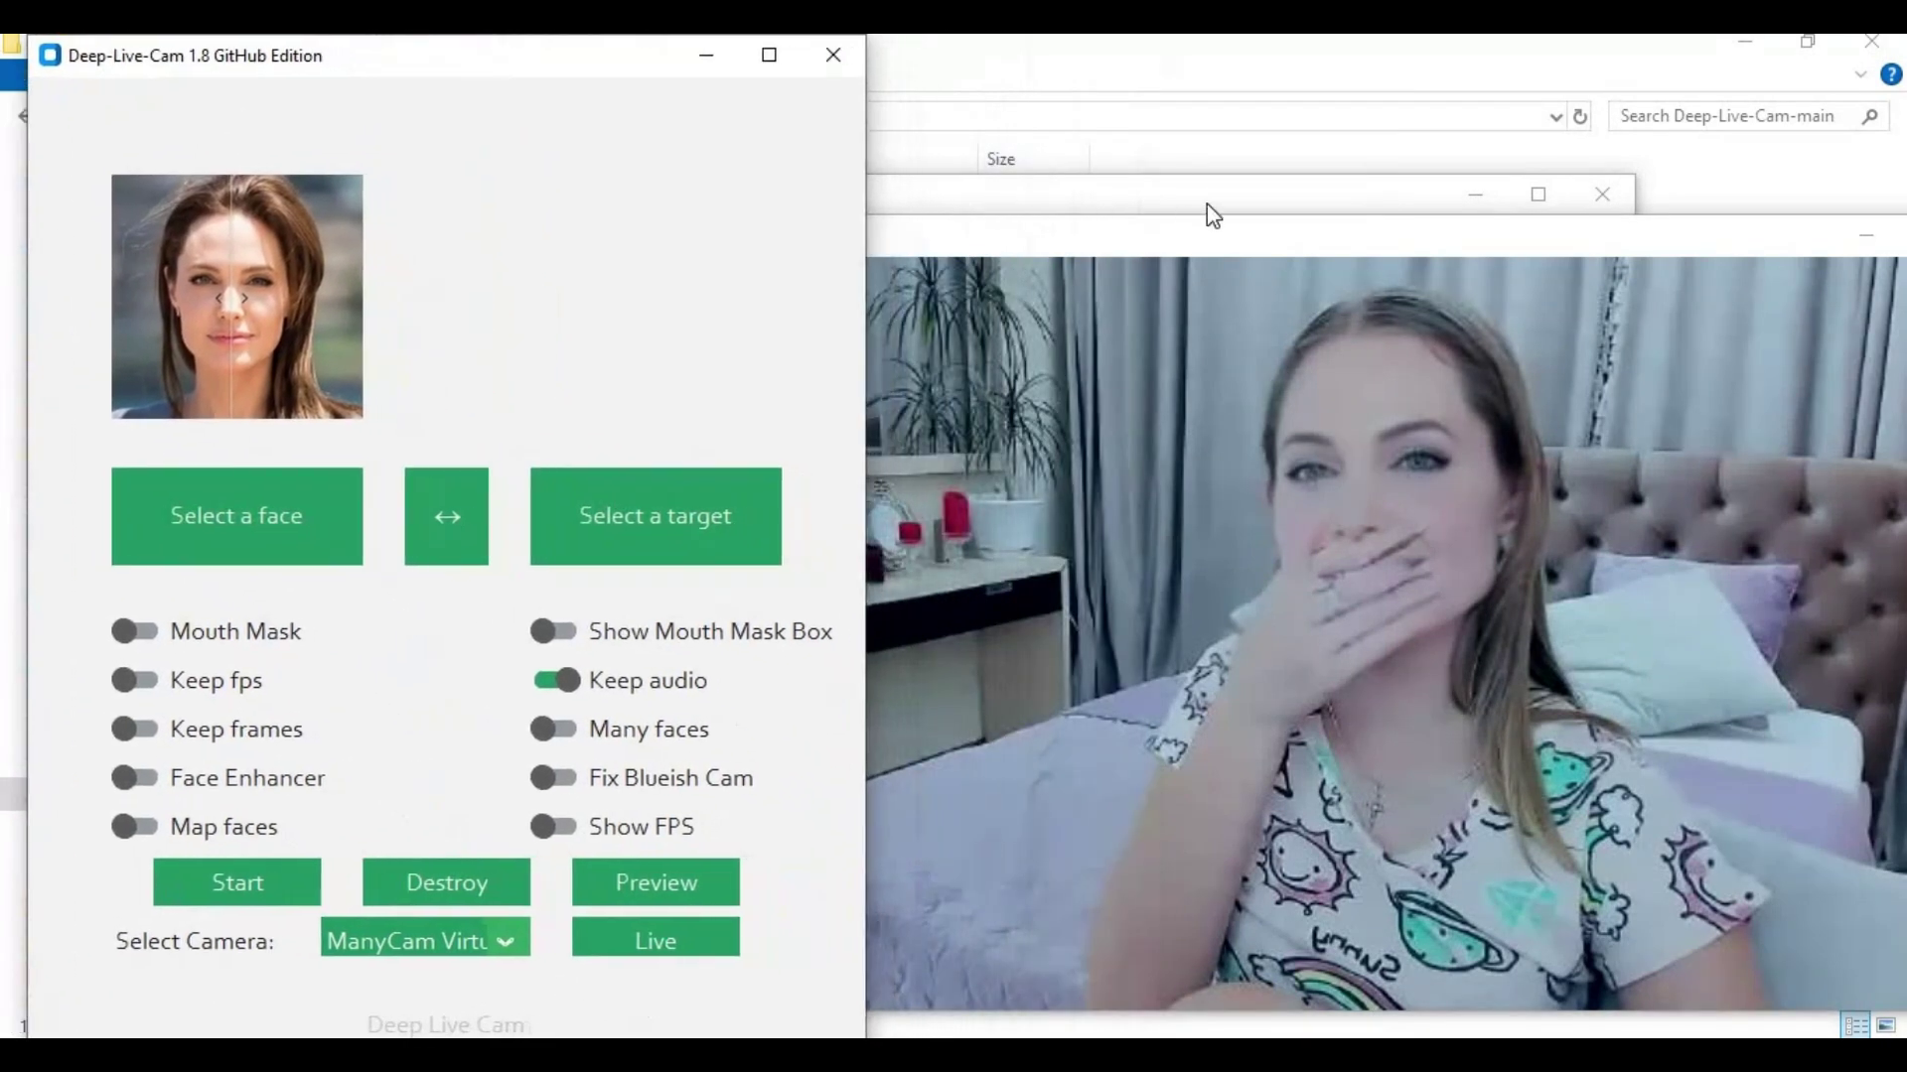
pyautogui.moveTo(1296, 242); pyautogui.dragTo(1187, 112)
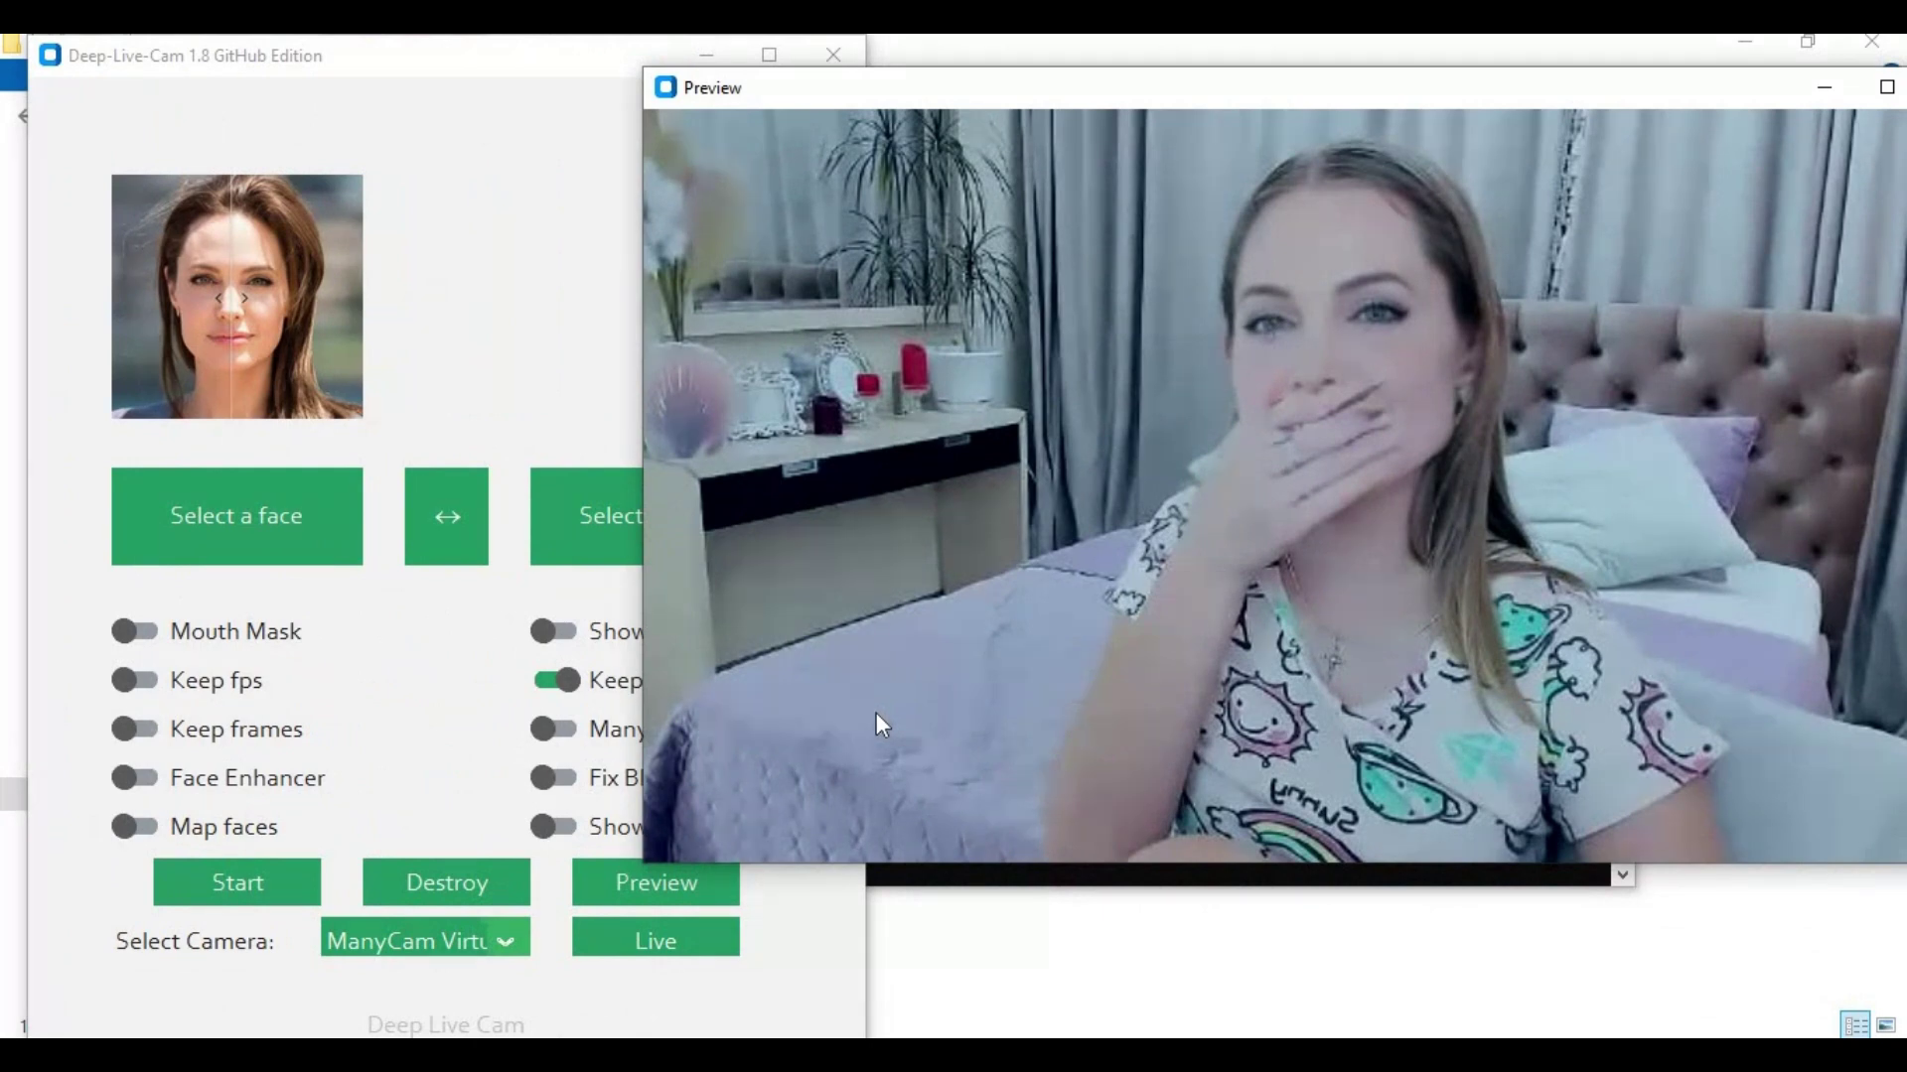
# - Switch to ManyCam, play the first video of the playlist as the camera feed and minimize ManyCam
pyautogui.hotkey('alt', 'Tab')
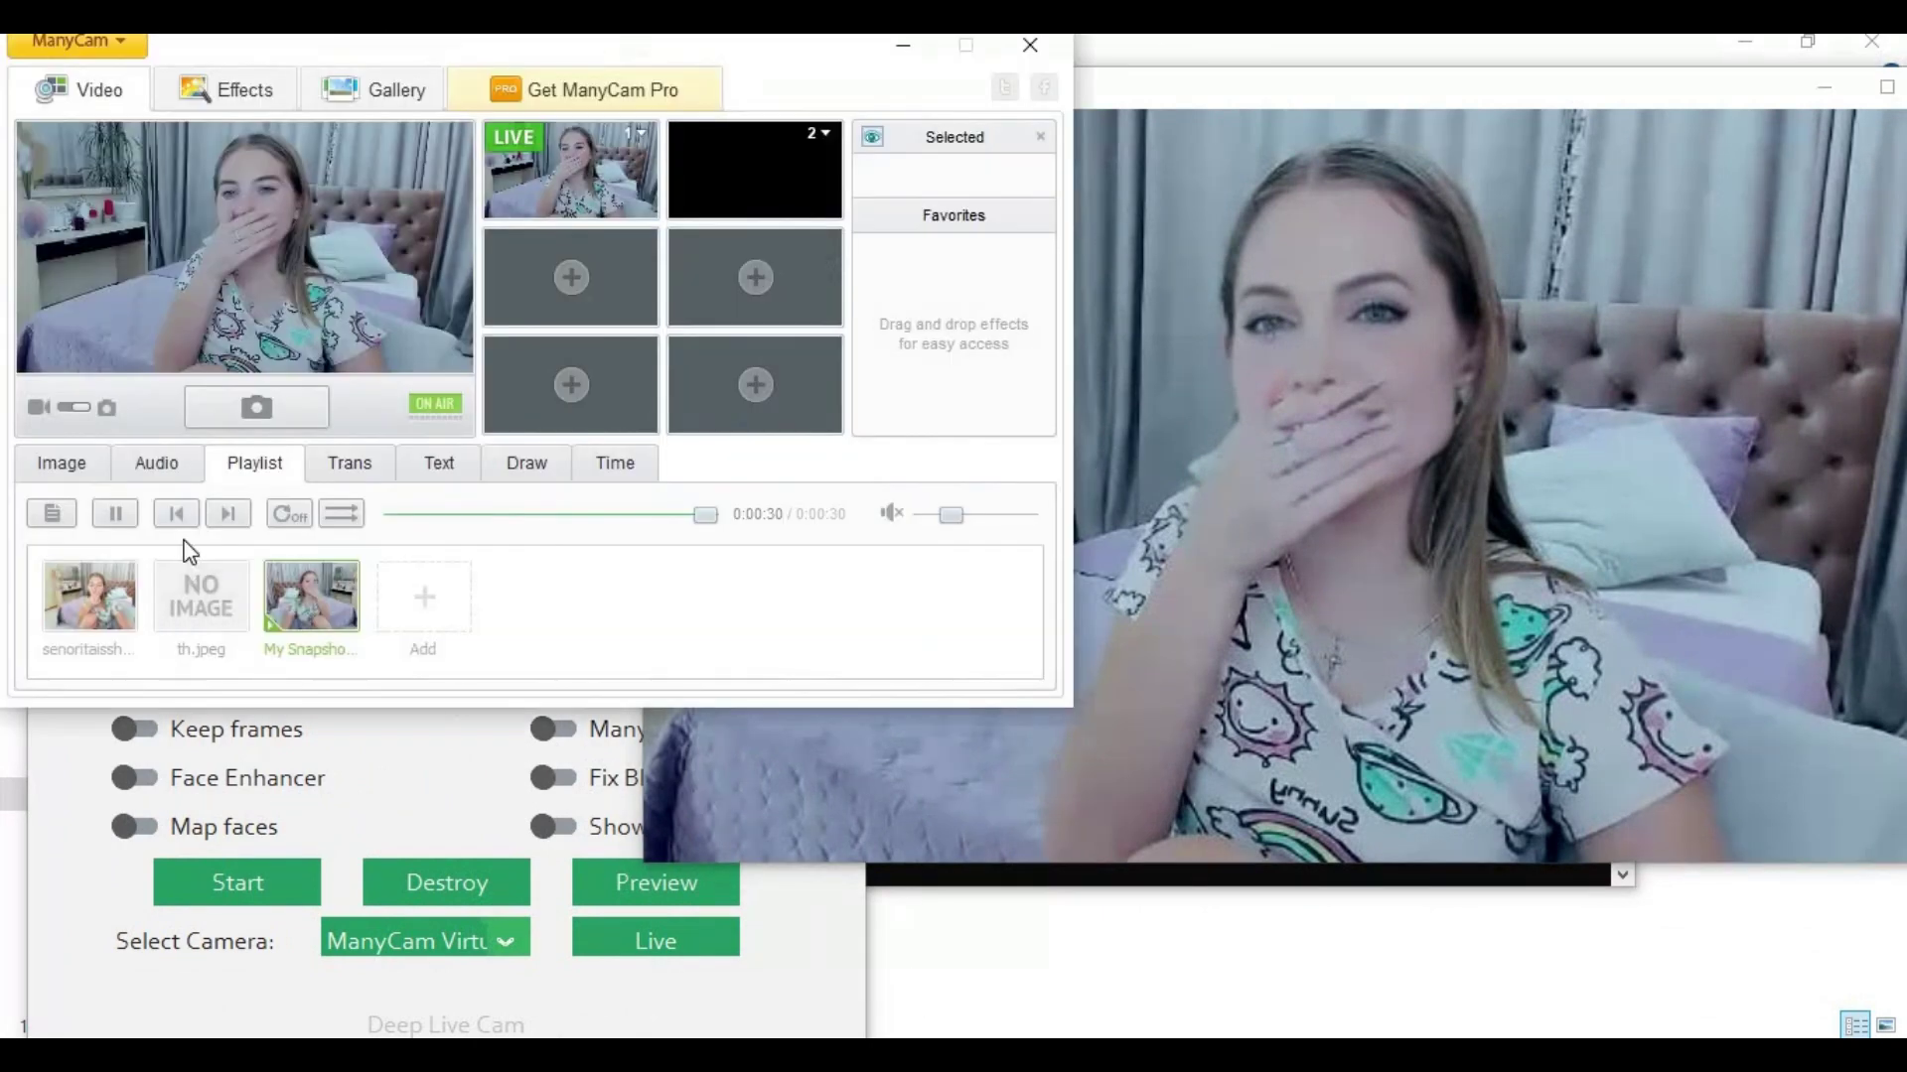
pyautogui.doubleClick(96, 602)
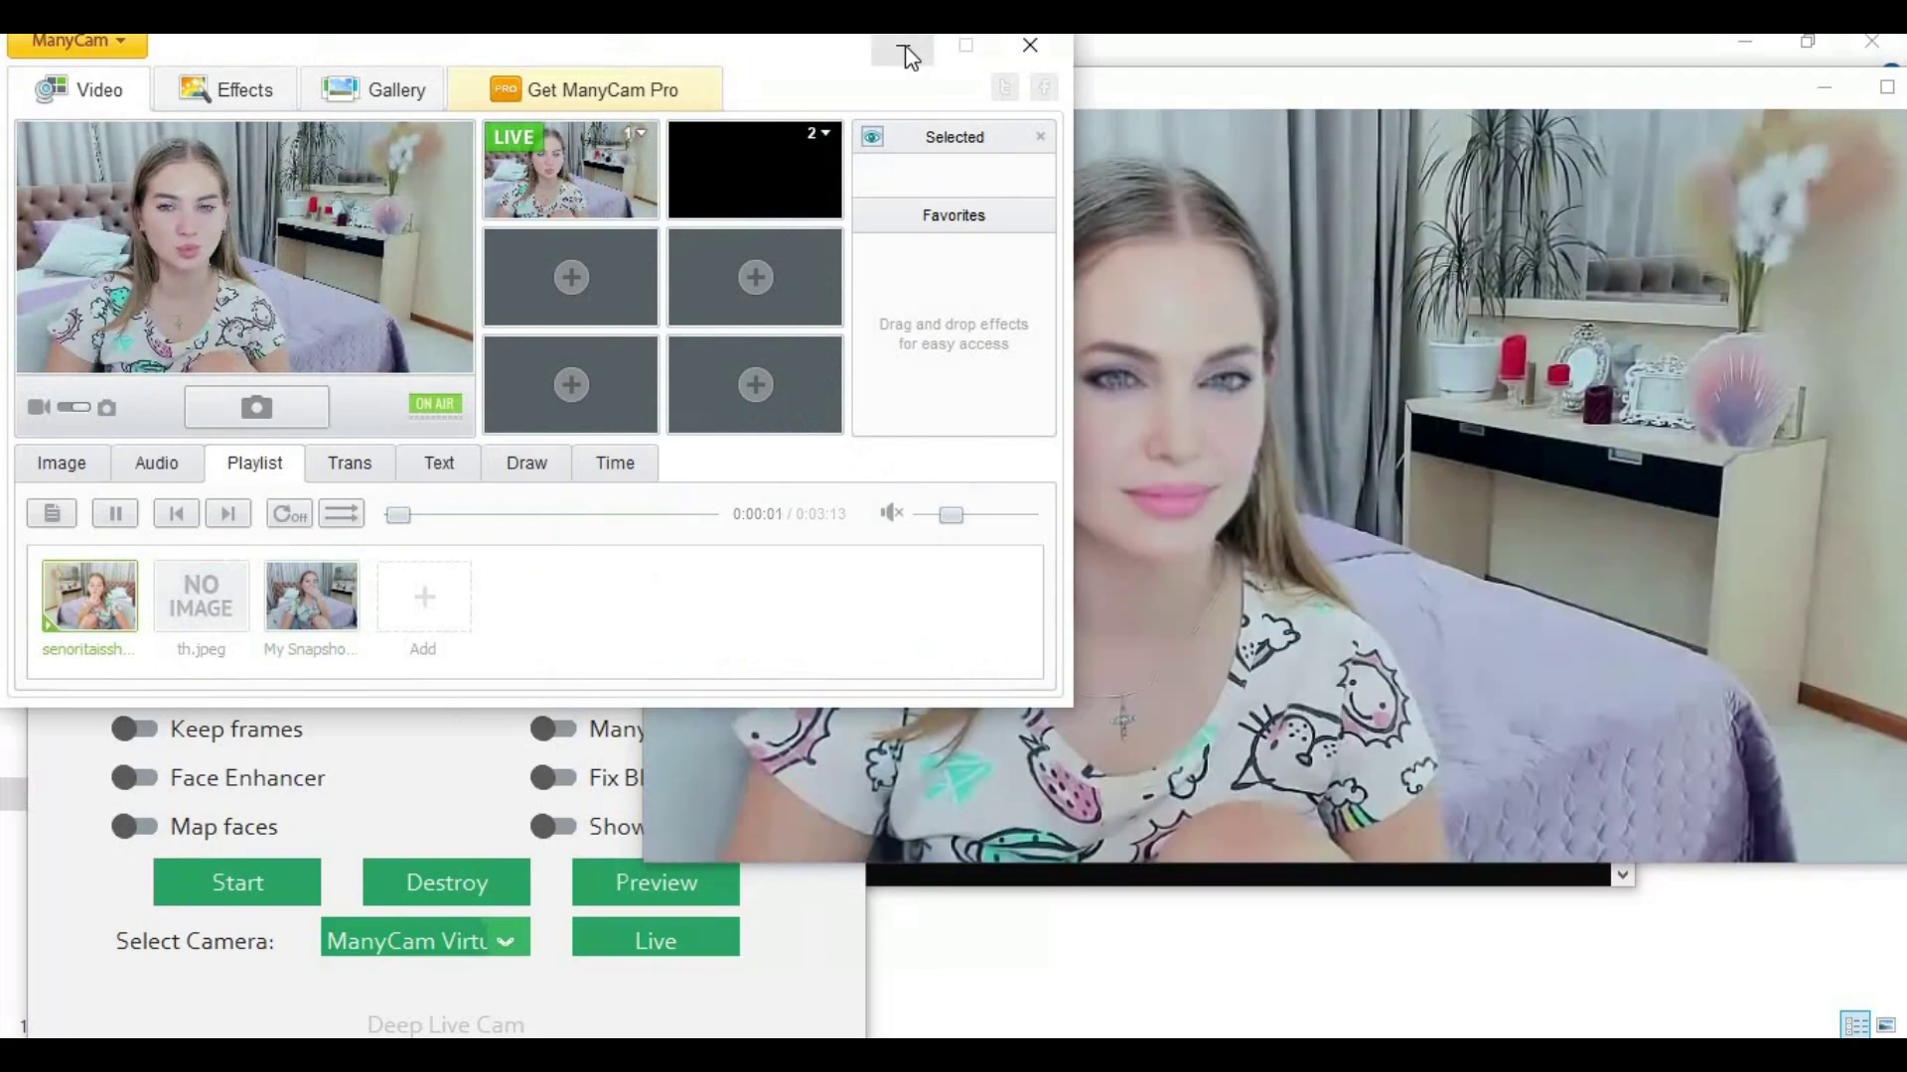
pyautogui.click(904, 45)
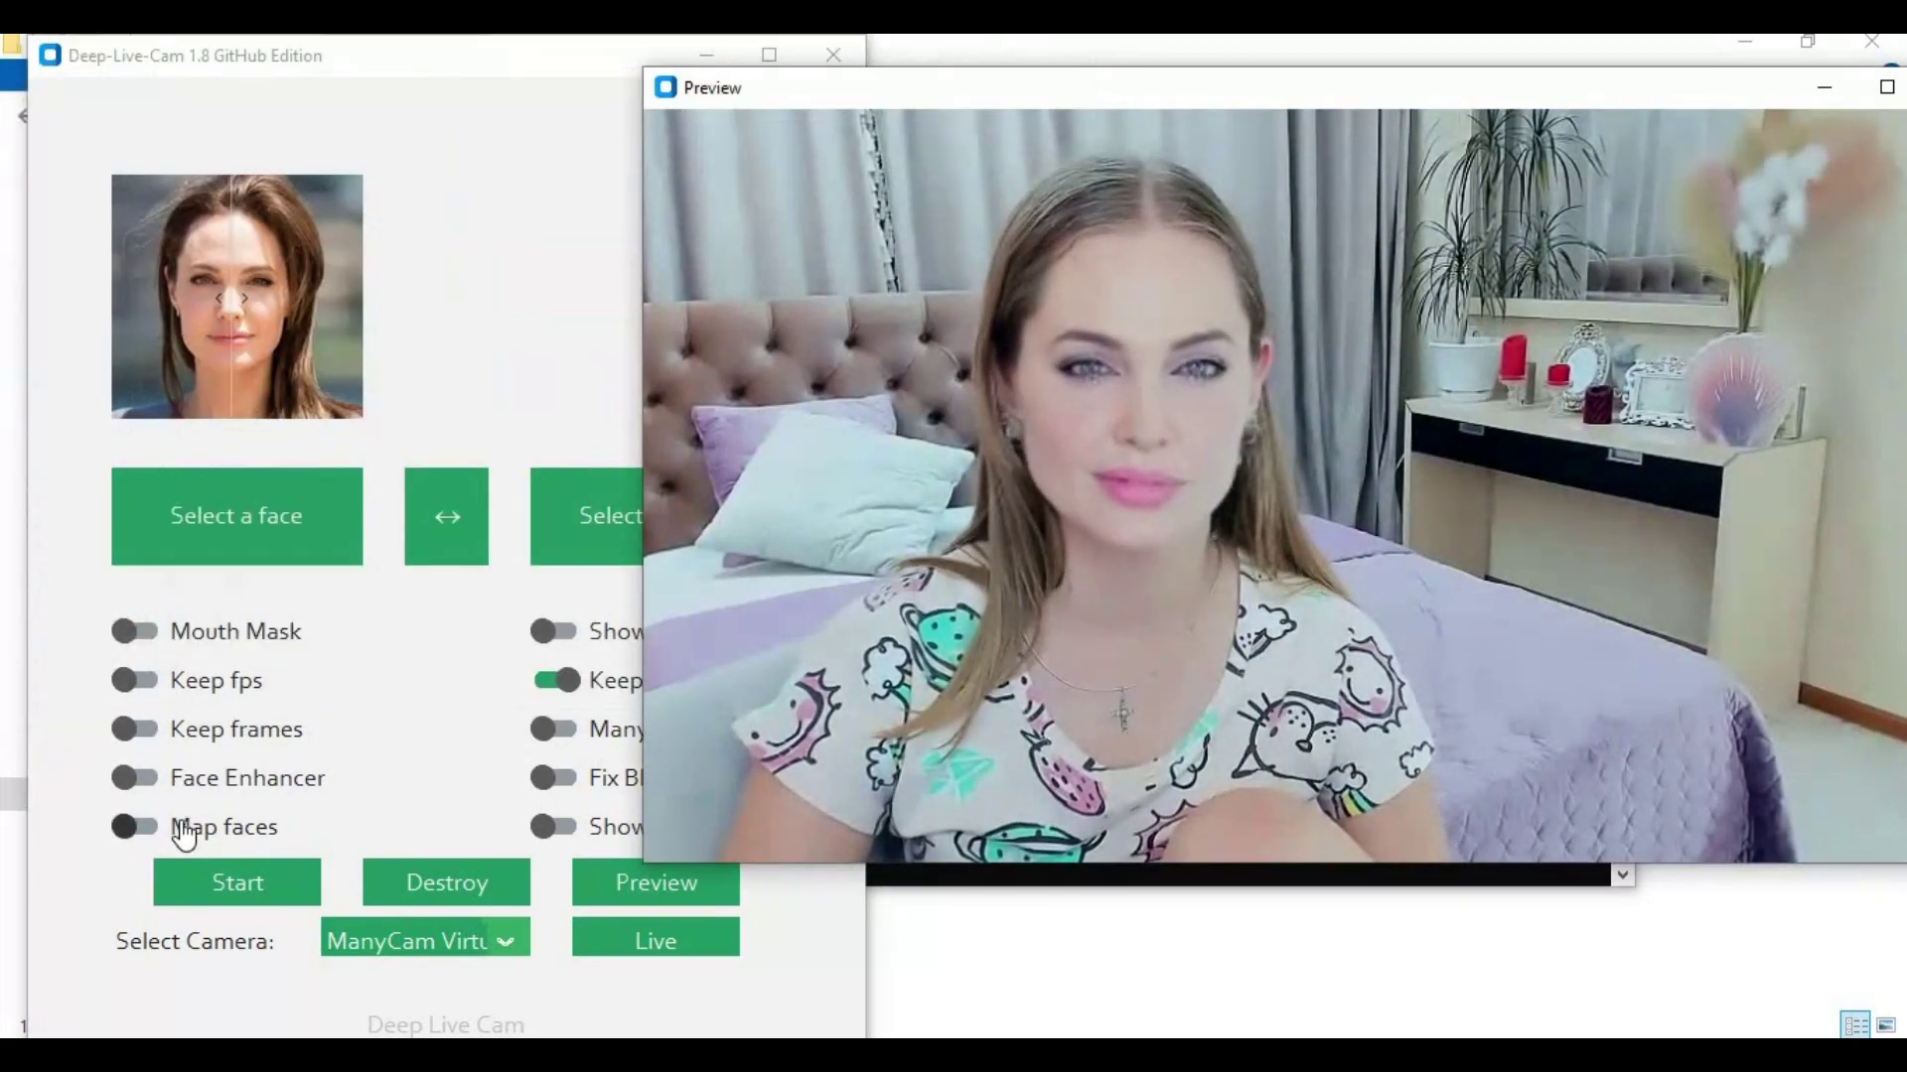
# - Try the Show Mouth Mask Box option on the live preview and turn it off again
pyautogui.click(553, 640)
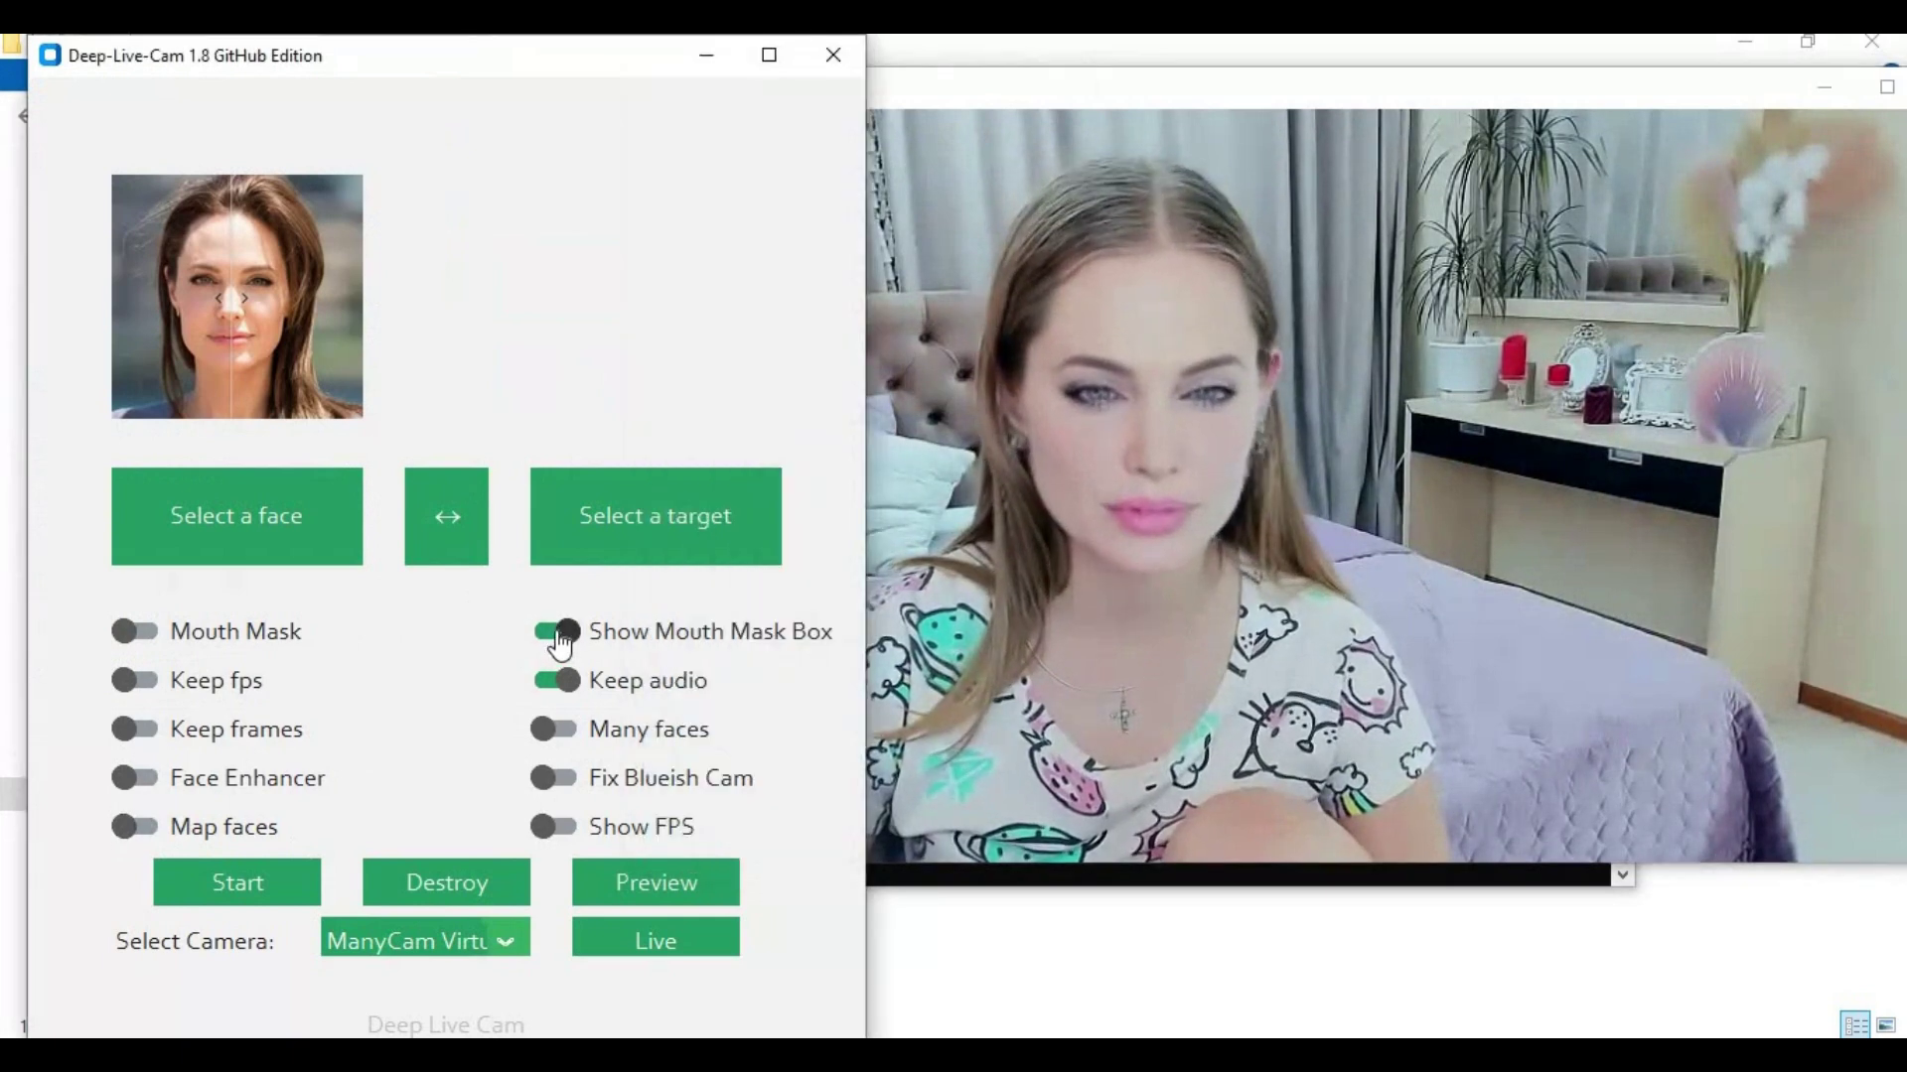
pyautogui.click(1021, 628)
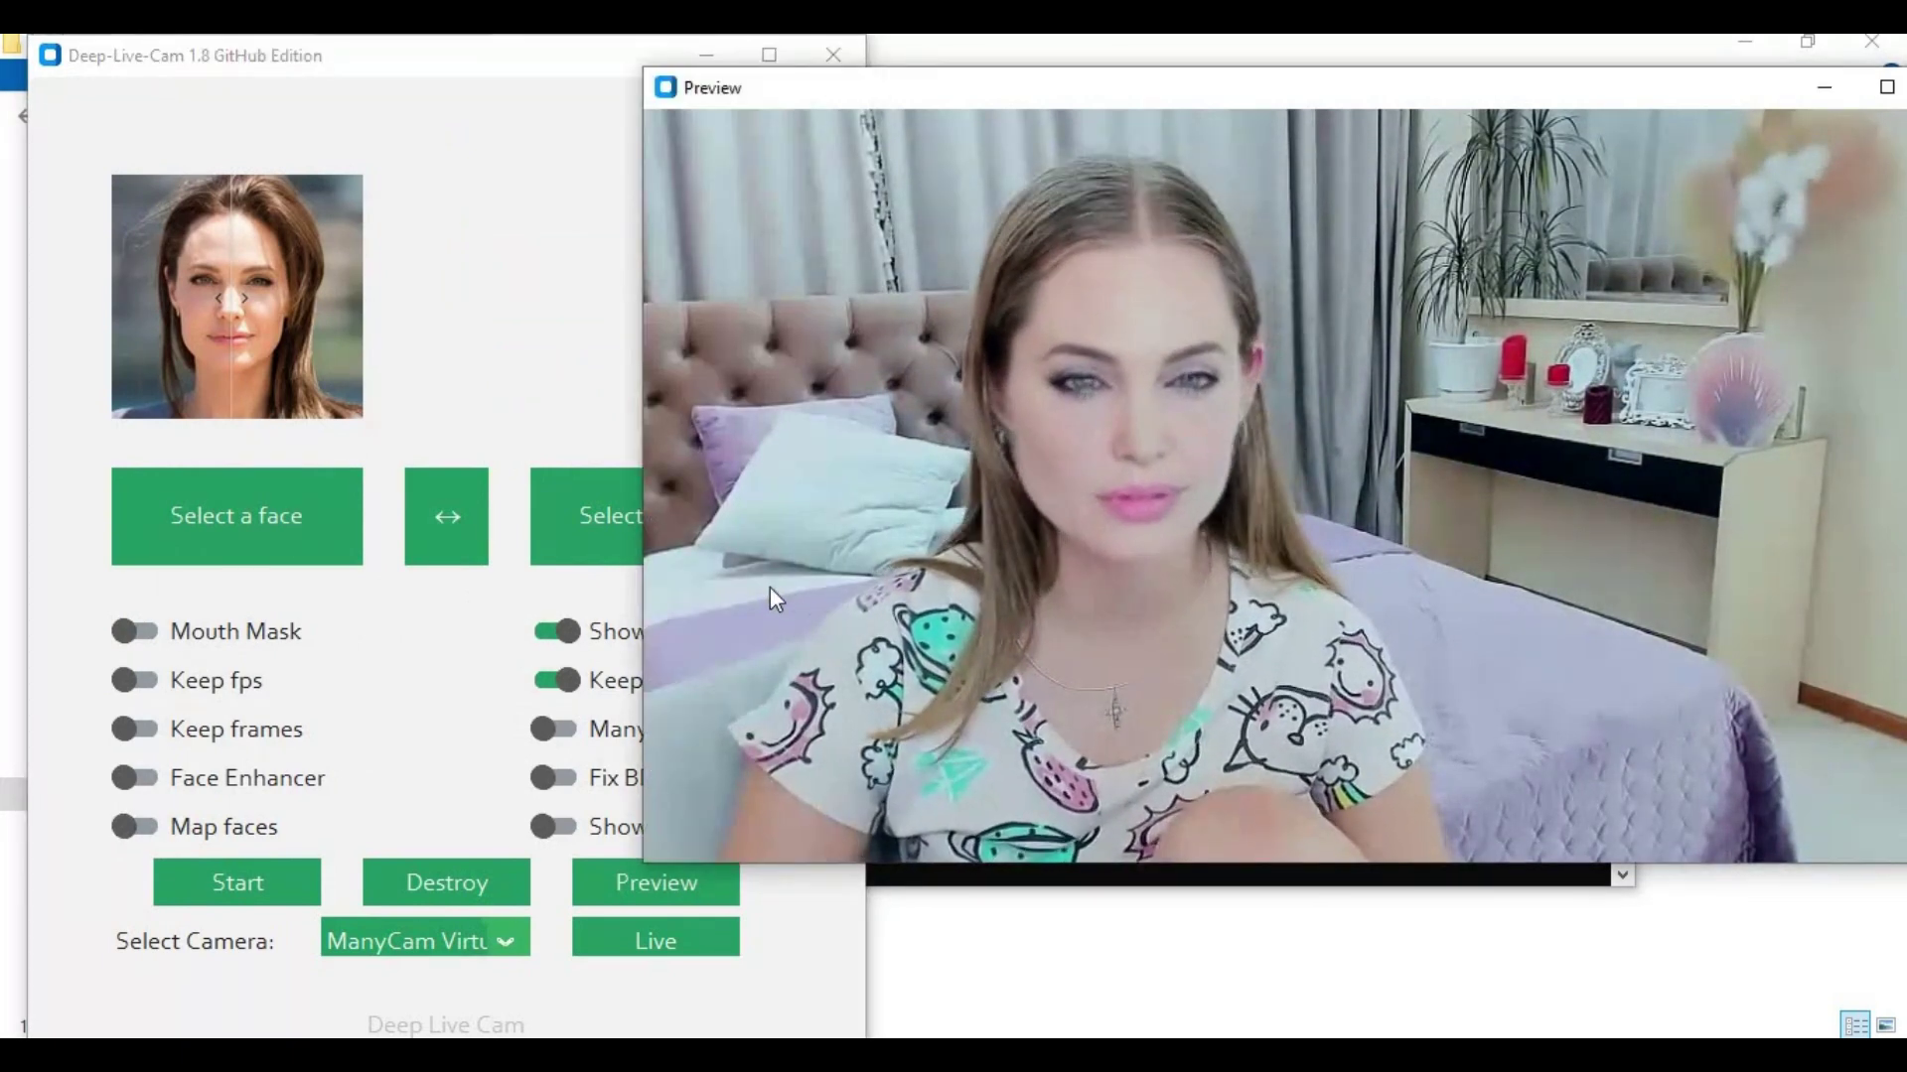
pyautogui.click(389, 663)
pyautogui.click(553, 636)
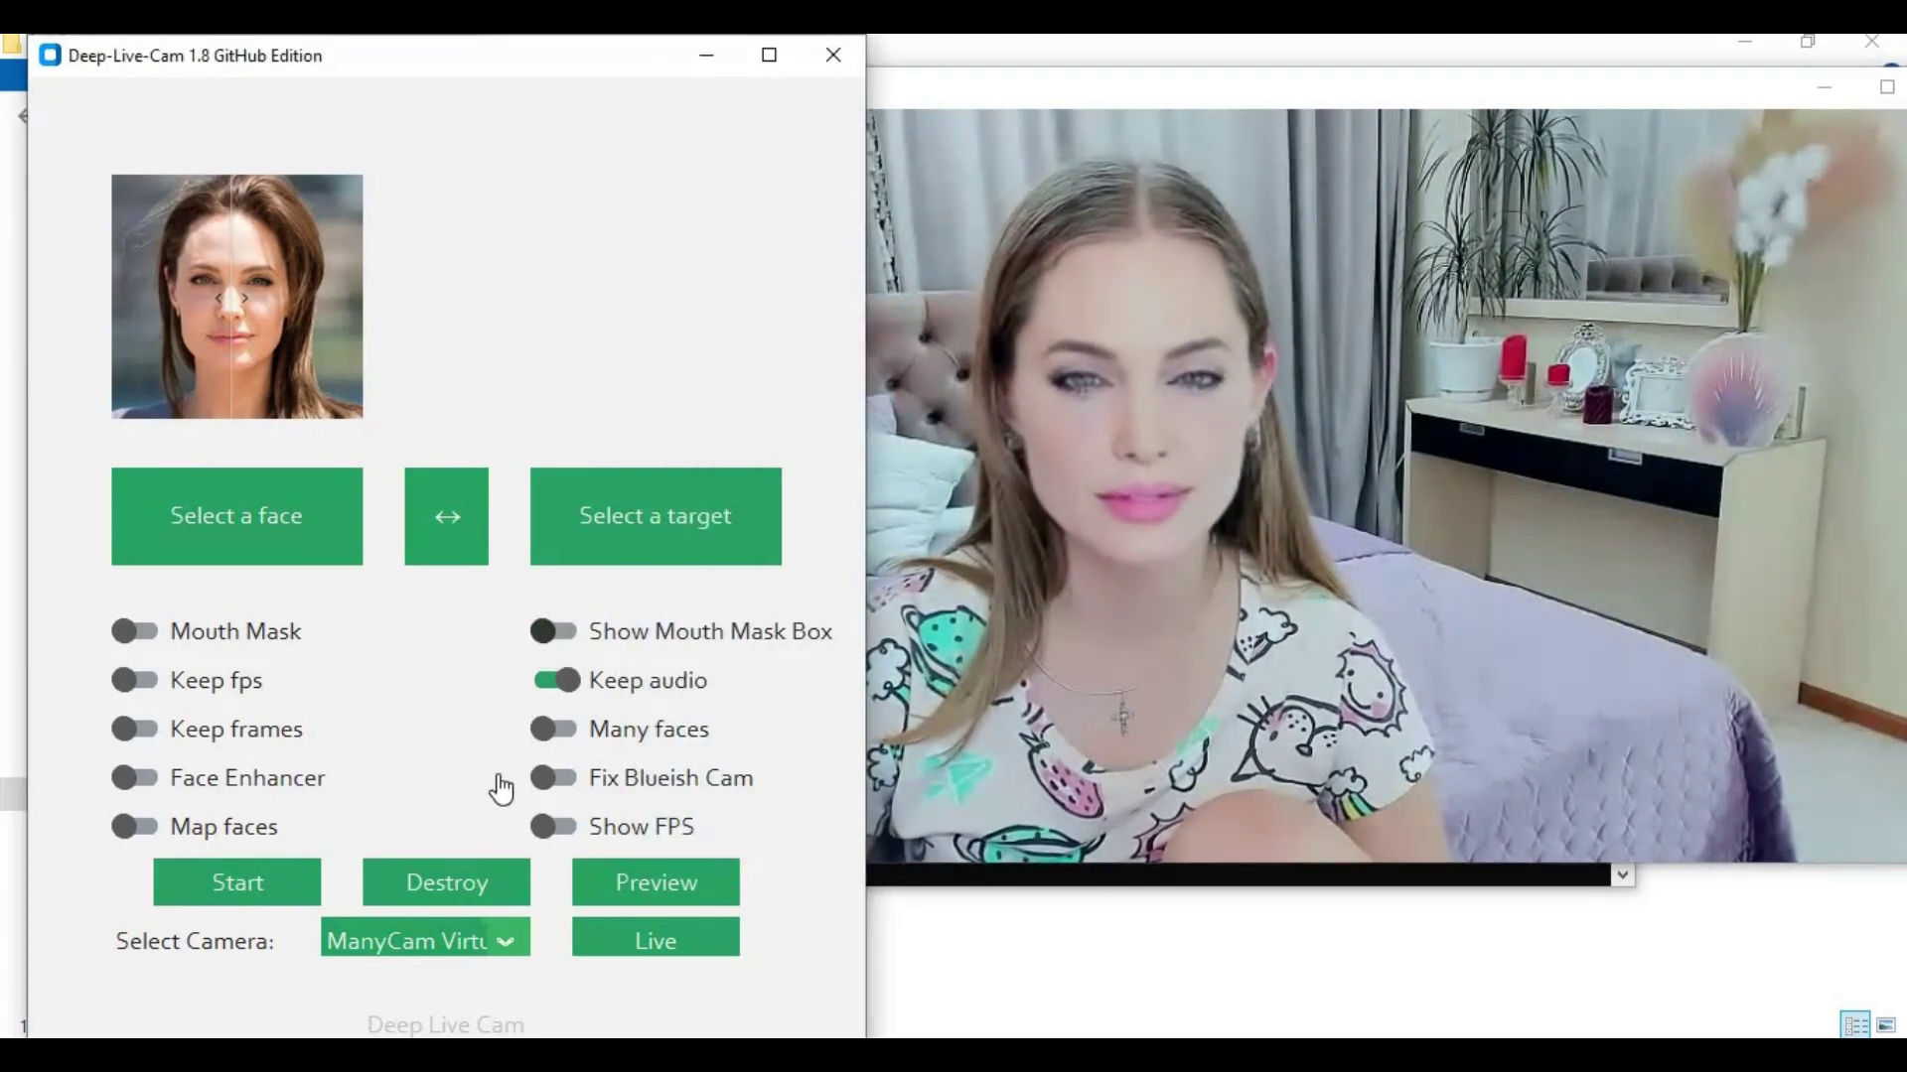
# - Turn on Show FPS in Deep-Live-Cam and bring the live preview to the front
pyautogui.click(553, 826)
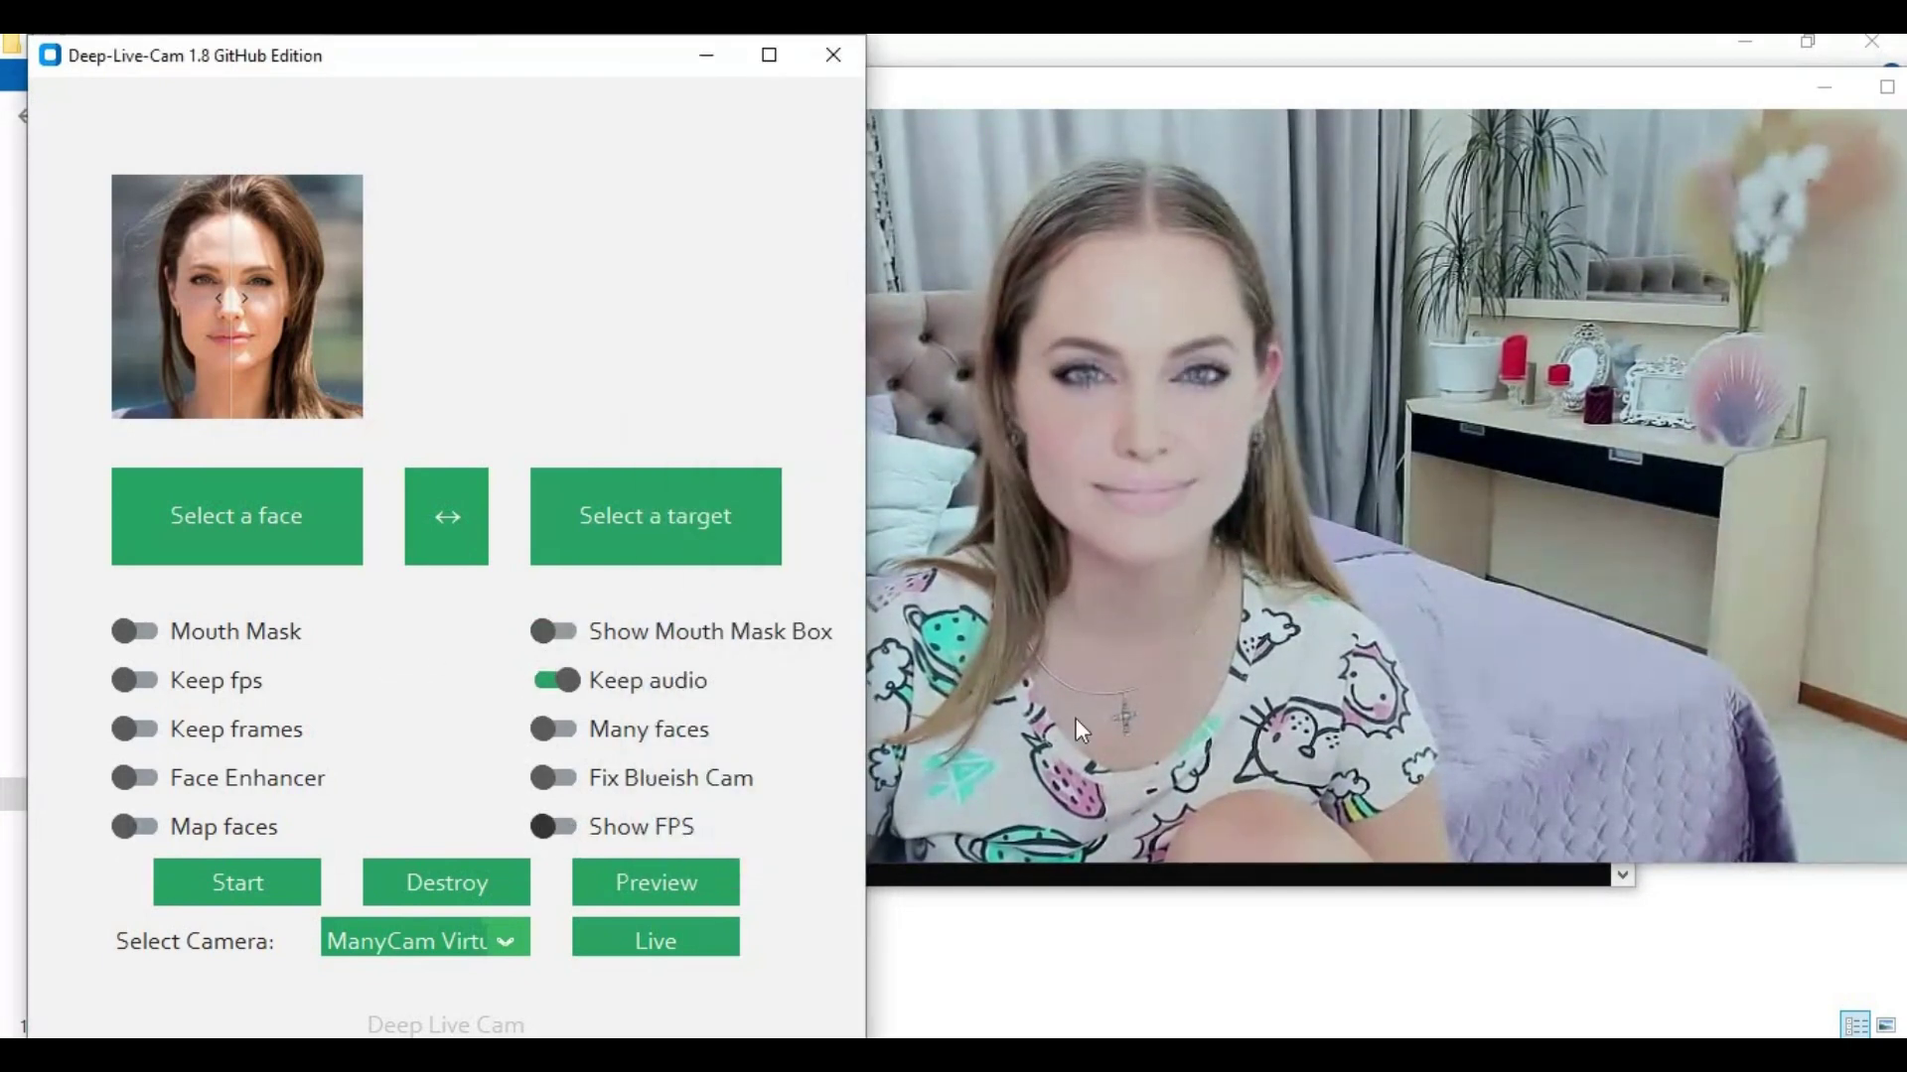
pyautogui.click(1112, 705)
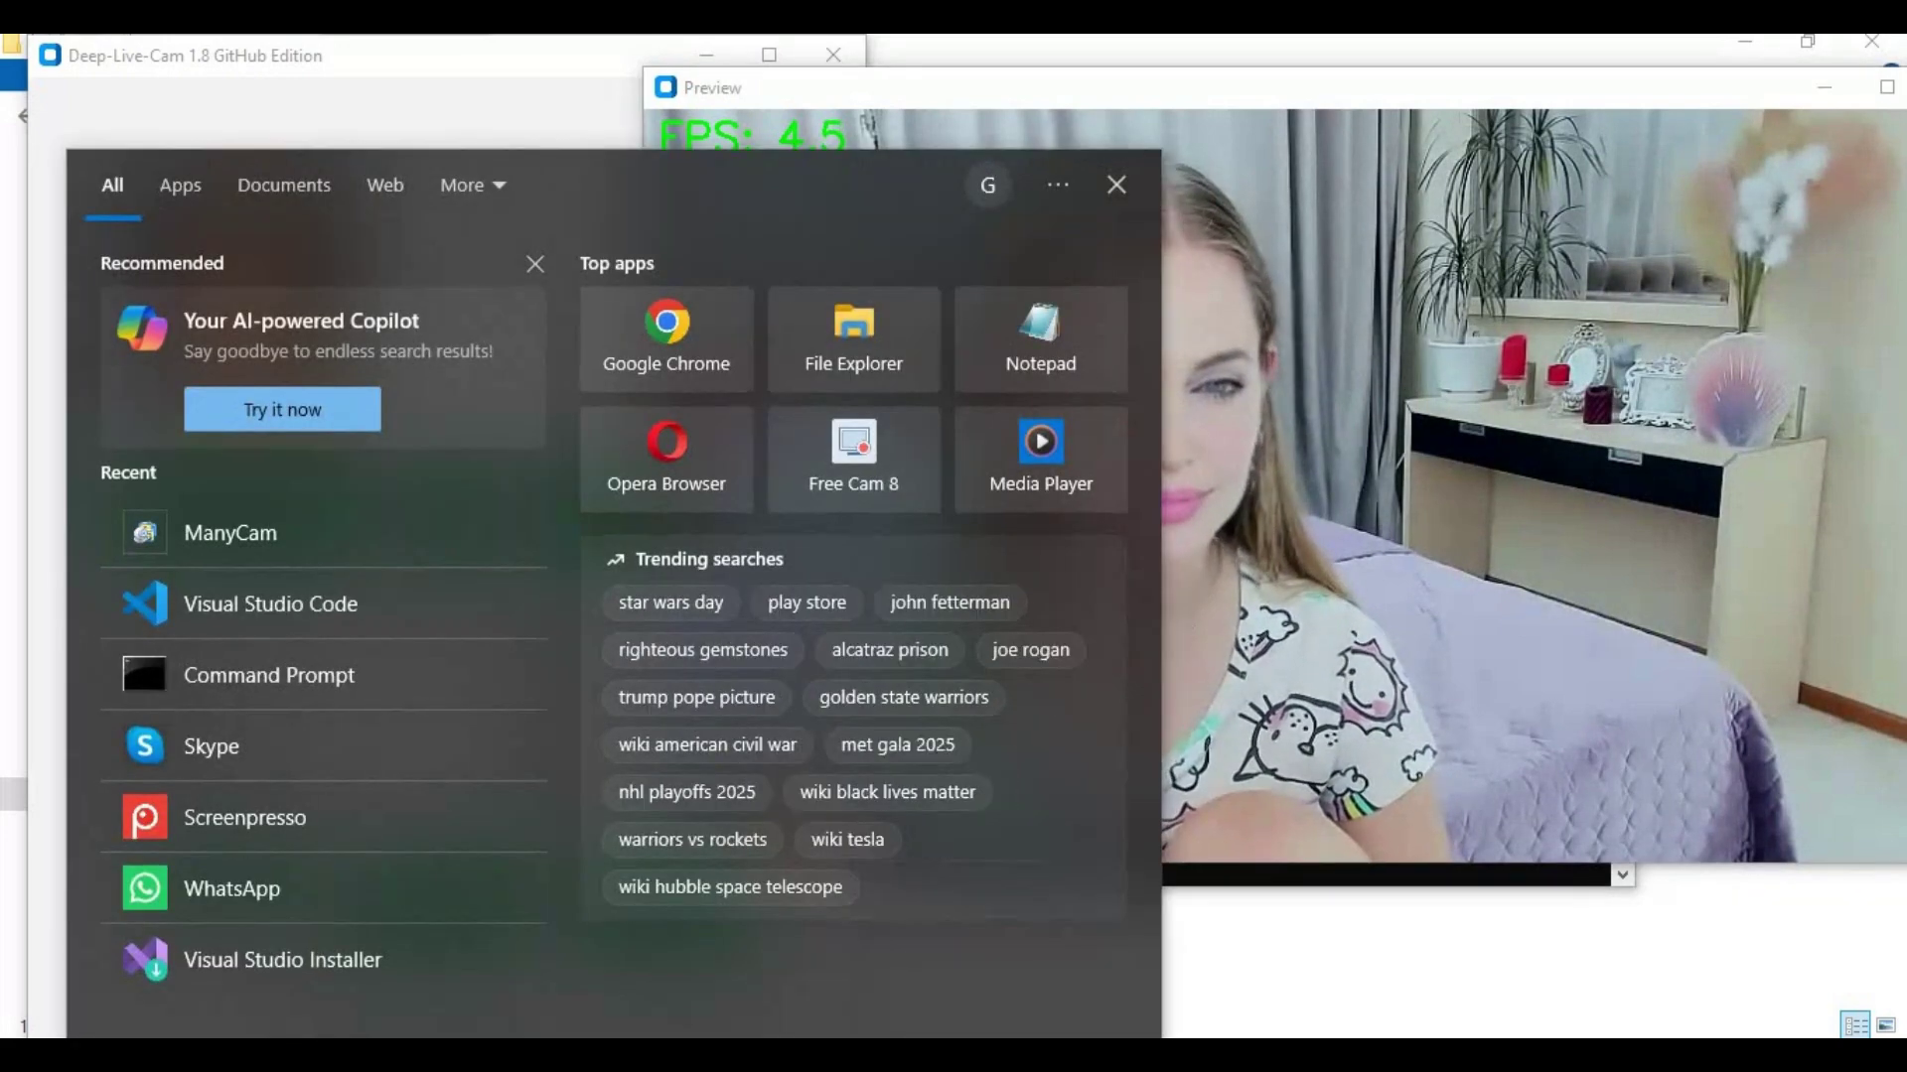
# - Open OBS Studio and remove the existing Display Capture source from the scene
pyautogui.write('obs')
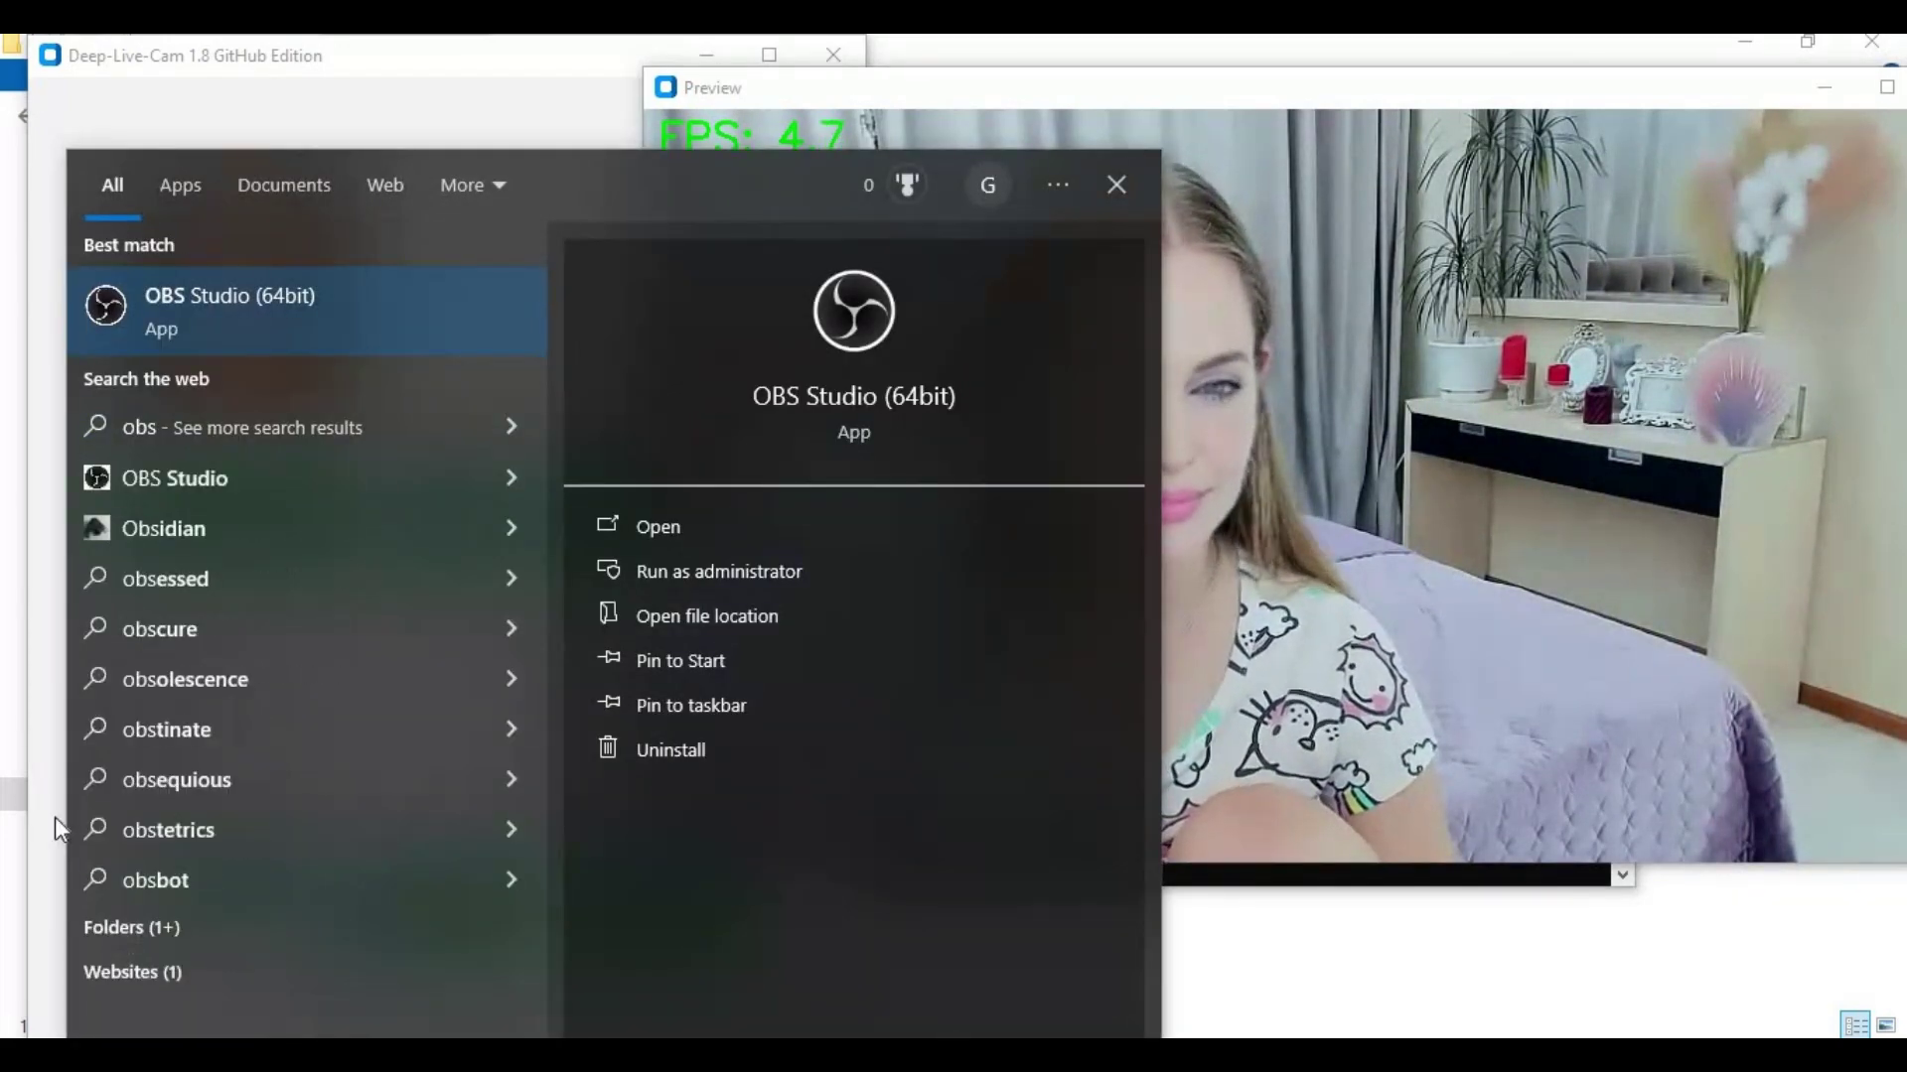
pyautogui.click(200, 293)
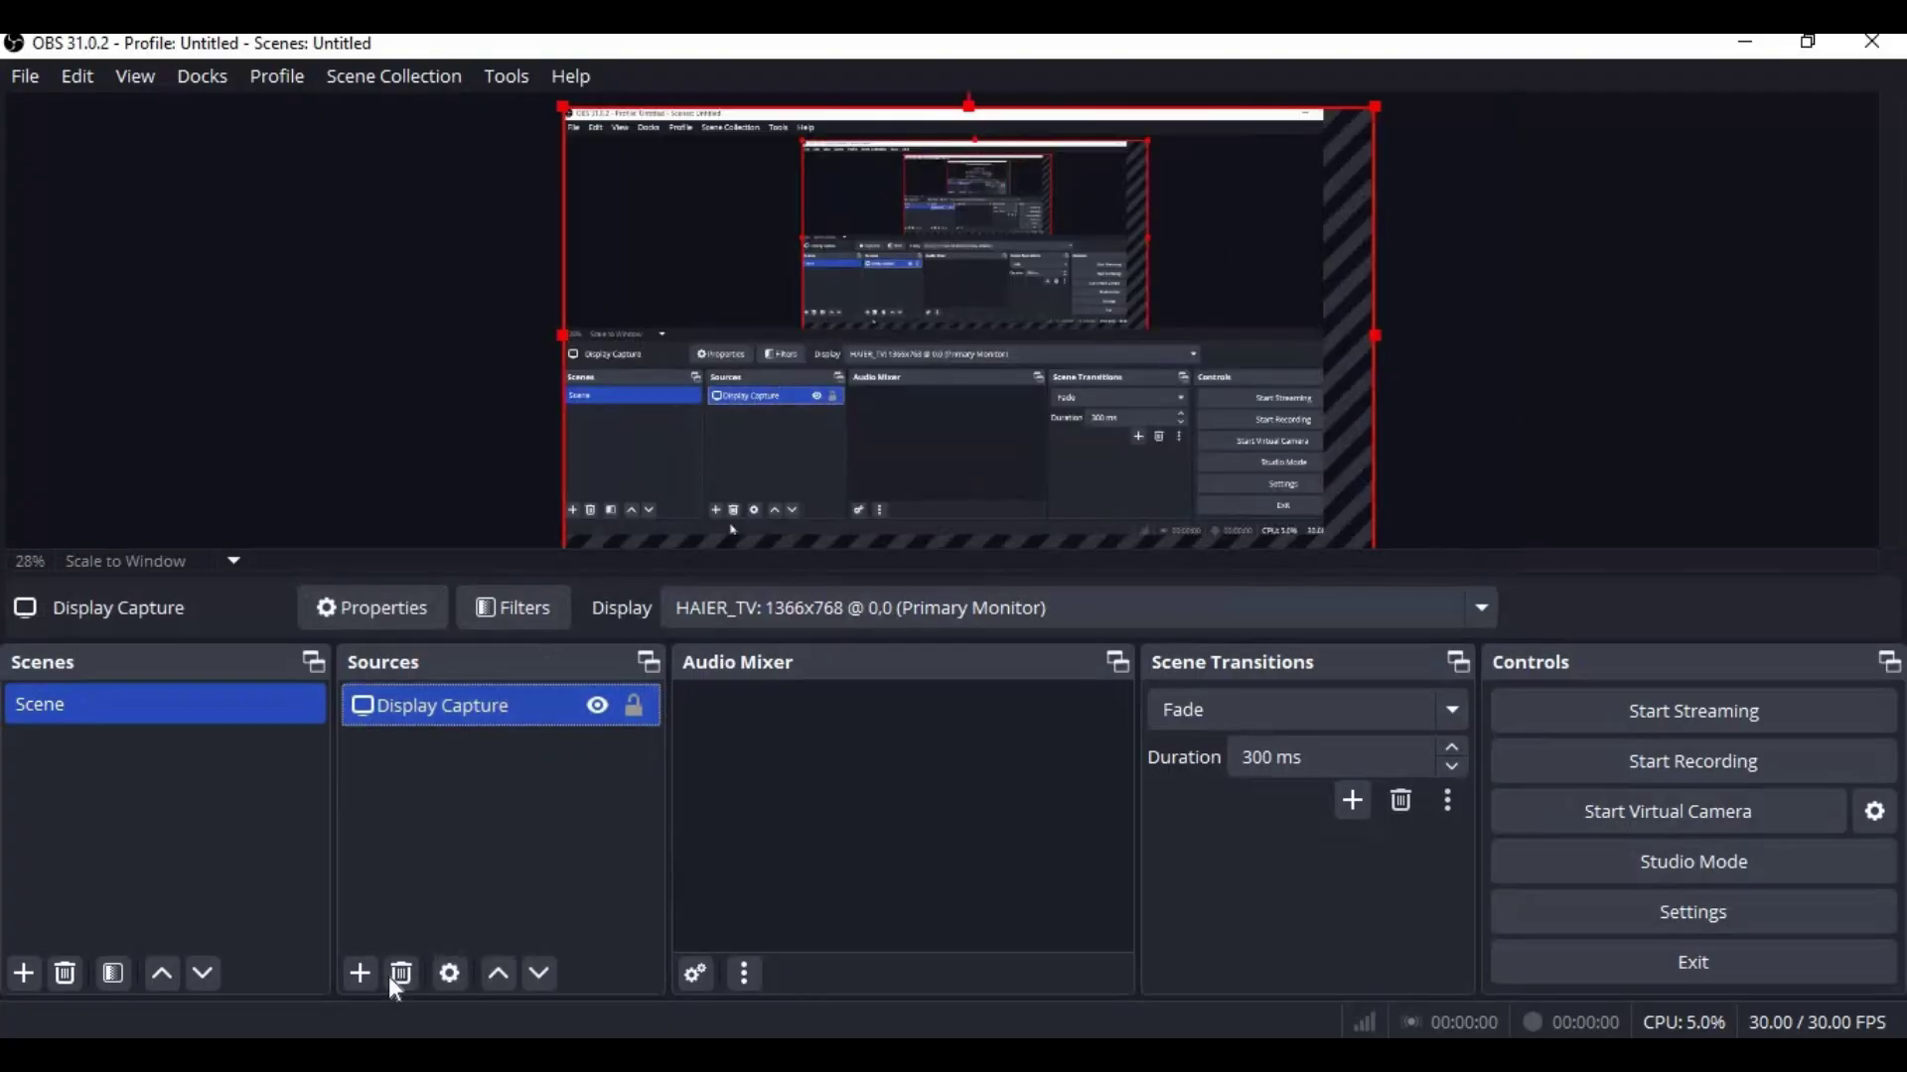
pyautogui.click(401, 974)
pyautogui.click(1063, 572)
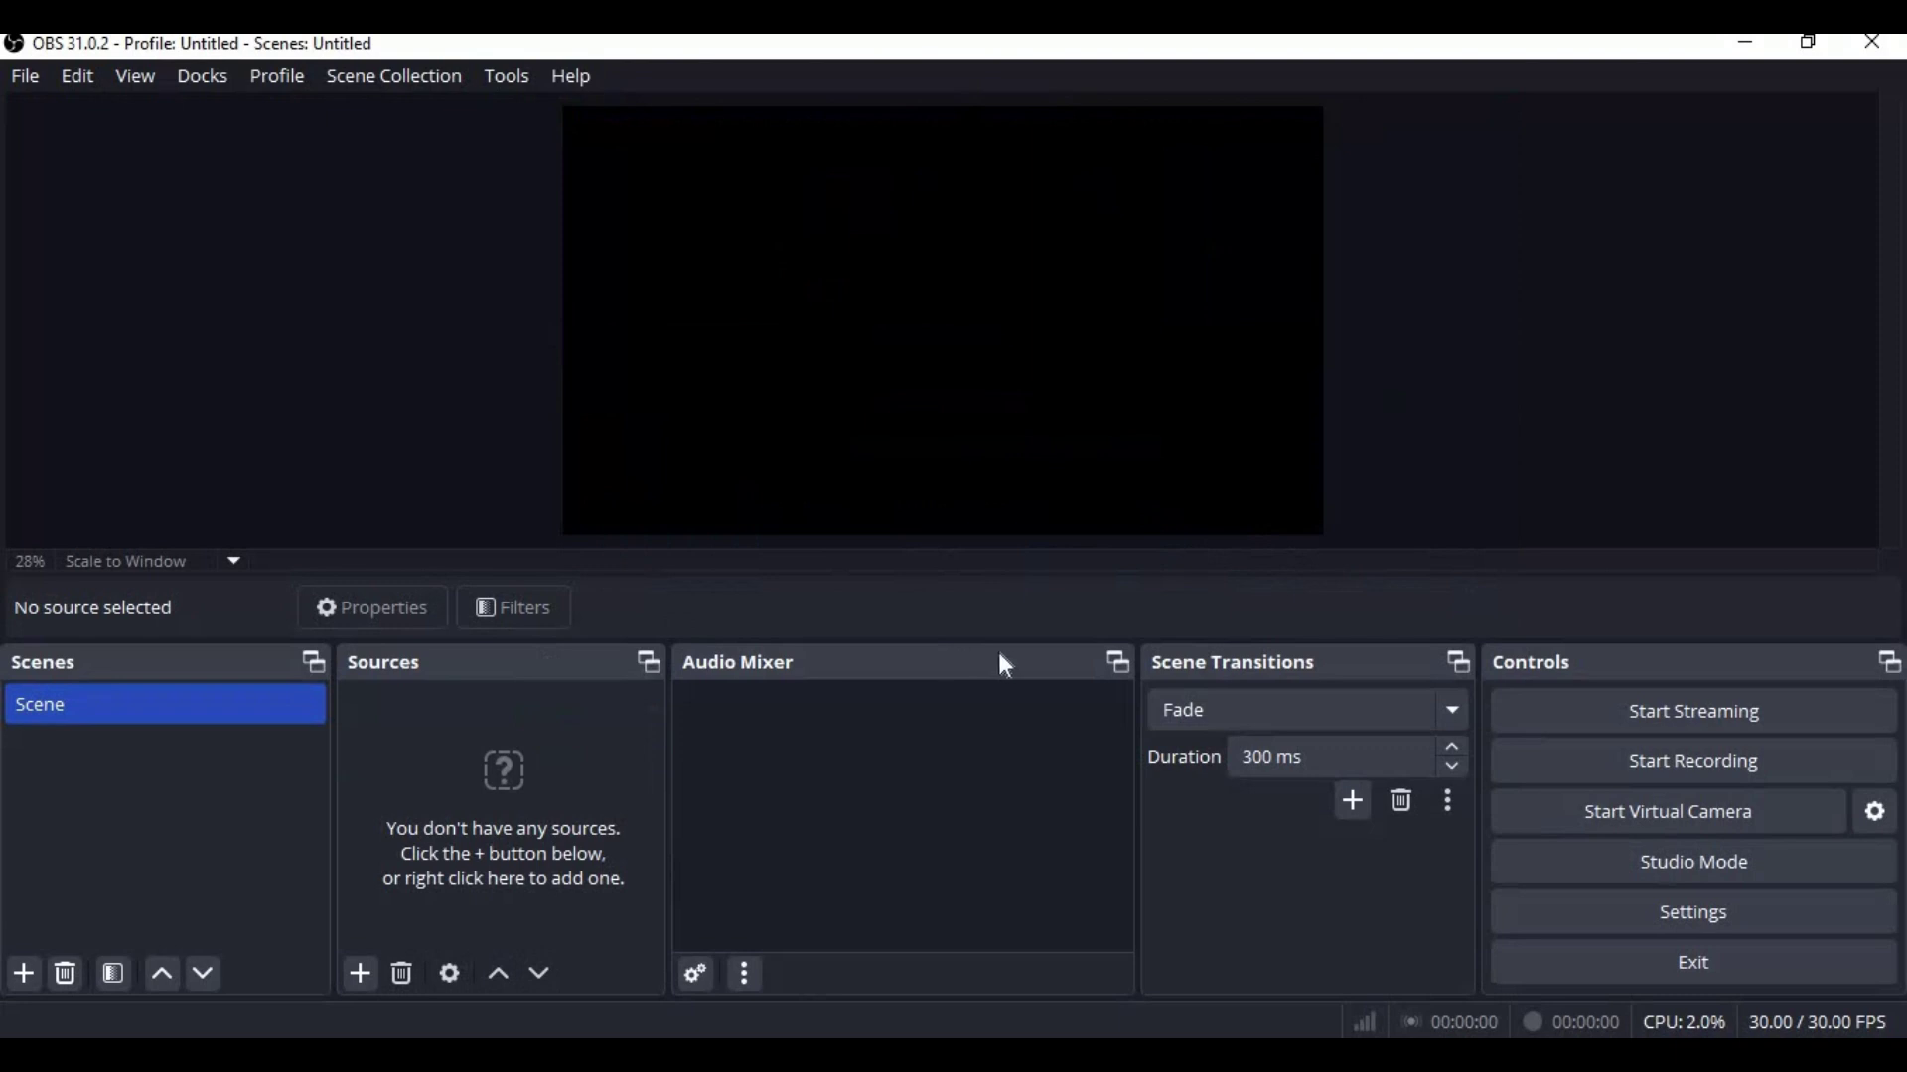
# - Add a new Window Capture source that captures the [python.exe]: Preview window
pyautogui.click(359, 986)
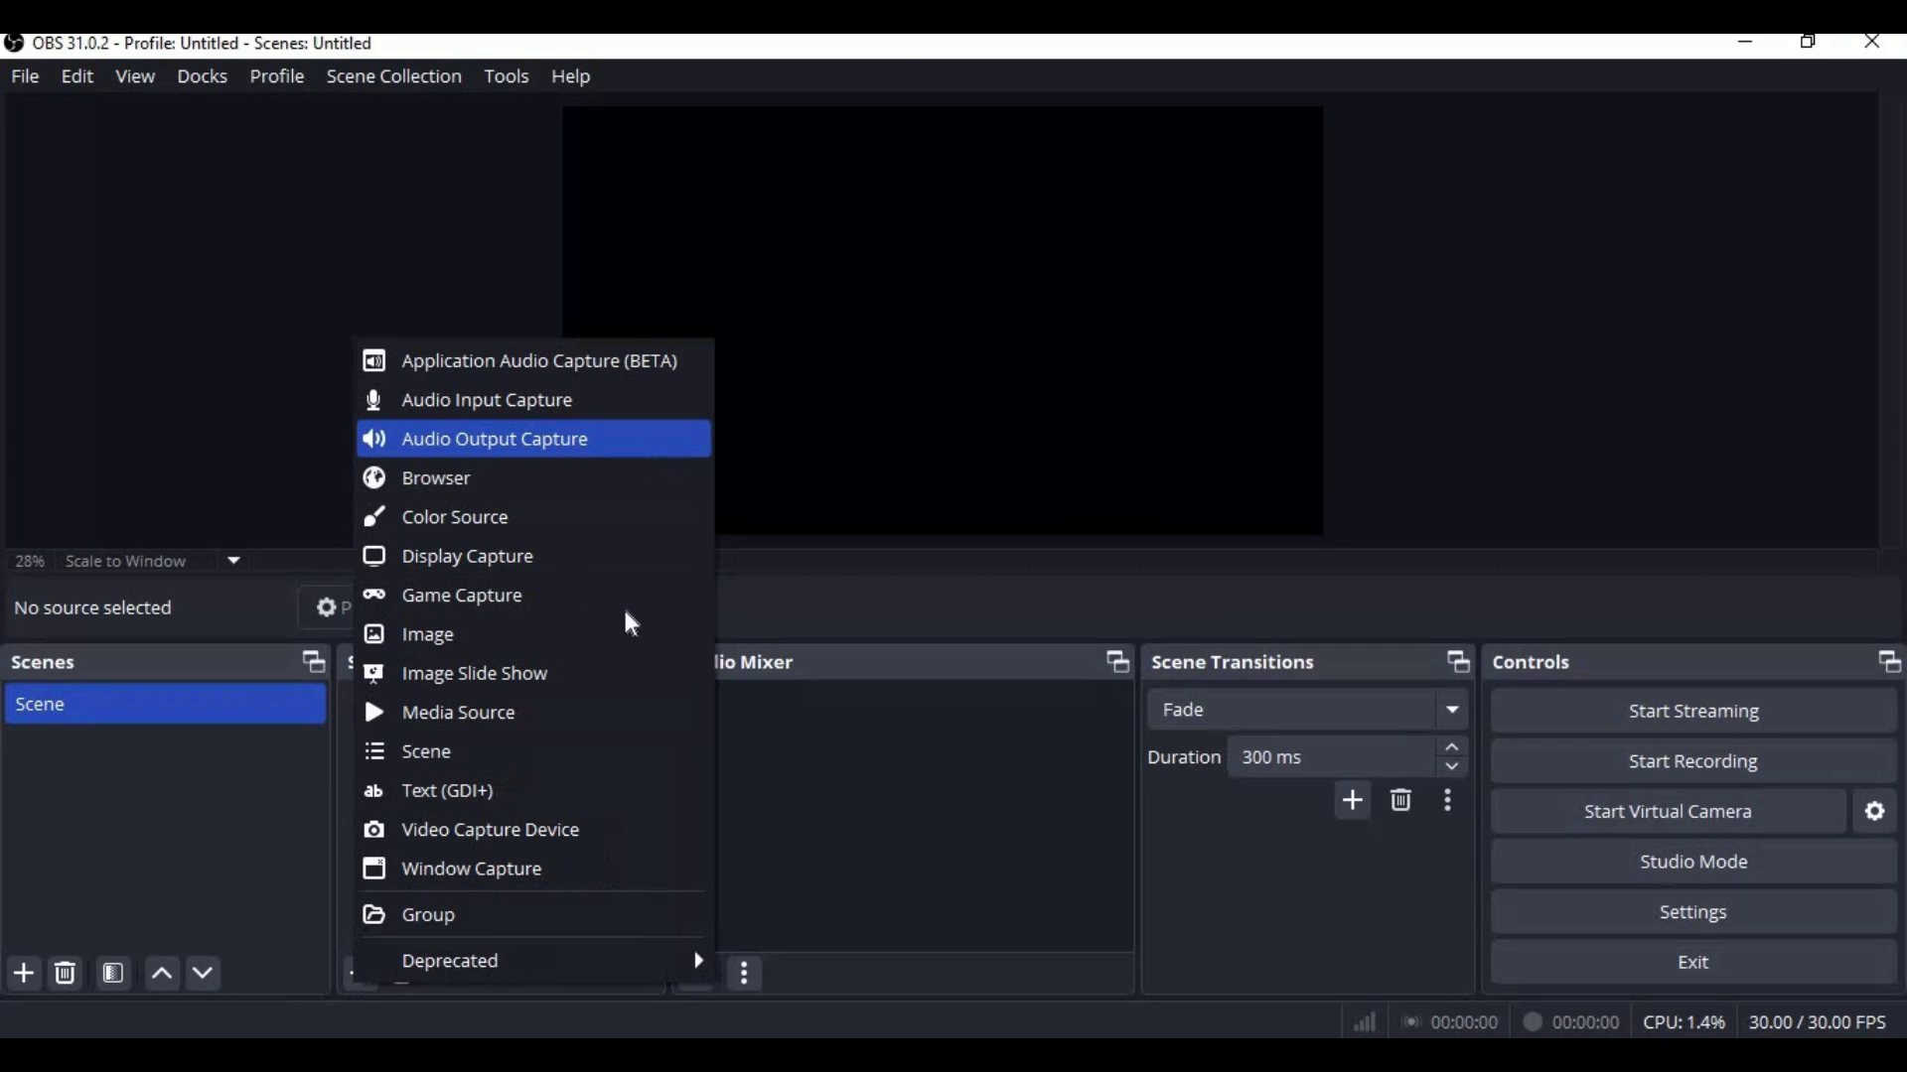
pyautogui.click(523, 870)
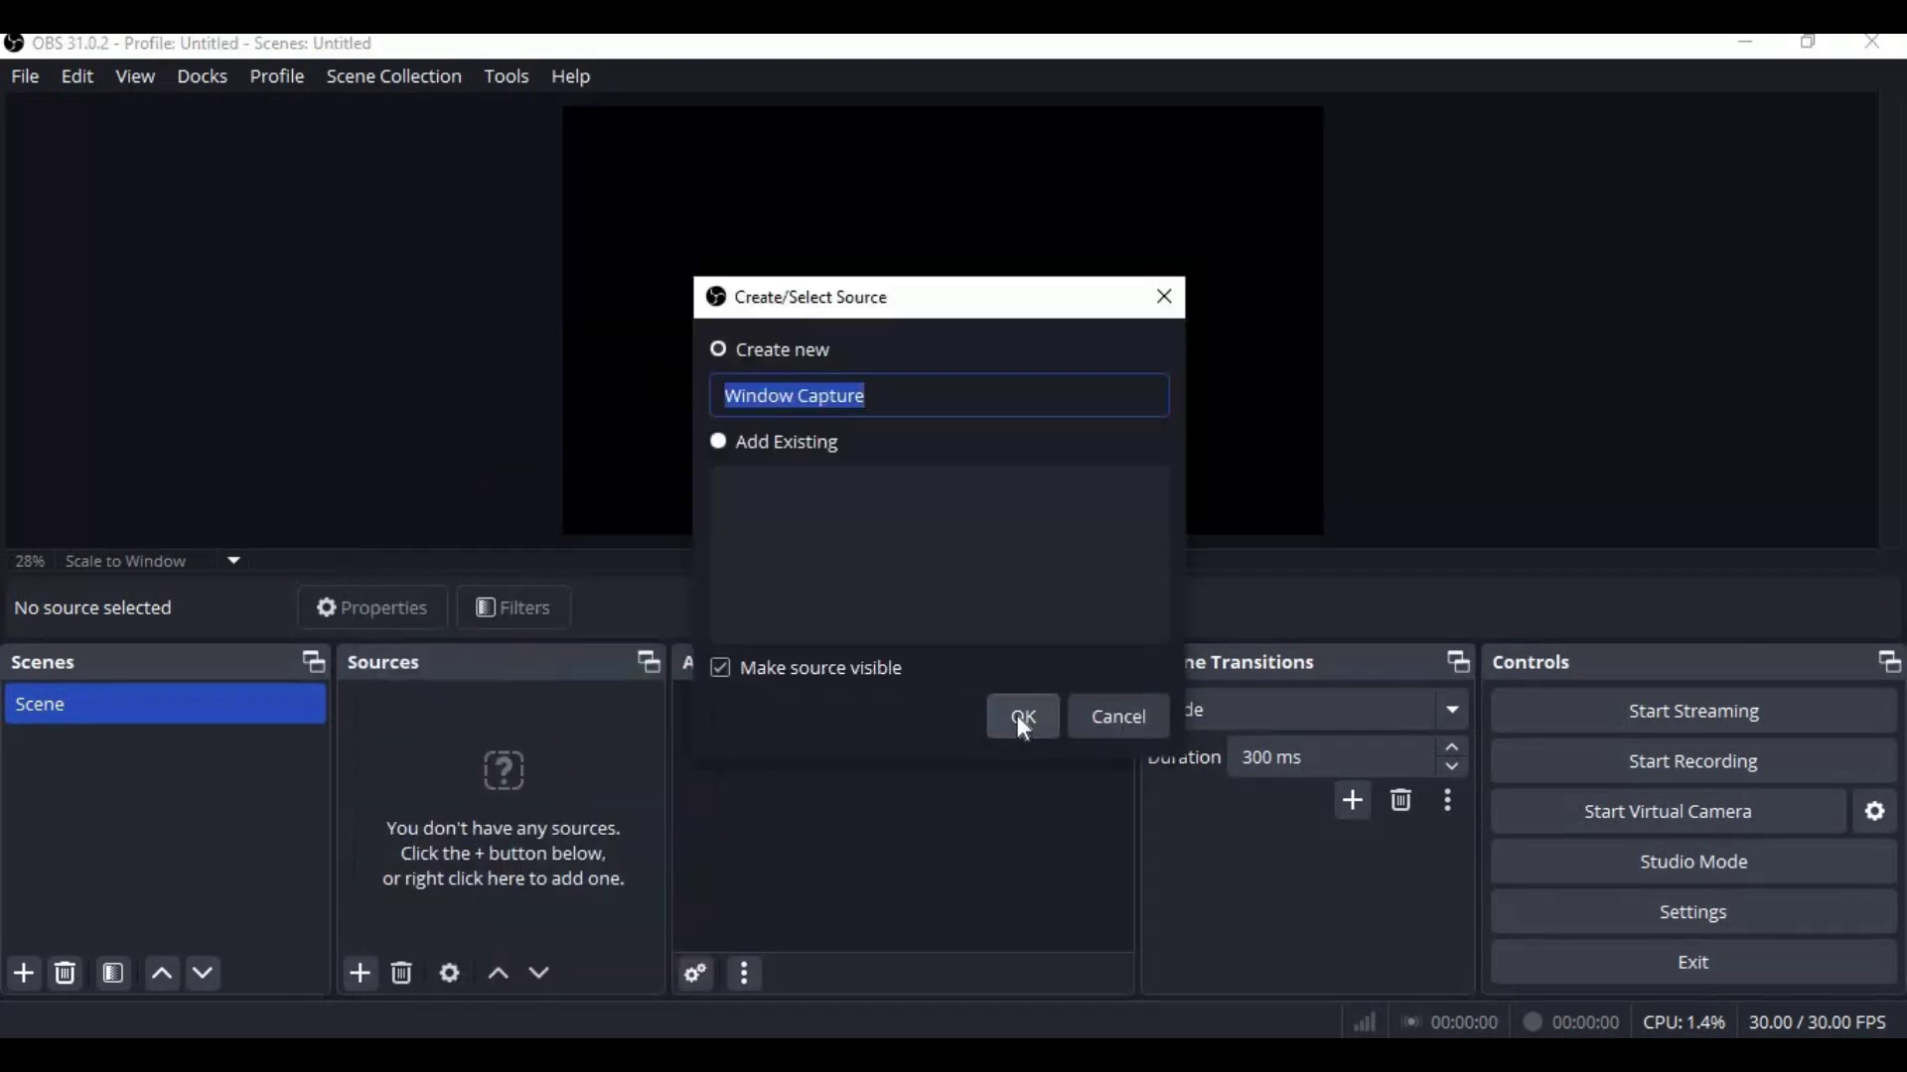
pyautogui.click(1024, 732)
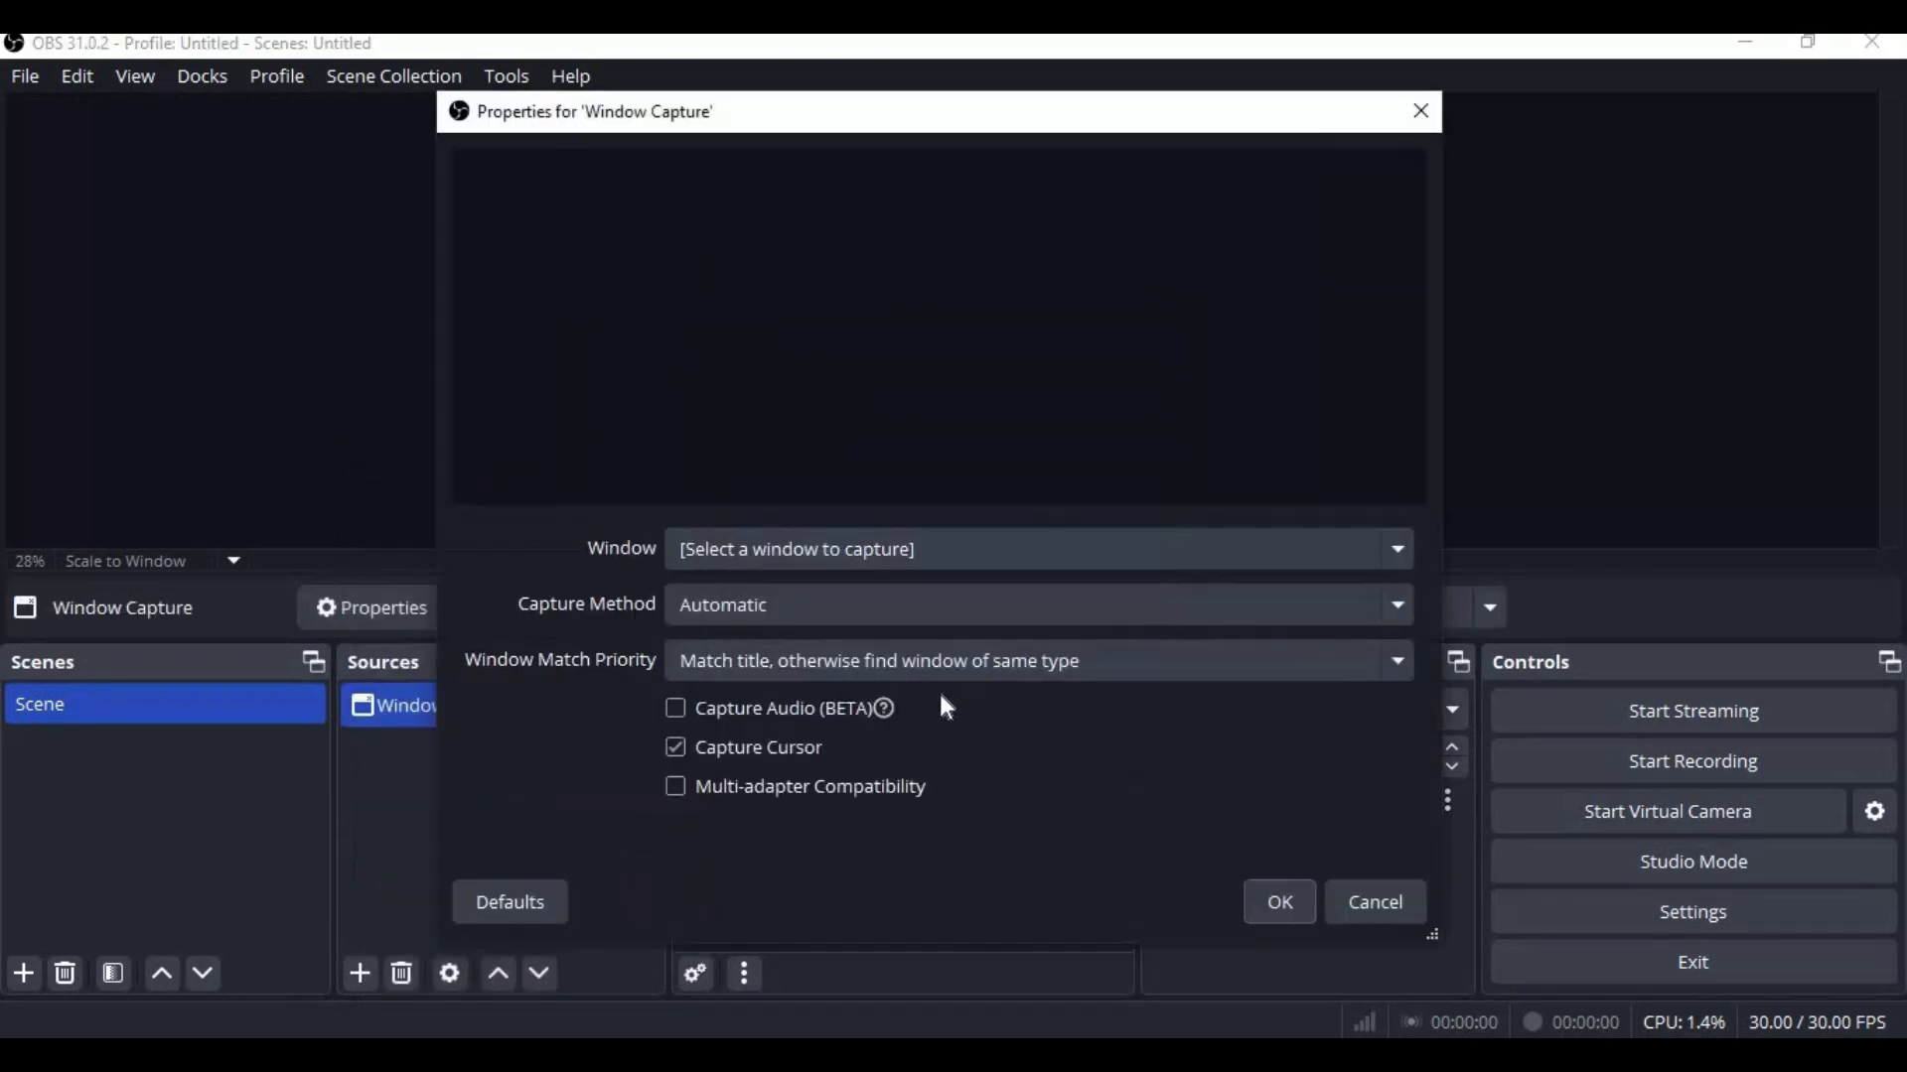
pyautogui.click(1069, 562)
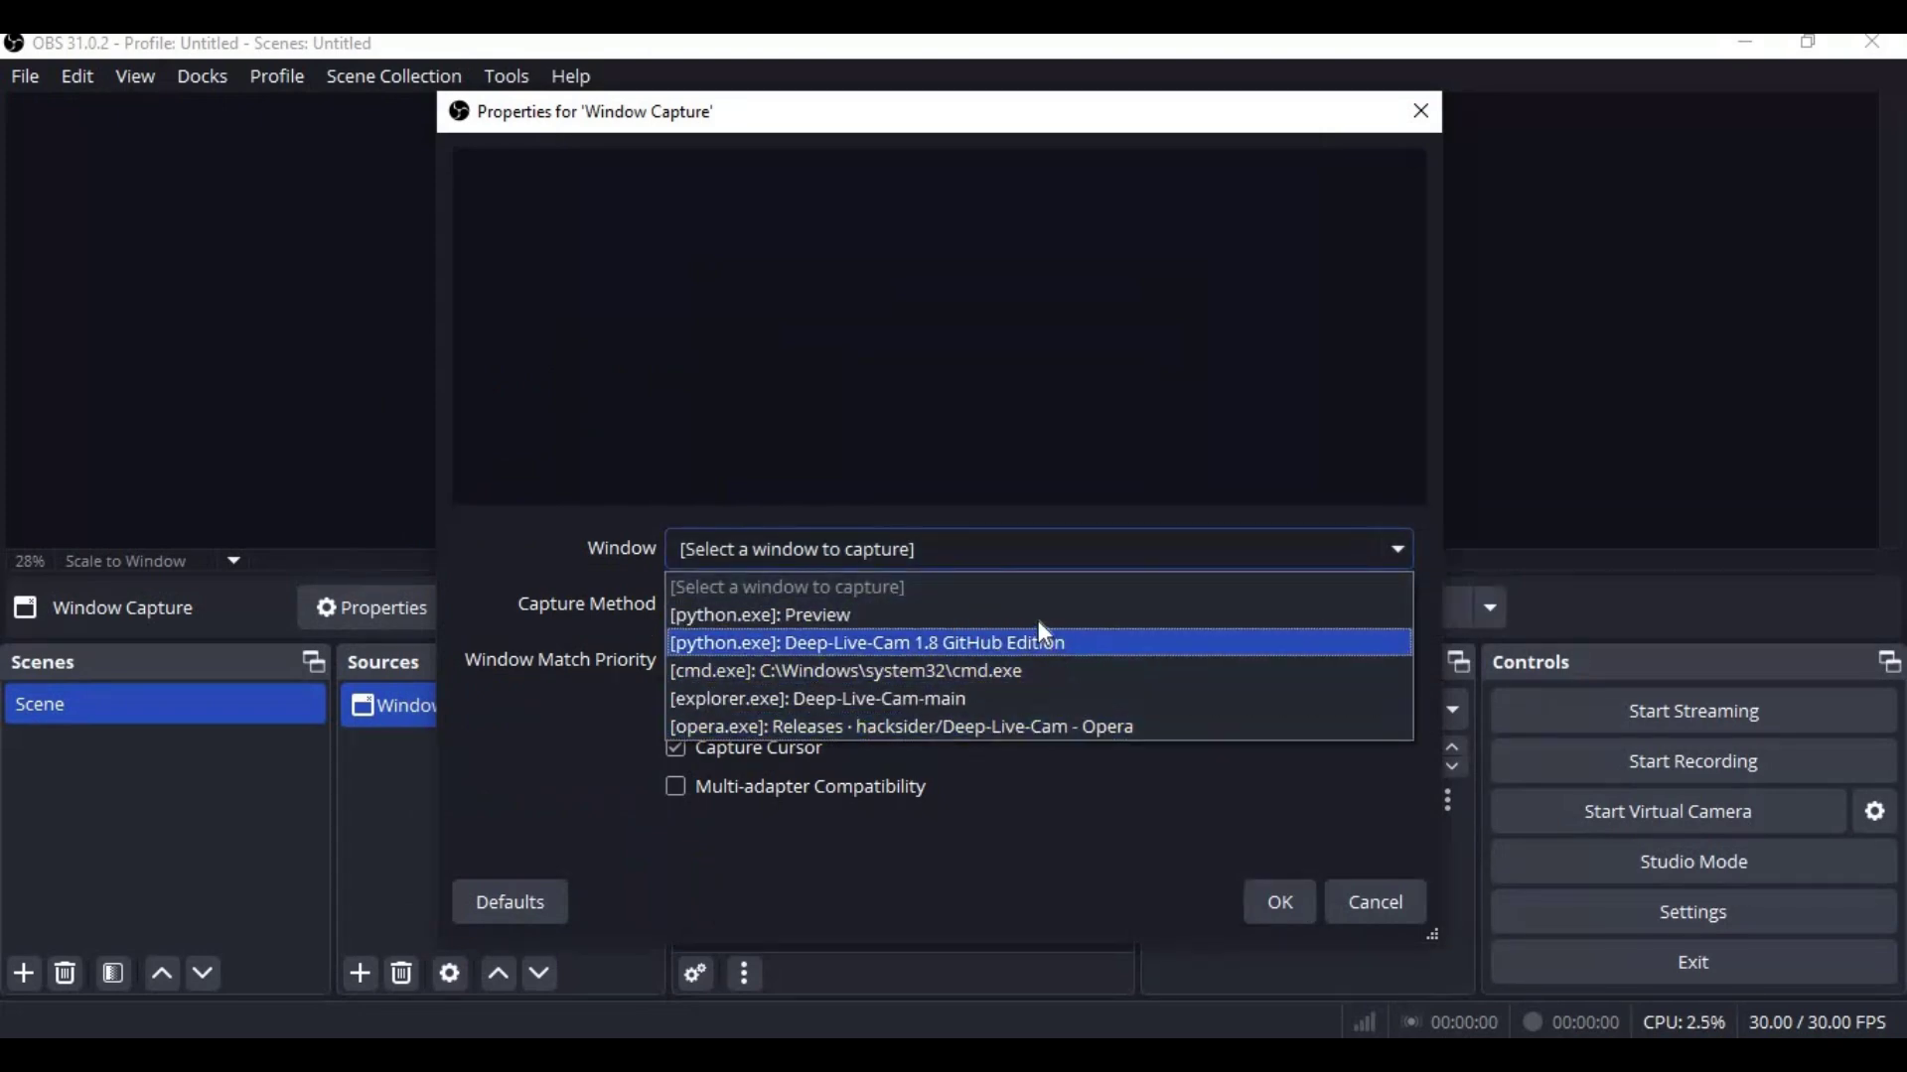
pyautogui.click(999, 615)
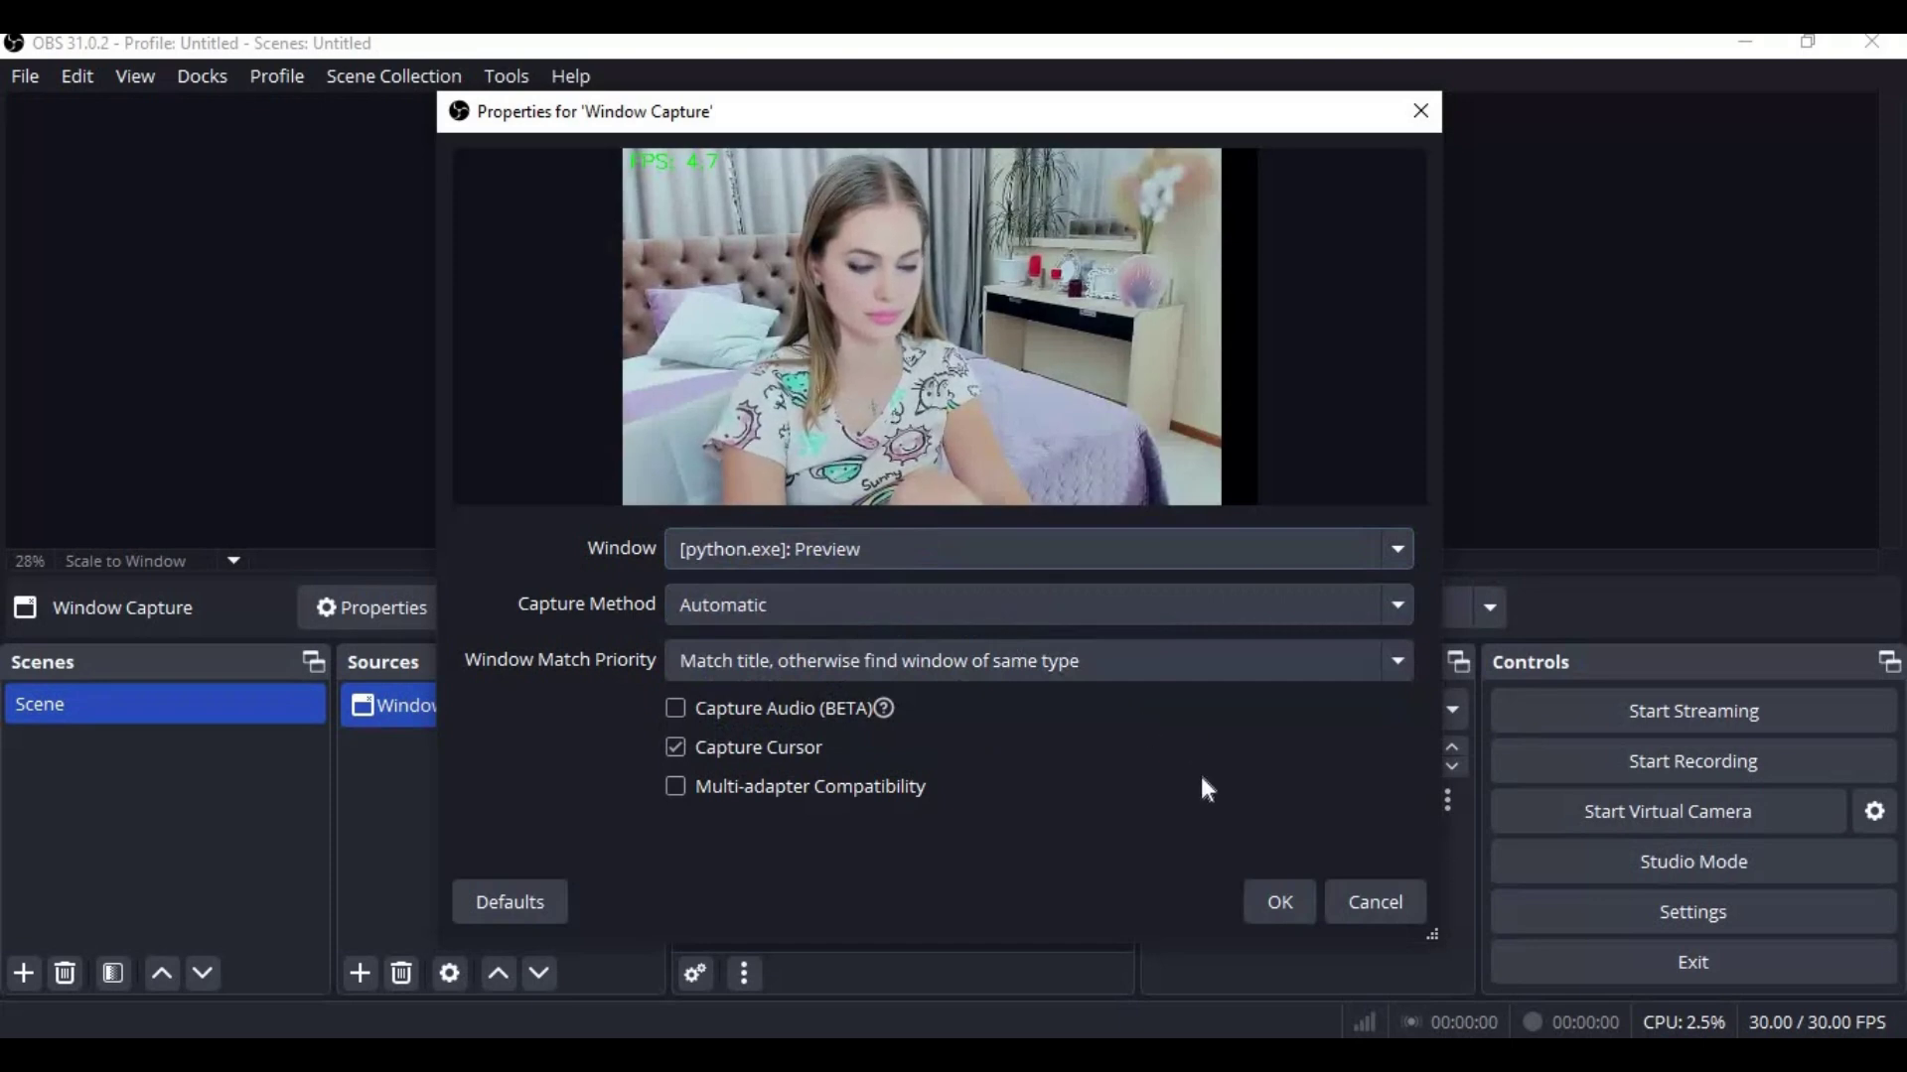
pyautogui.click(1273, 893)
# - Scale the captured preview to fill the OBS canvas and start the virtual camera
pyautogui.moveTo(941, 321); pyautogui.dragTo(1343, 542)
pyautogui.moveTo(1070, 416); pyautogui.dragTo(1020, 424)
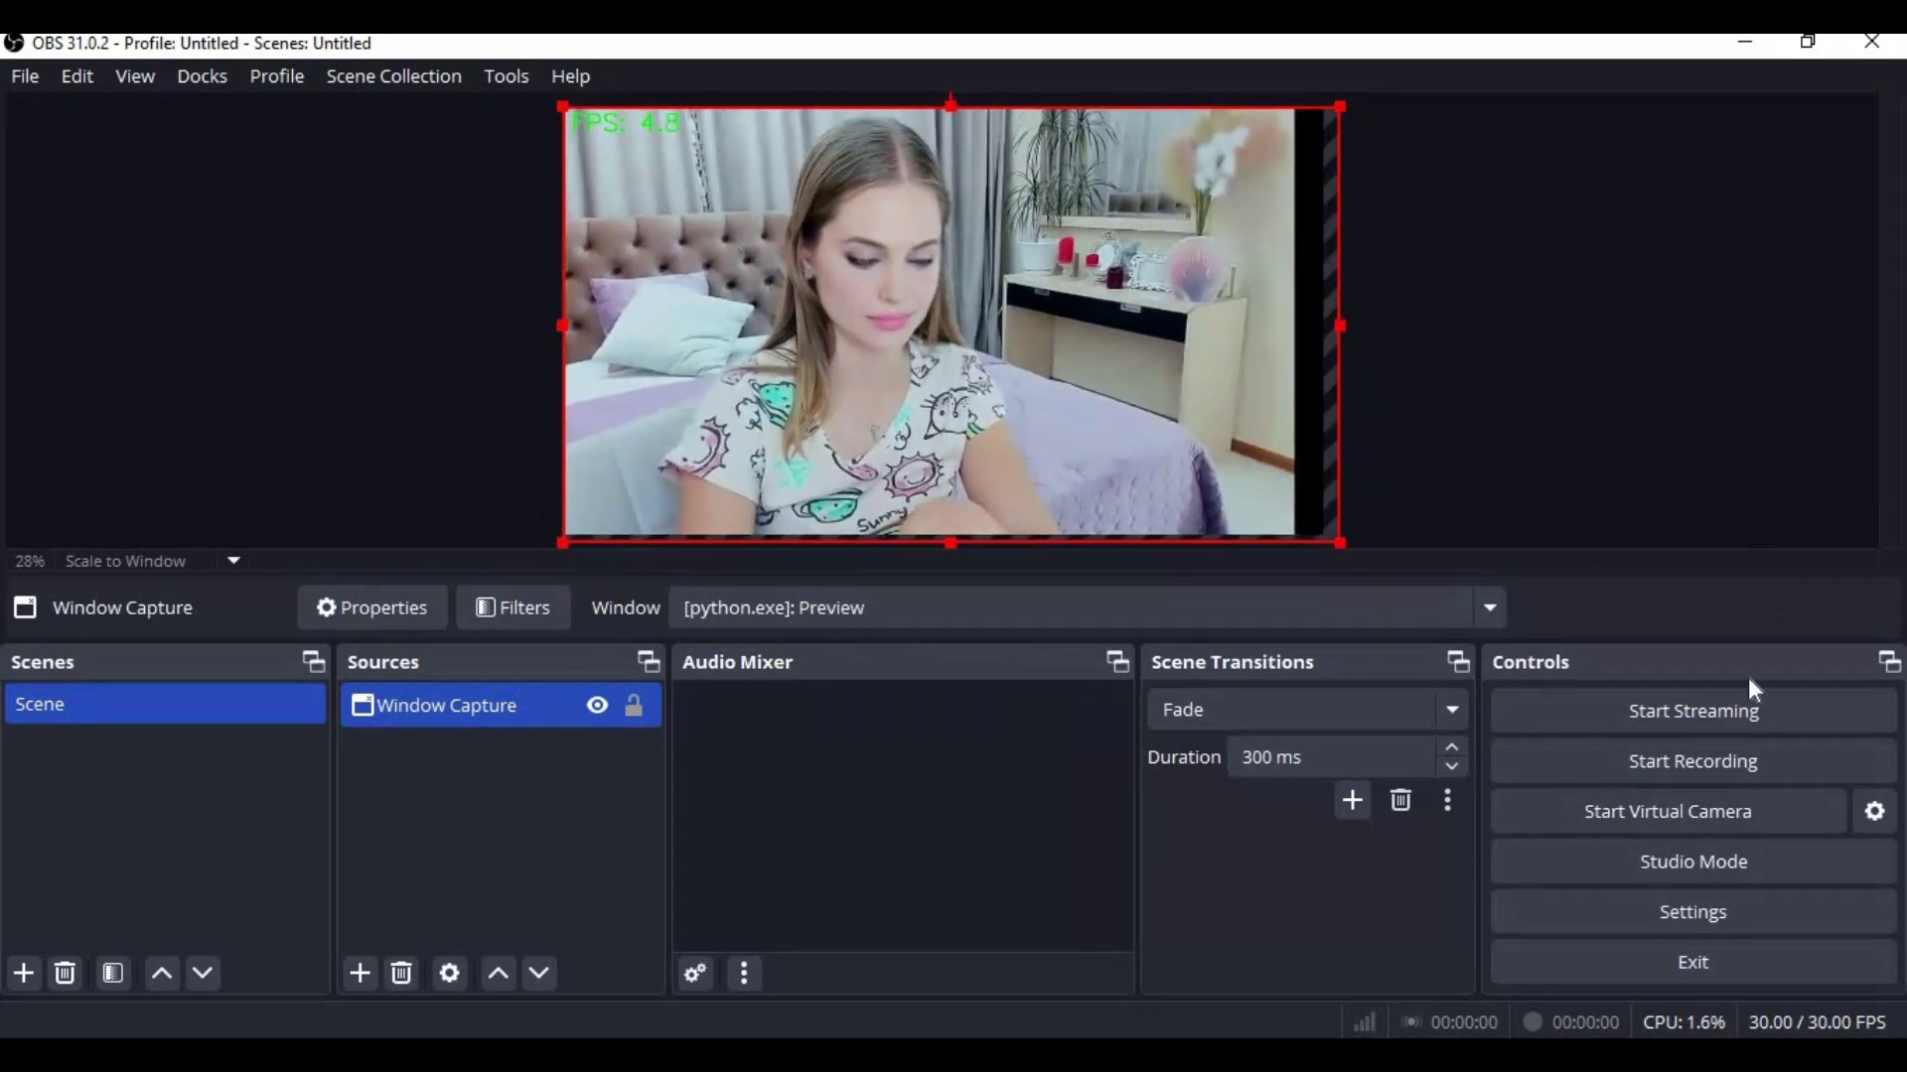
pyautogui.click(1649, 813)
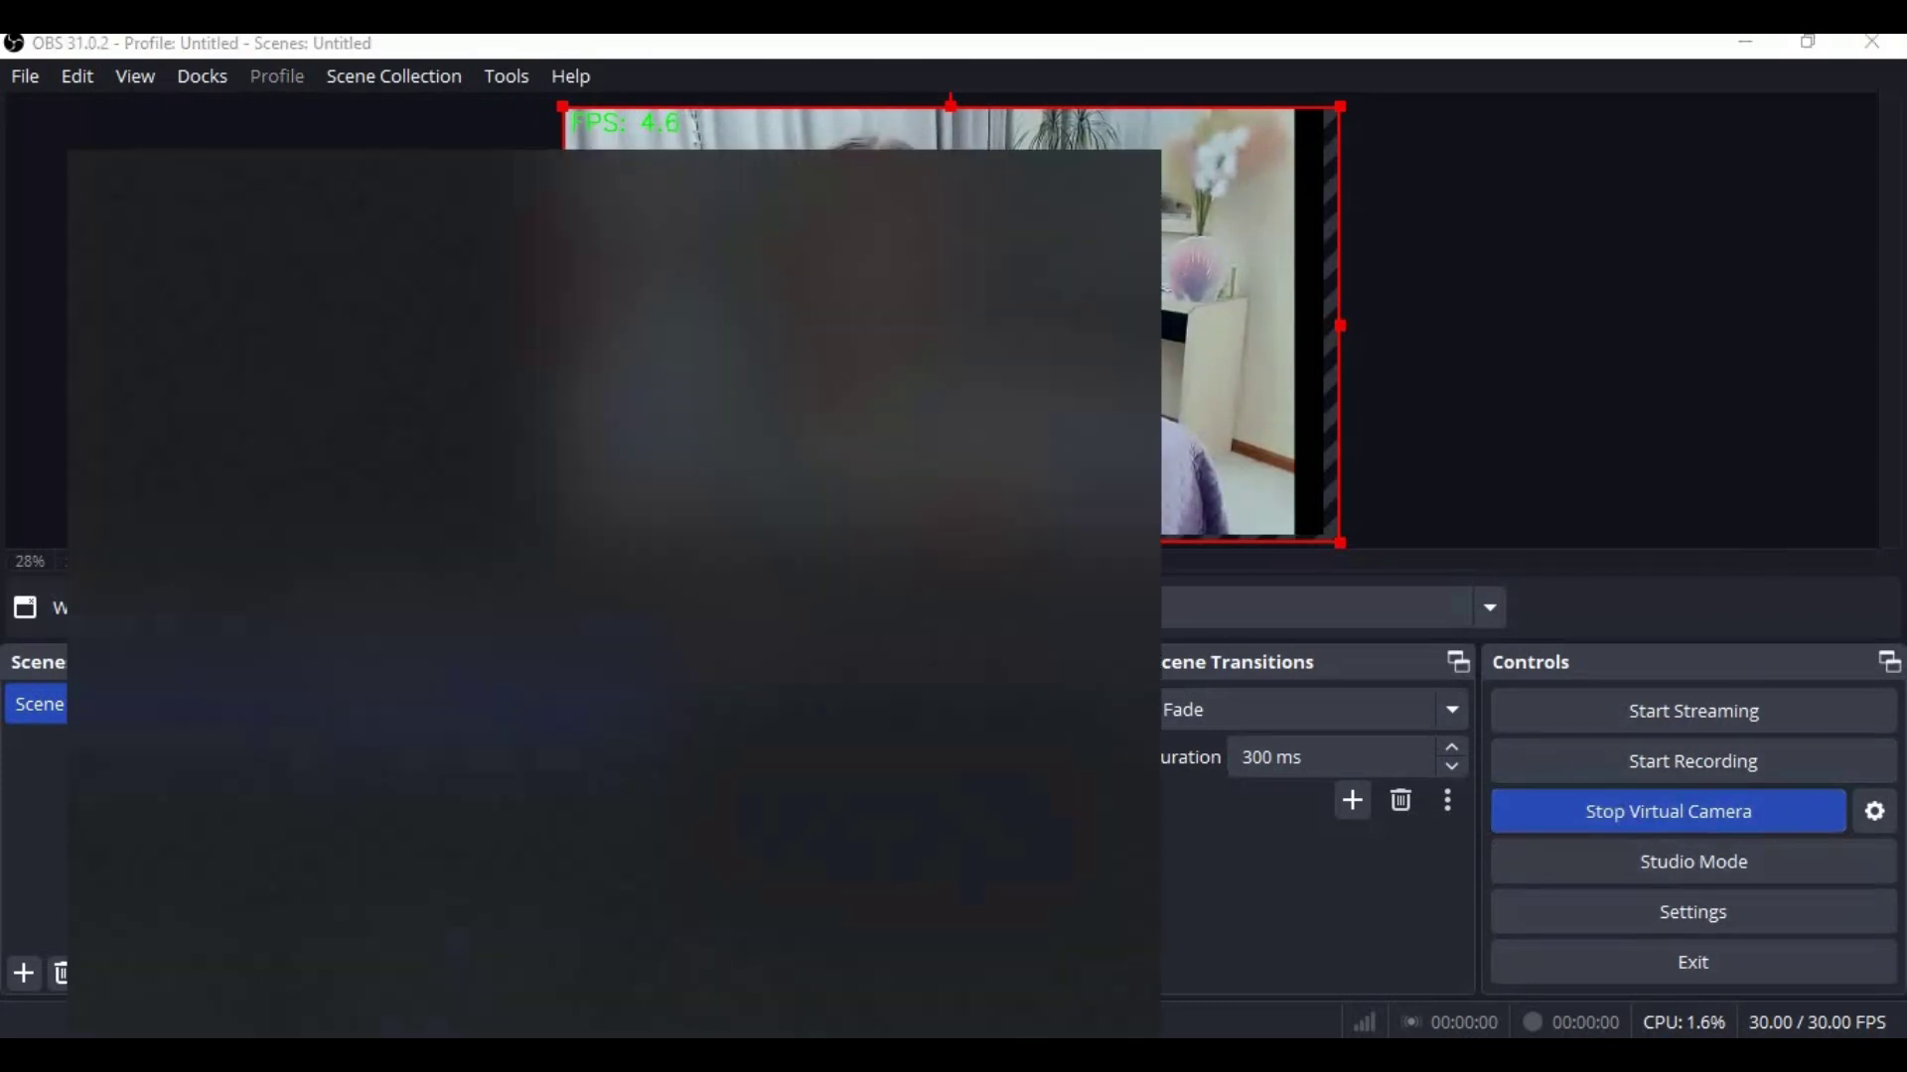
# - Open Skype and go to its Audio & Video settings
pyautogui.write('sky')
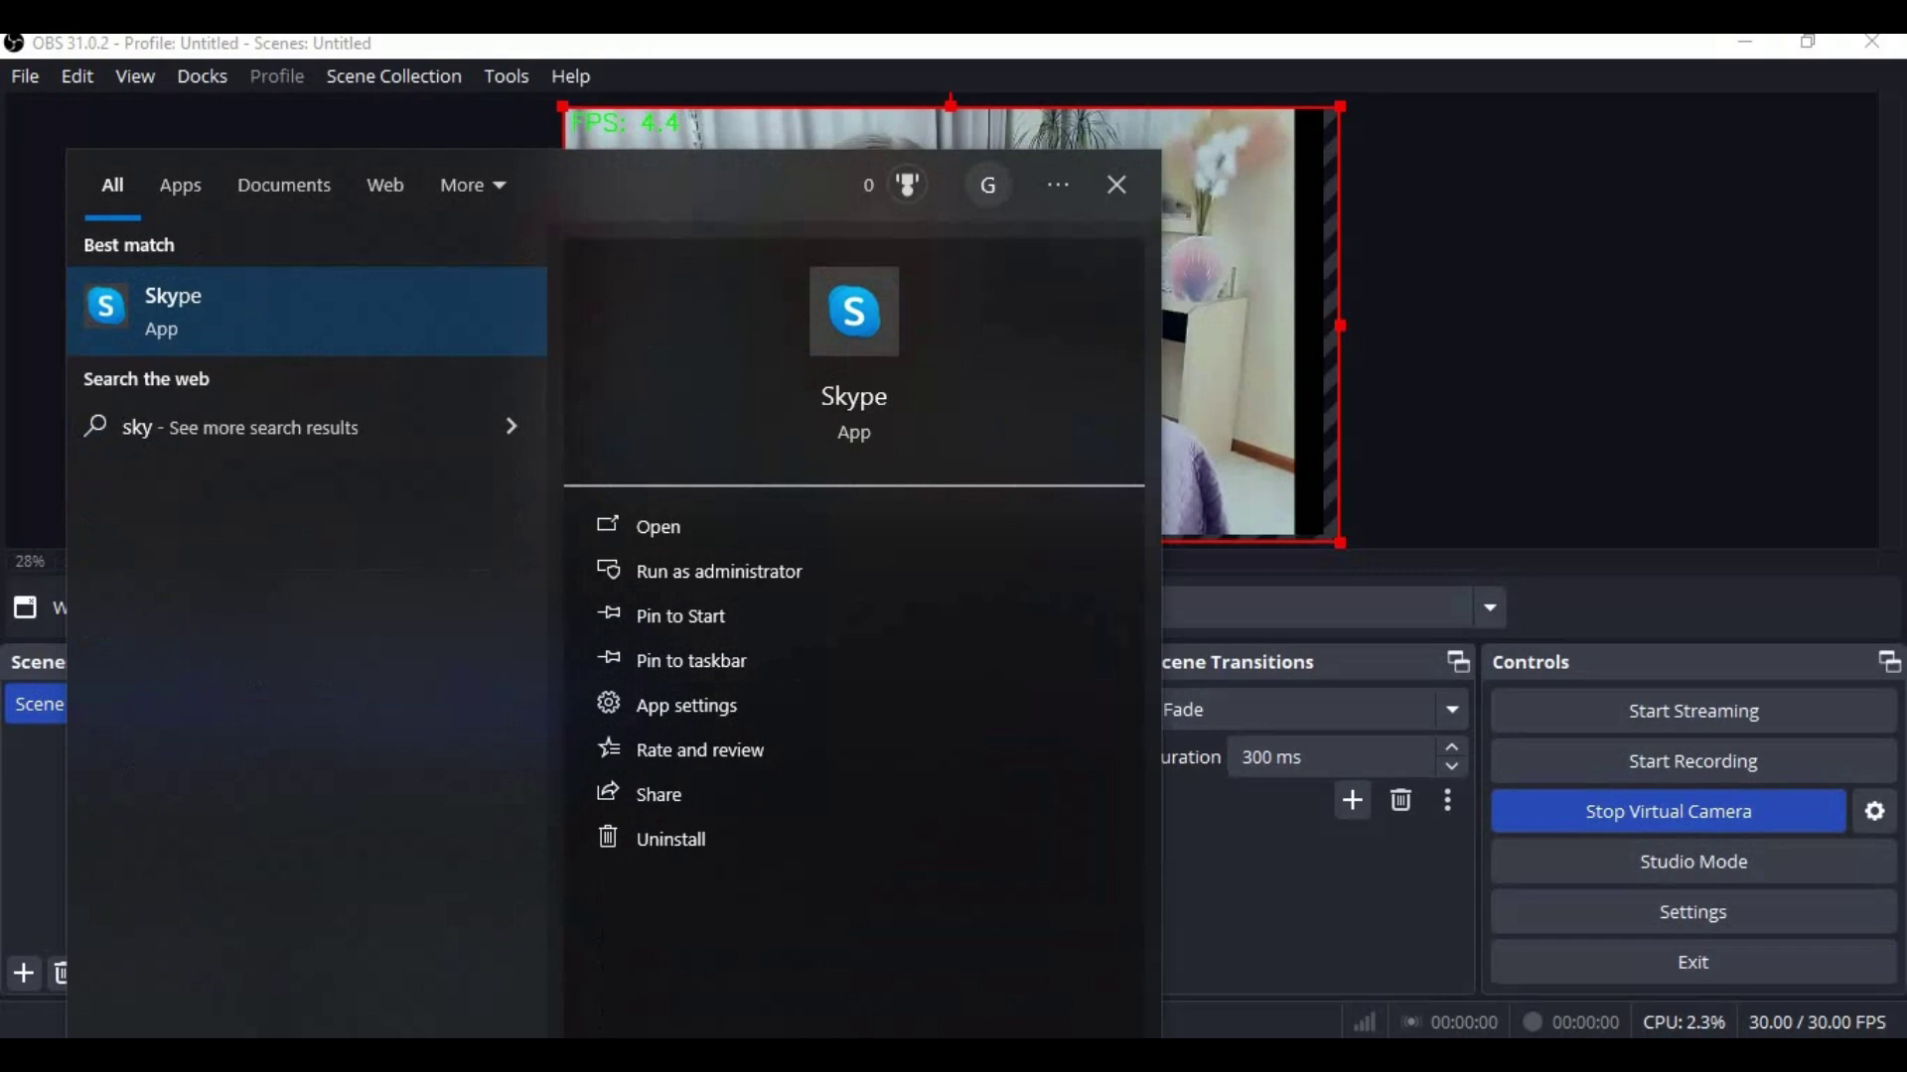
pyautogui.click(195, 316)
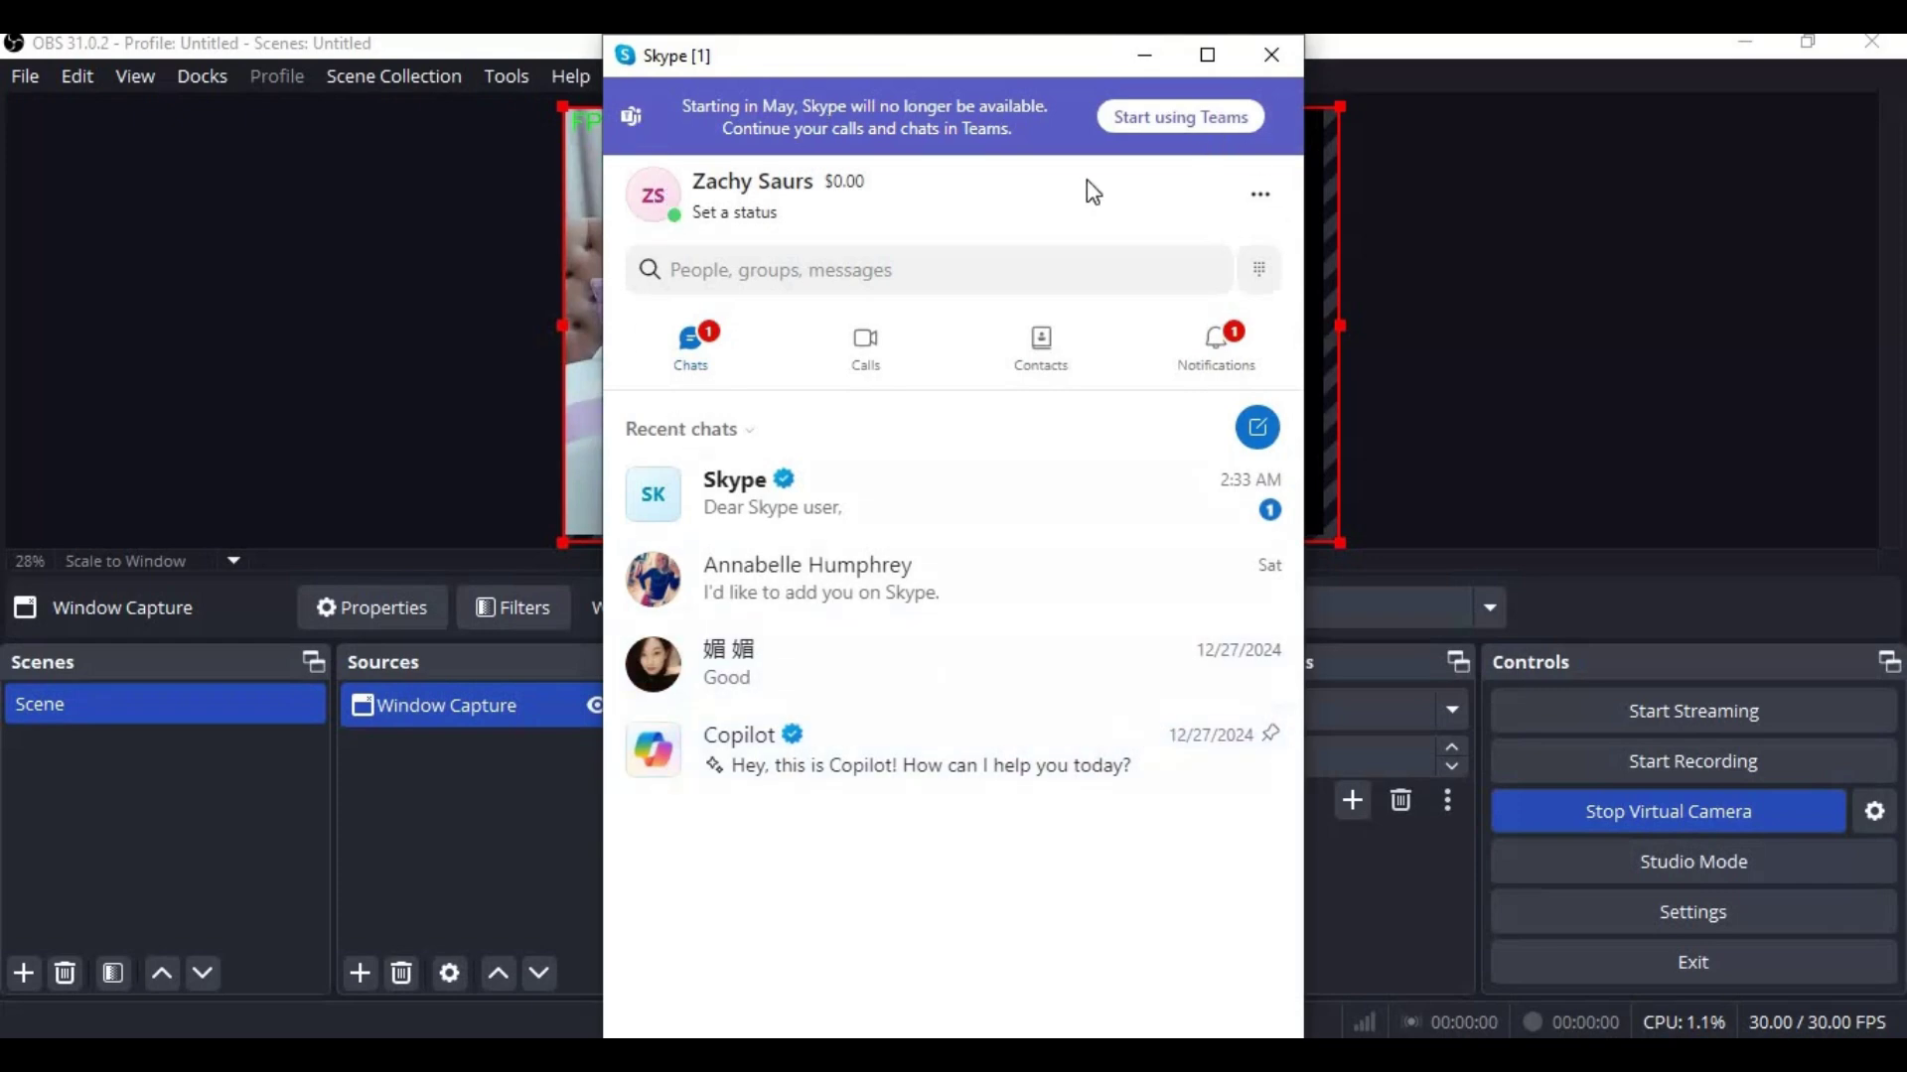
pyautogui.click(1270, 198)
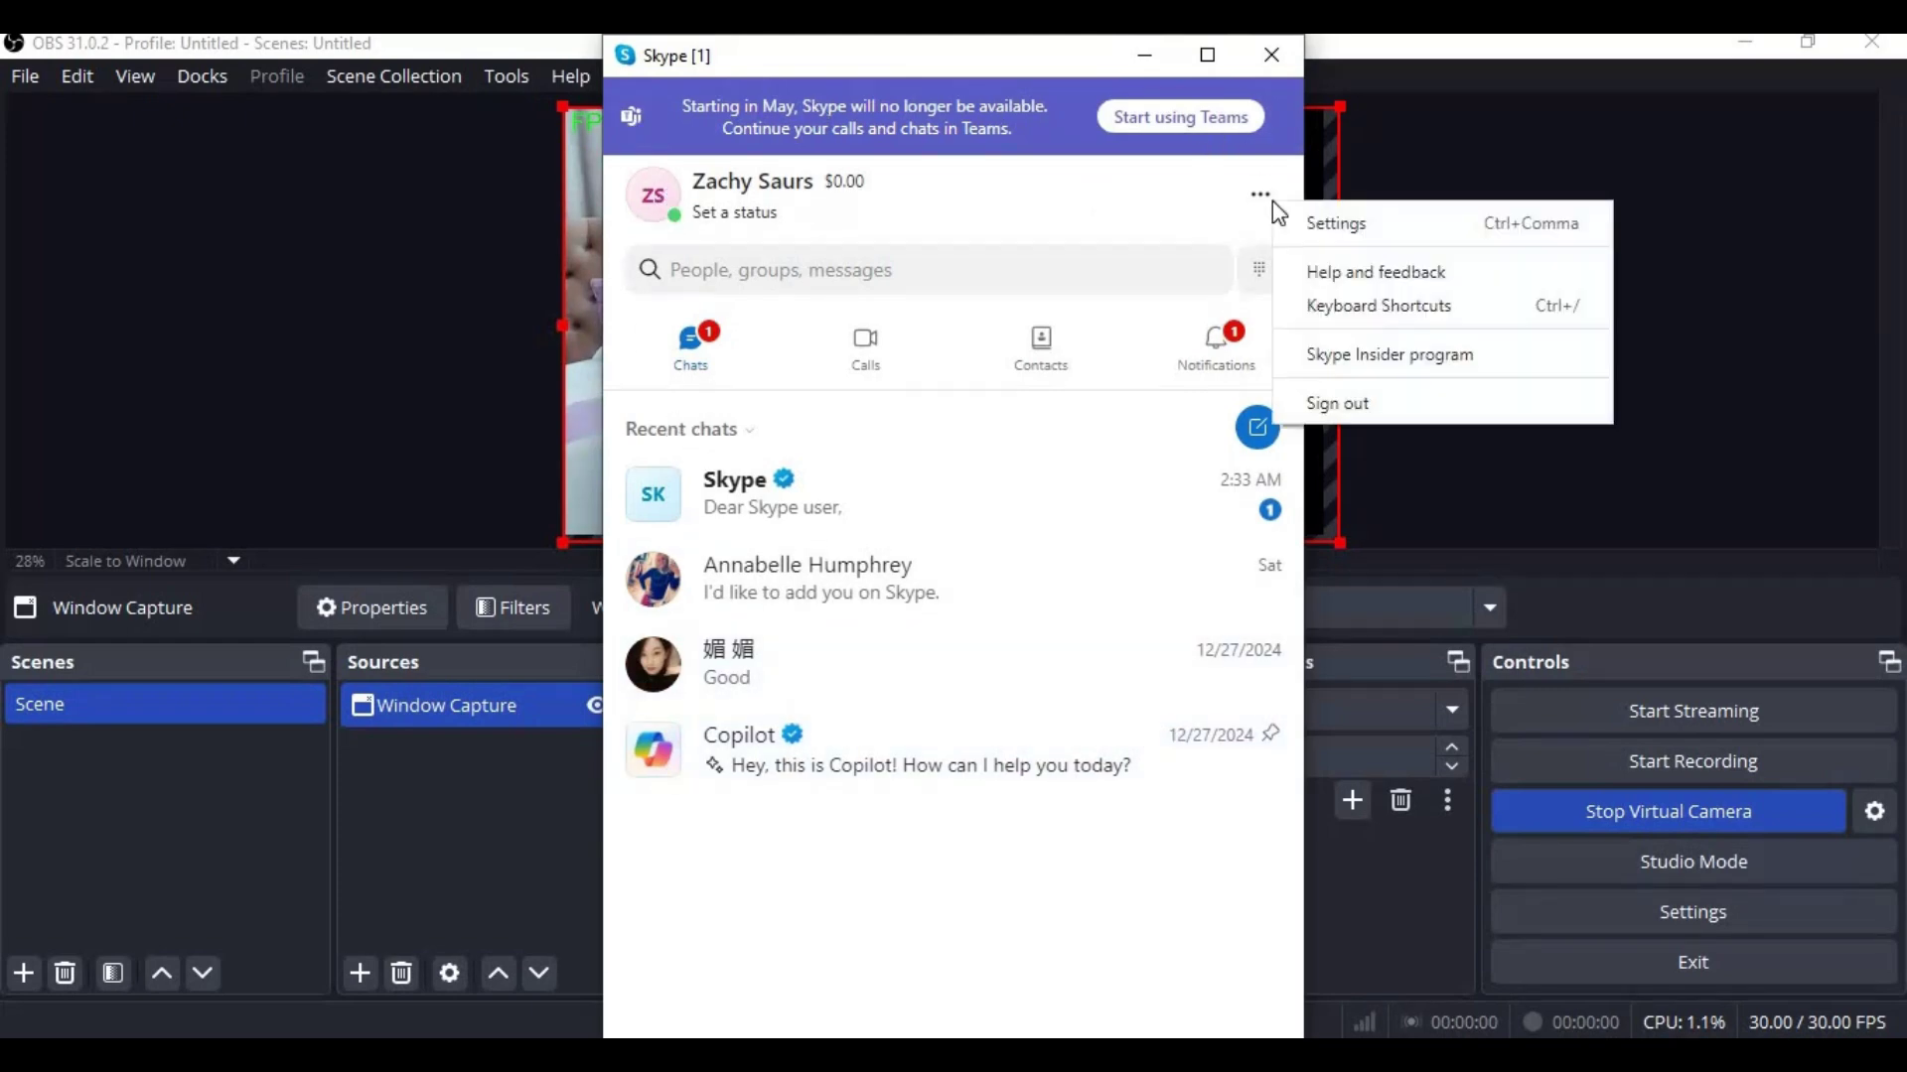
pyautogui.click(1332, 226)
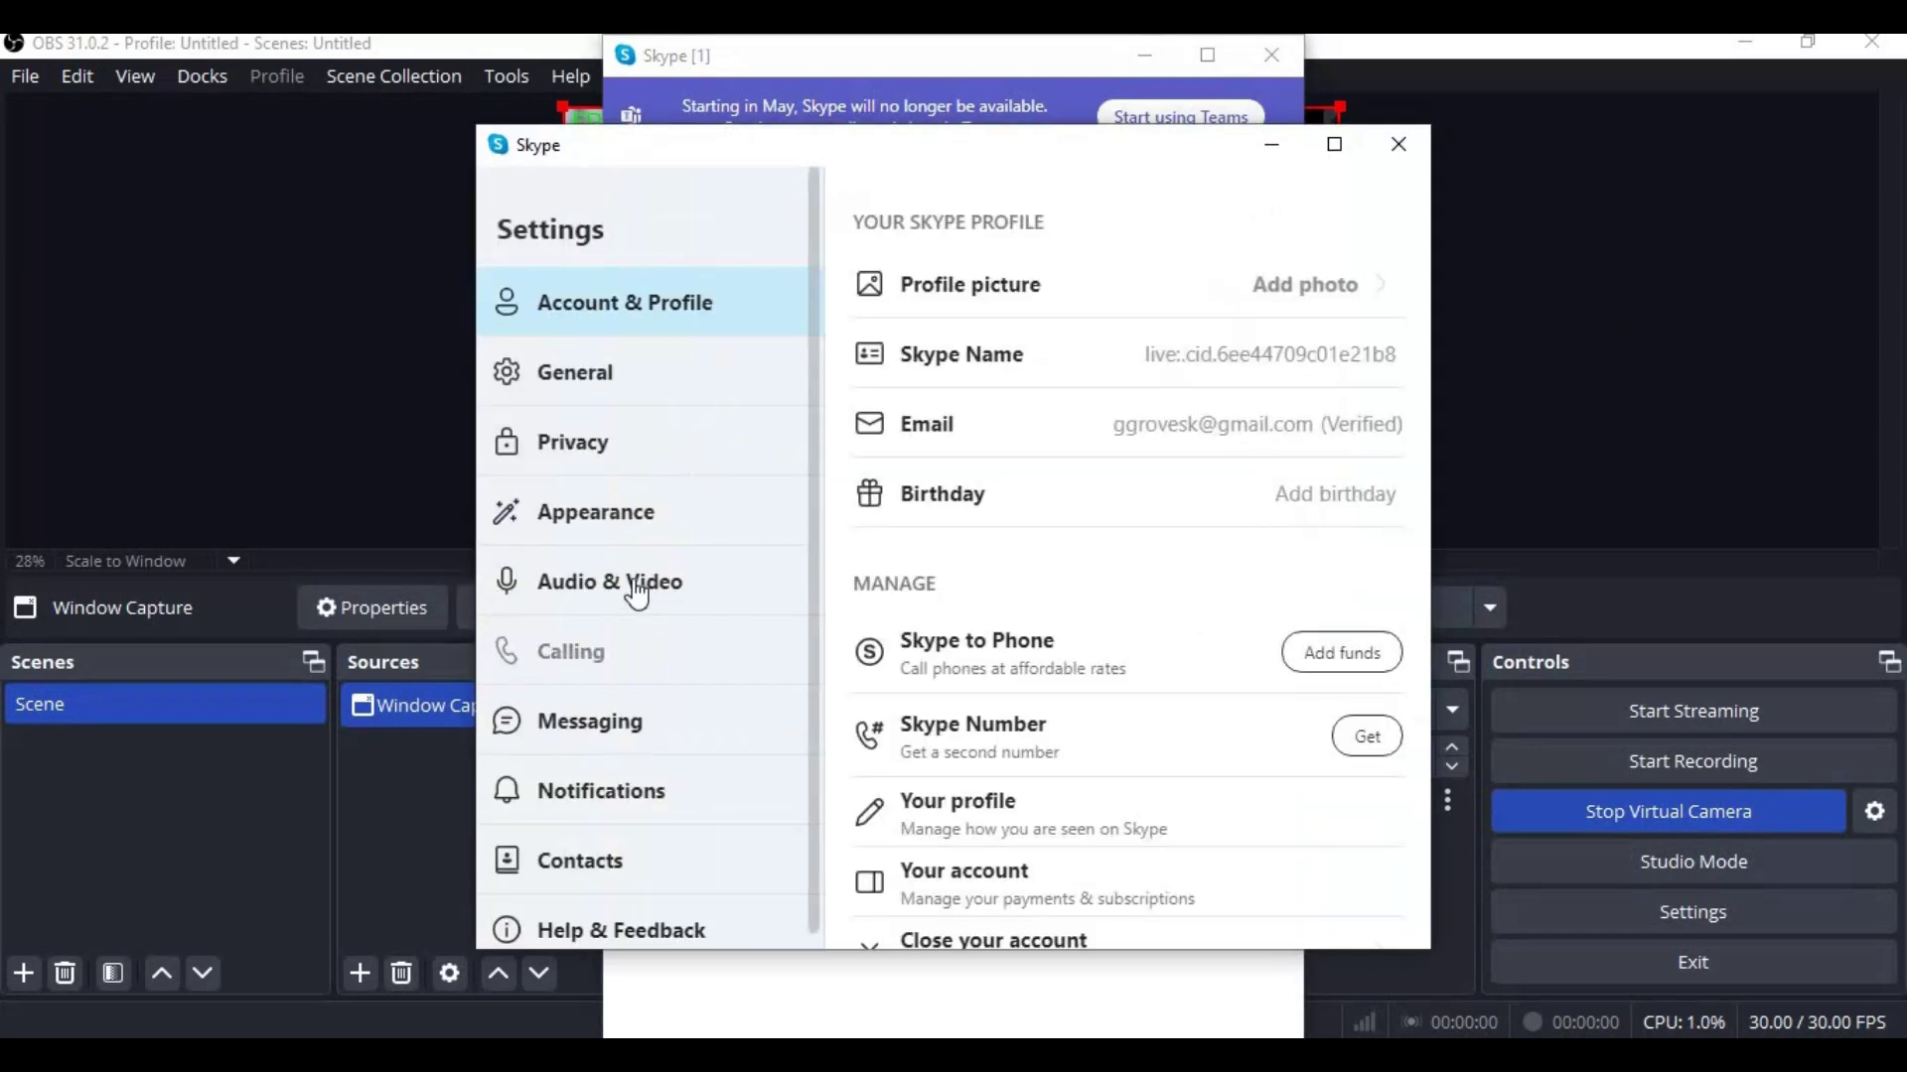
pyautogui.click(599, 586)
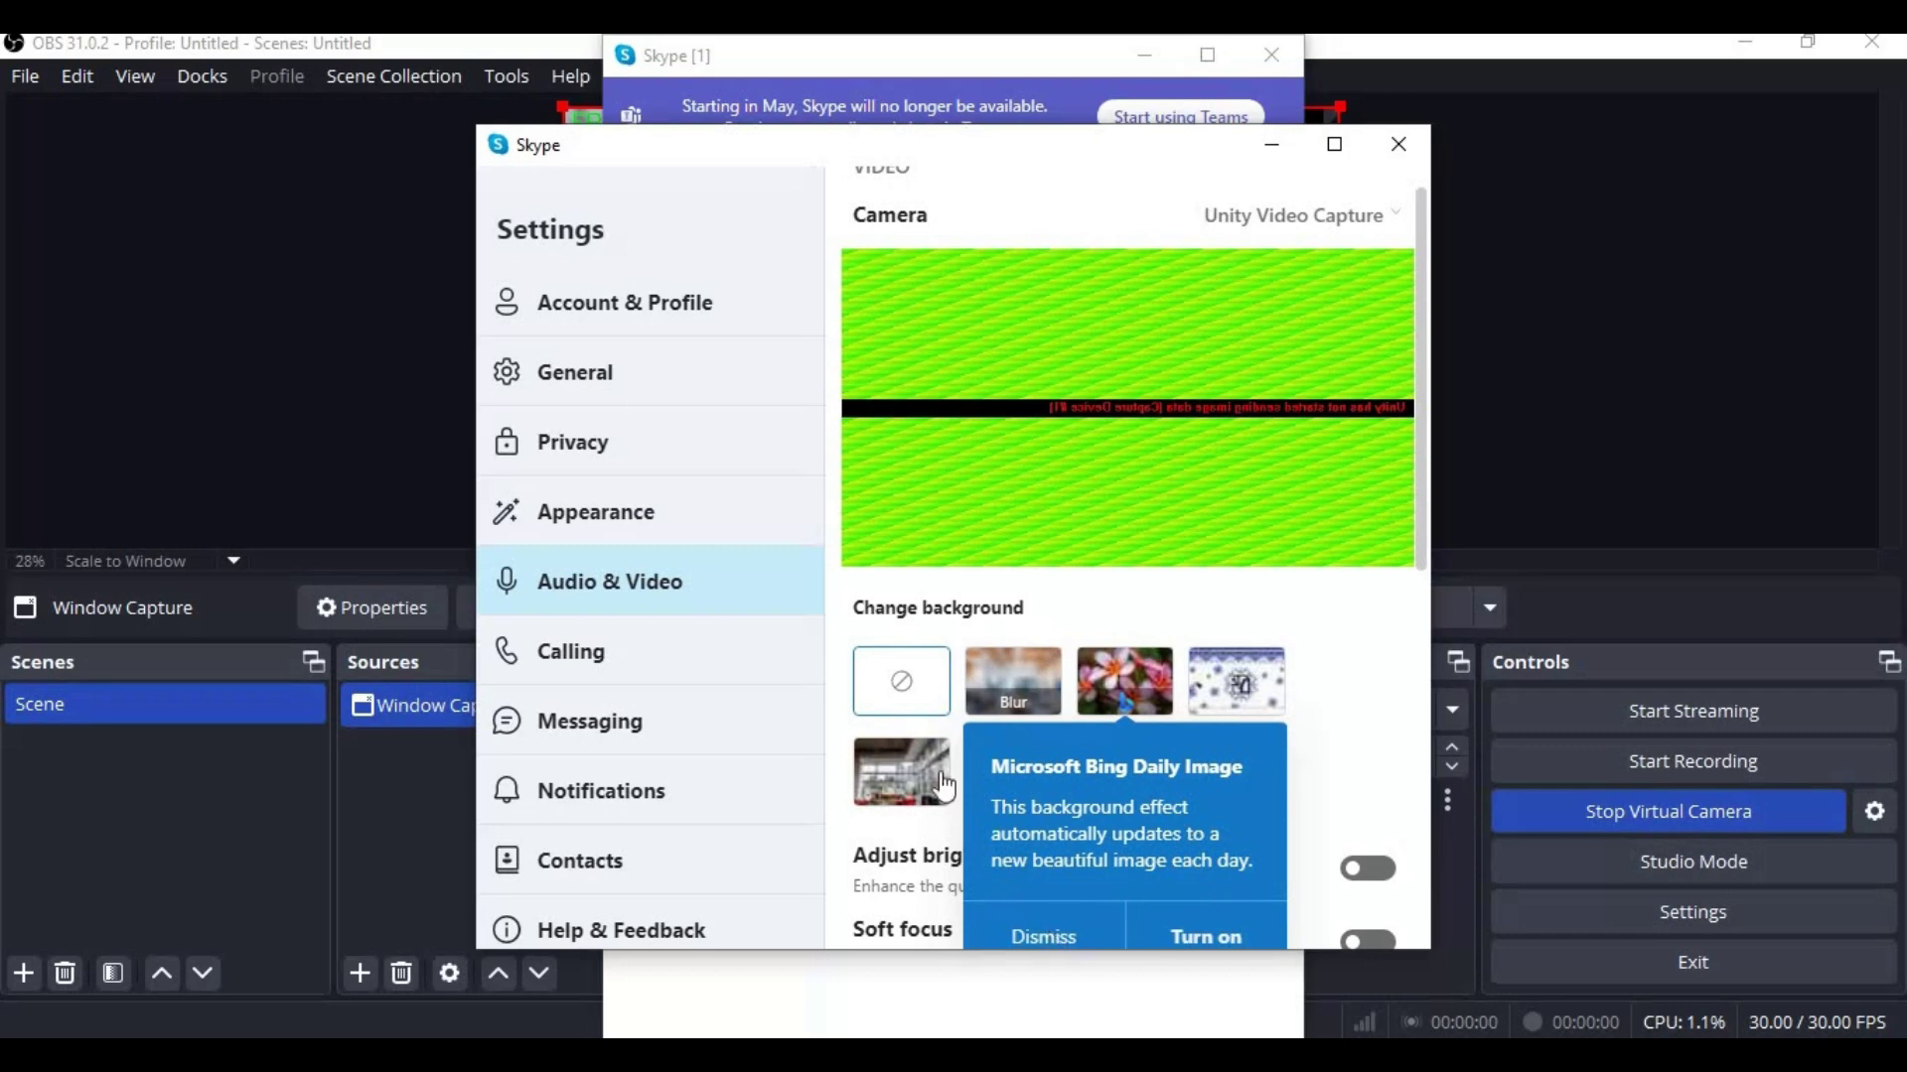
# - Dismiss the Microsoft Bing Daily Image tip and set Skype's camera to OBS Virtual Camera
pyautogui.click(1037, 933)
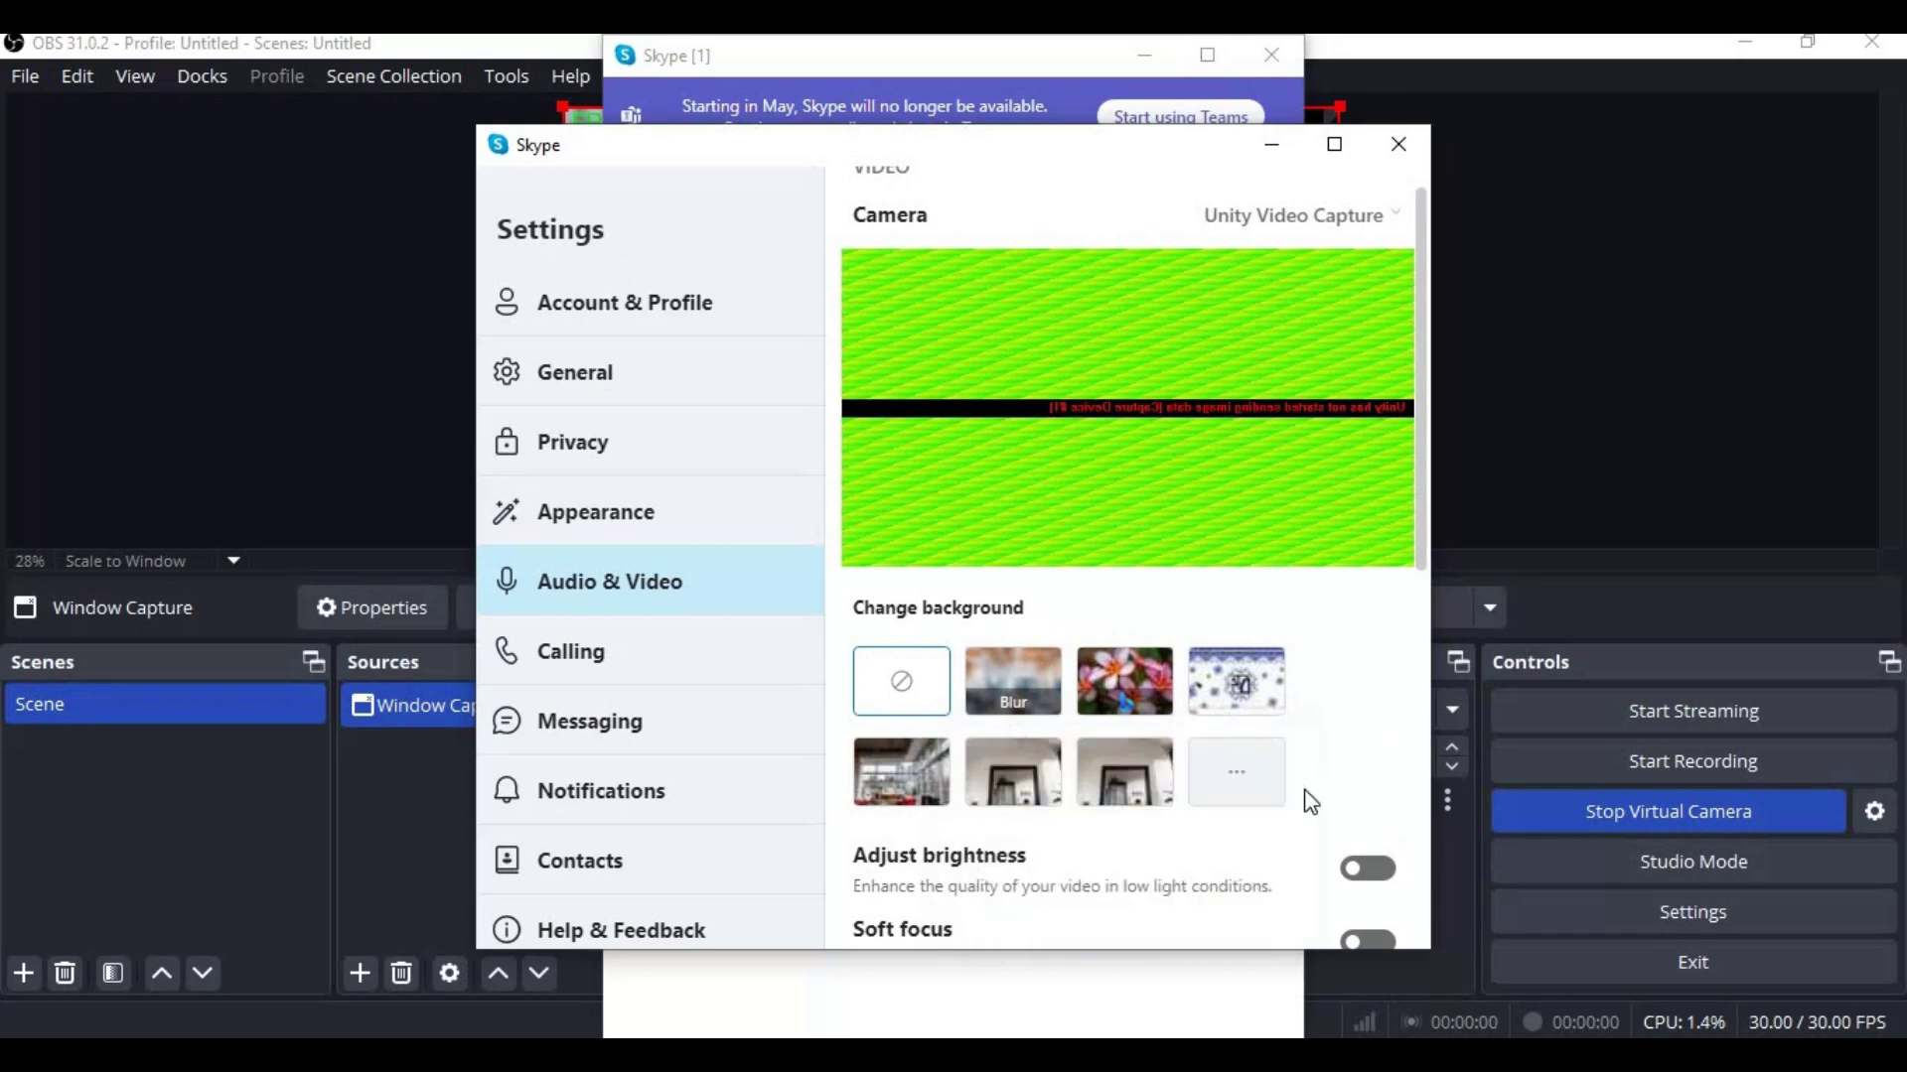
pyautogui.click(1319, 221)
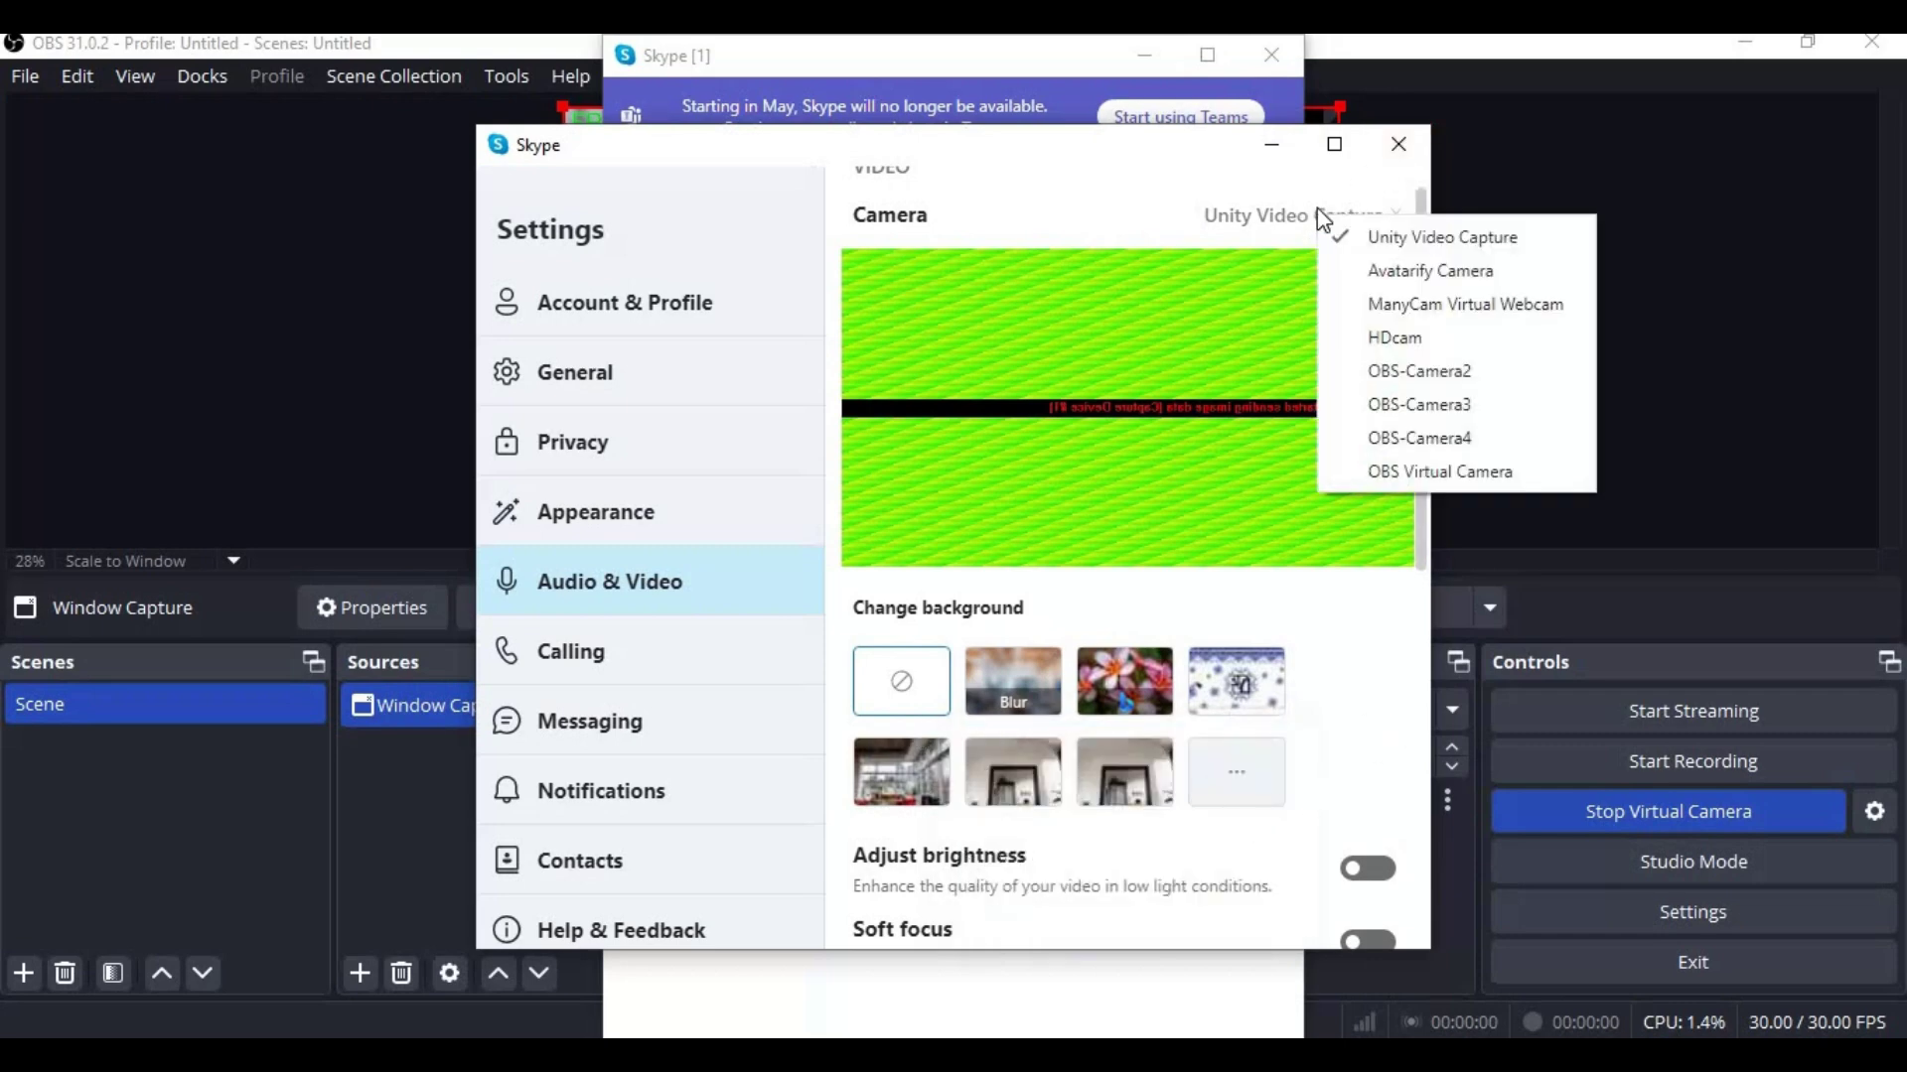
pyautogui.click(1494, 476)
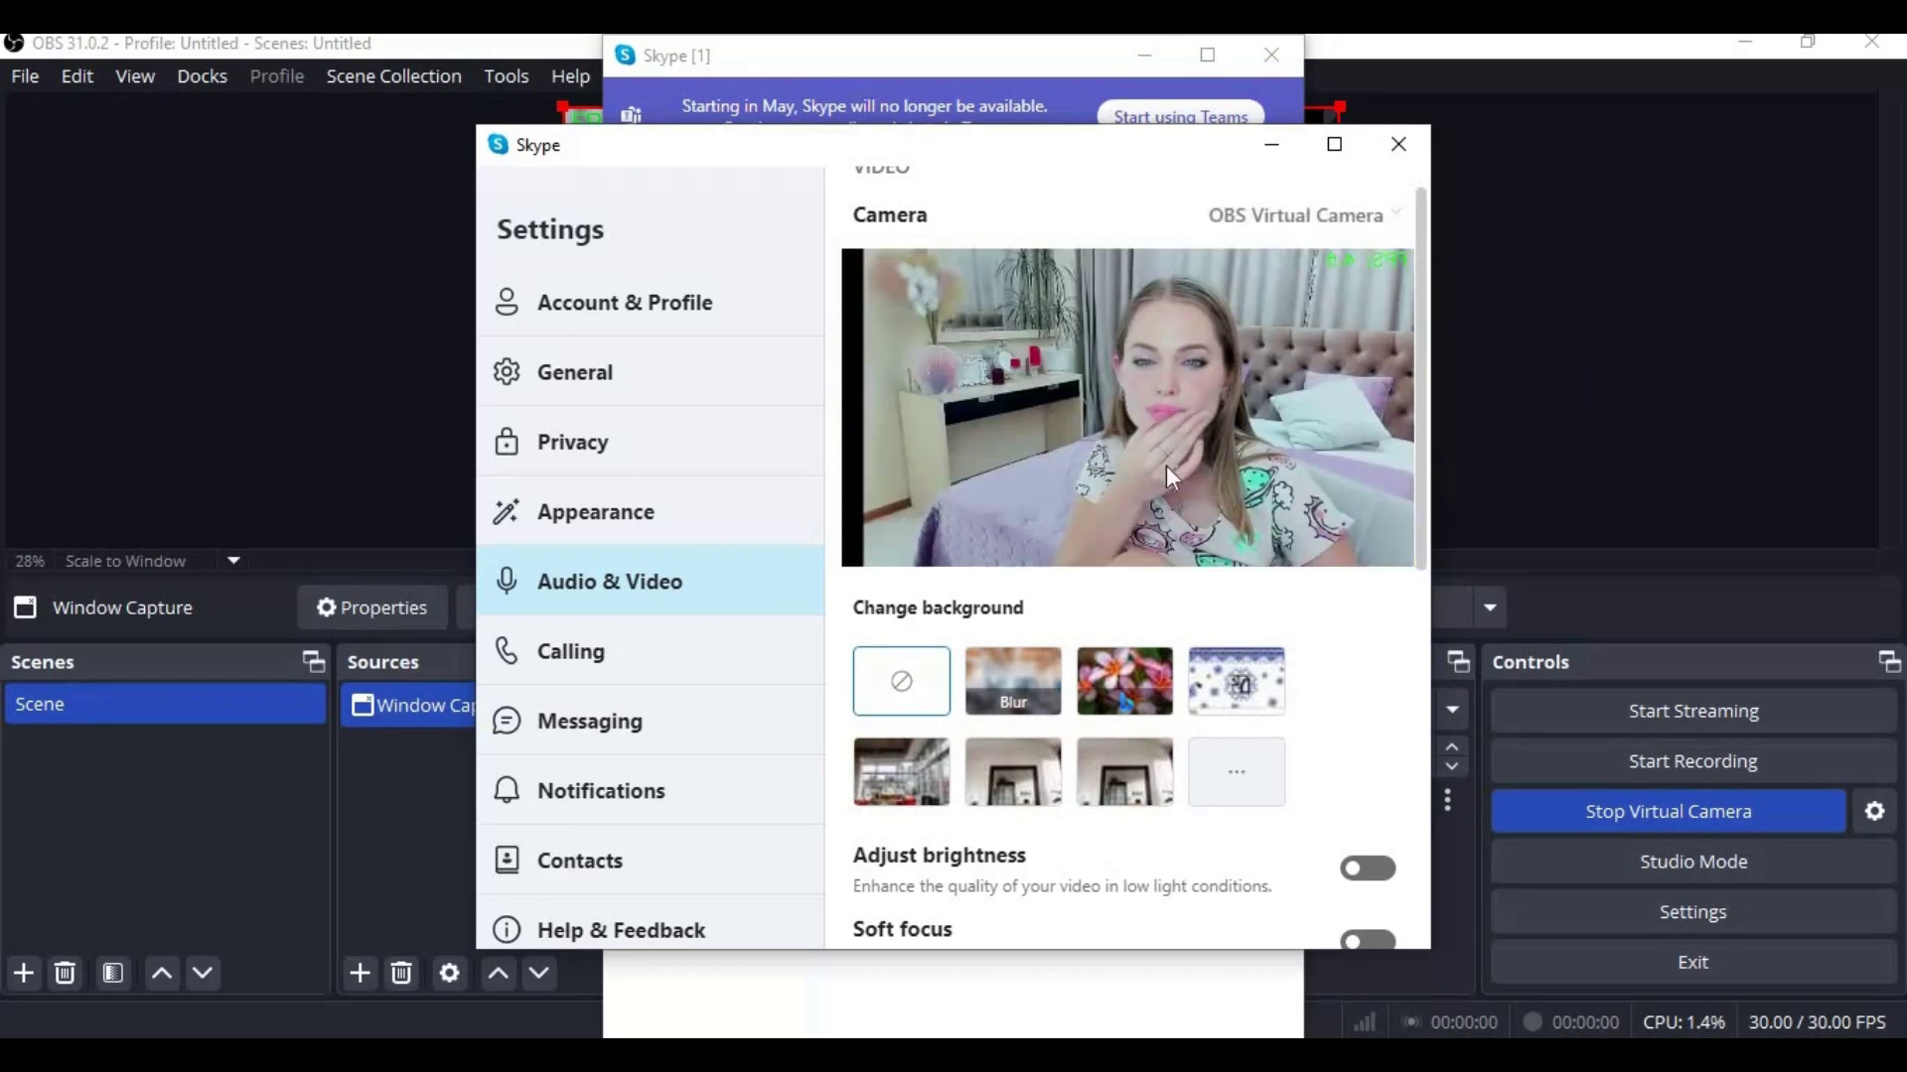